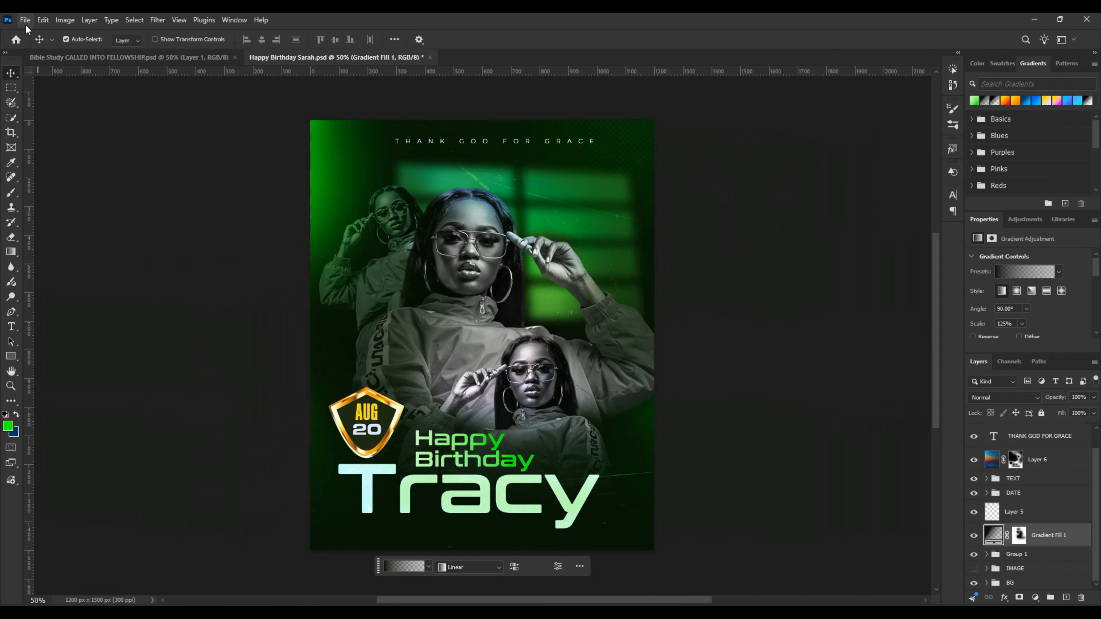
Step: Start a new document from the custom 4 x 5 in preset at 300 ppi
click(26, 20)
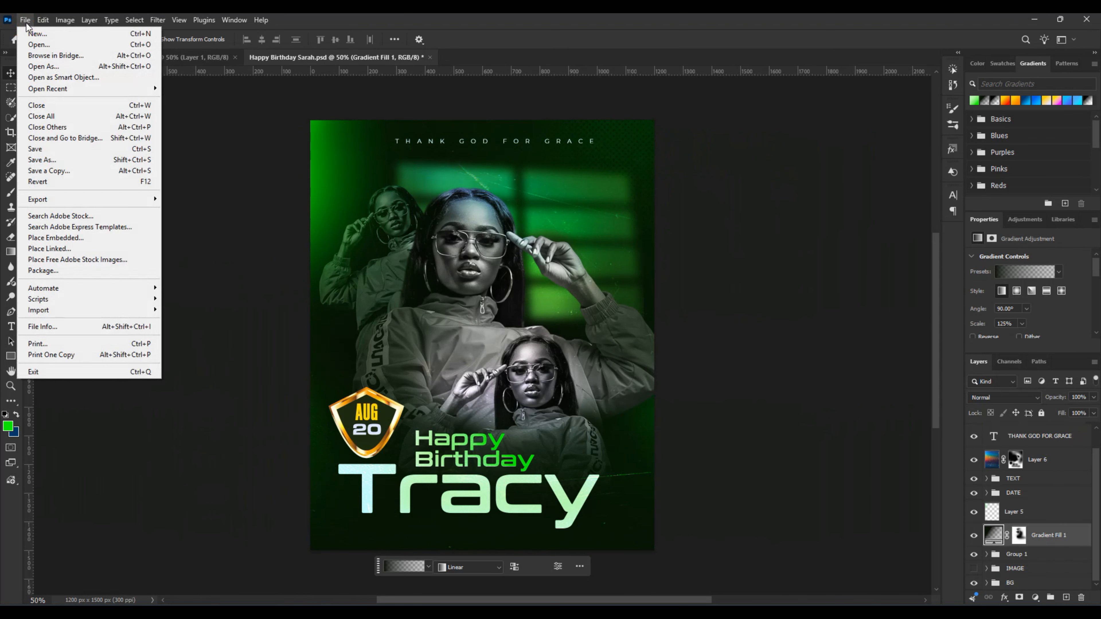
click(37, 33)
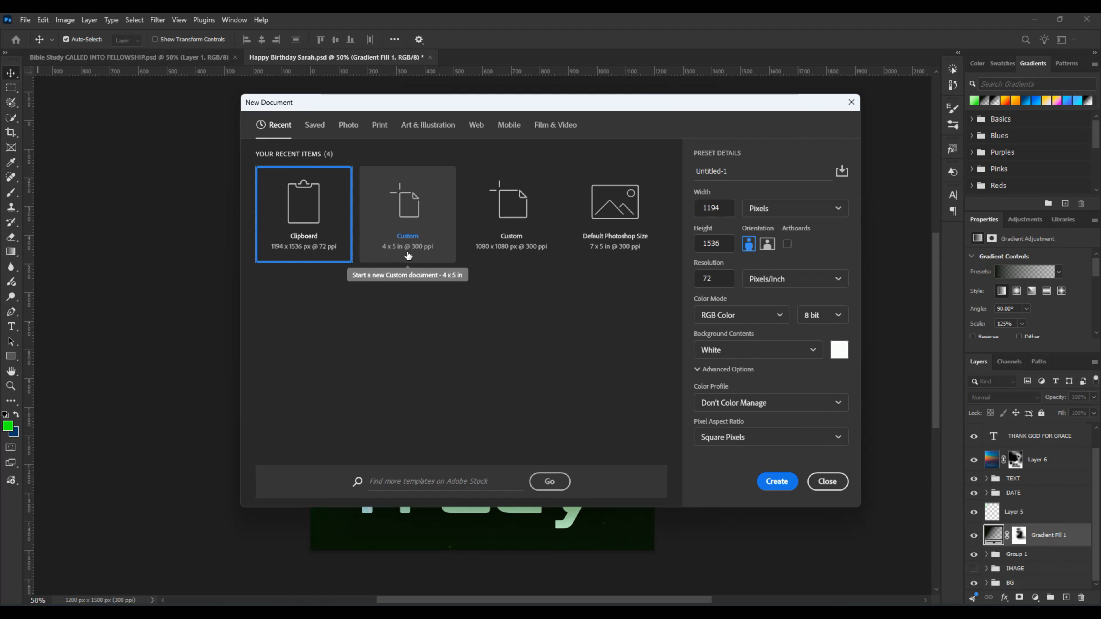
click(417, 215)
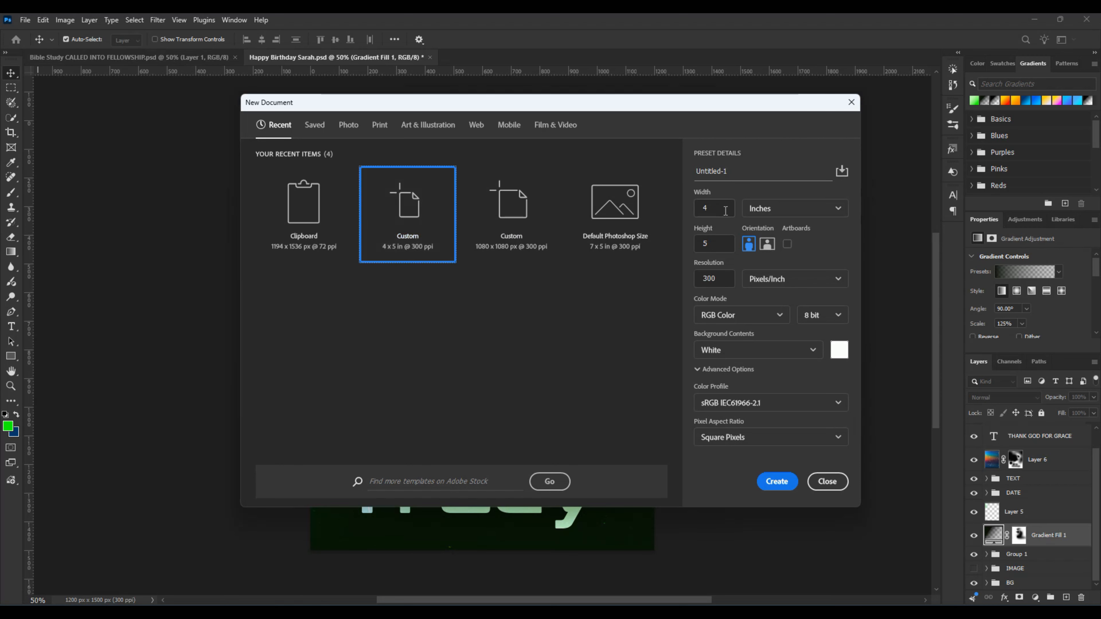
drag(722, 210, 694, 211)
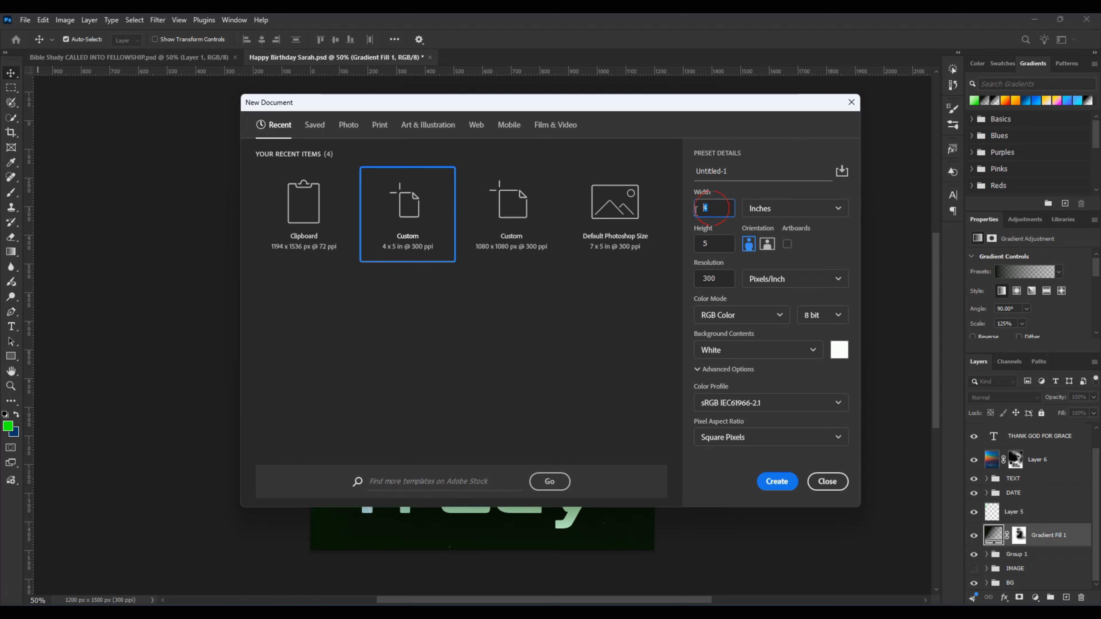
click(720, 247)
click(719, 272)
drag(699, 278, 723, 278)
Step: Name the new document with the celebrant's first name followed by "BIRTHDAY FLYER" and create it
click(735, 171)
text(TRACY)
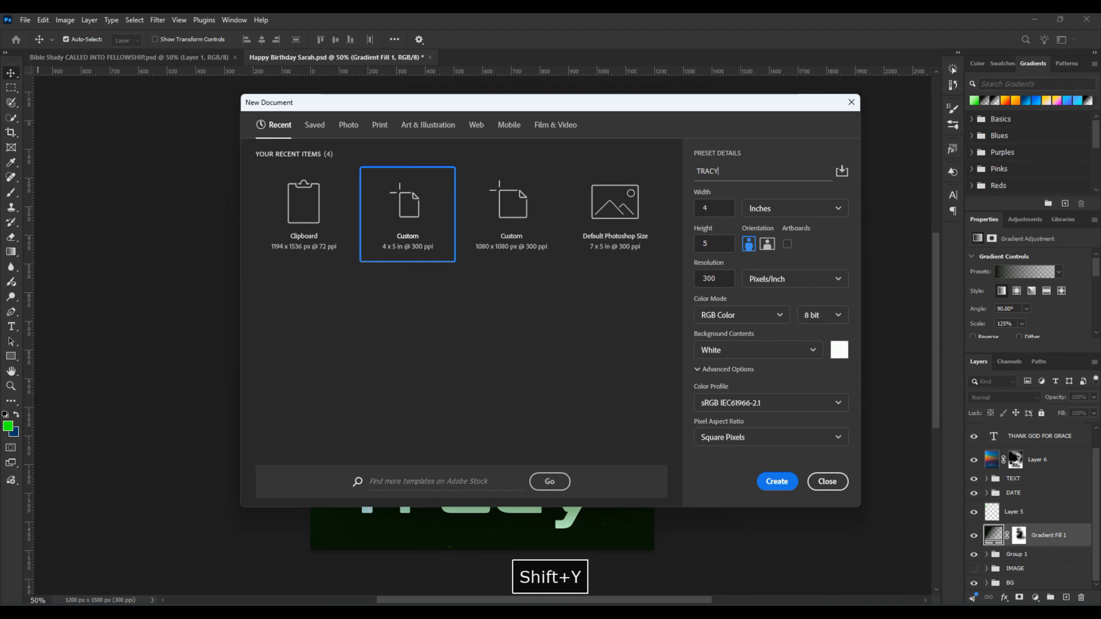
text( BIRTH)
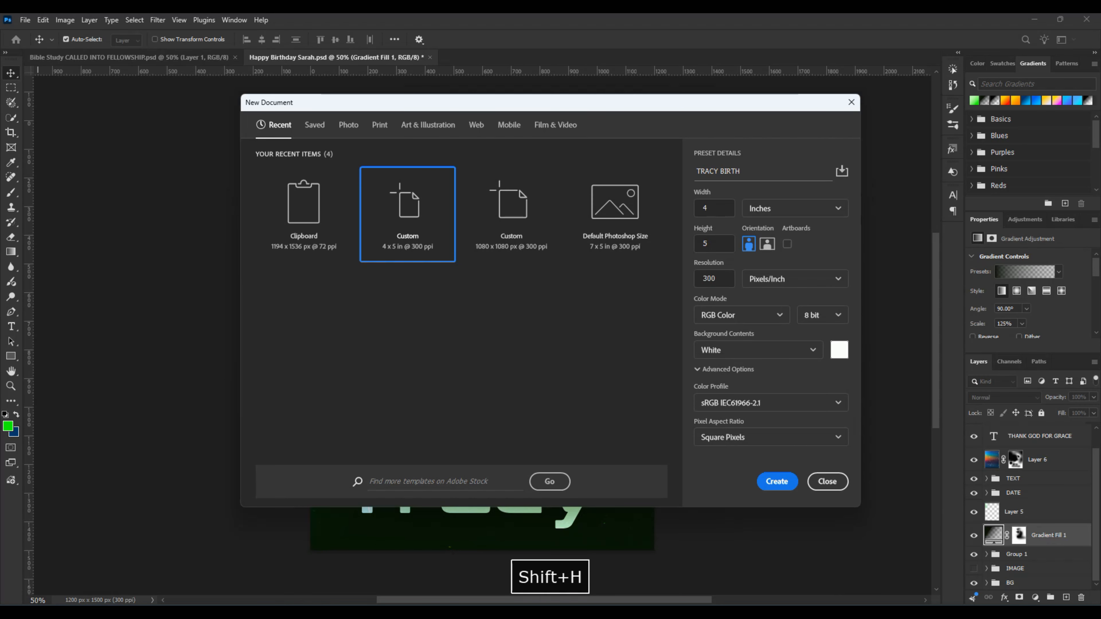
text(DA)
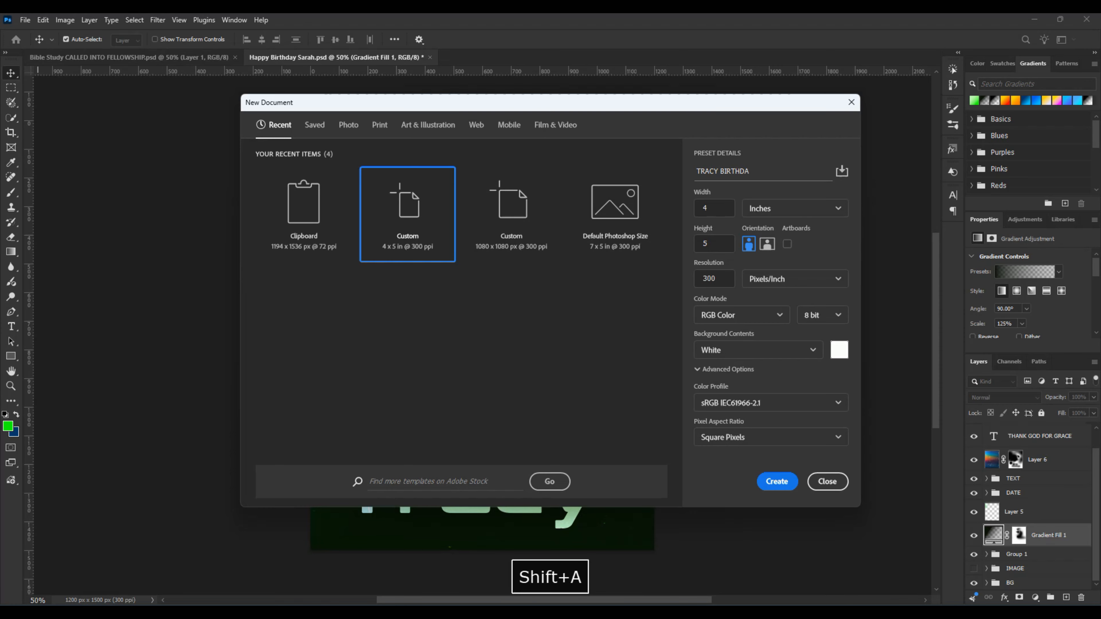
text(Y )
text(F)
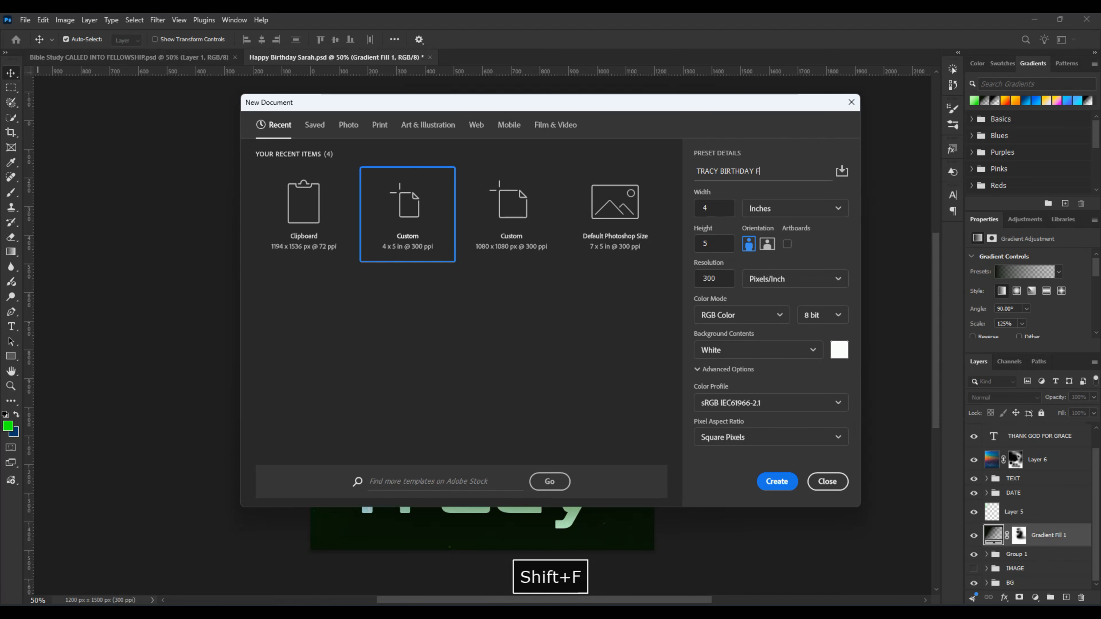
text(LYER)
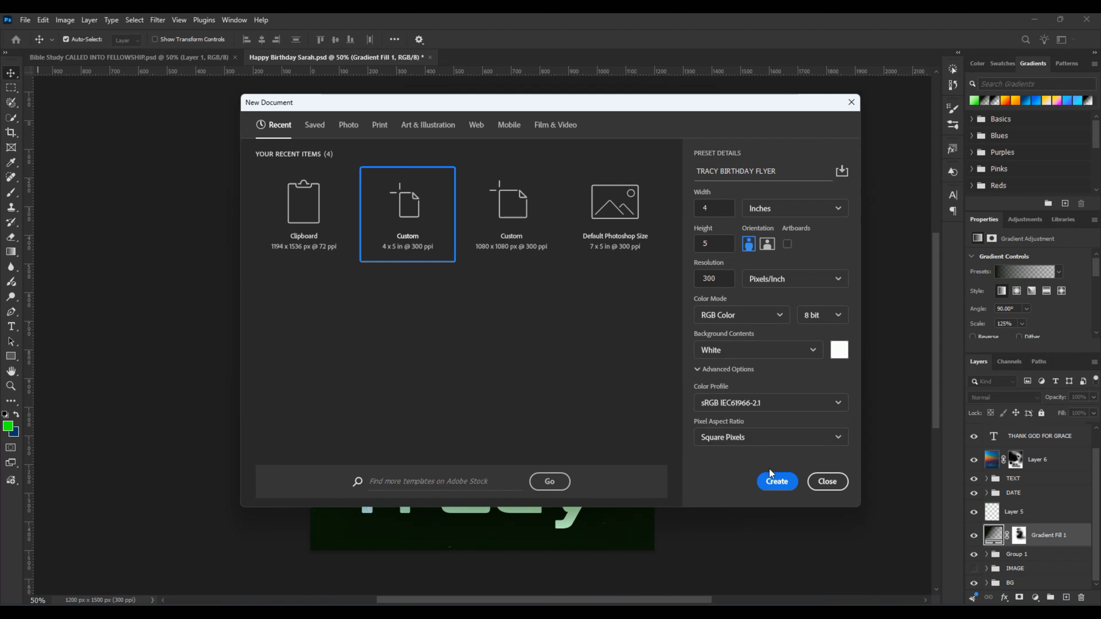
click(777, 482)
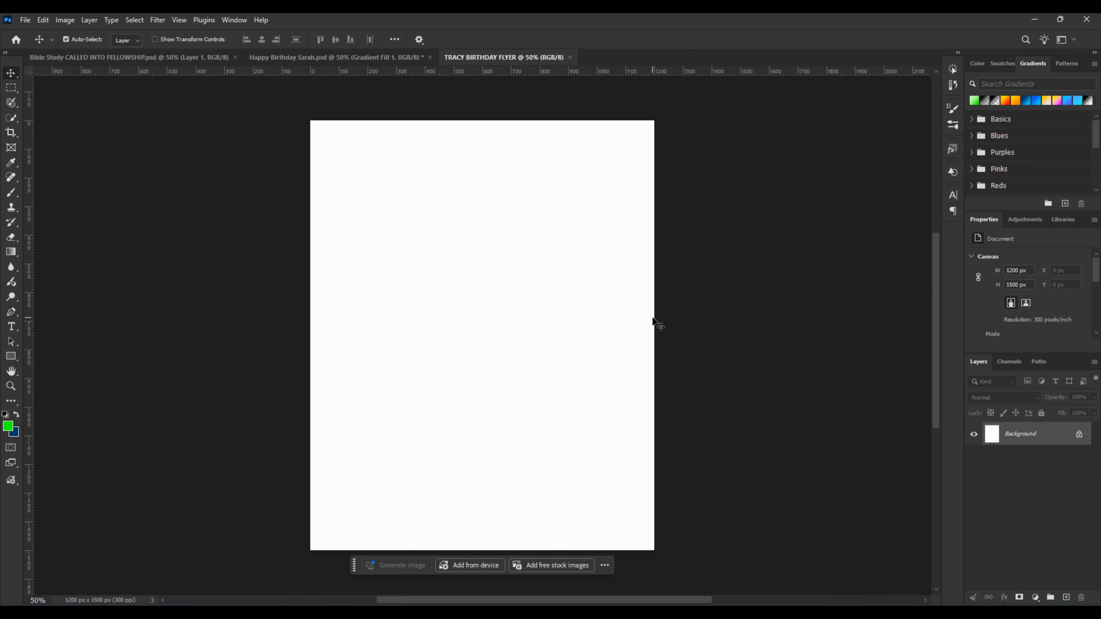
Step: Unlock the background layer and add a solid color fill layer in dark green 011c00 above it
click(1079, 436)
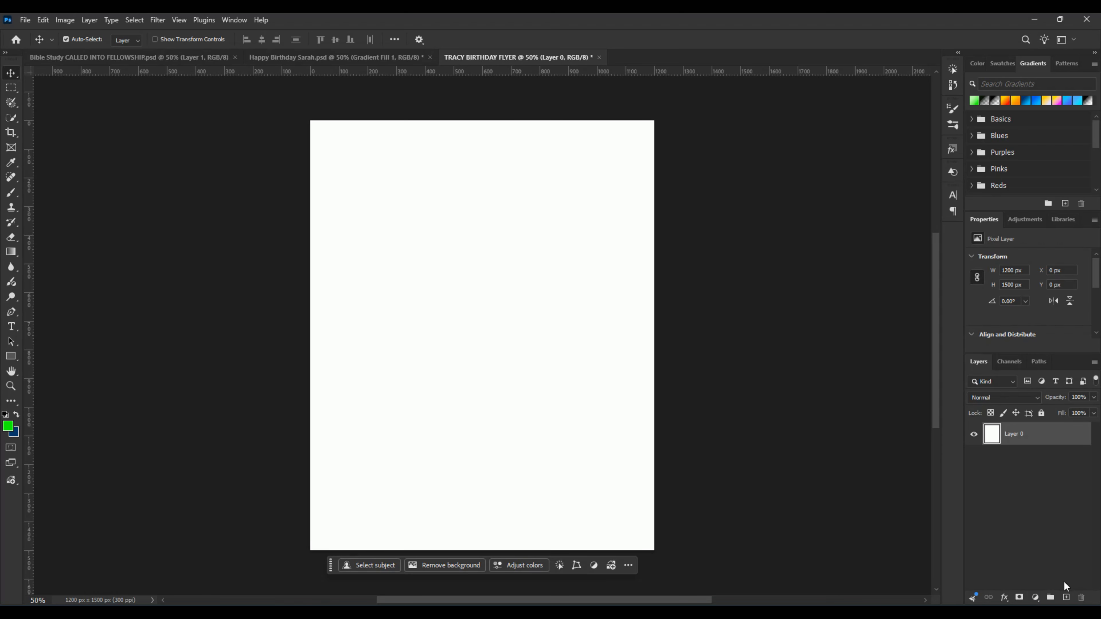
click(1035, 598)
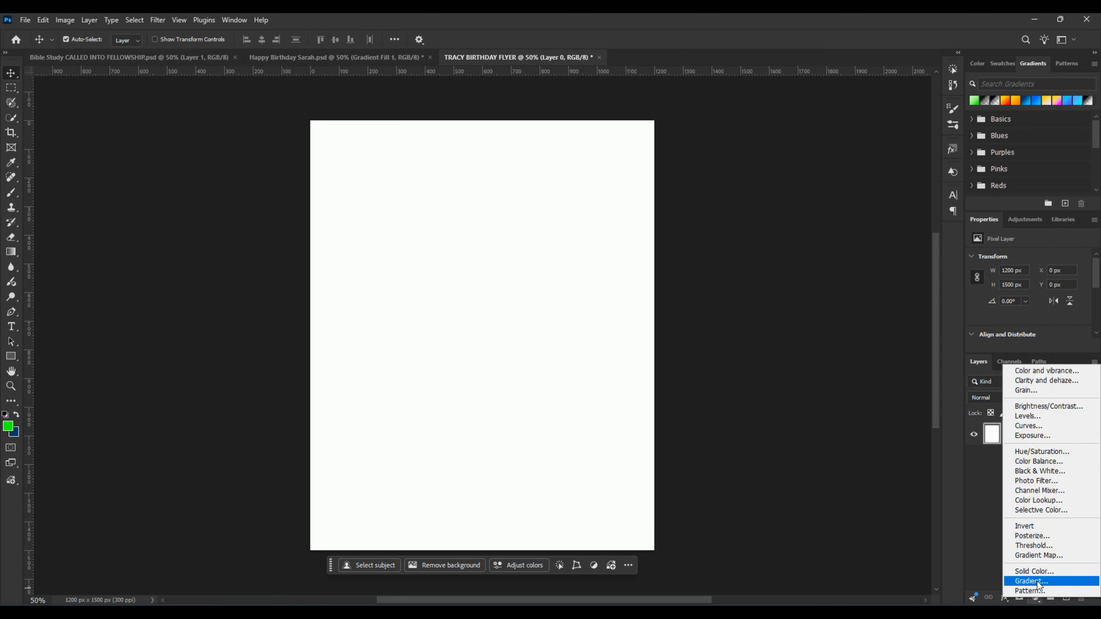
click(1033, 571)
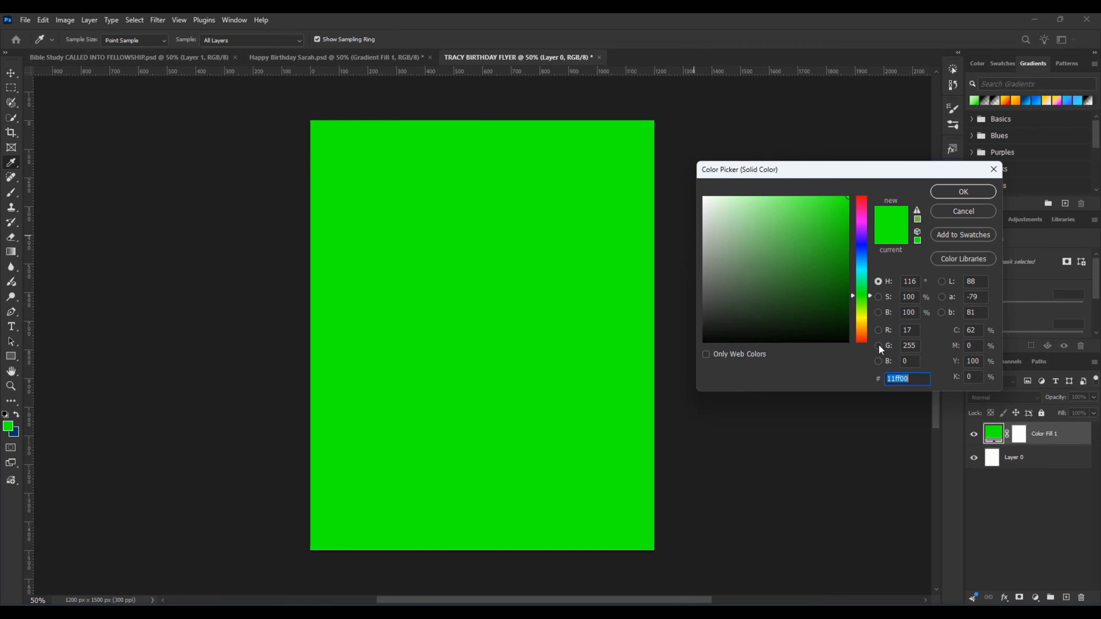
text(11)
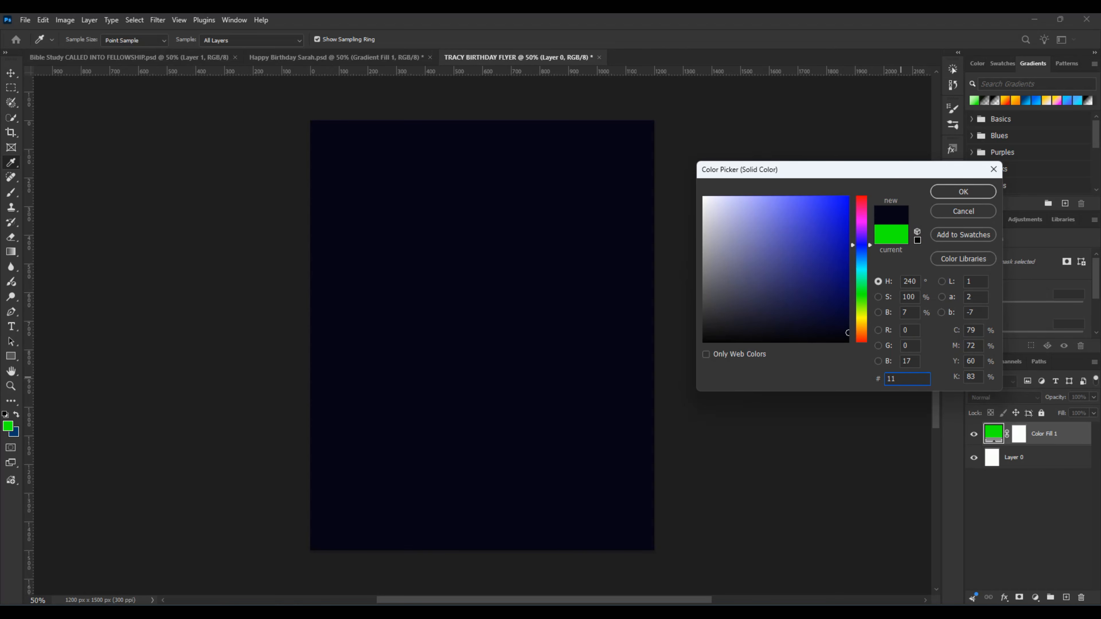
key(BackSpace)
key(BackSpace)
text(0)
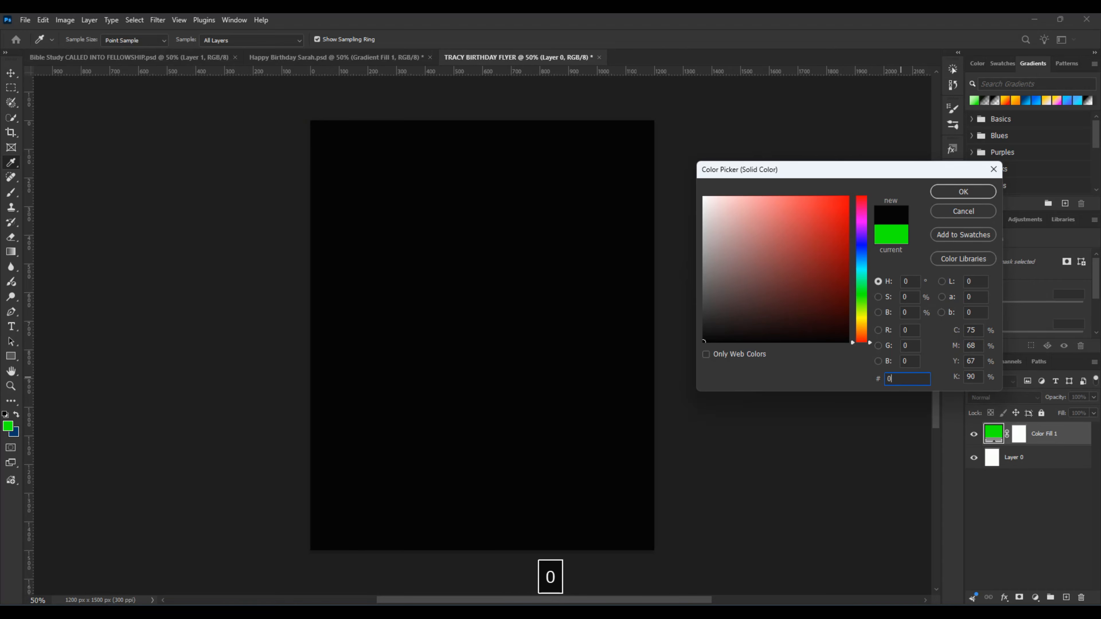
text(11)
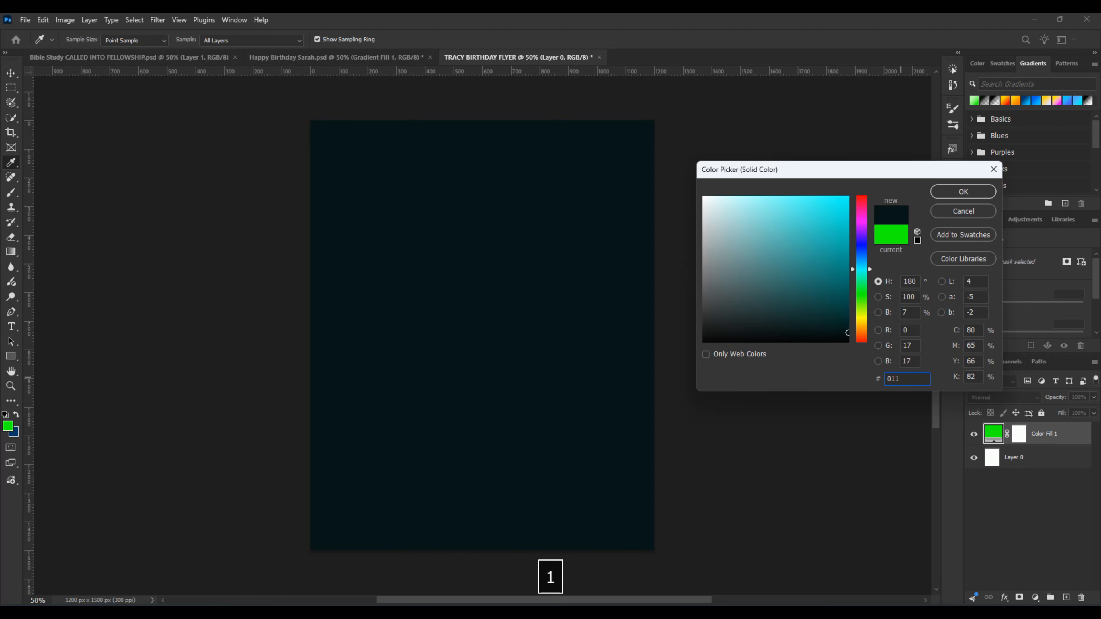
text(c00)
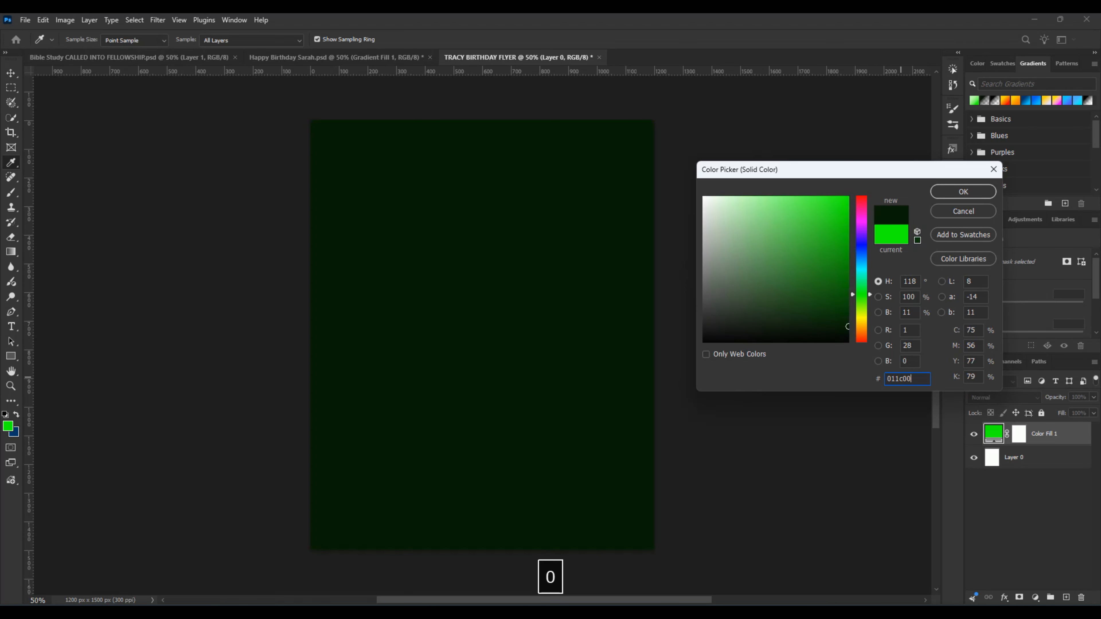
click(961, 196)
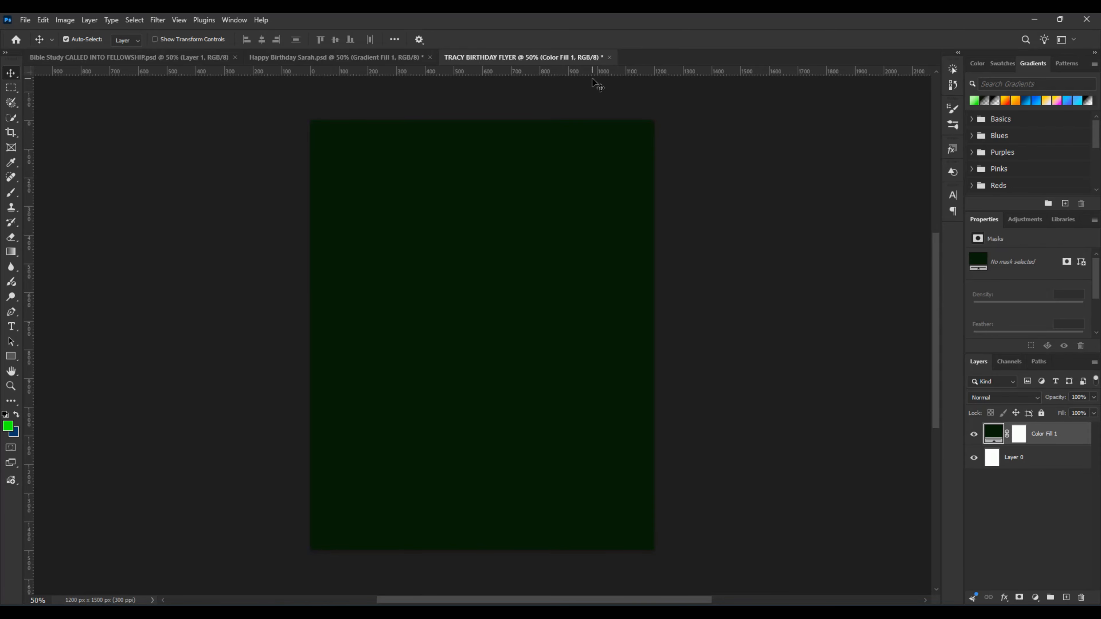
Step: Switch to File Explorer, place the orange abstract image into the flyer document, and scale it to about 40.6% to cover the canvas
mouse_move(107, 613)
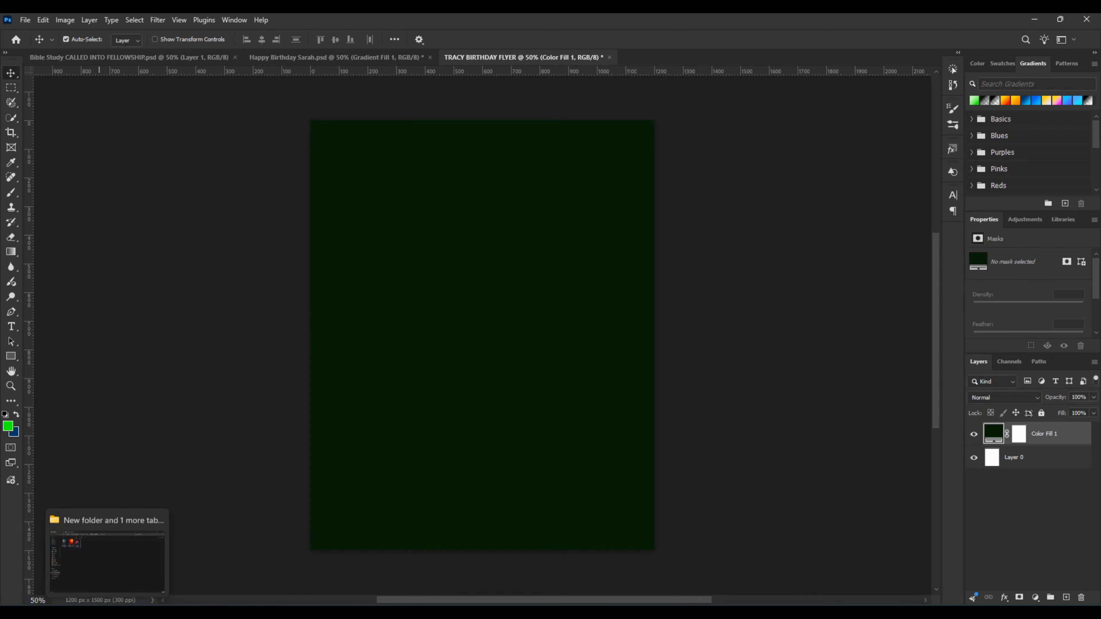
click(107, 562)
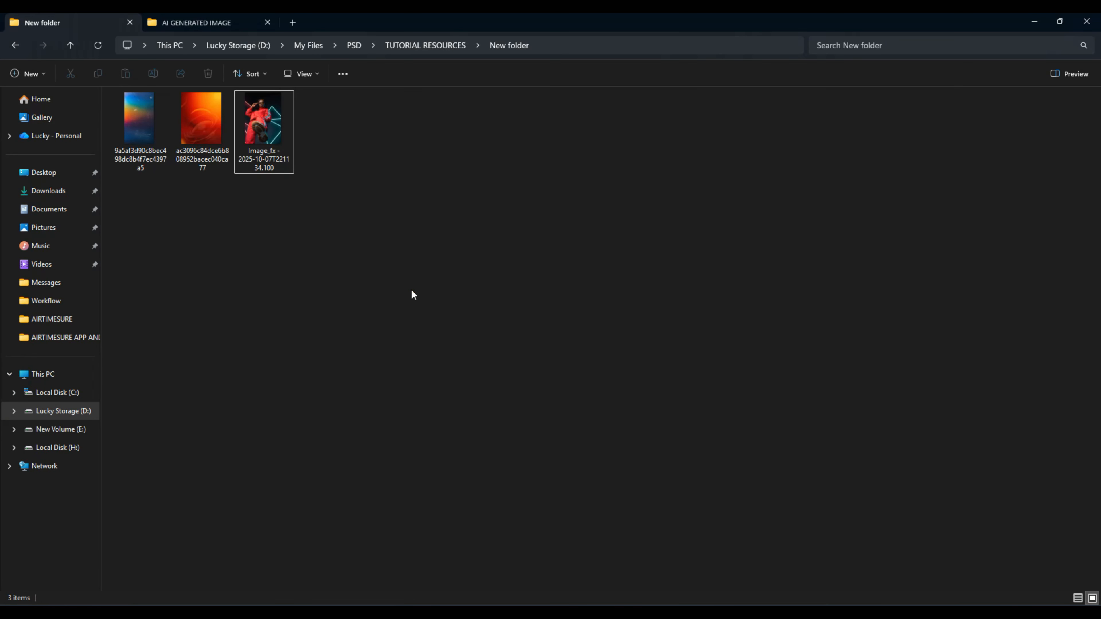
drag(431, 287, 123, 121)
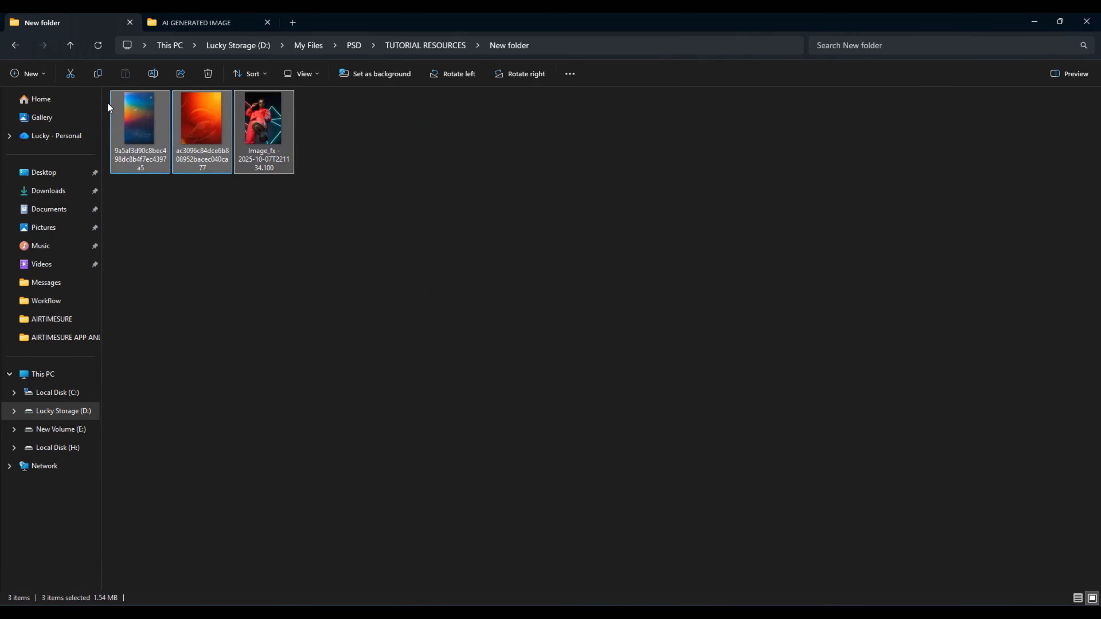
click(326, 148)
mouse_move(210, 137)
mouse_down()
mouse_move(249, 191)
mouse_move(251, 365)
mouse_move(295, 512)
mouse_move(210, 215)
mouse_move(221, 186)
mouse_move(207, 164)
mouse_move(240, 592)
mouse_move(176, 249)
mouse_move(200, 152)
mouse_up()
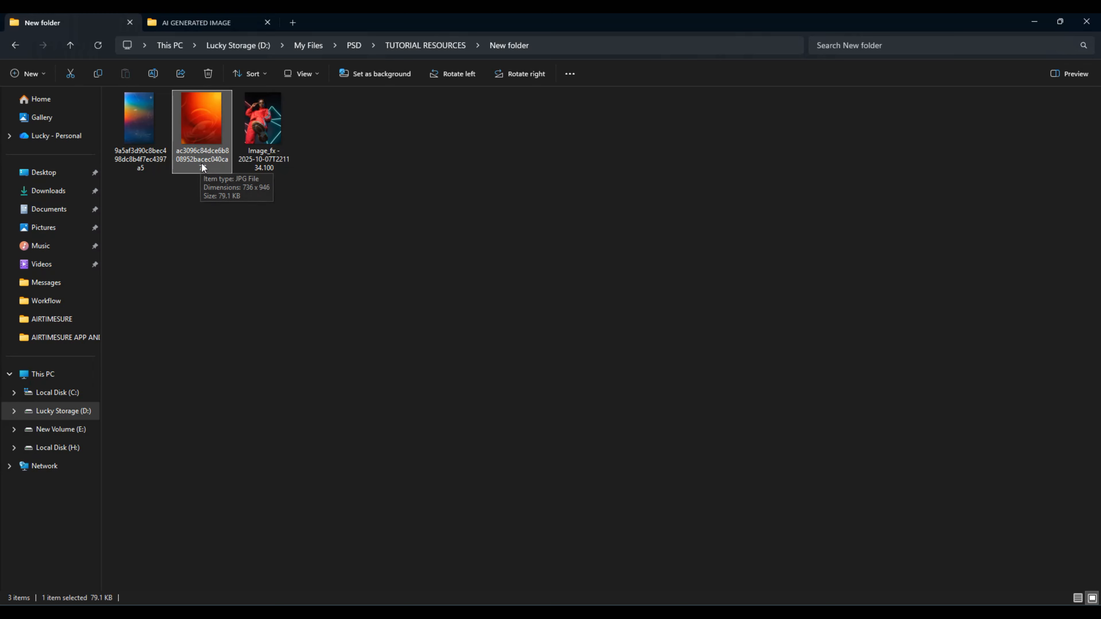
drag(206, 128, 462, 343)
drag(157, 449, 545, 284)
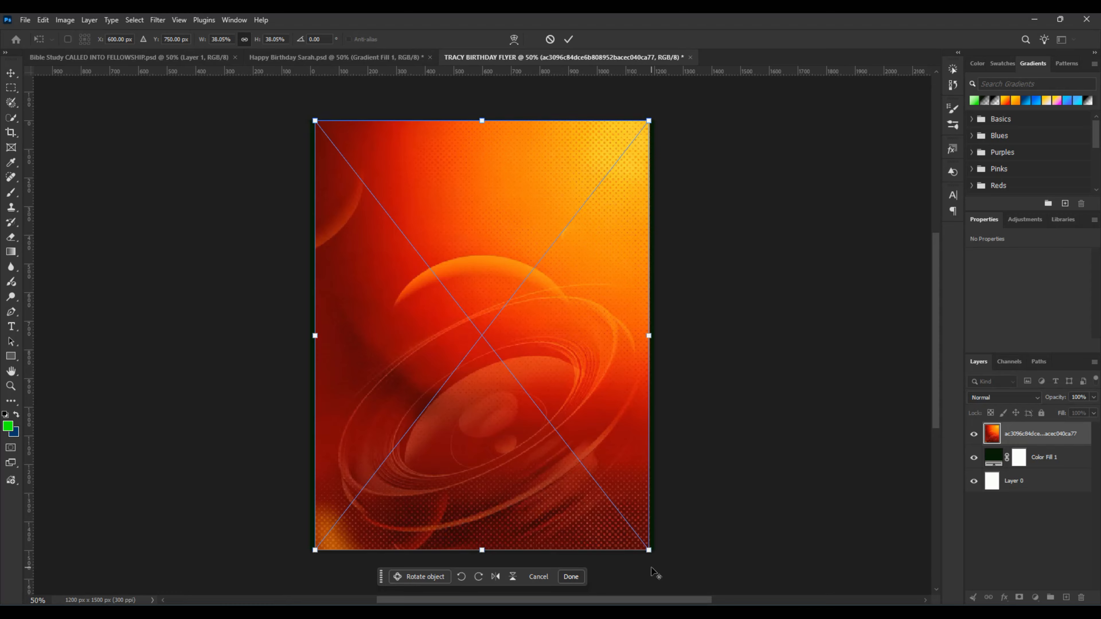
drag(650, 551, 667, 565)
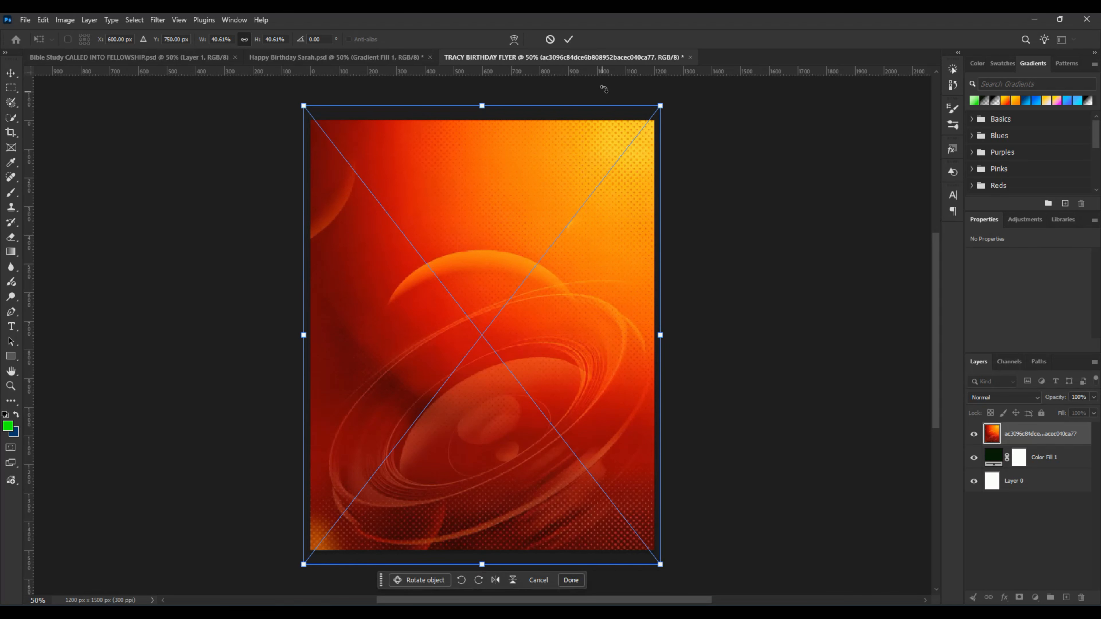
click(568, 39)
Step: Group the orange image, the color fill and the base layer, and name the group BG
click(1014, 481)
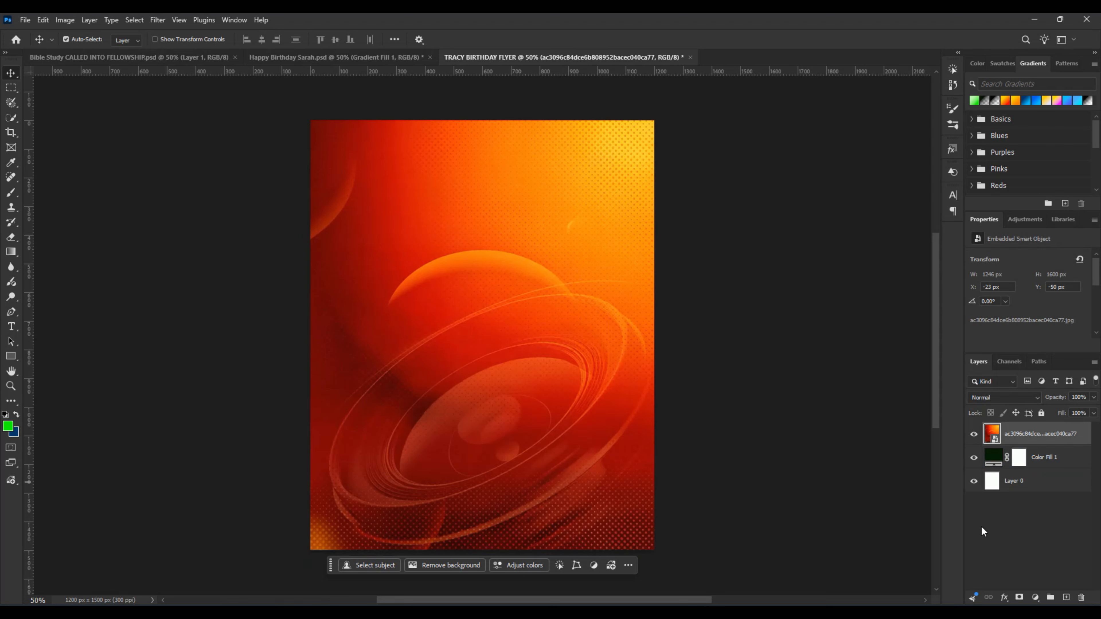
ctrl+click(1042, 488)
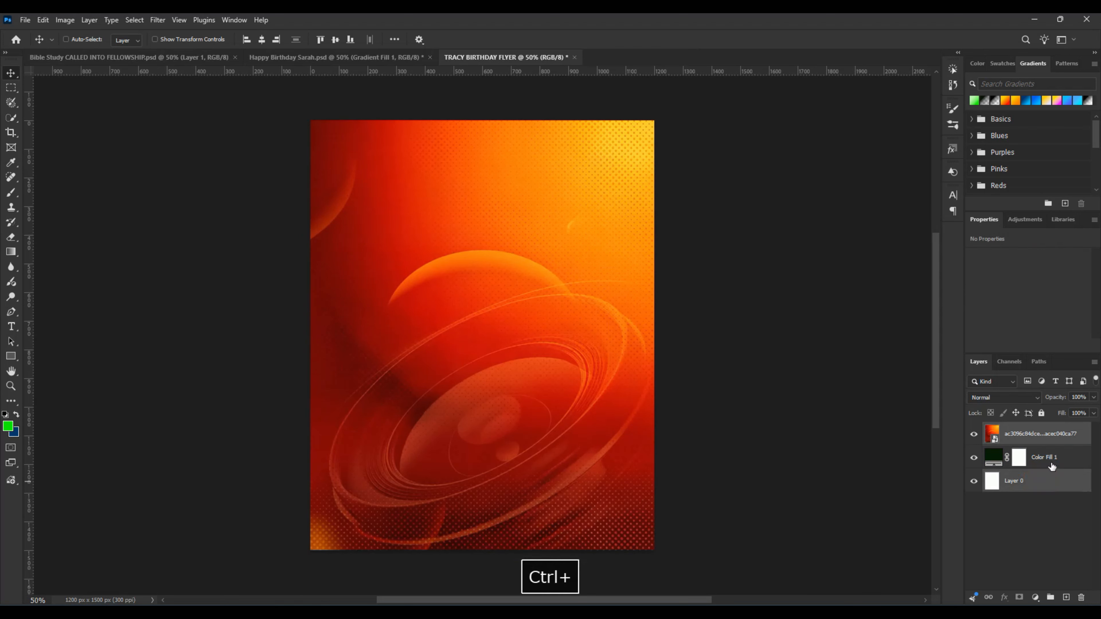
click(1057, 484)
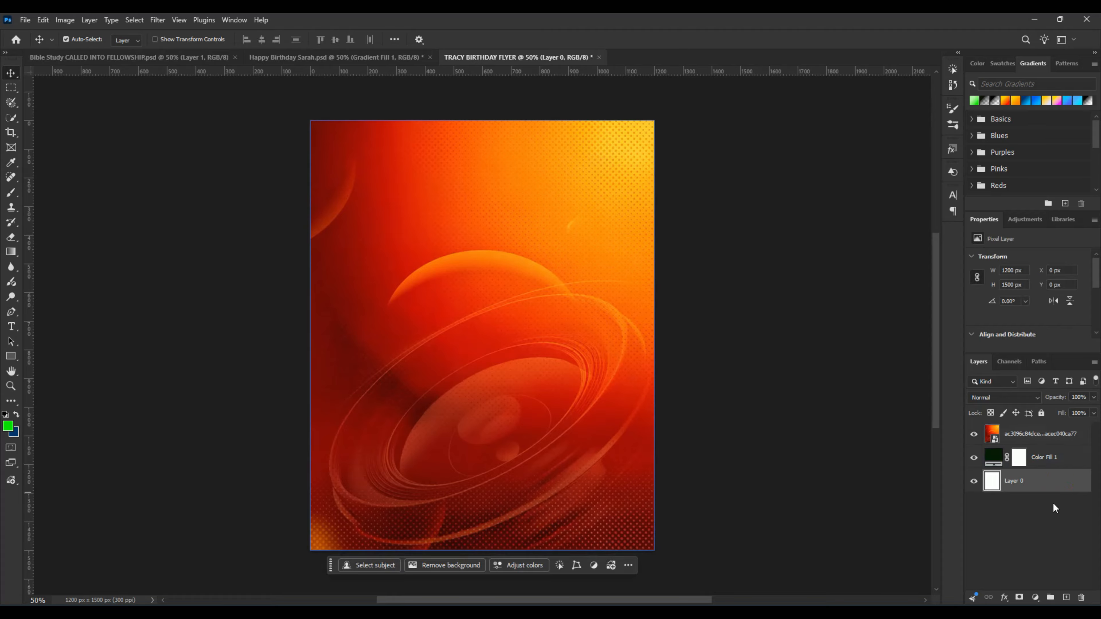
ctrl+click(1066, 462)
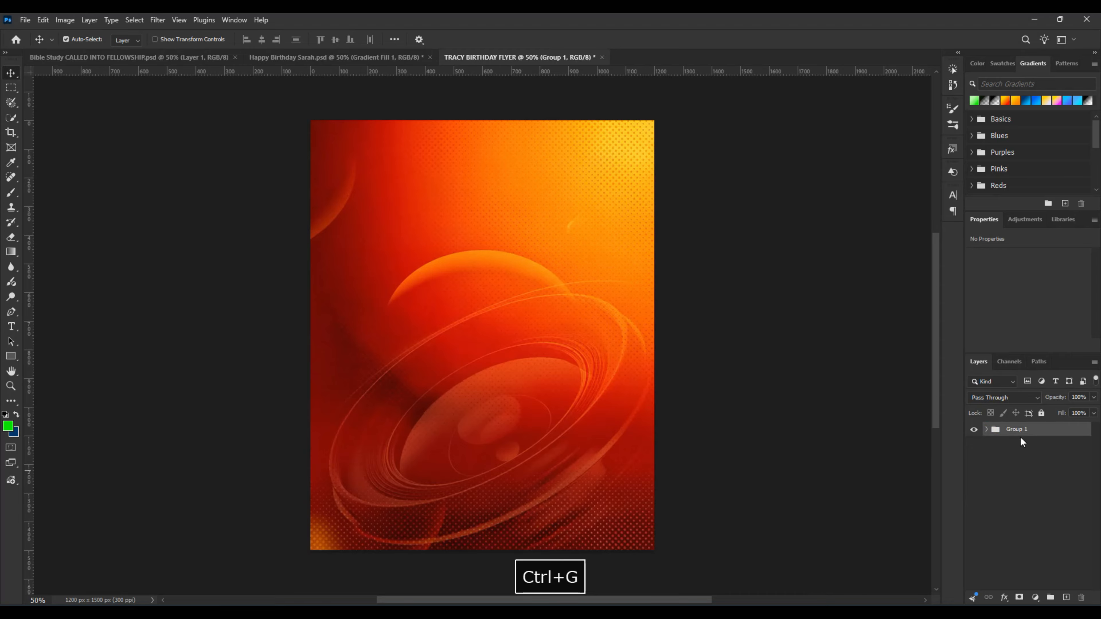
double_click(1017, 429)
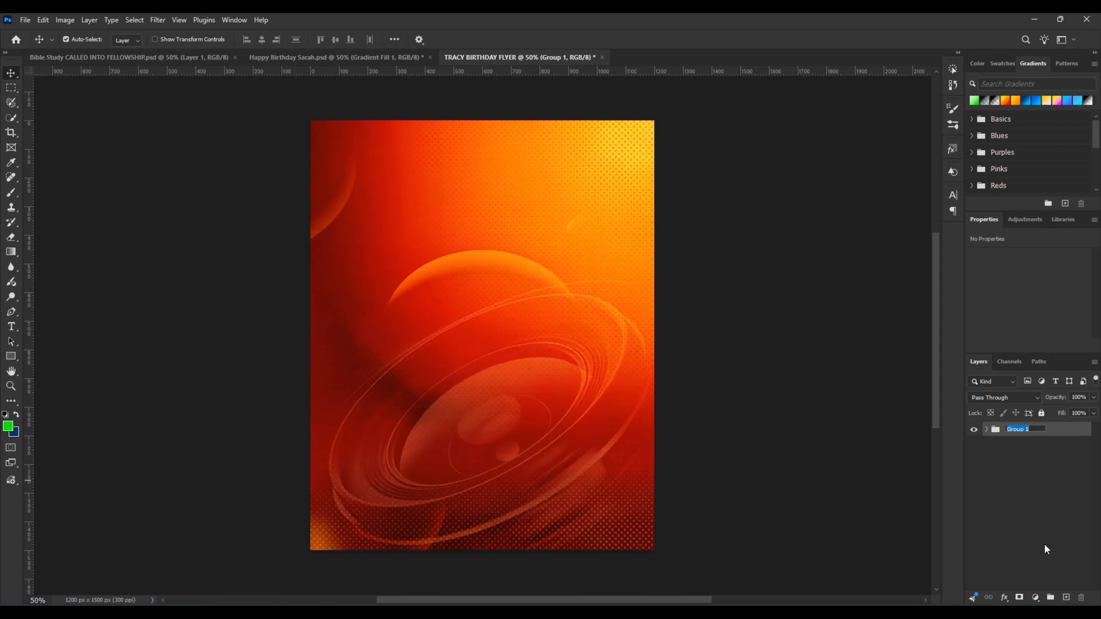
text(BG)
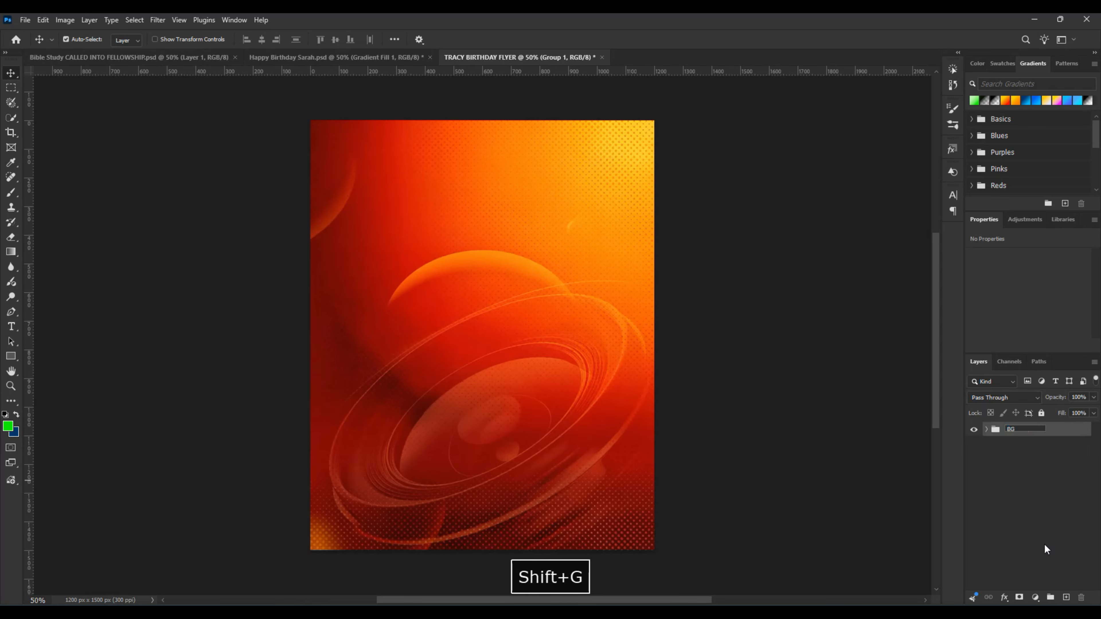
key(Return)
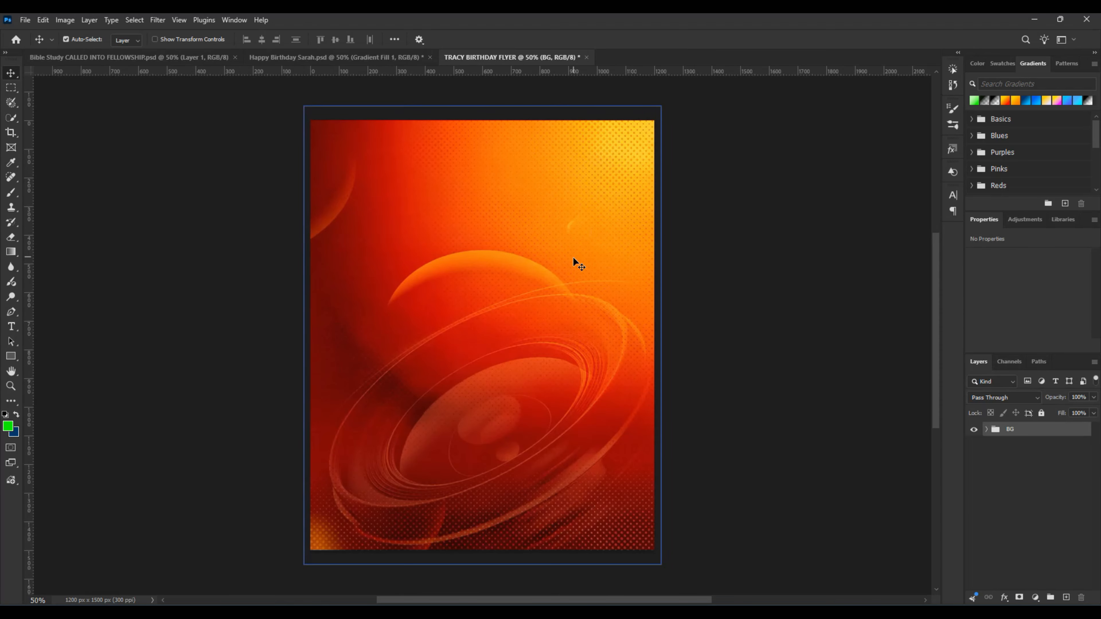
Step: Set the blend mode of the orange image layer in the BG group to Soft Light
click(544, 319)
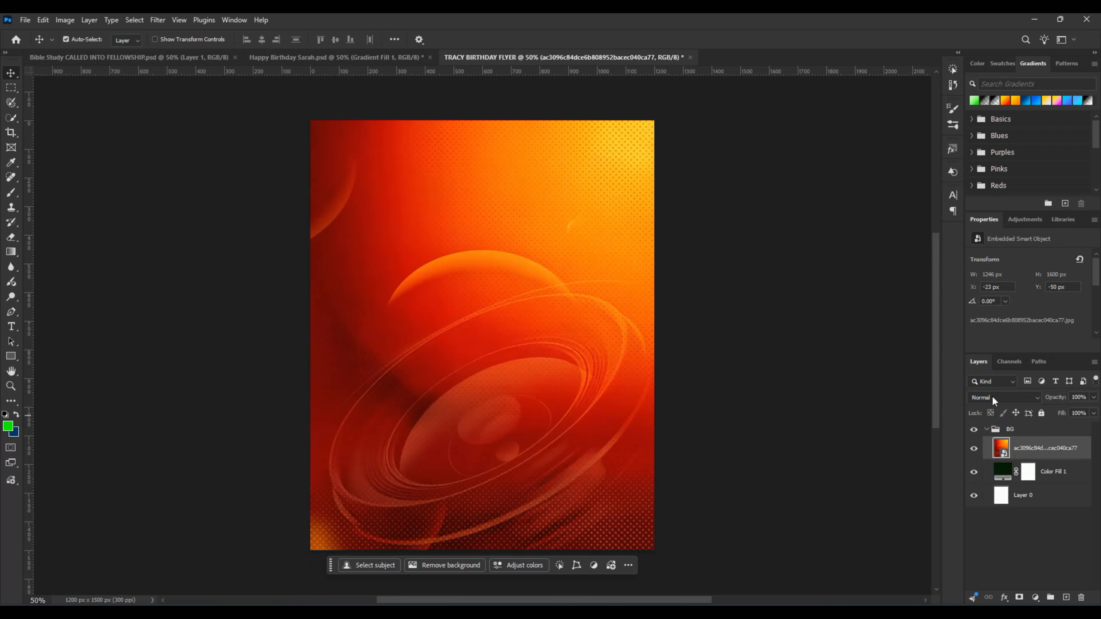
click(1013, 398)
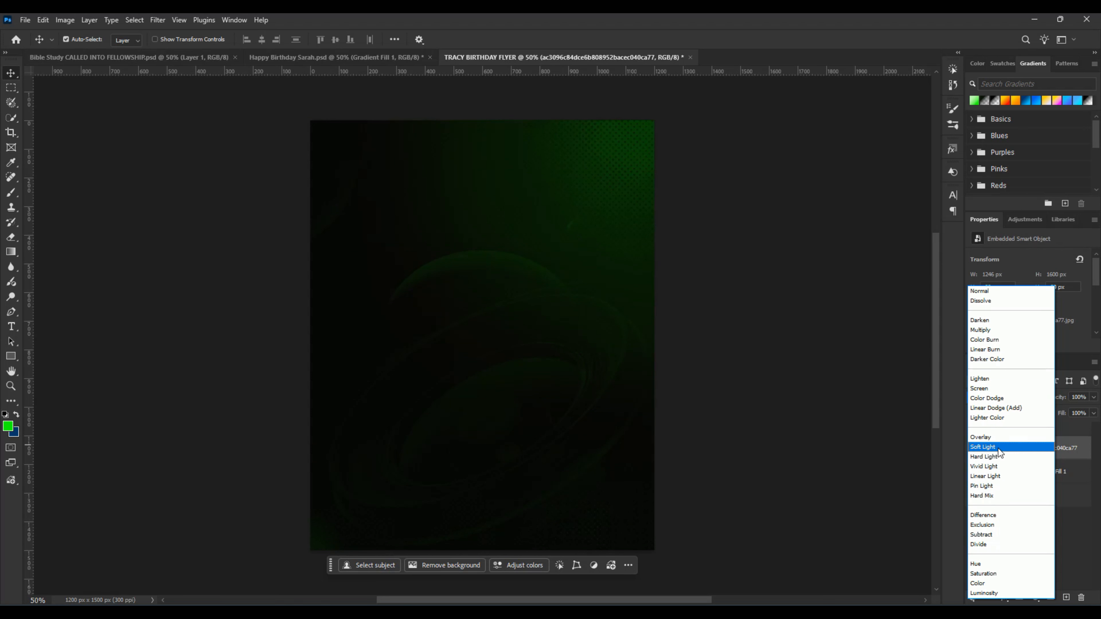
click(998, 448)
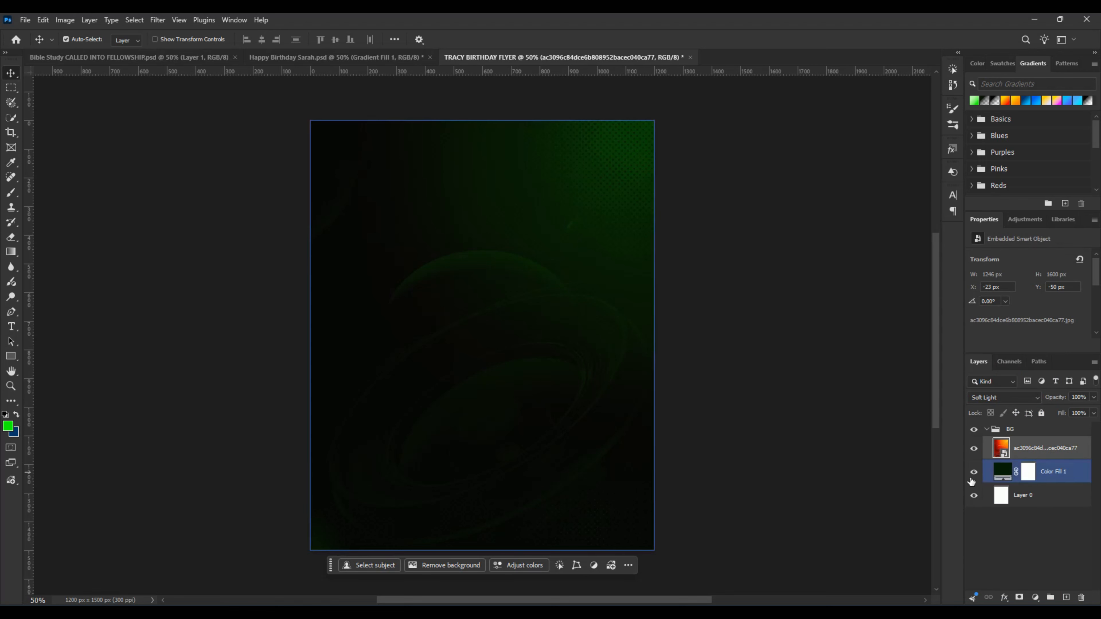
click(992, 434)
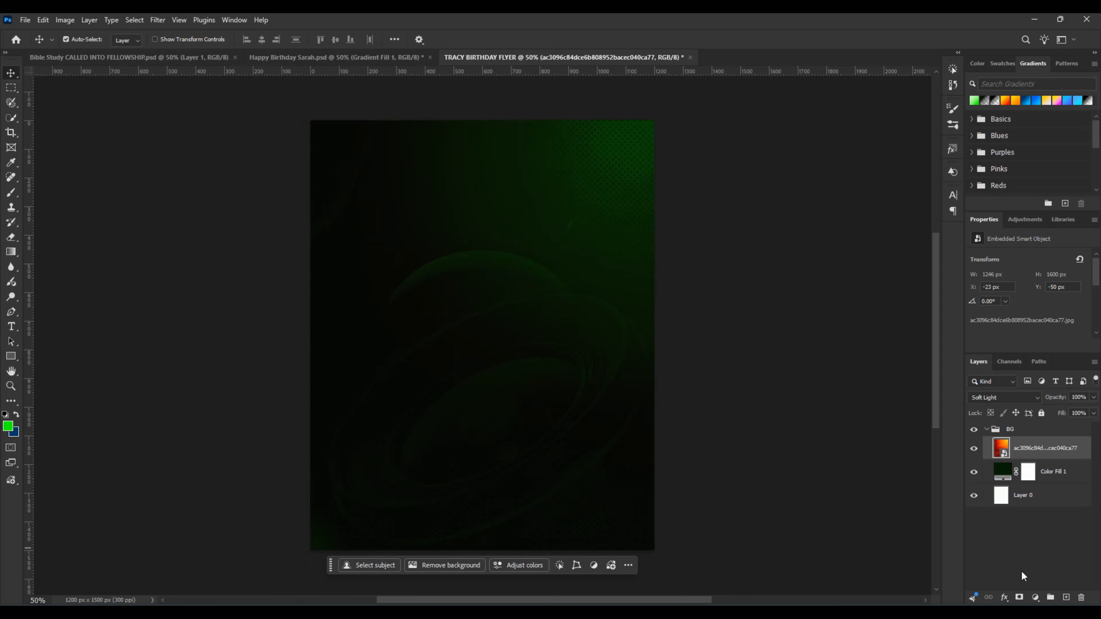
Step: Add a new layer above the orange image in the BG group and set the brush to size 900, 100% flow and green 11ff00
click(1039, 472)
click(1067, 599)
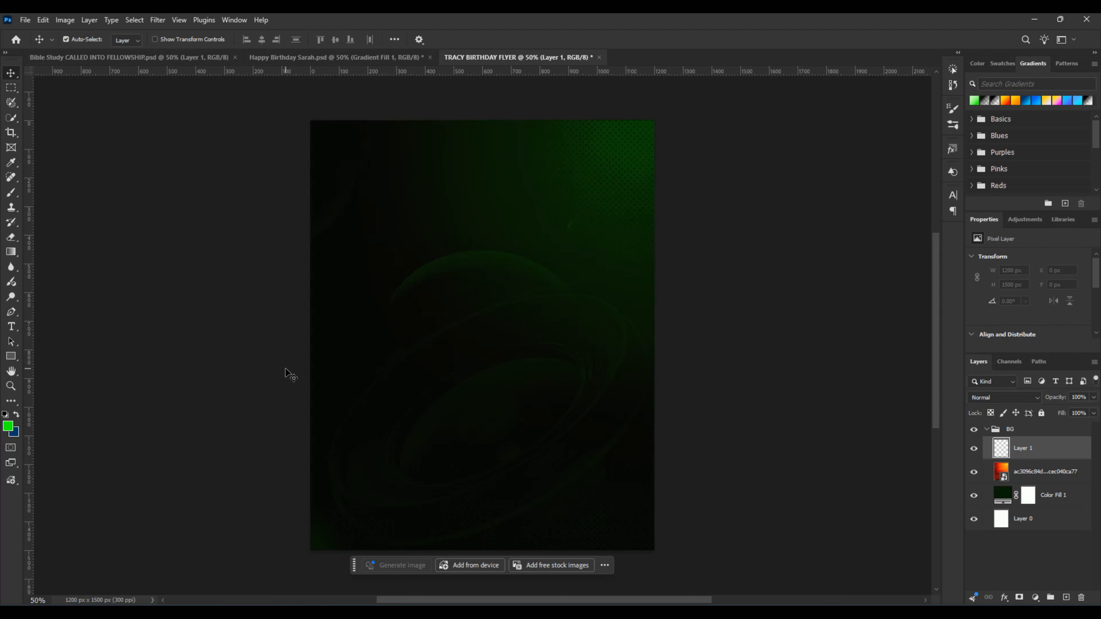
key(b)
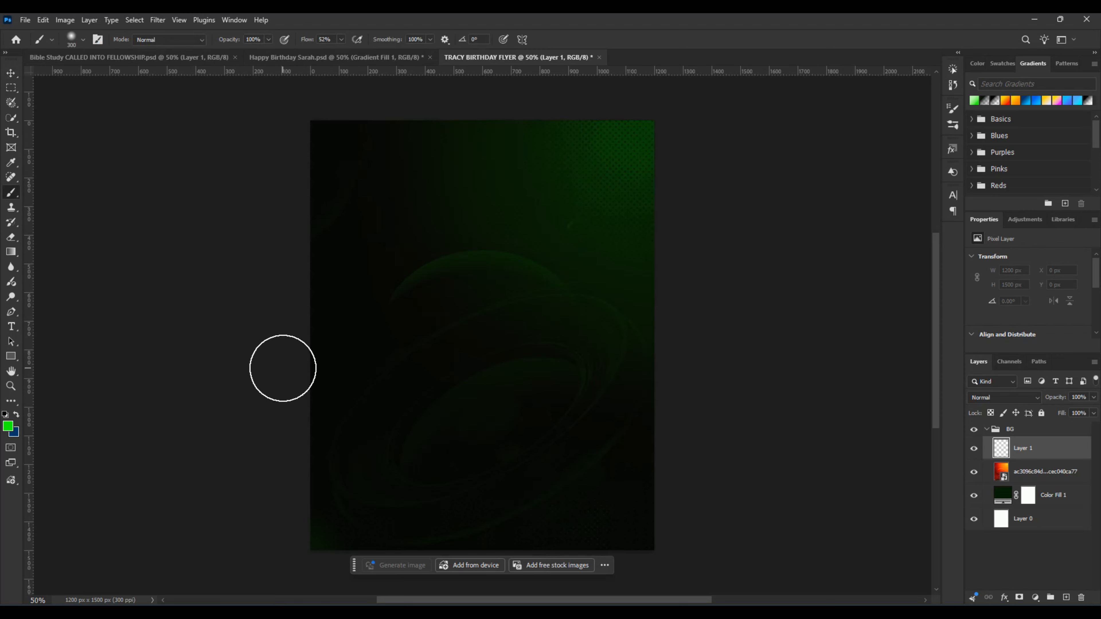
key(bracketright)
key(bracketright)
key(bracketright)
key(bracketright)
key(bracketright)
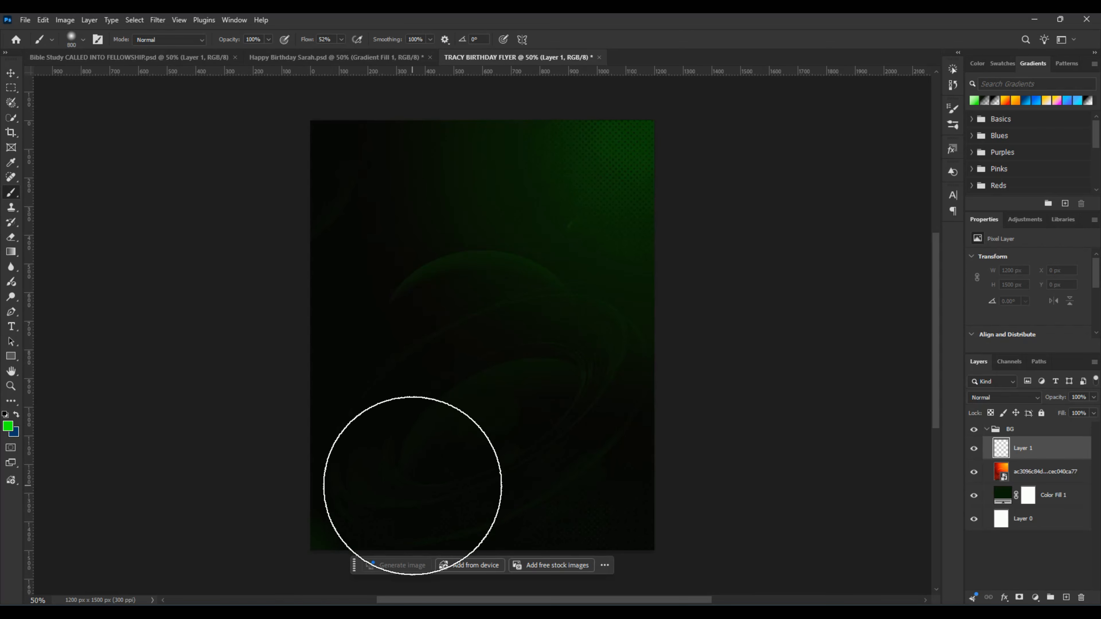
click(8, 429)
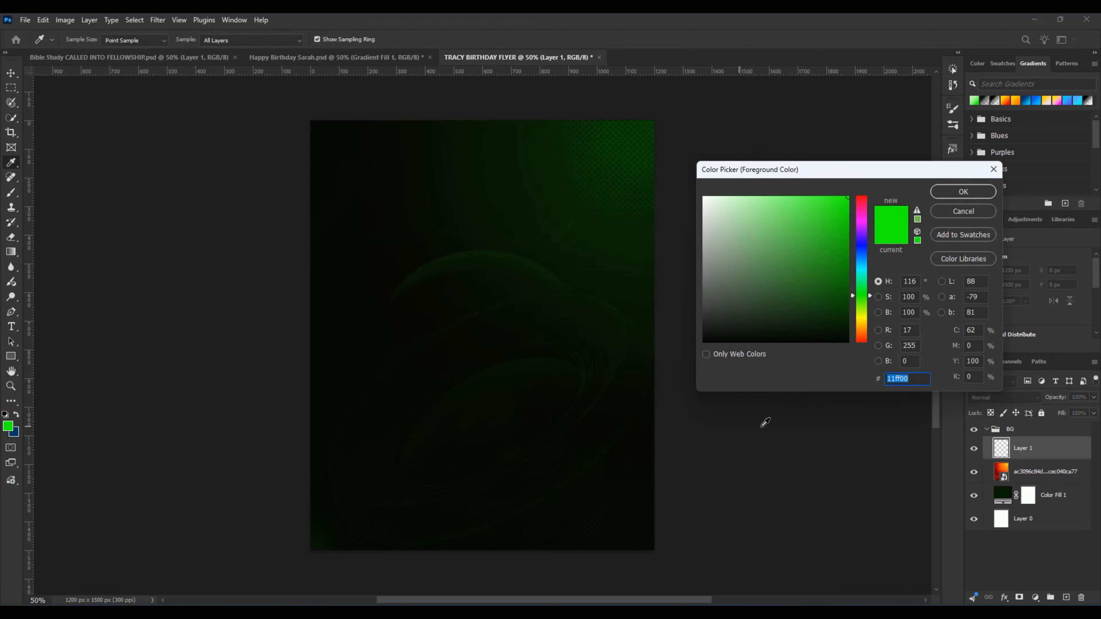
drag(909, 380, 895, 379)
click(959, 193)
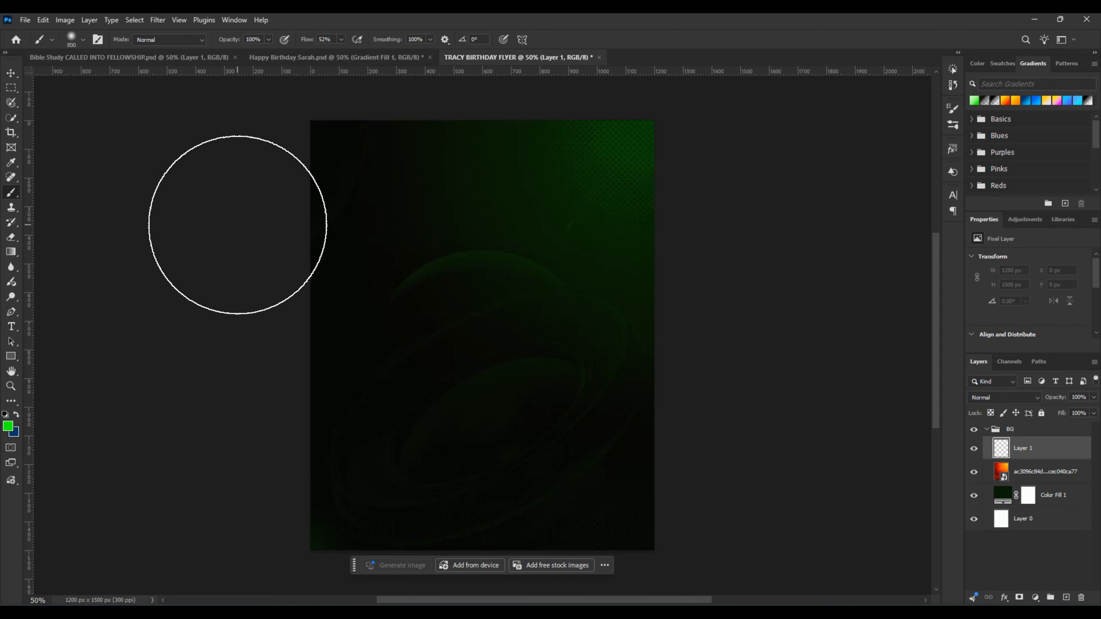
key(bracketright)
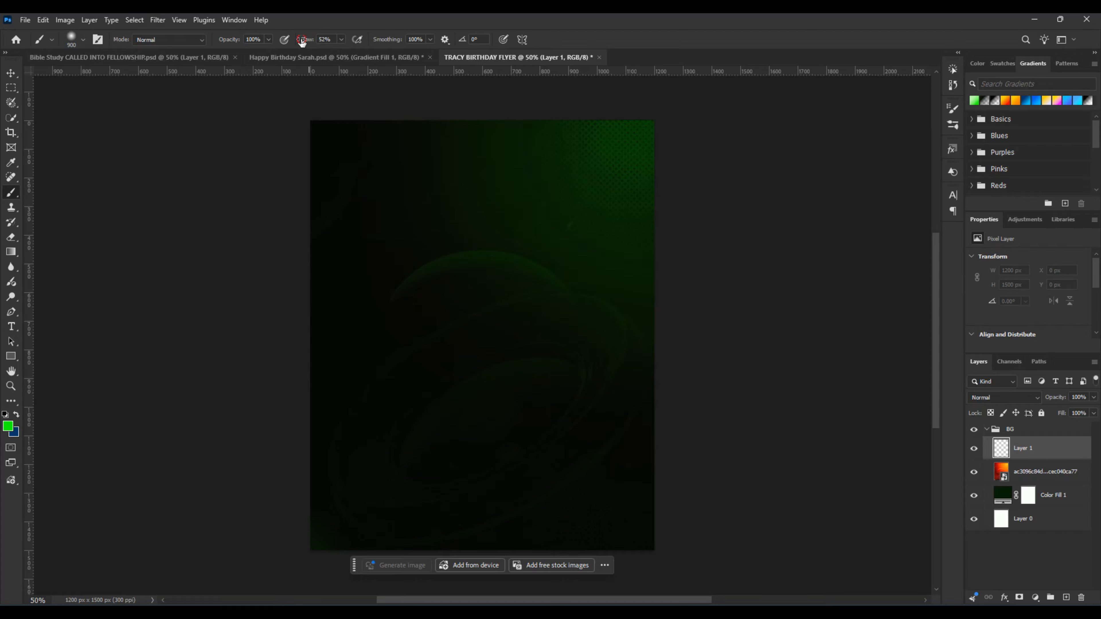
drag(302, 42, 357, 46)
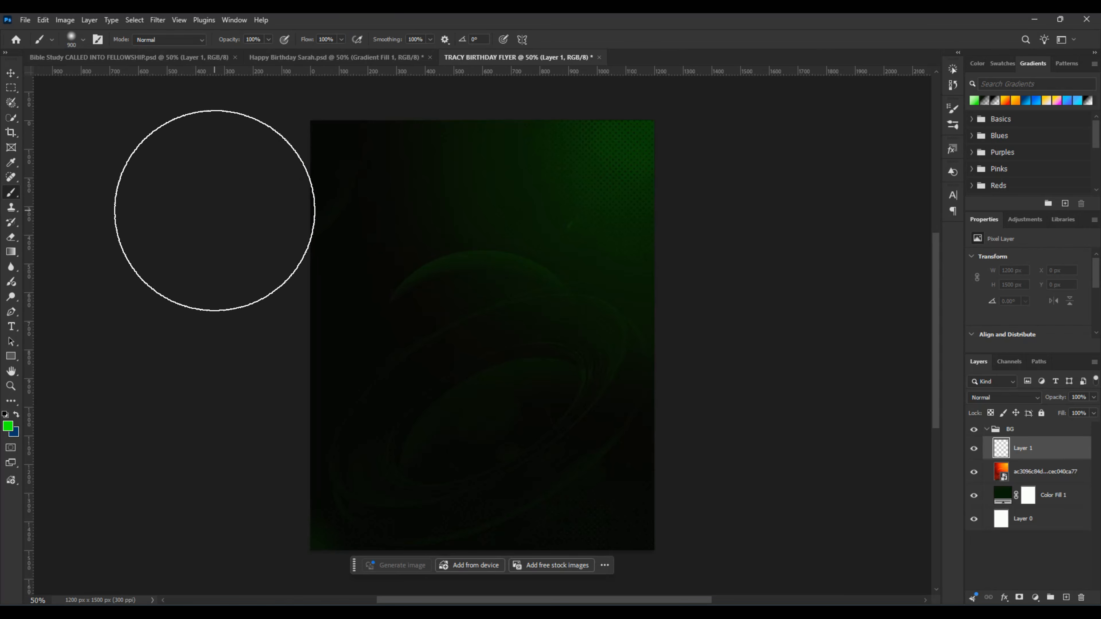
Step: Paint soft green glows on the new layer along the canvas's upper-left edge, middle of the right edge and lower-left corner
click(219, 219)
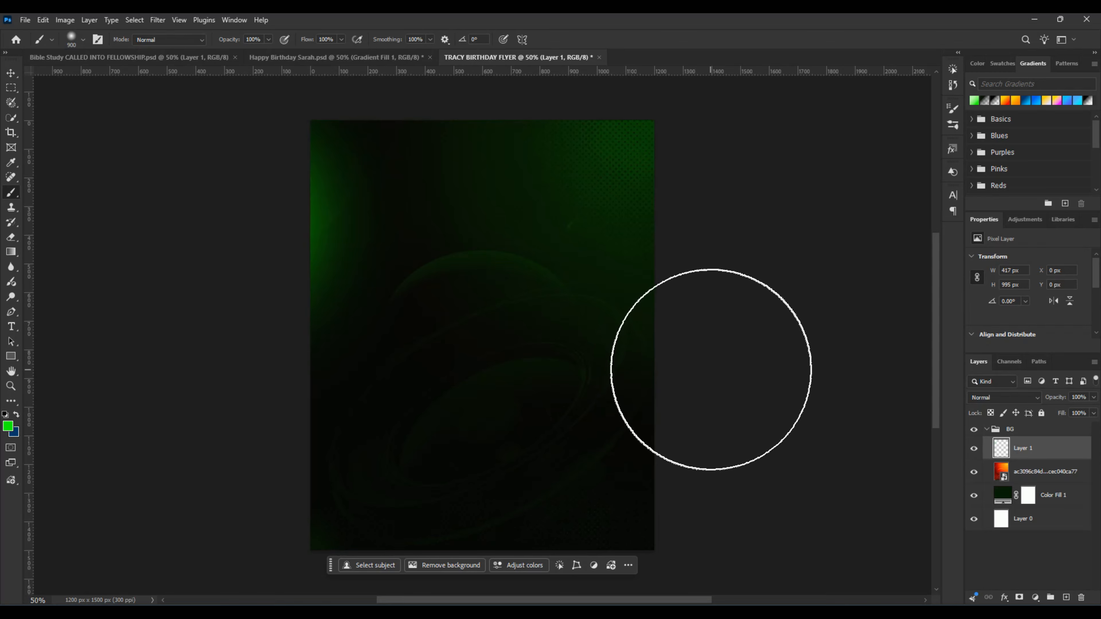
click(717, 377)
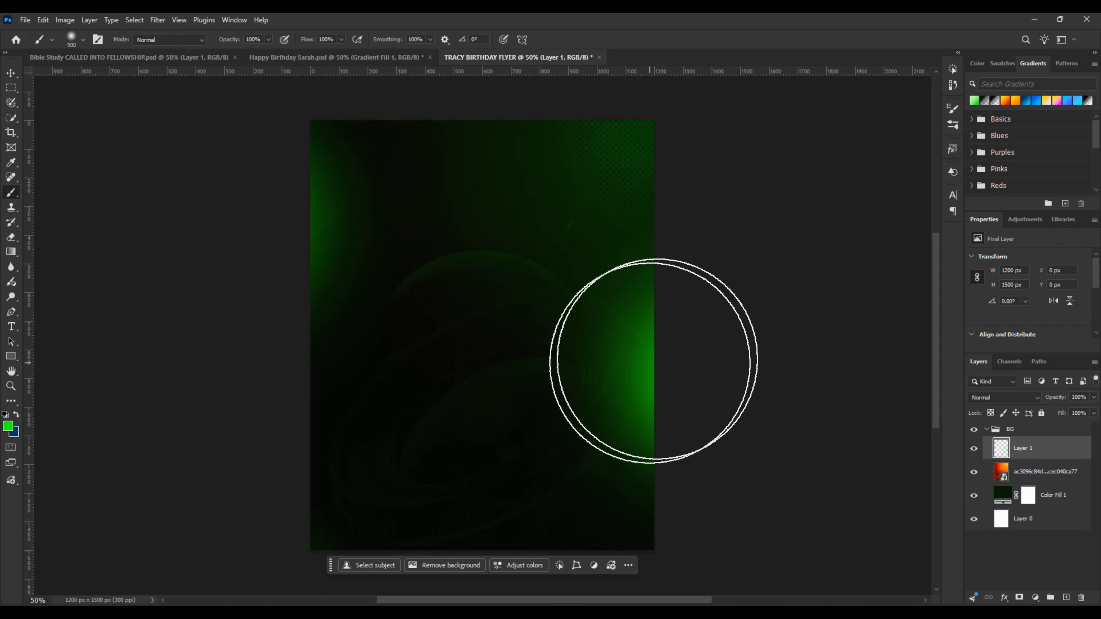
key(space)
drag(652, 474, 663, 436)
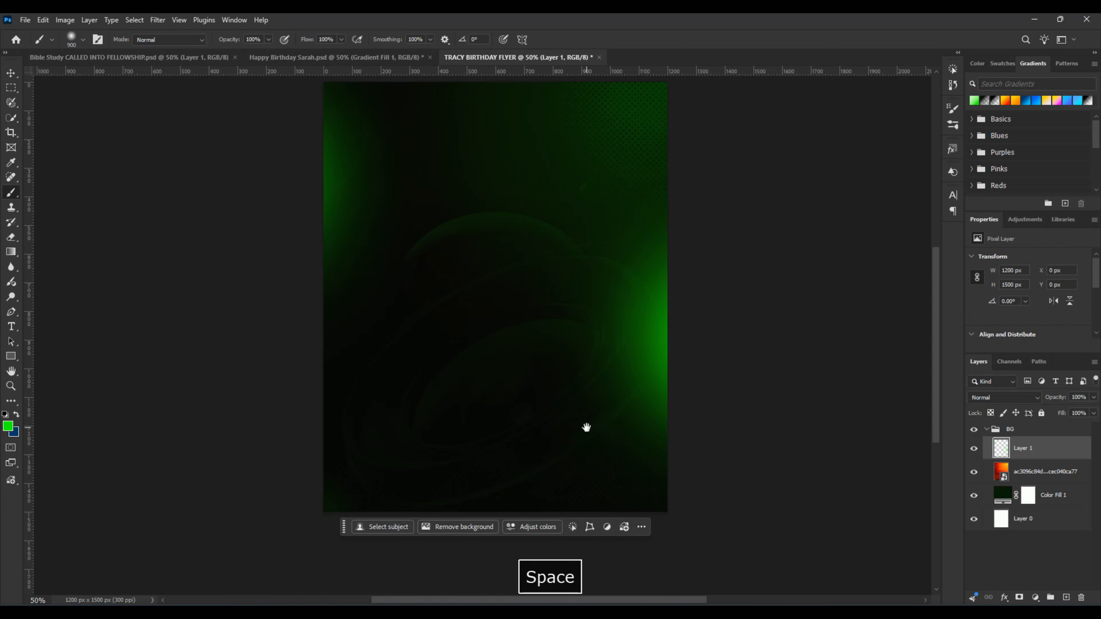
drag(627, 375, 651, 406)
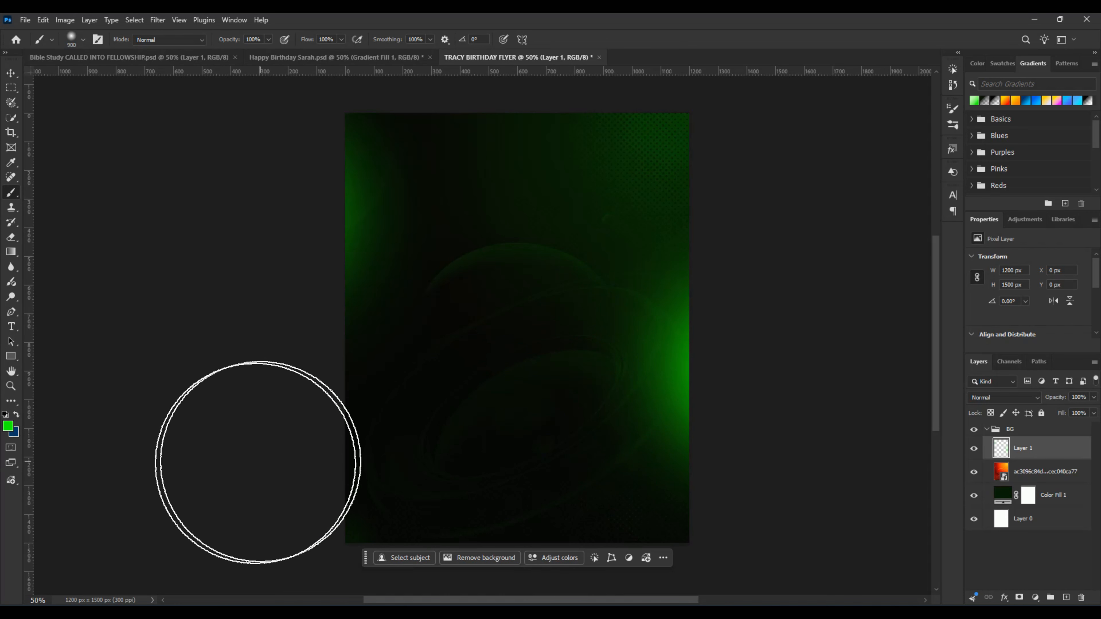
key(space)
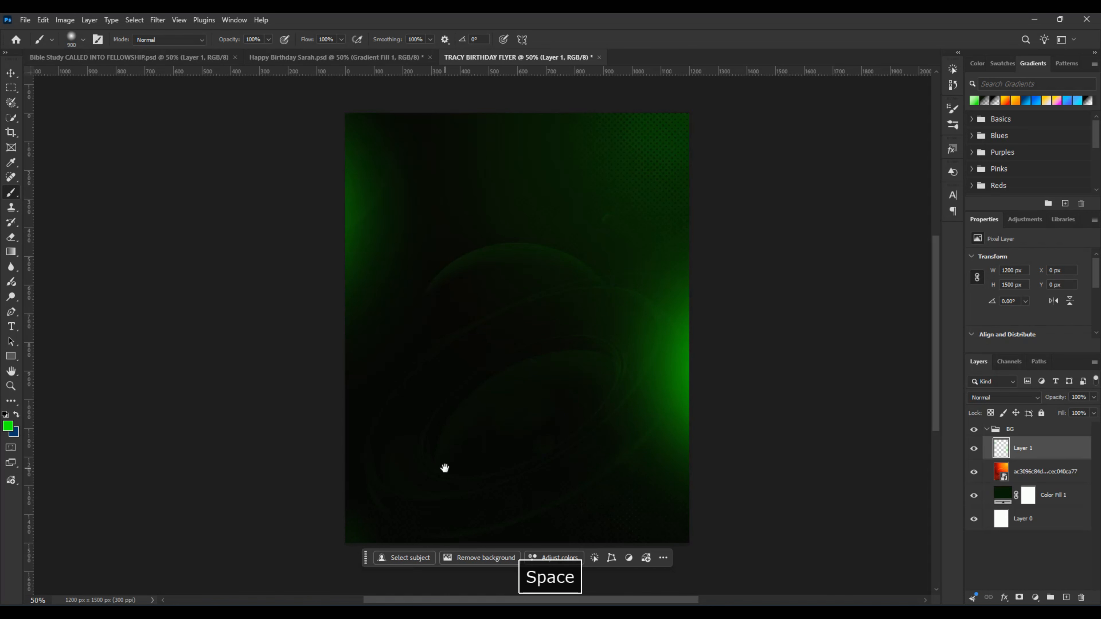
drag(445, 468, 469, 376)
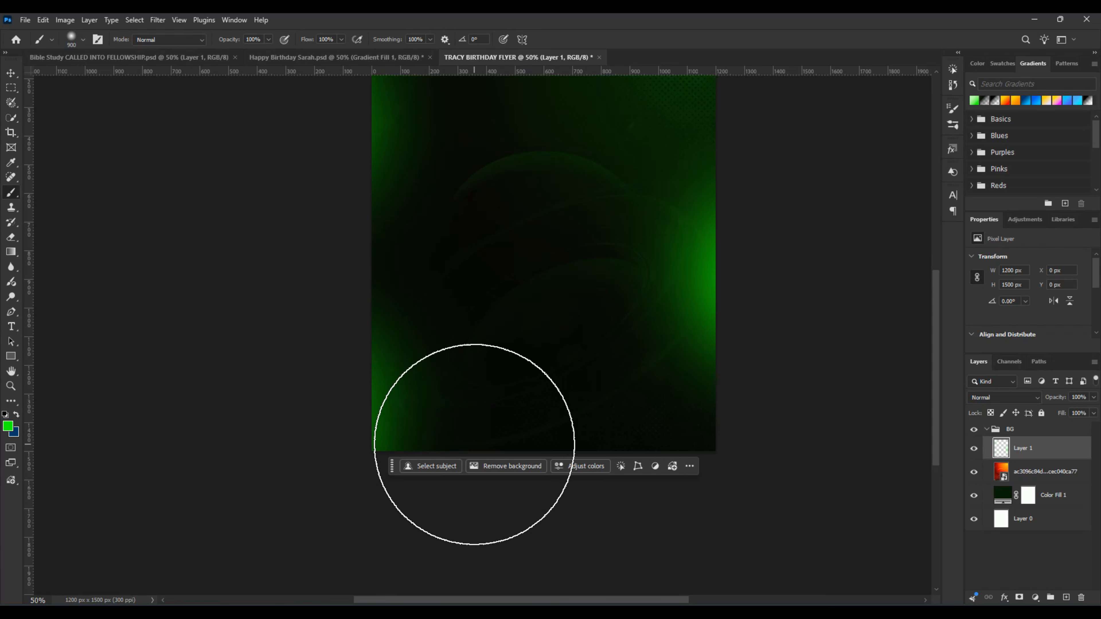
key(v)
click(478, 438)
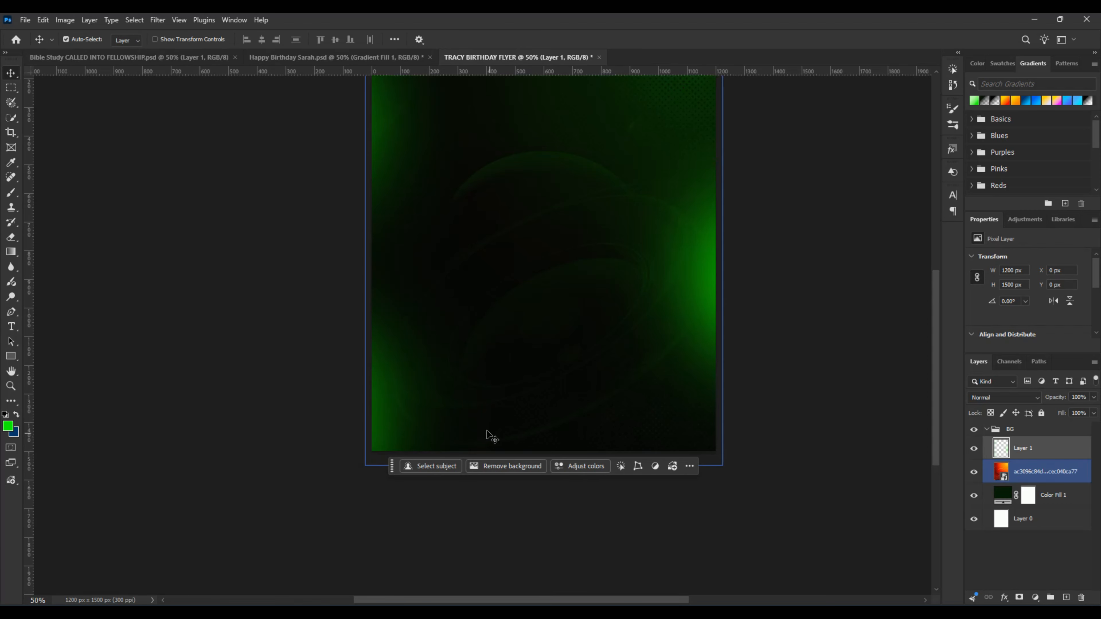
drag(511, 275, 484, 382)
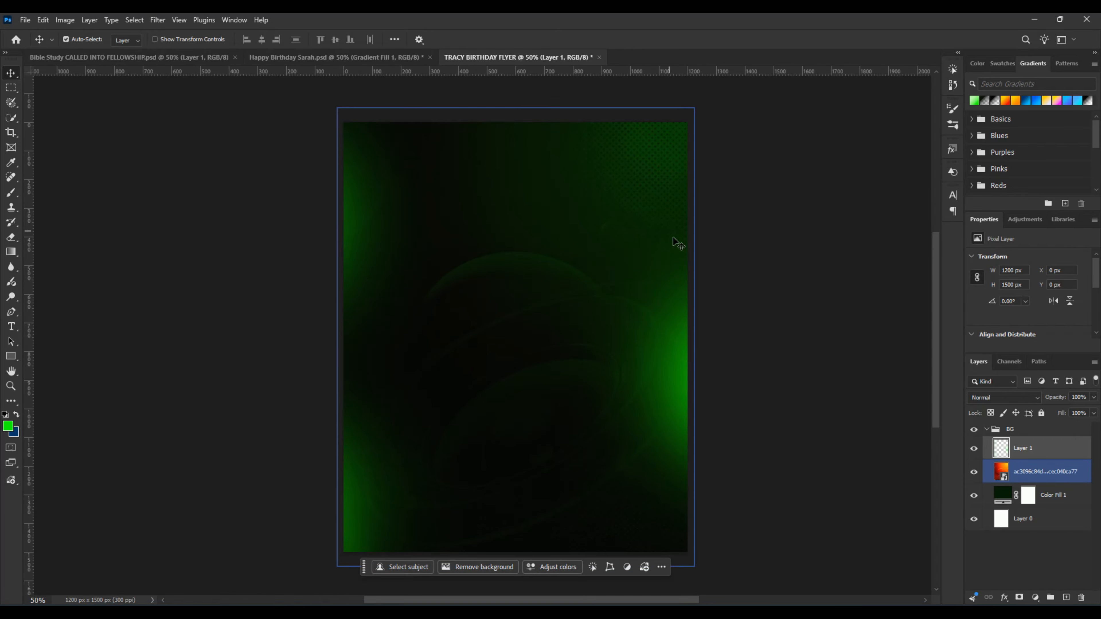
key(space)
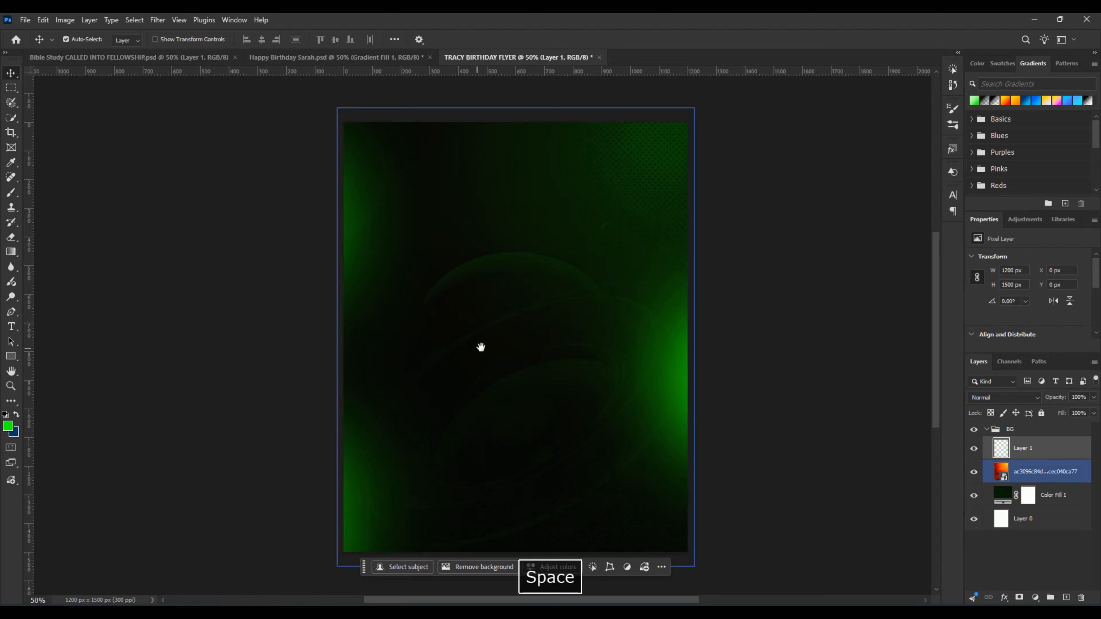
mouse_move(481, 347)
mouse_down()
mouse_move(536, 341)
mouse_move(477, 381)
mouse_move(386, 395)
mouse_move(567, 420)
mouse_move(442, 330)
mouse_move(497, 364)
mouse_move(468, 349)
mouse_up()
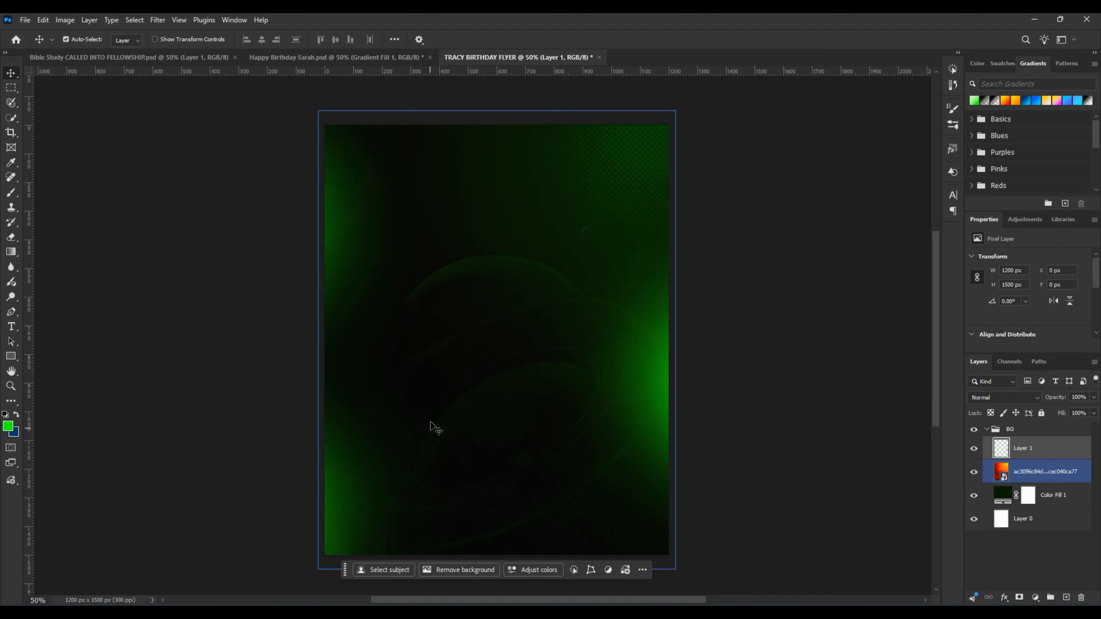
key(space)
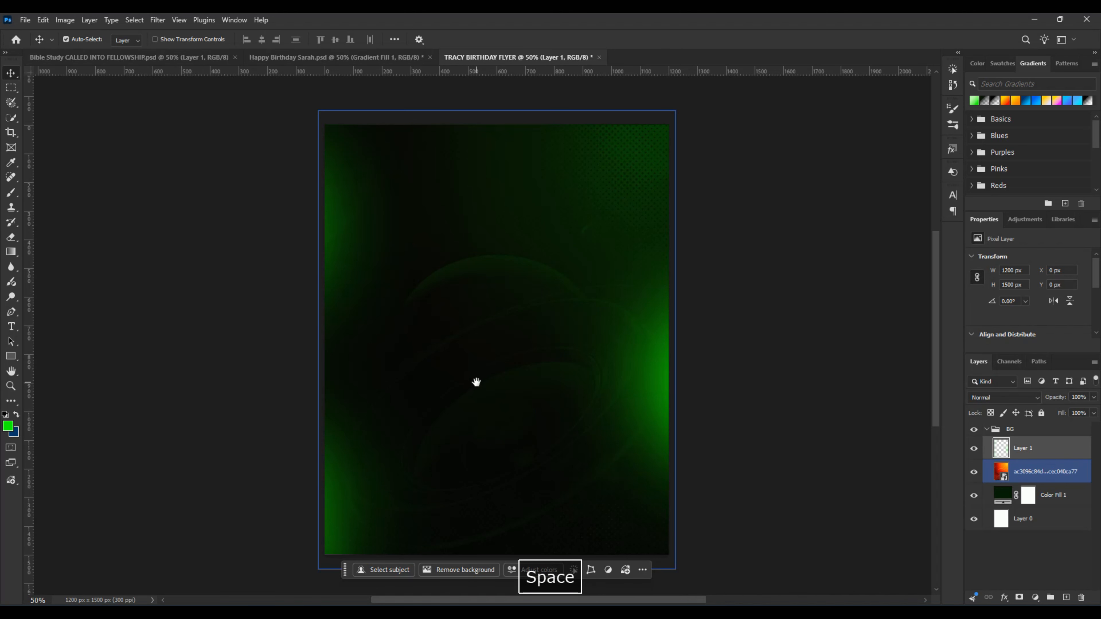
drag(479, 375, 518, 379)
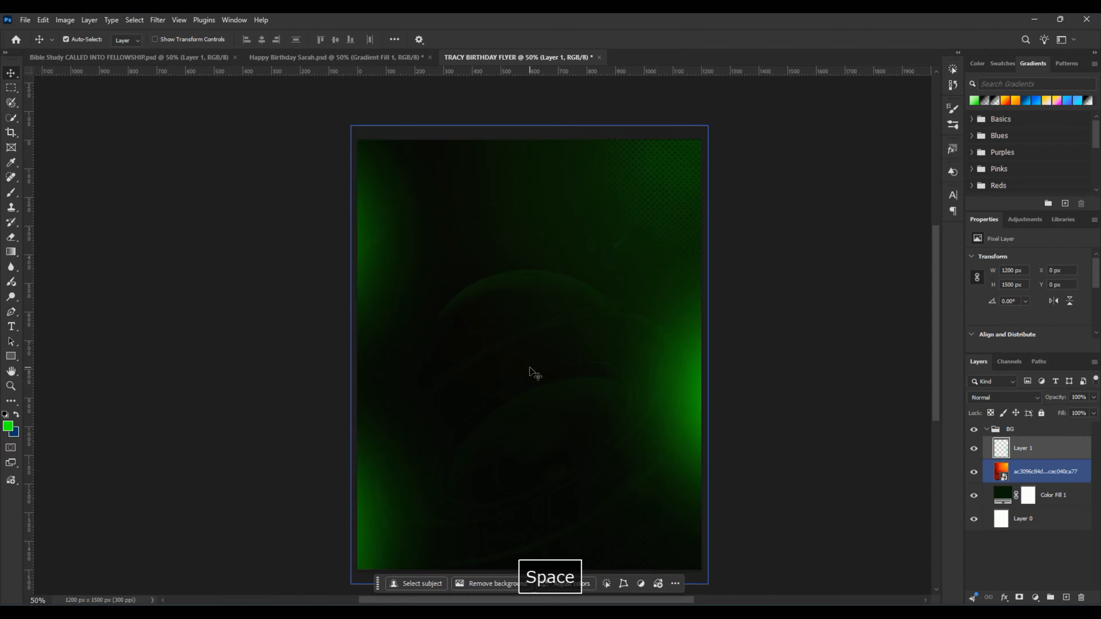
scroll(531, 376, down, 1)
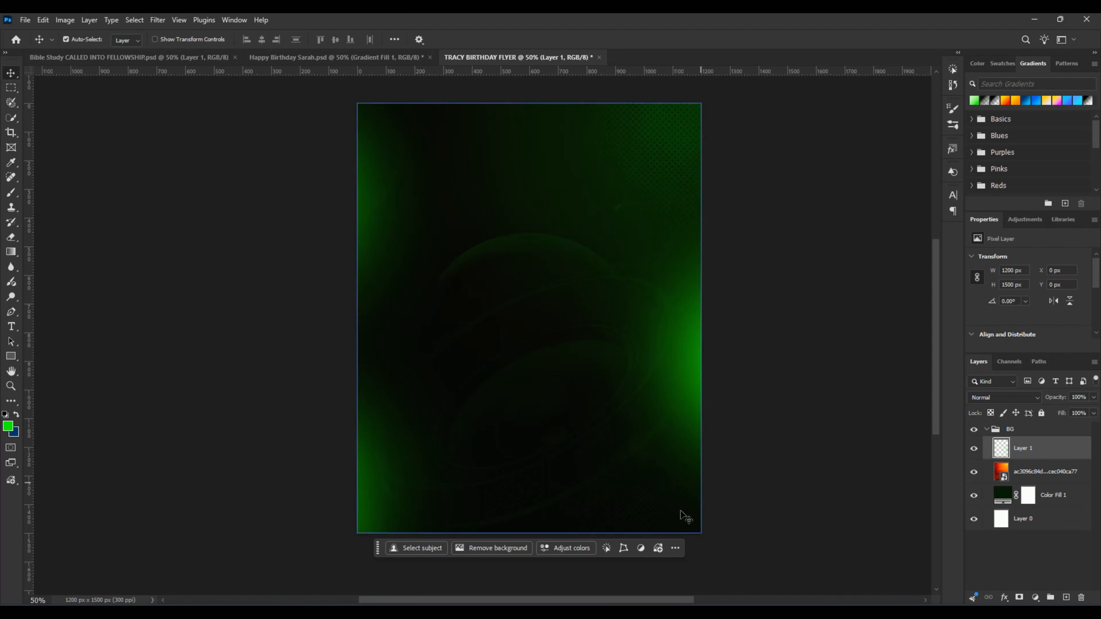
Step: Switch to File Explorer and open the photo of the woman in red, Image_fx - 2025-10-07T221134.100, as a separate Photoshop document
key(alt+Tab)
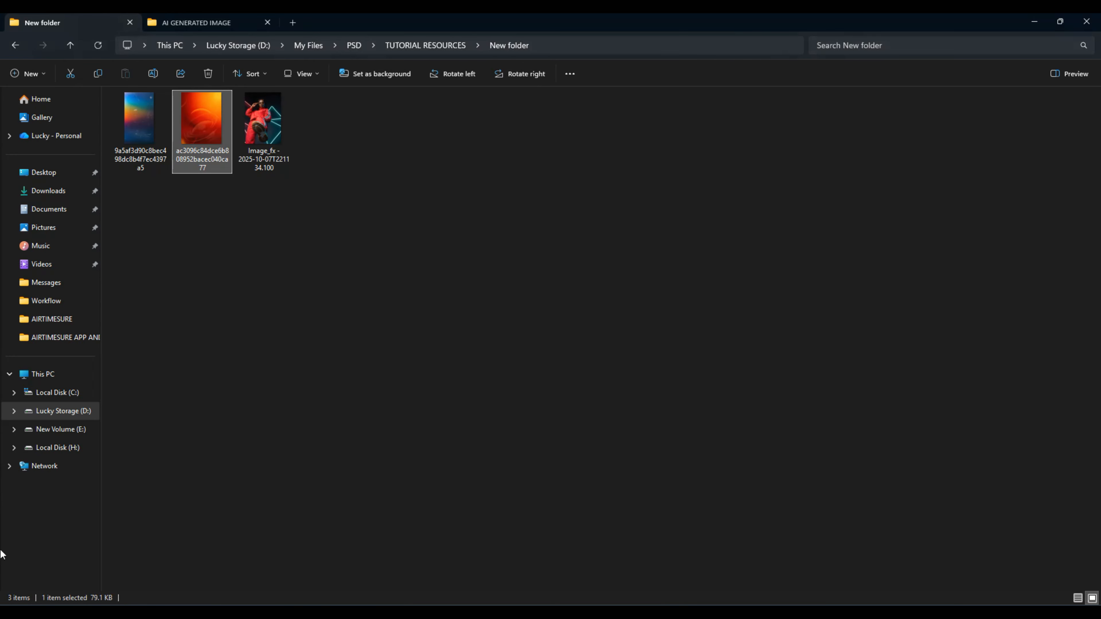
drag(282, 115, 649, 57)
scroll(545, 340, down, 2)
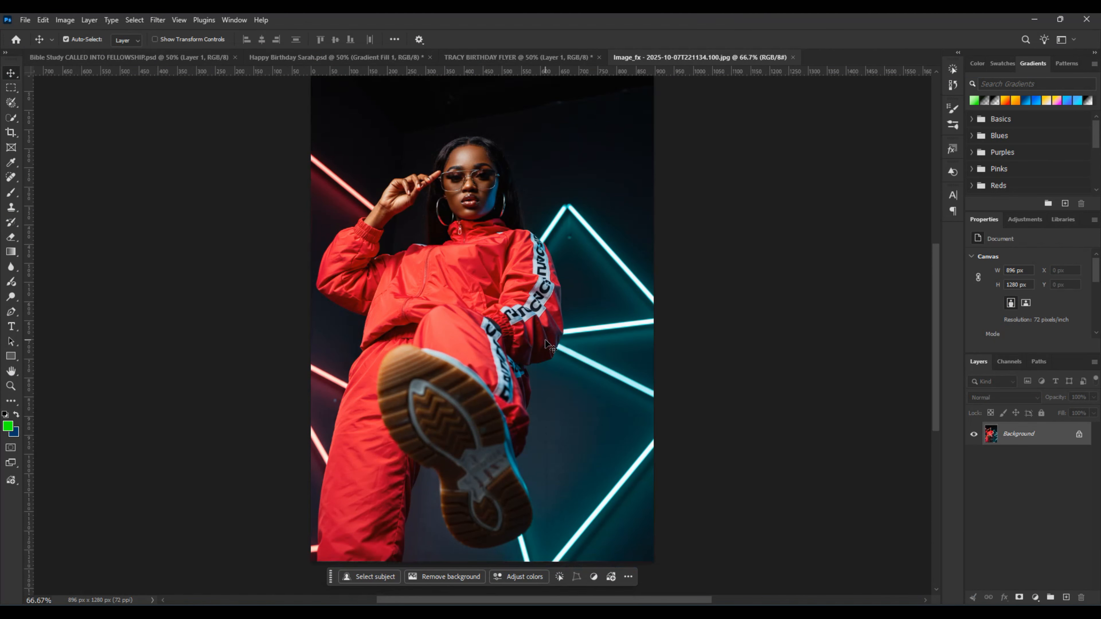
scroll(545, 341, up, 1)
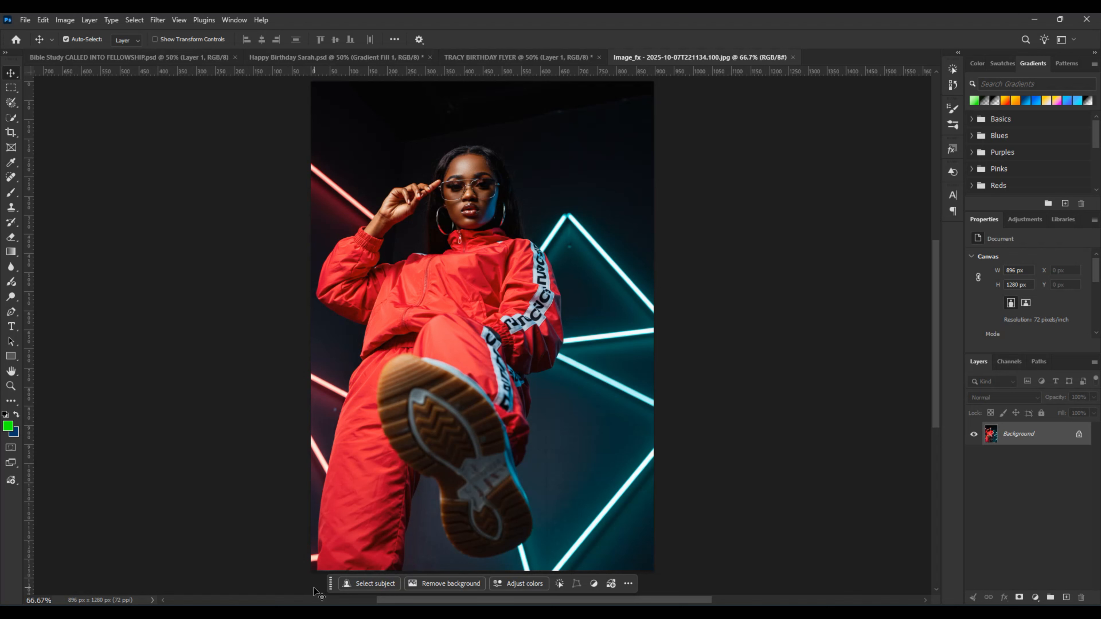
Step: Select the woman in the photo automatically with Select Subject
drag(331, 583, 260, 313)
drag(135, 306, 330, 572)
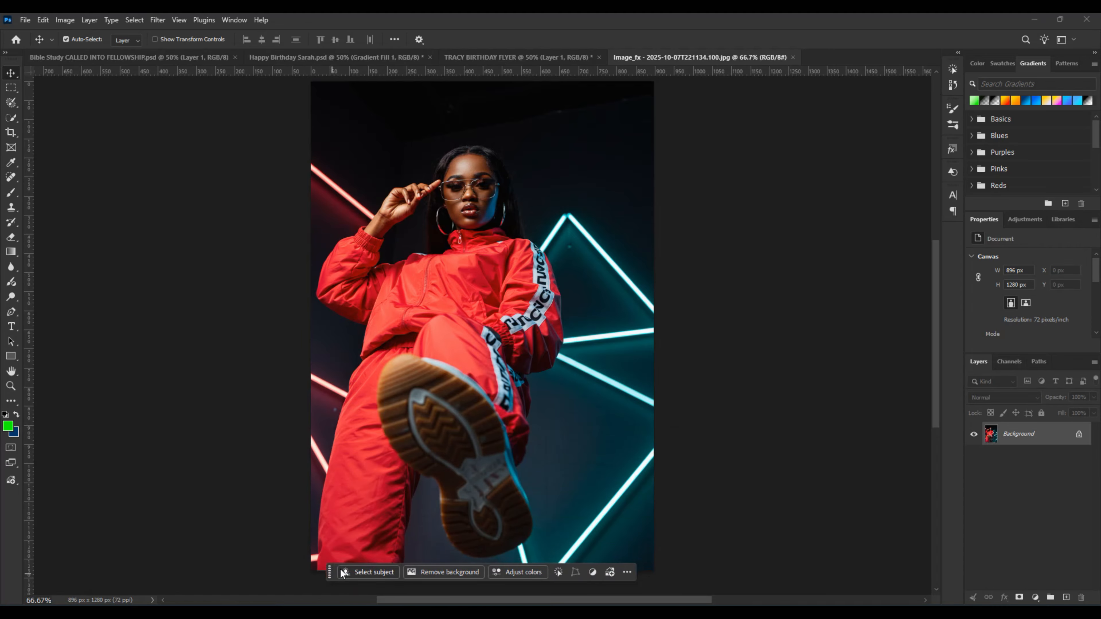
click(359, 573)
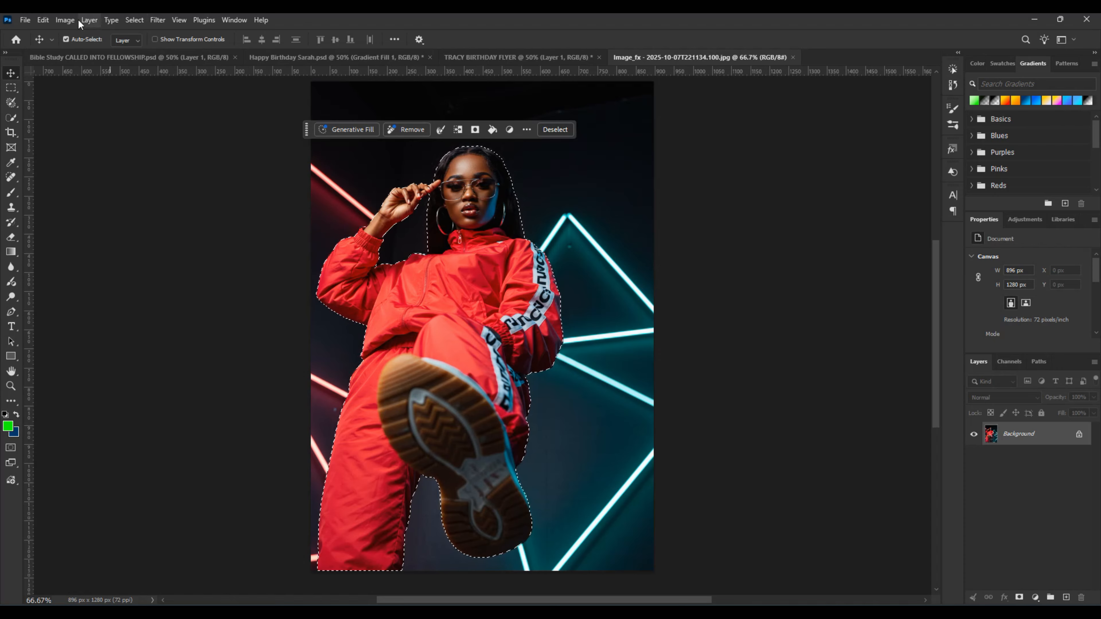
click(91, 20)
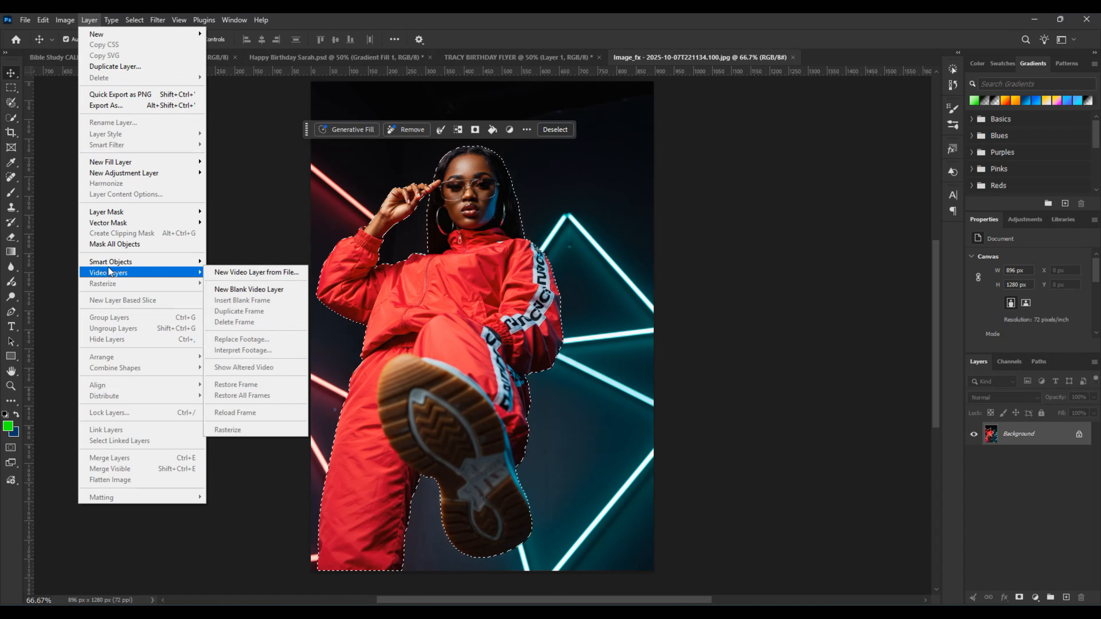
mouse_move(108, 268)
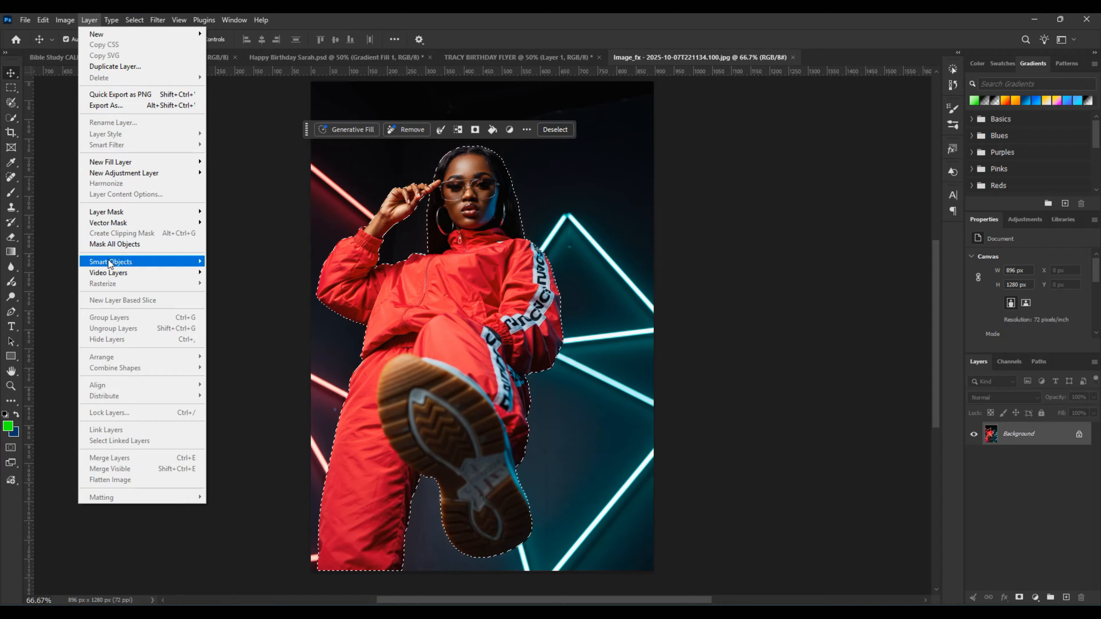
mouse_move(115, 23)
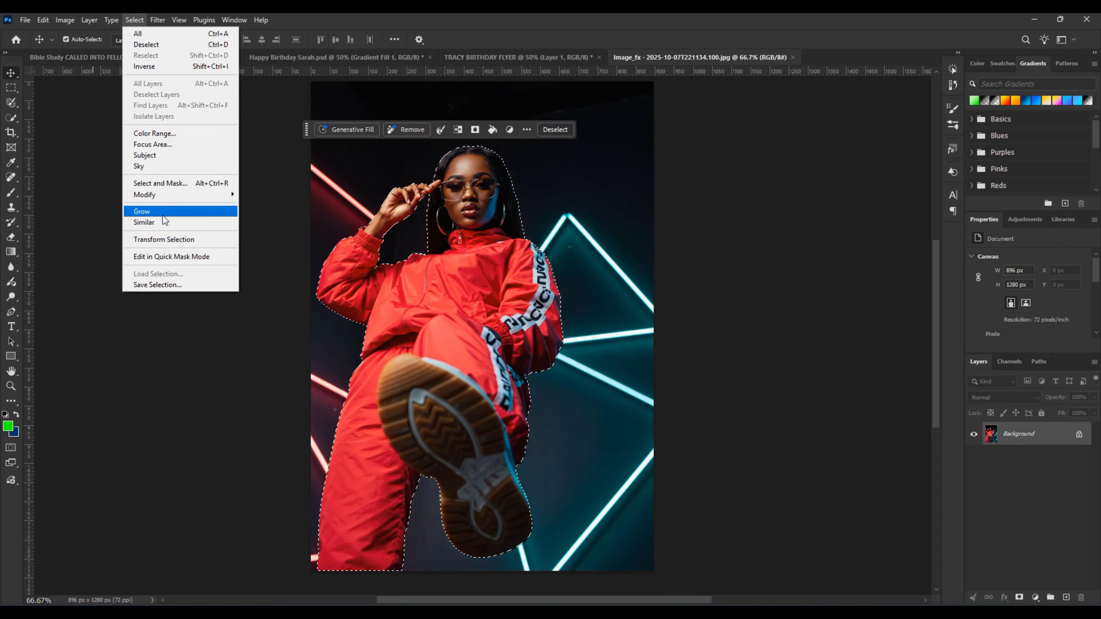
mouse_move(163, 195)
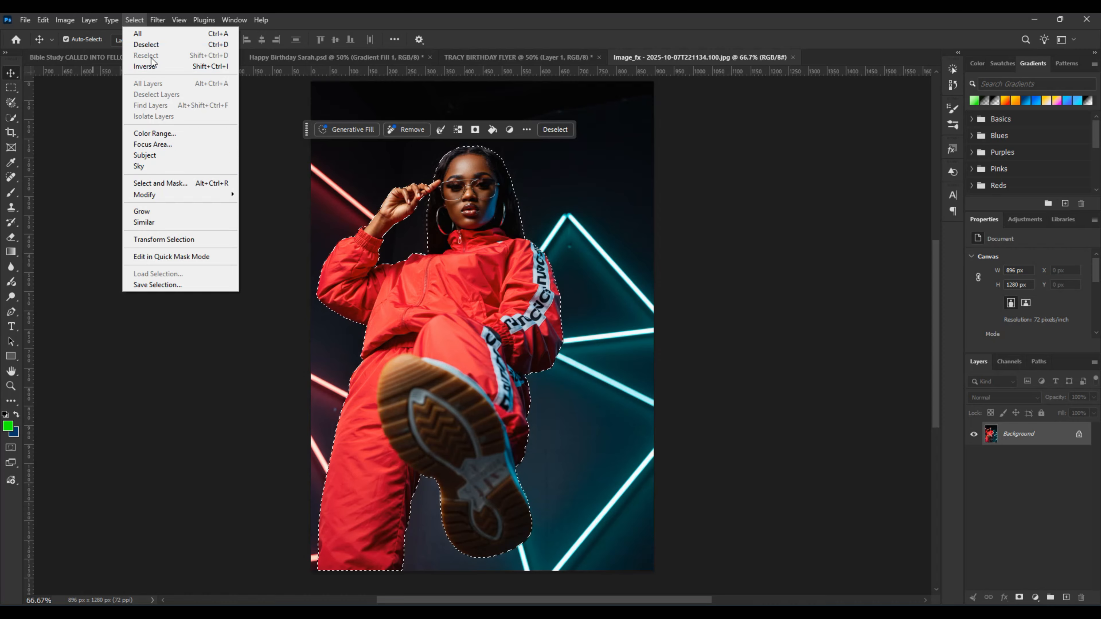
click(159, 45)
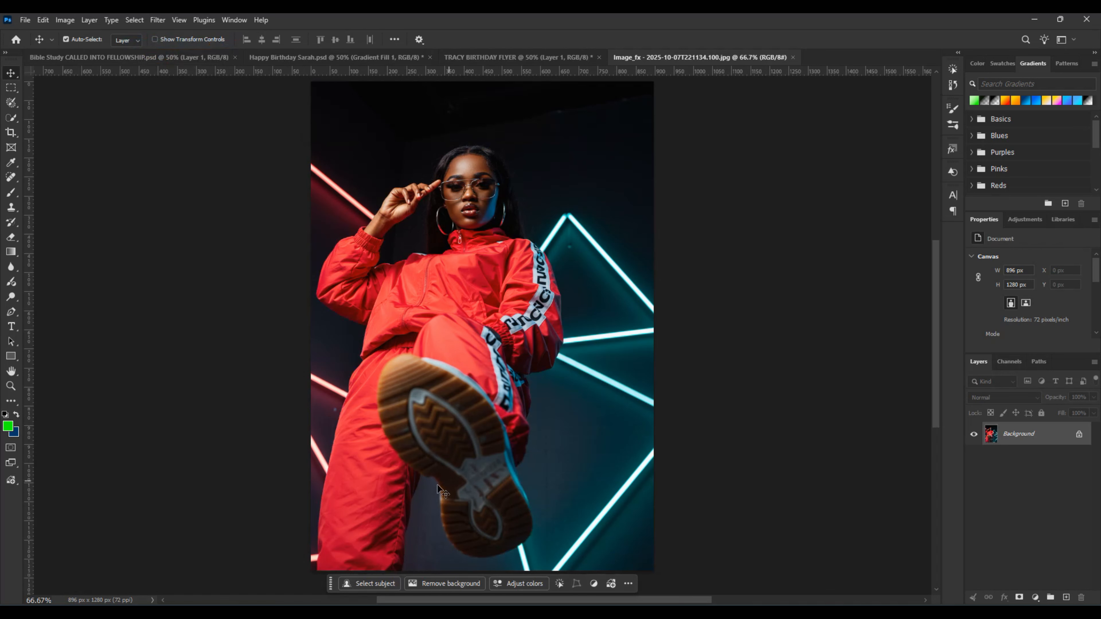
click(135, 20)
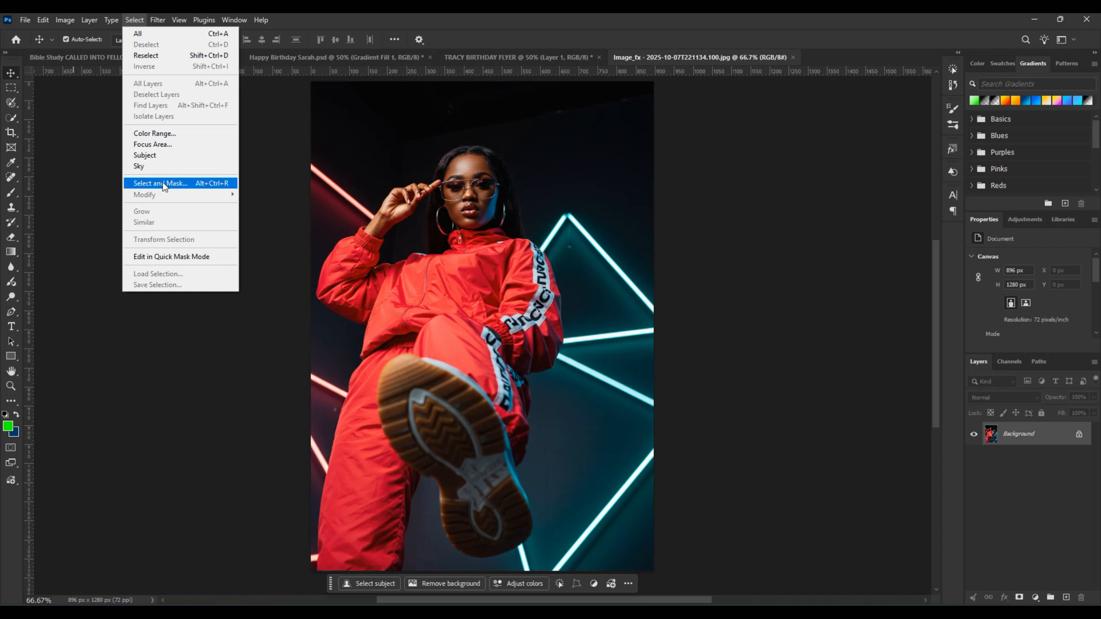
mouse_move(158, 20)
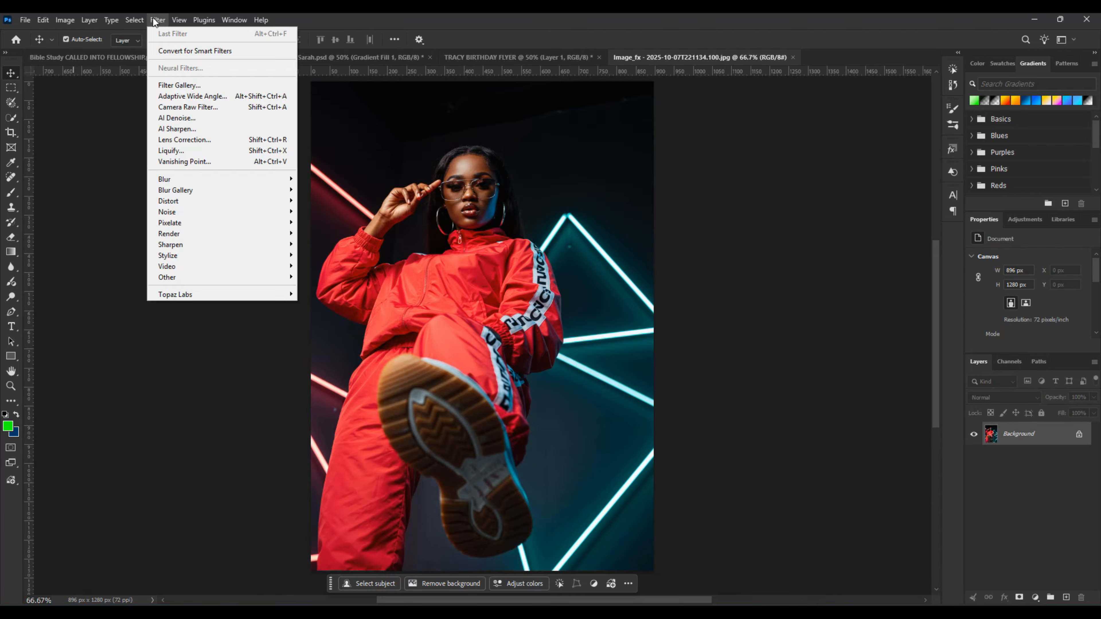
mouse_move(109, 21)
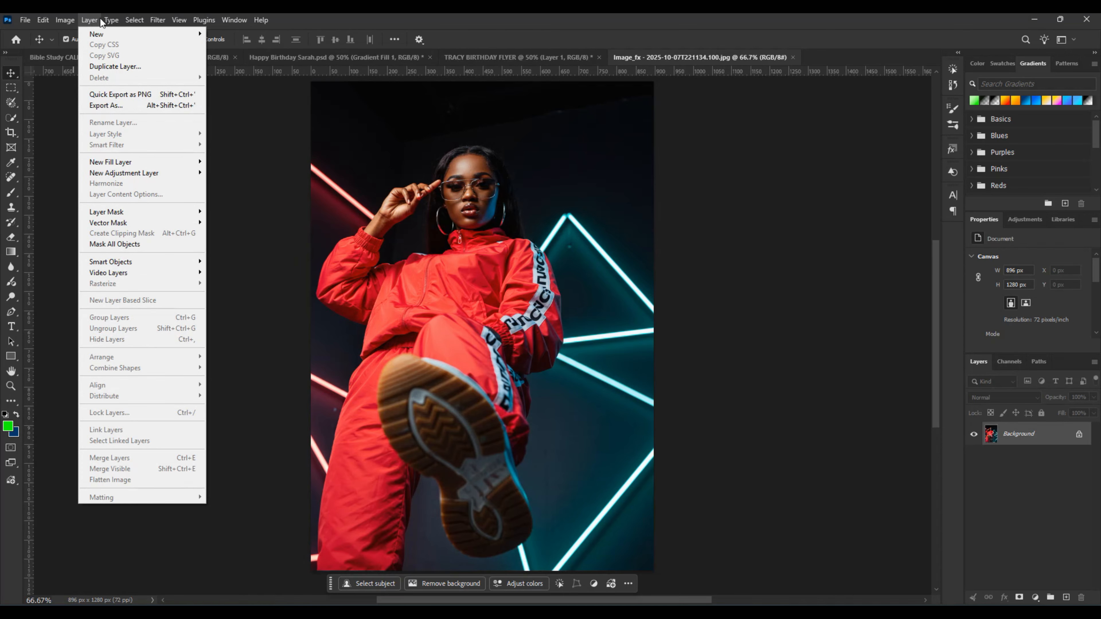
mouse_move(45, 22)
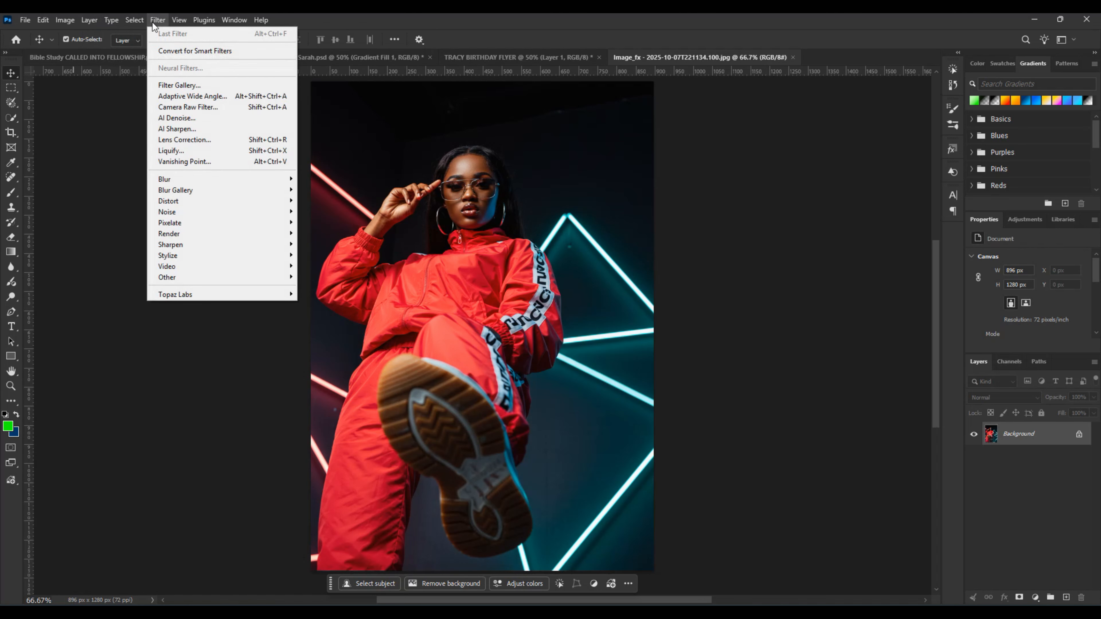
click(502, 31)
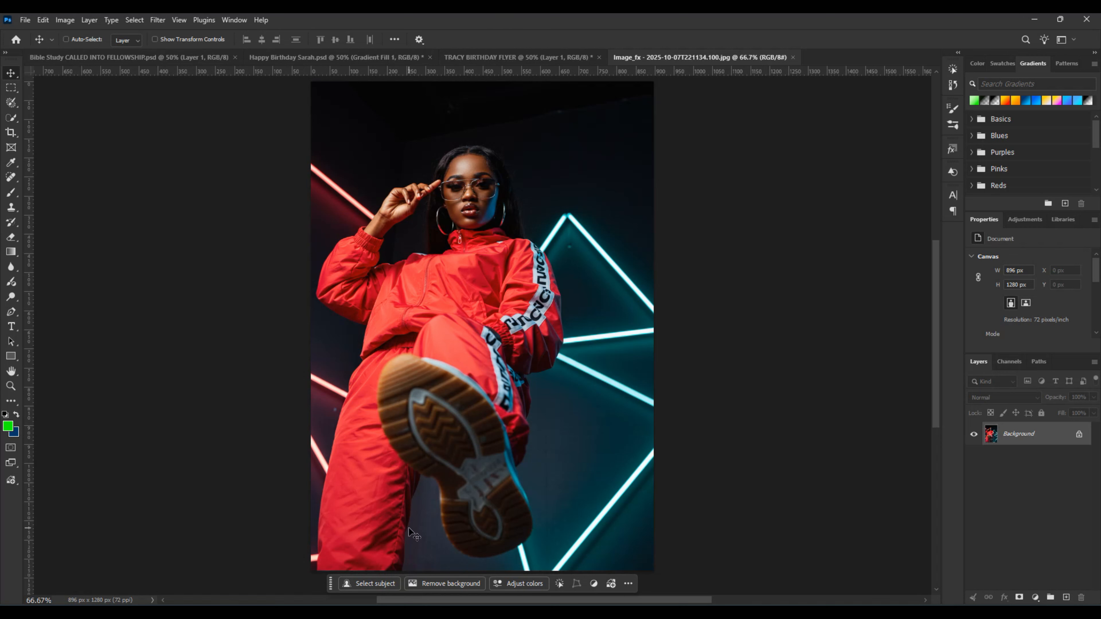
key(ctrl+z)
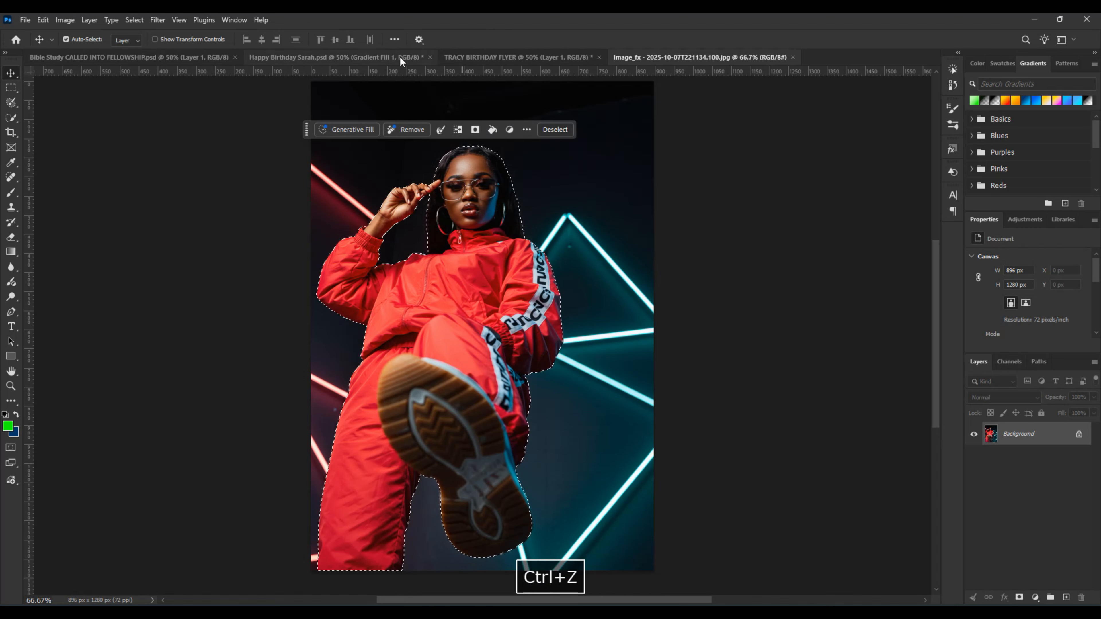
Step: Output the selected woman from Select and Mask to a new layer, with Decontaminate Colors turned on
click(11, 118)
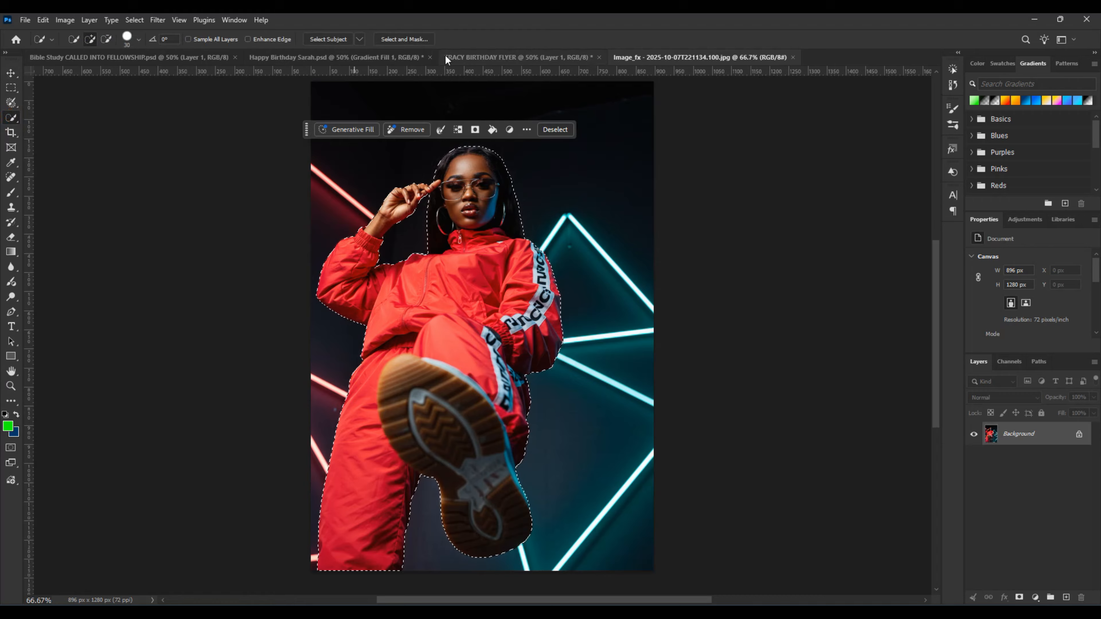
click(404, 38)
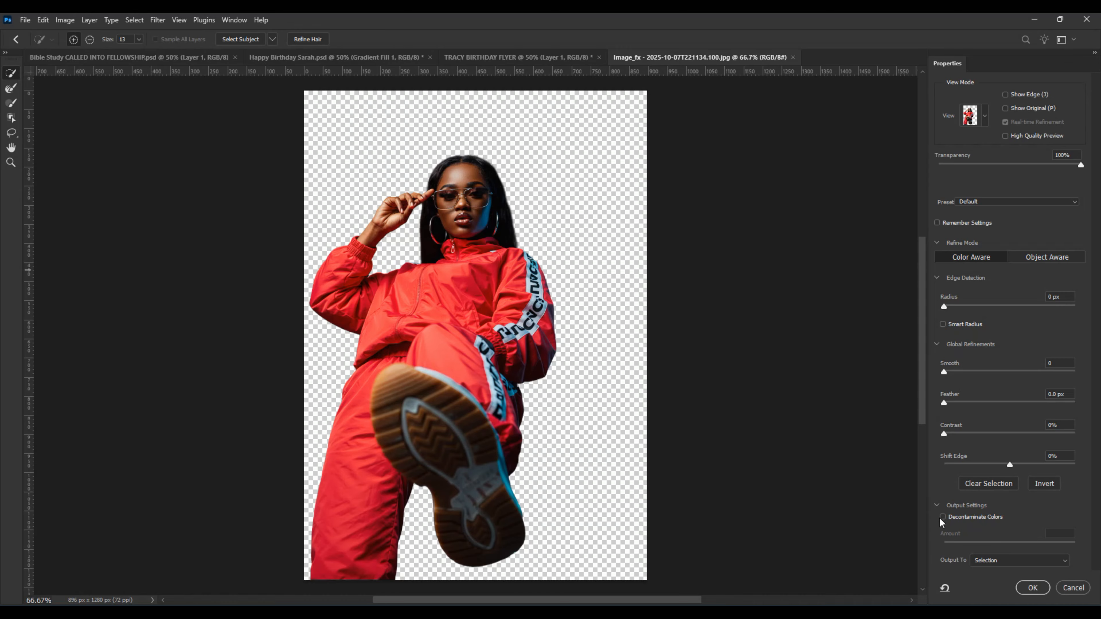
click(949, 517)
click(943, 518)
click(998, 563)
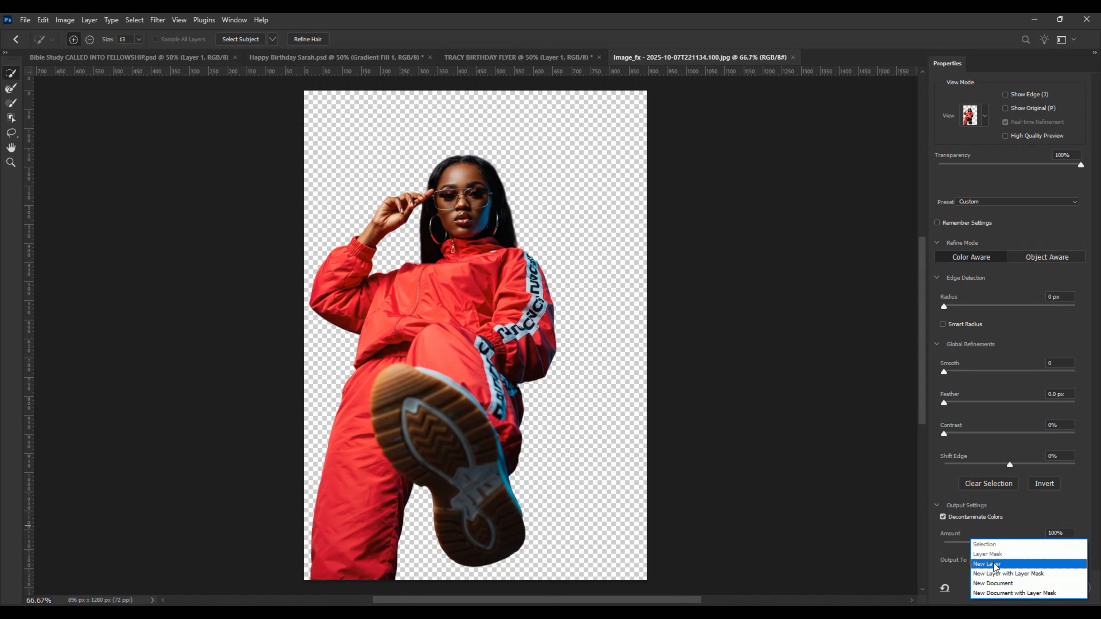
click(994, 563)
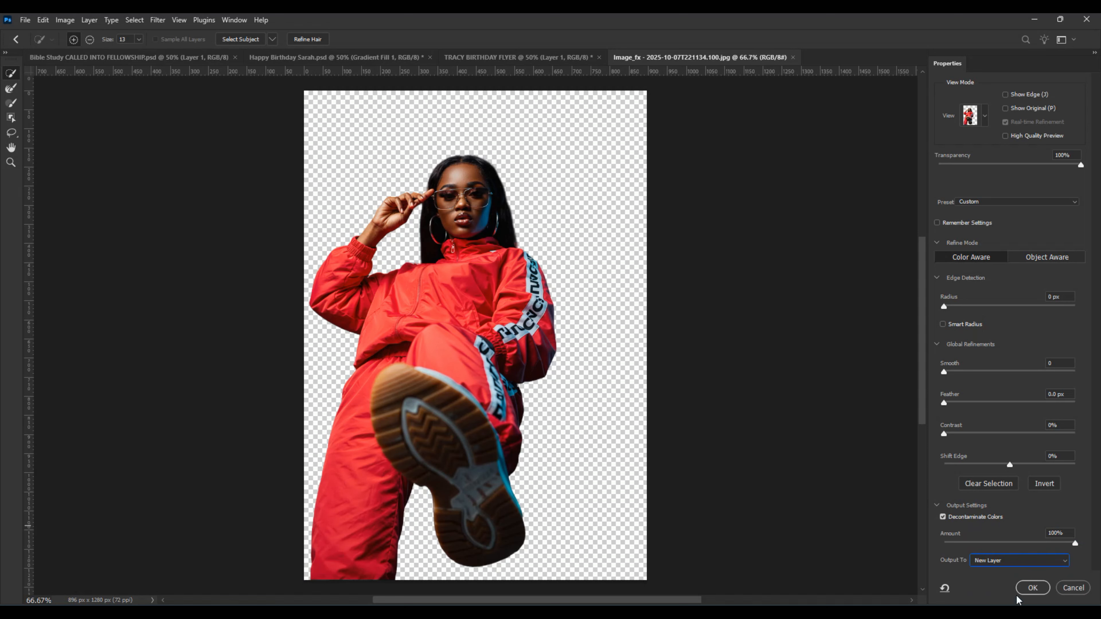
click(1029, 593)
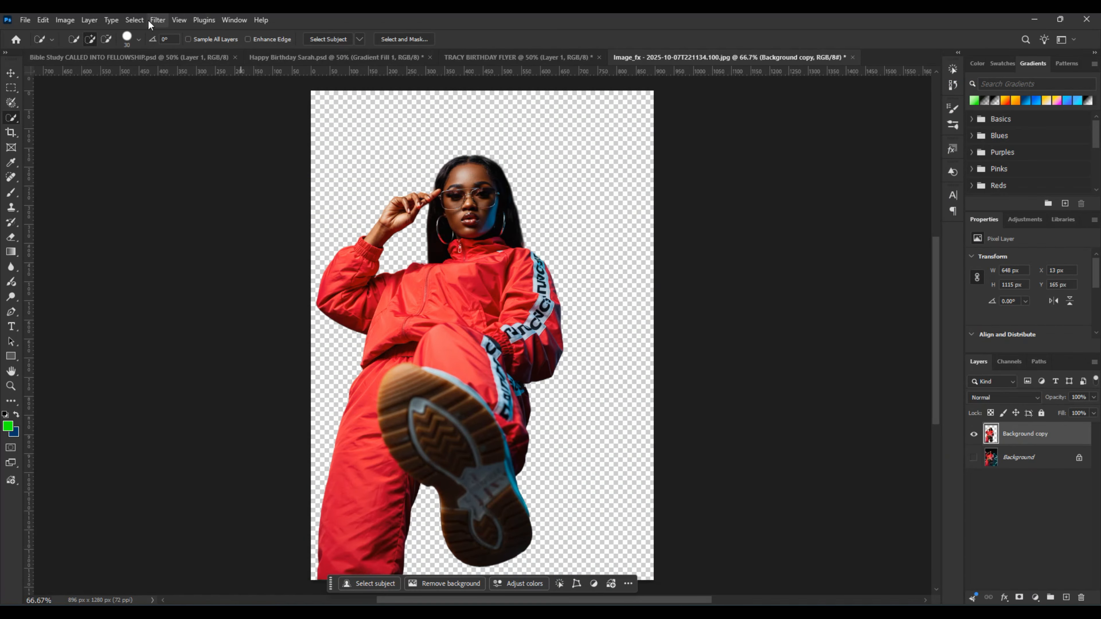
Step: Open the cut-out in the Camera Raw Filter, set Exposure to +0.30 and raise Contrast slightly
click(159, 20)
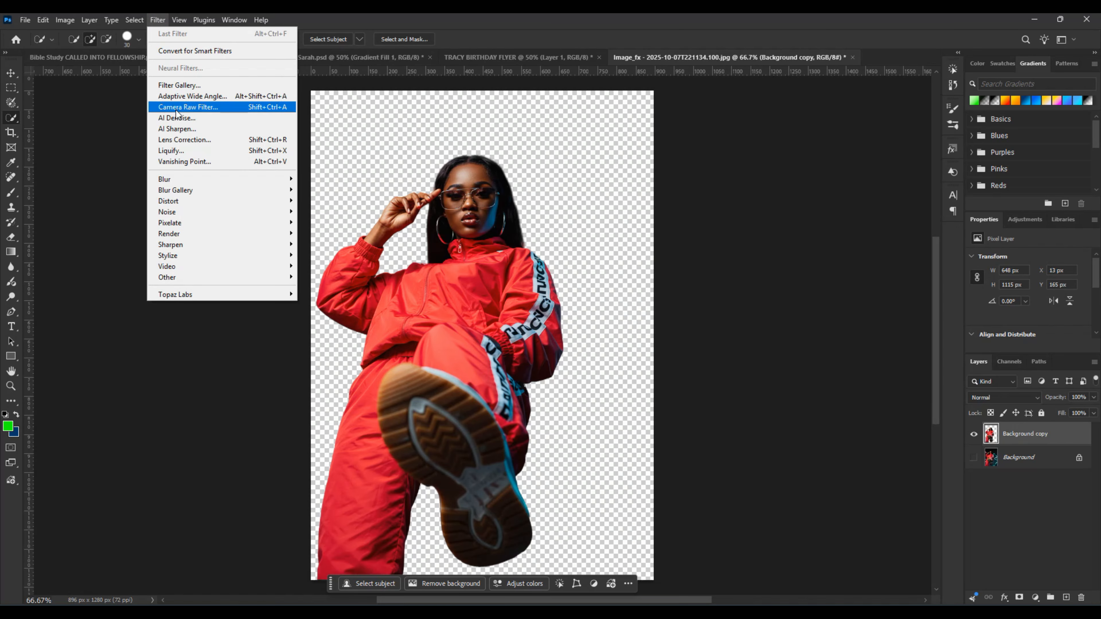
click(178, 109)
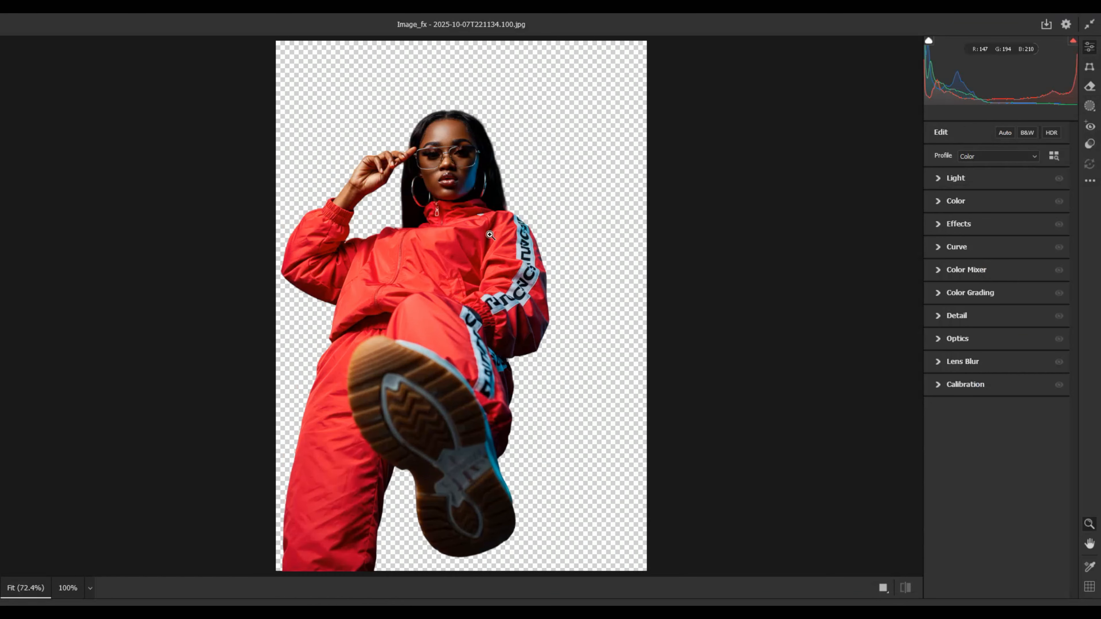
drag(456, 276, 468, 307)
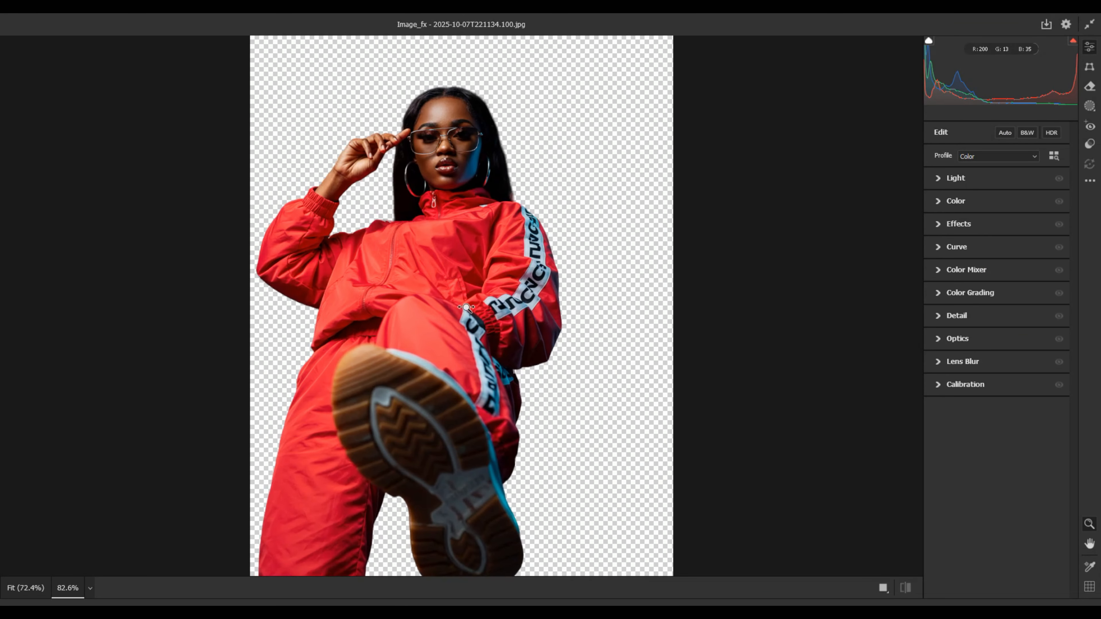
click(938, 177)
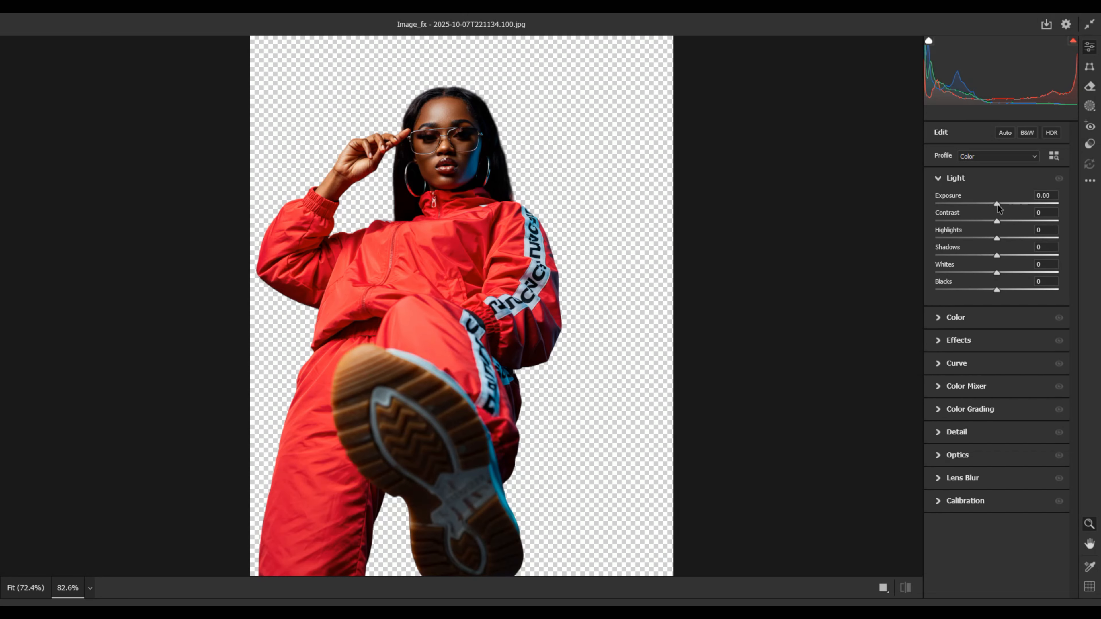
drag(997, 204, 1000, 204)
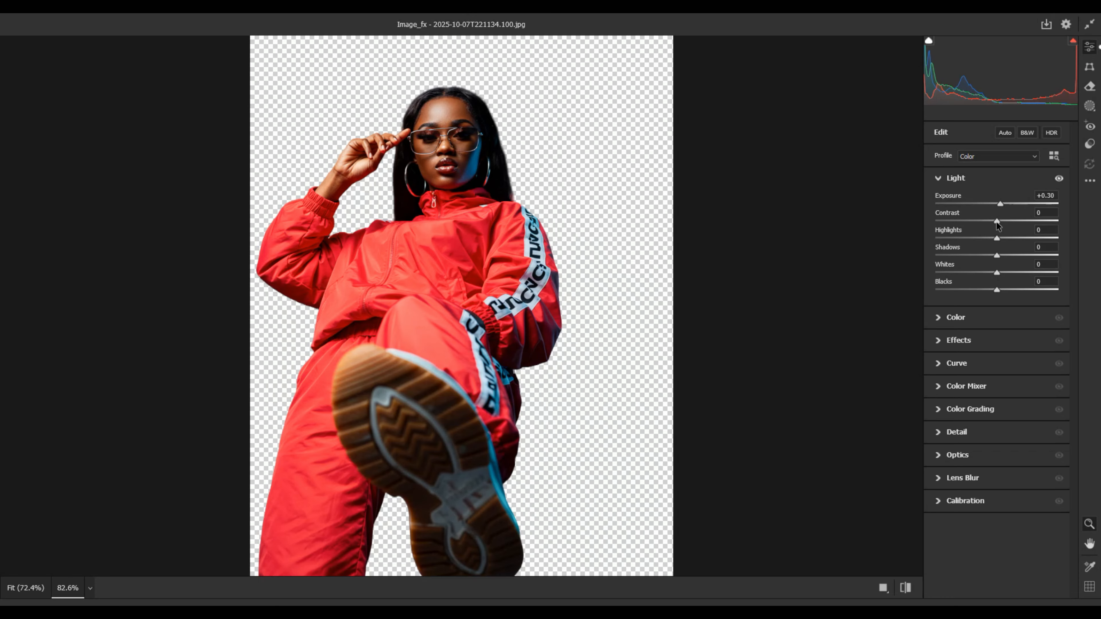
drag(998, 224, 999, 224)
click(940, 182)
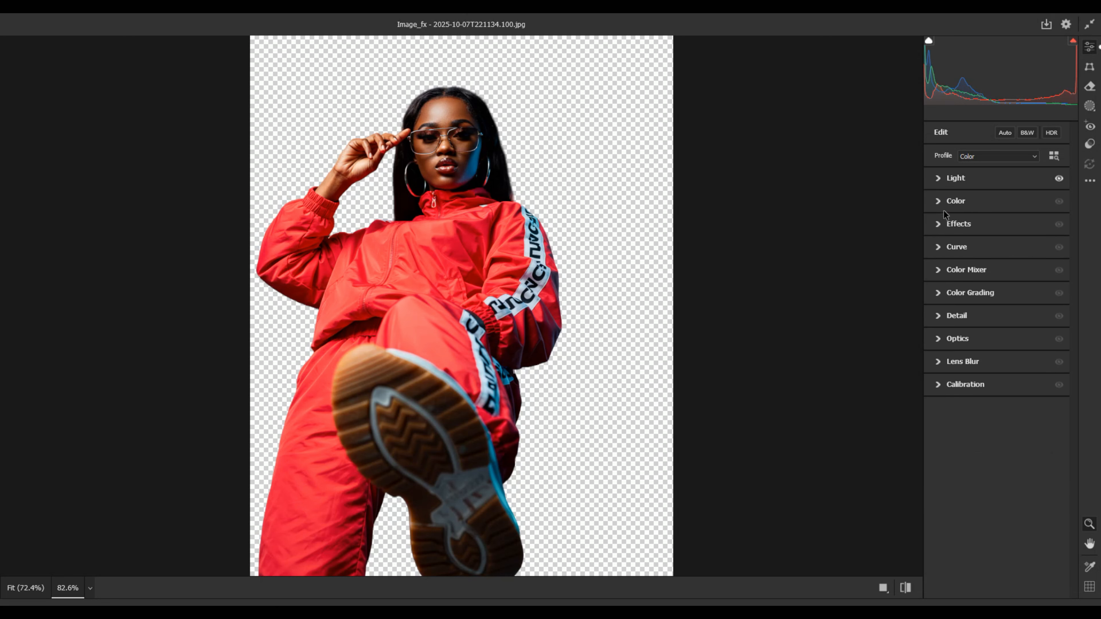
Step: Set the cut-out's Vibrance to +6 and Saturation to +5 in the Camera Raw Filter
click(941, 203)
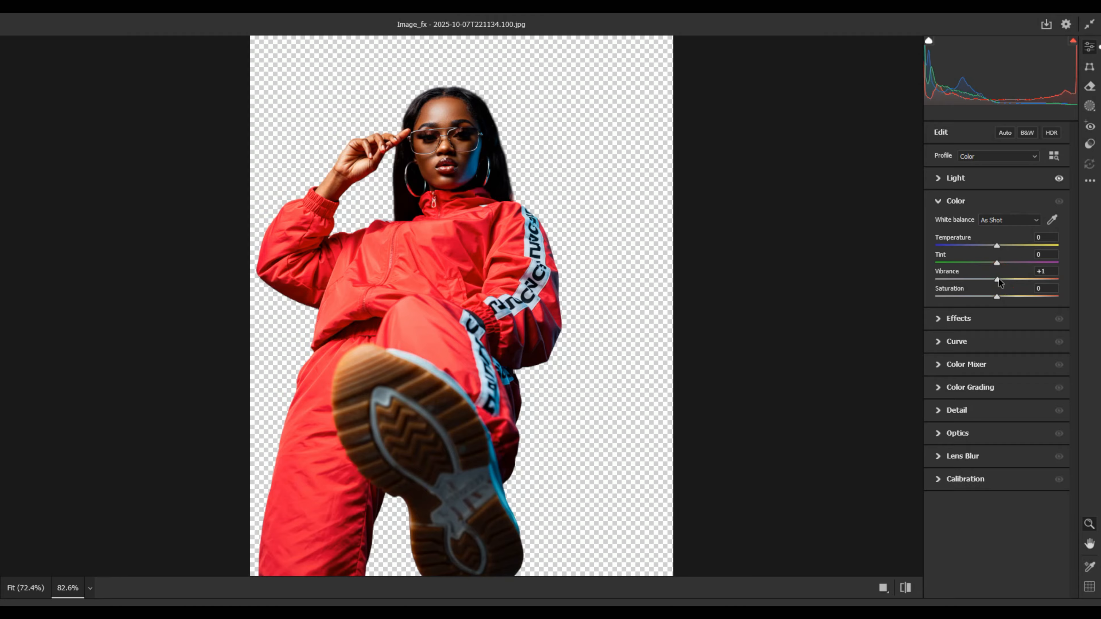
drag(999, 283, 1000, 282)
drag(999, 297, 999, 297)
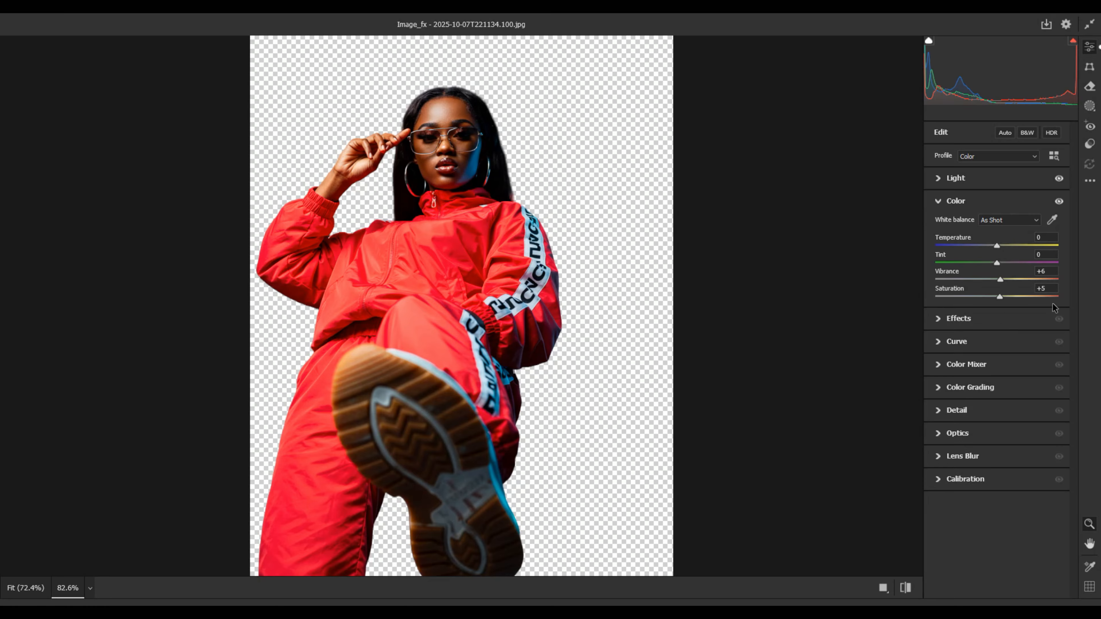
click(939, 201)
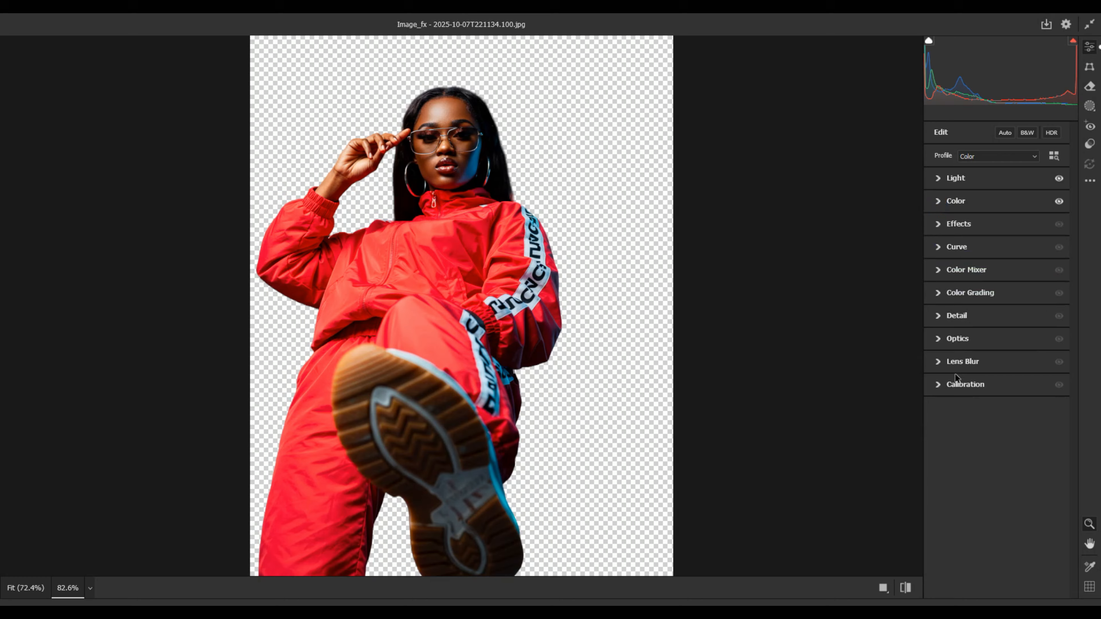
Step: Add slight Sharpening and Noise Reduction to the cut-out and apply the Camera Raw Filter
click(938, 339)
click(938, 339)
click(938, 316)
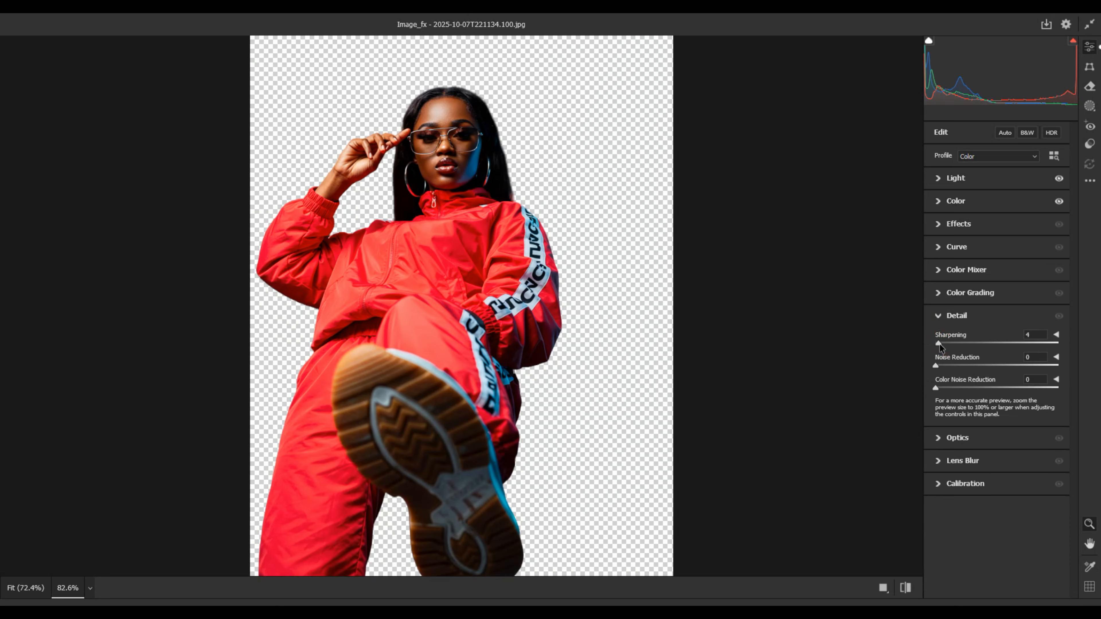
drag(939, 344, 949, 345)
drag(937, 366, 945, 368)
click(938, 318)
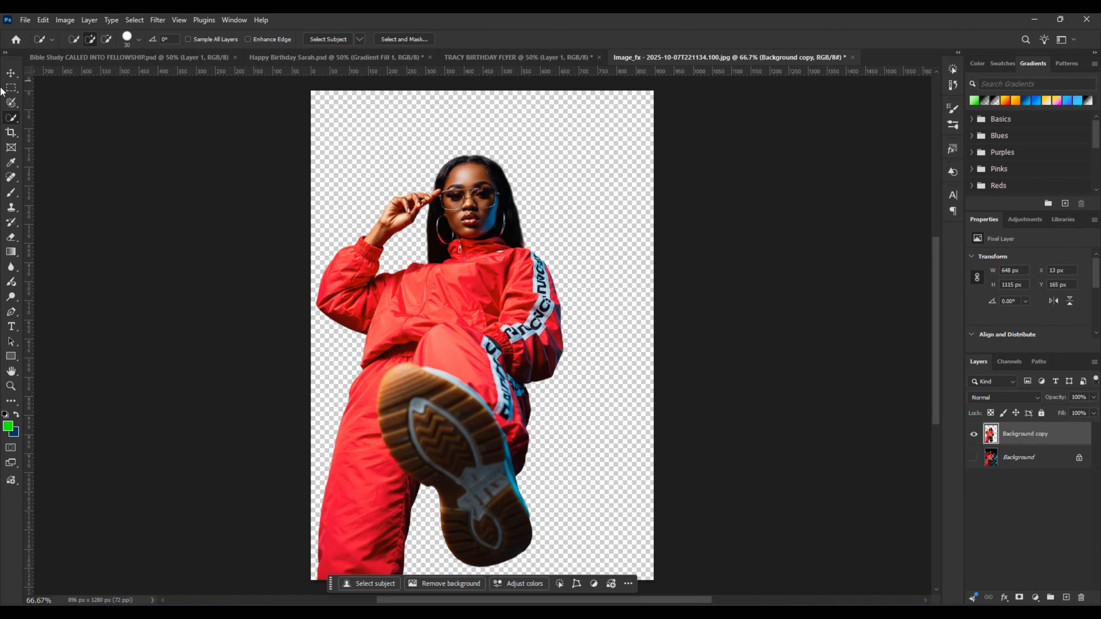
Step: Select the woman's upper body with a rectangular marquee about 759 x 665 px and copy it to a new layer
click(11, 74)
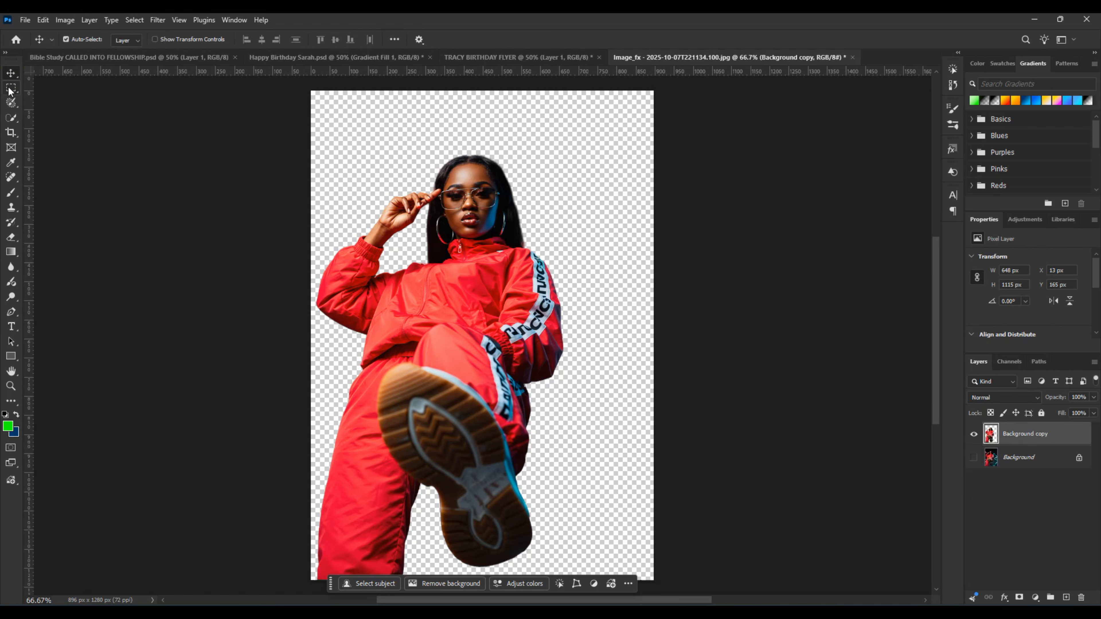
click(11, 88)
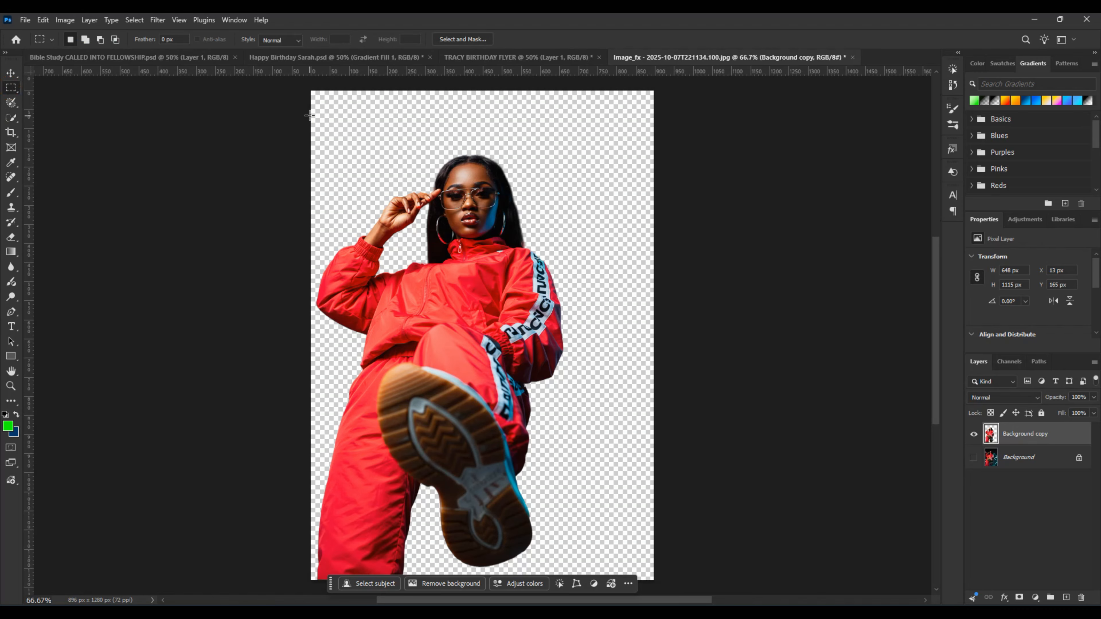
drag(315, 109, 605, 362)
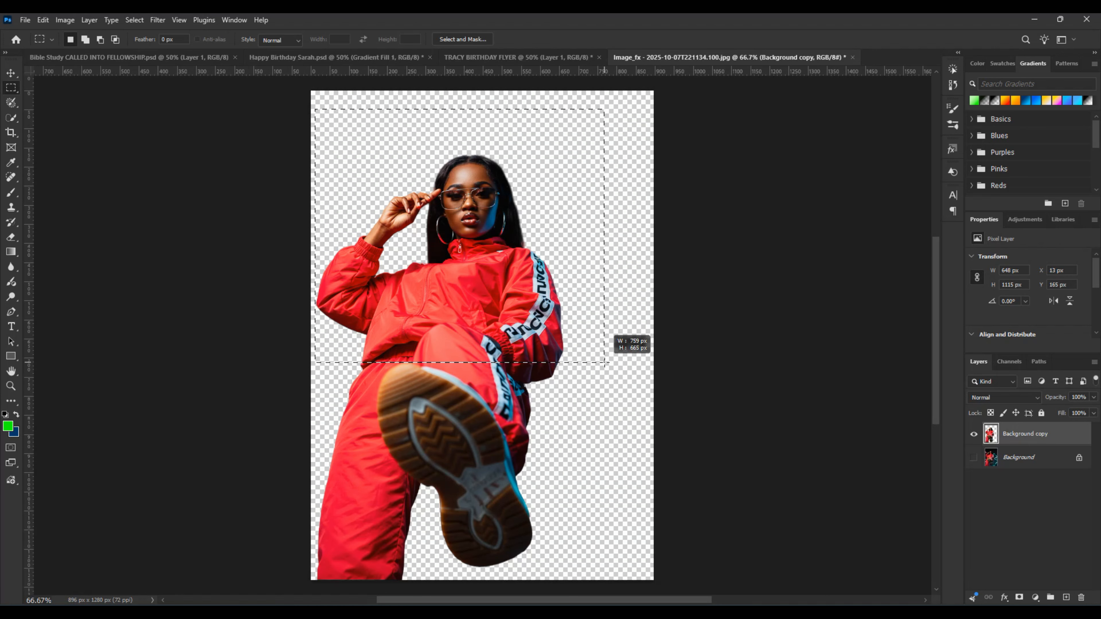
drag(604, 362, 604, 362)
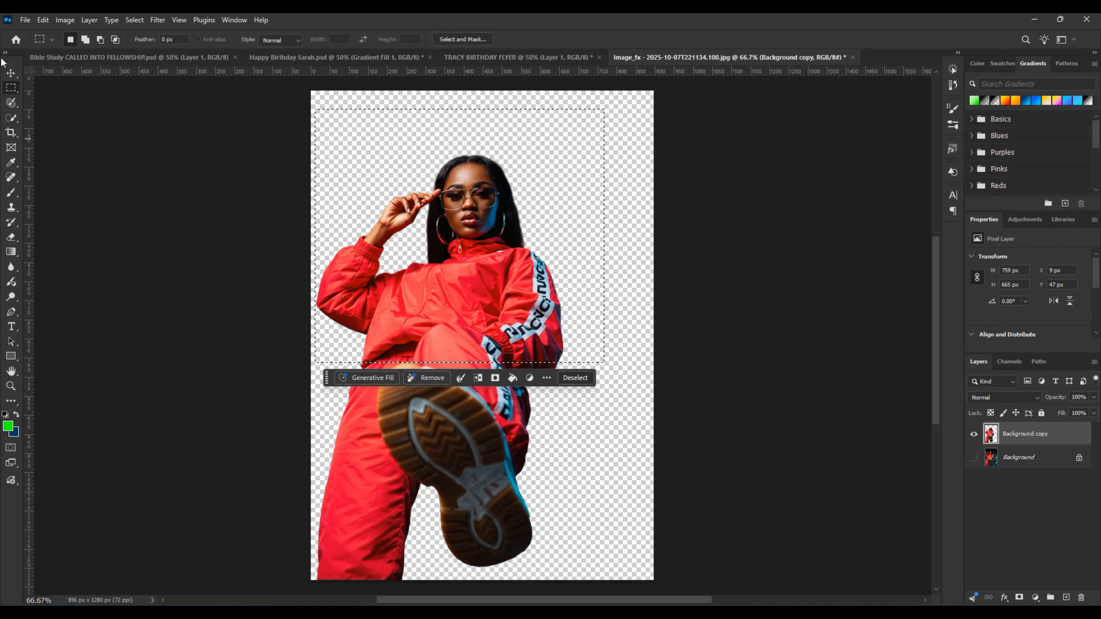
right_click(458, 289)
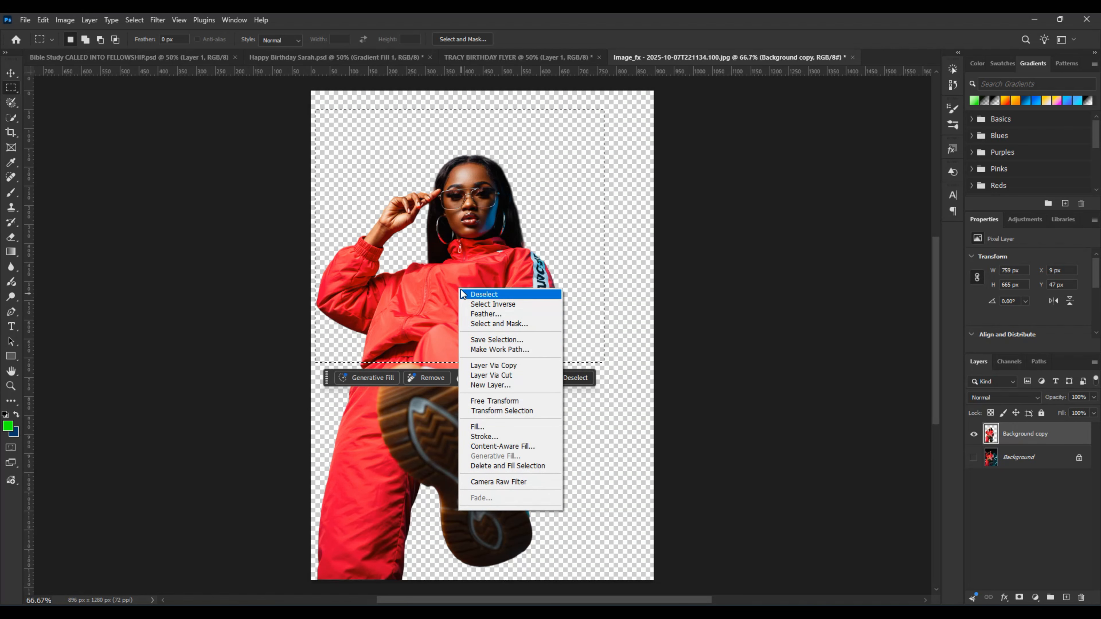
right_click(458, 271)
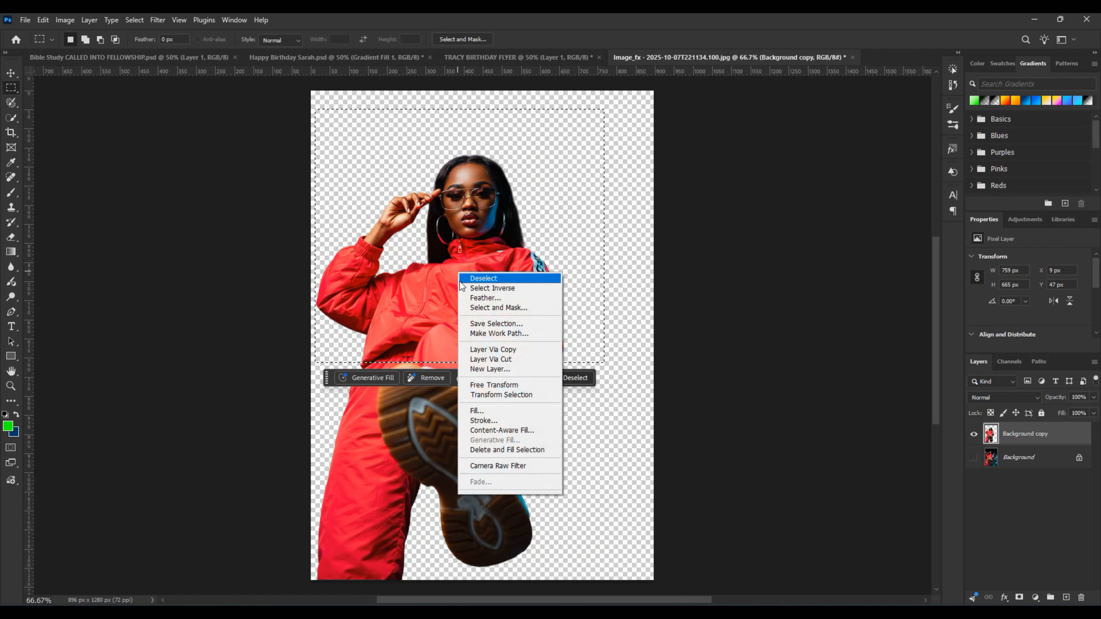
click(520, 356)
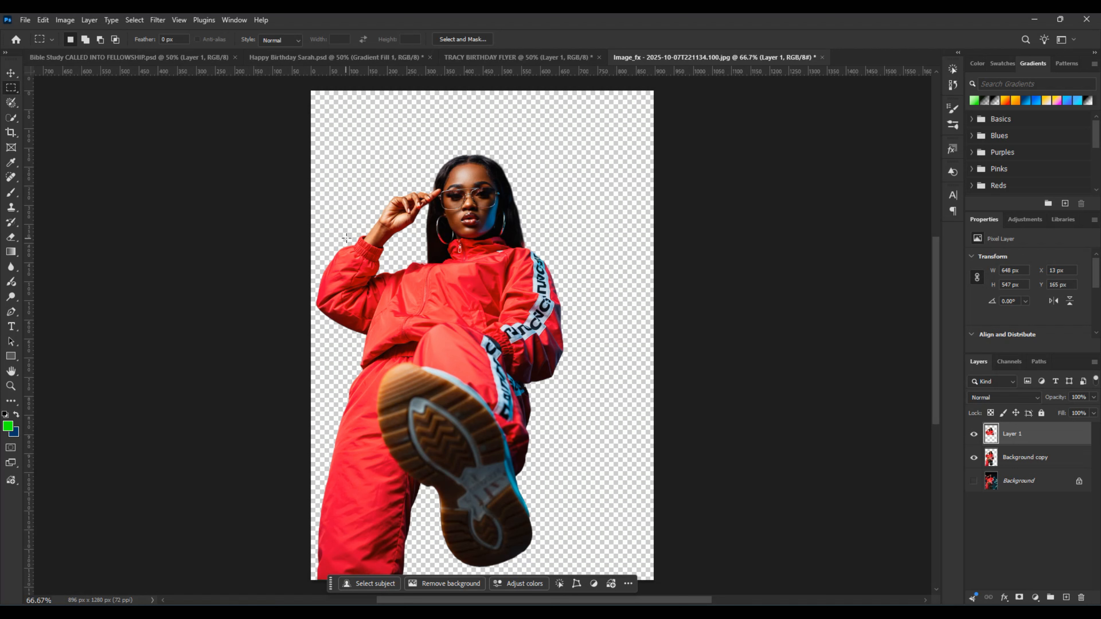
Step: Hide the full-length cut-out layer and move the upper-body copy toward the middle of the canvas
key(v)
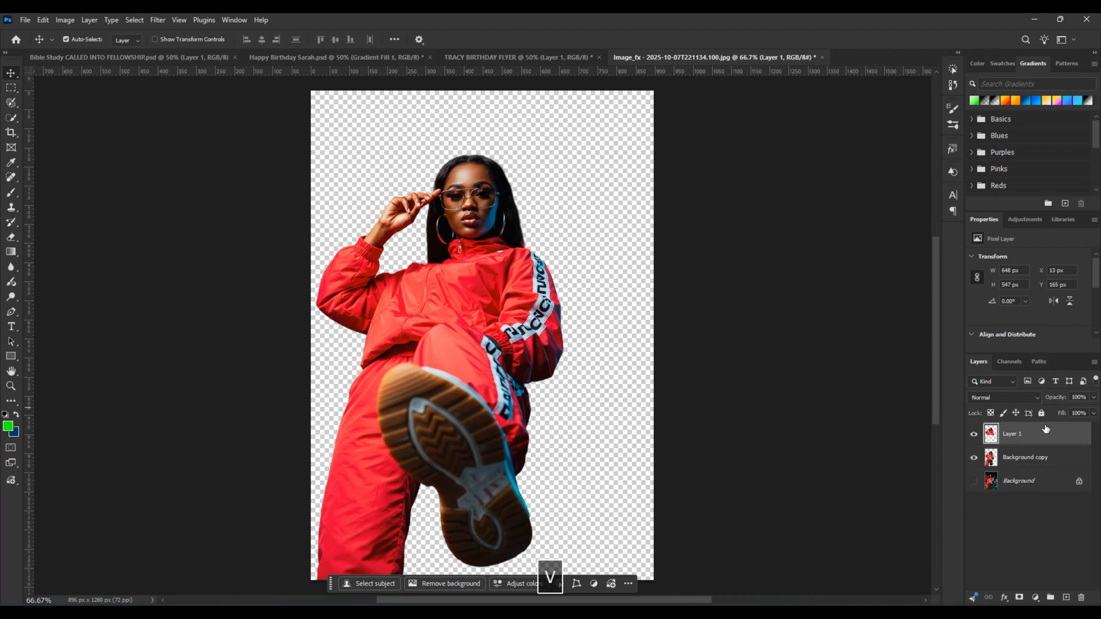
click(973, 459)
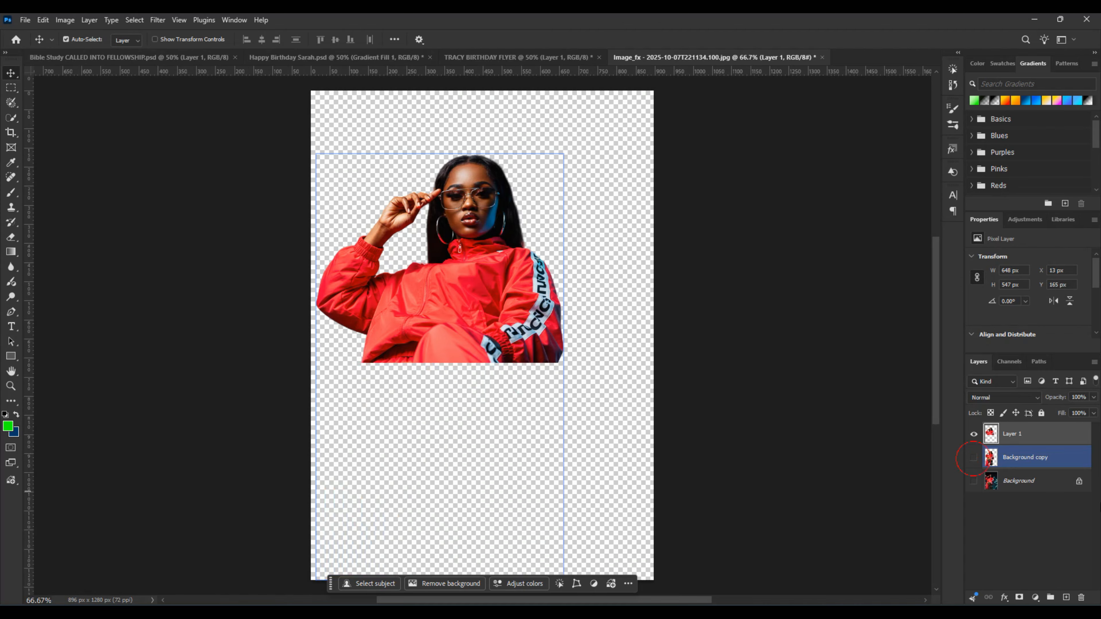
drag(468, 303, 499, 320)
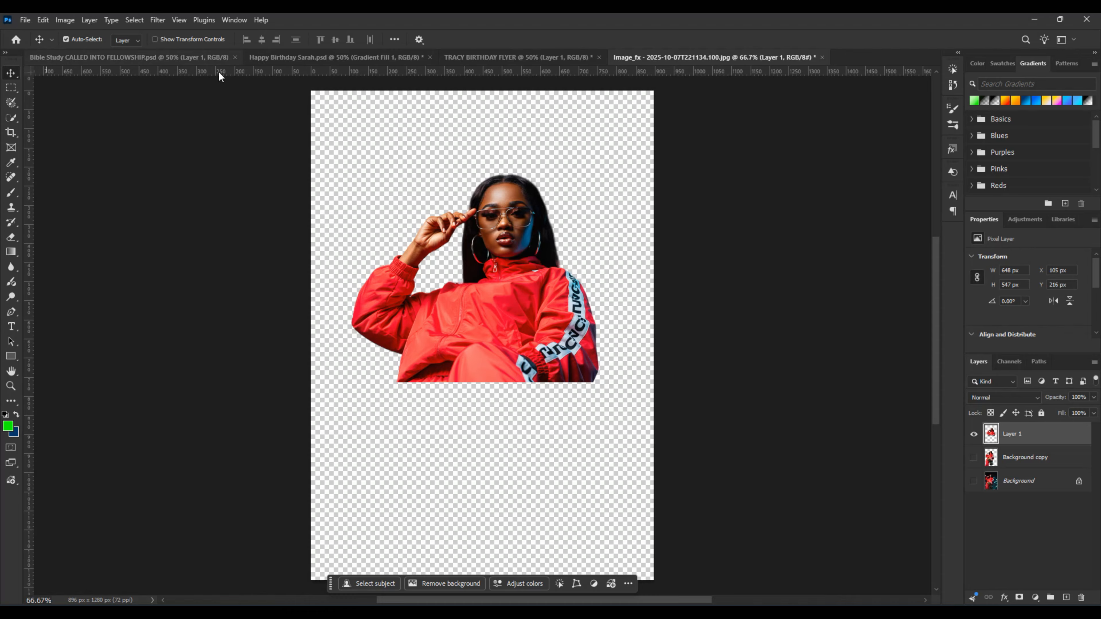
Step: Convert the upper-body layer to grayscale with a Black & White adjustment using the Default preset
click(64, 20)
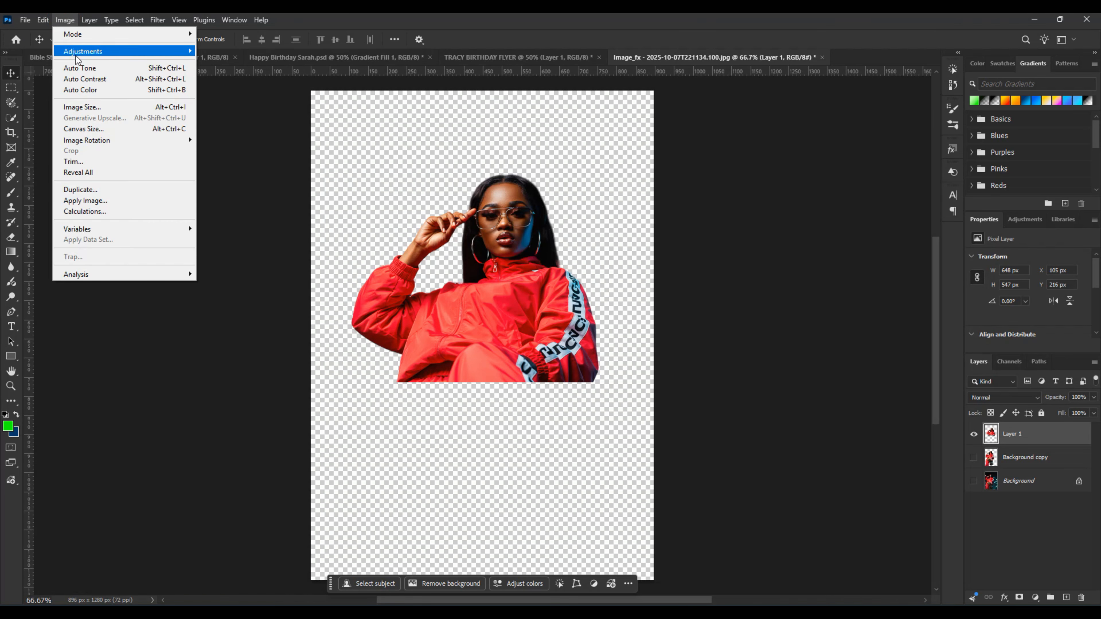
mouse_move(77, 57)
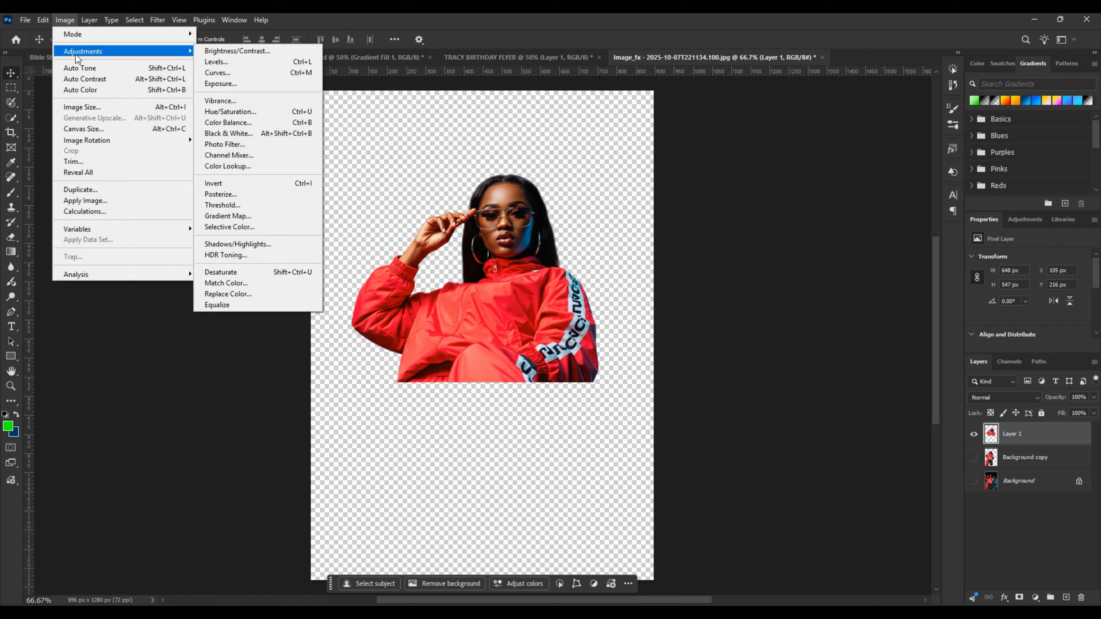
click(285, 134)
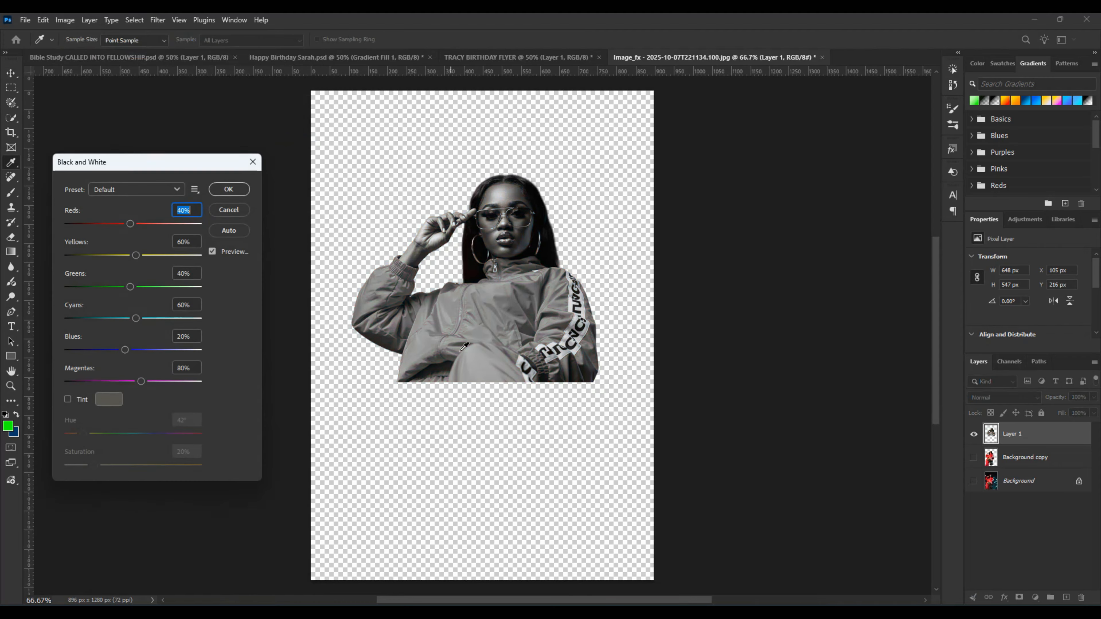
drag(138, 166, 256, 147)
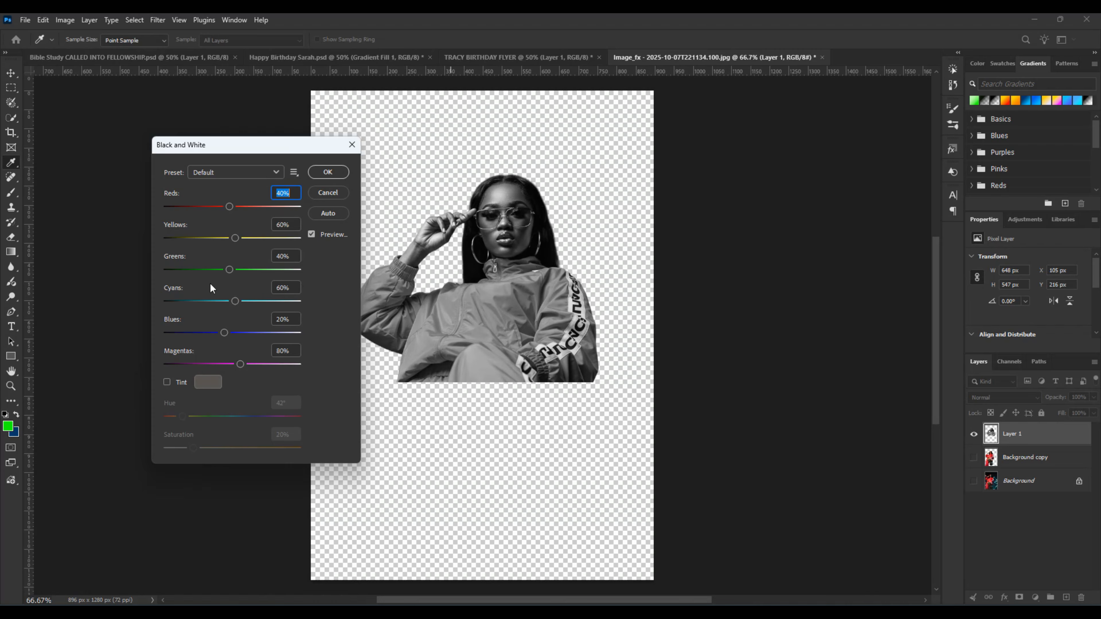
click(328, 173)
key(v)
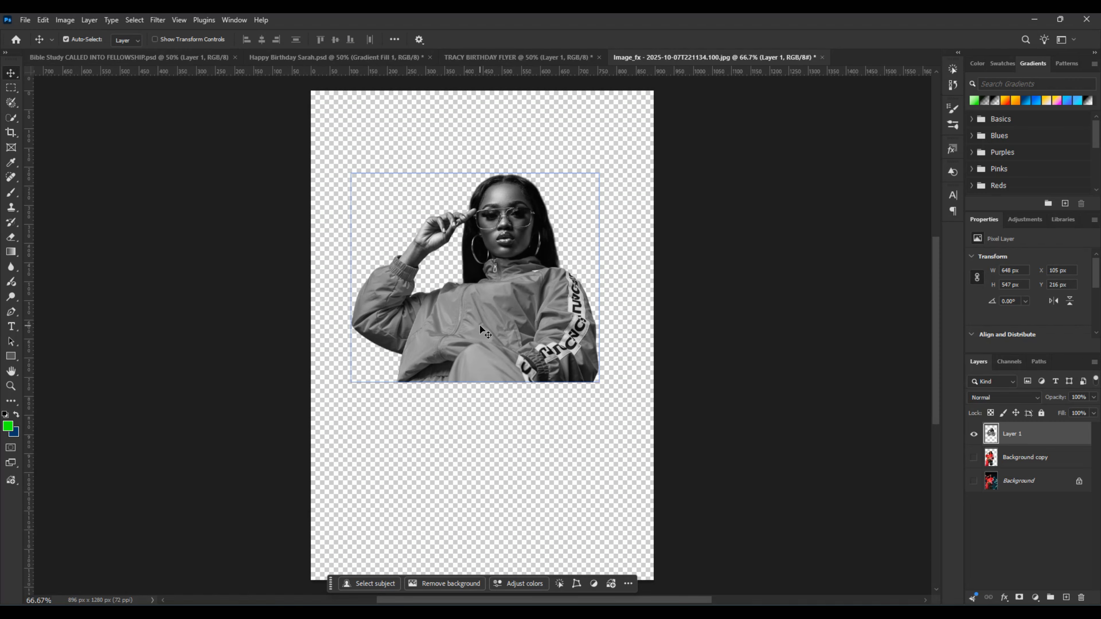
Step: Copy the grayscale upper-body cut-out into the birthday flyer document and position it at about X 213 px, Y 335 px, keeping its size
drag(519, 357, 500, 117)
drag(542, 294, 543, 295)
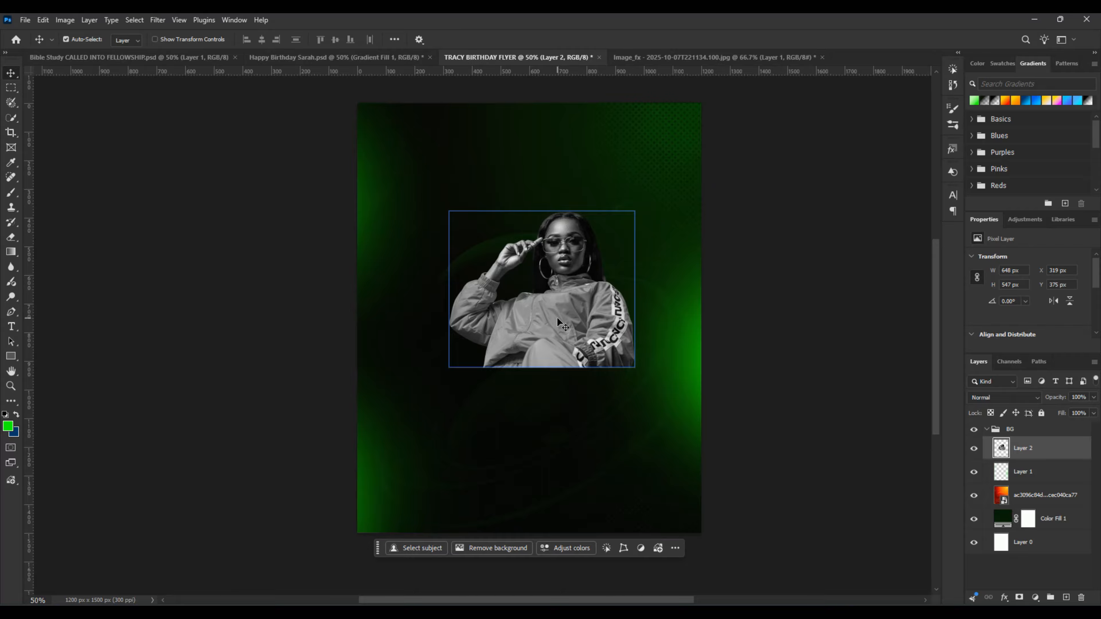
drag(561, 323, 527, 319)
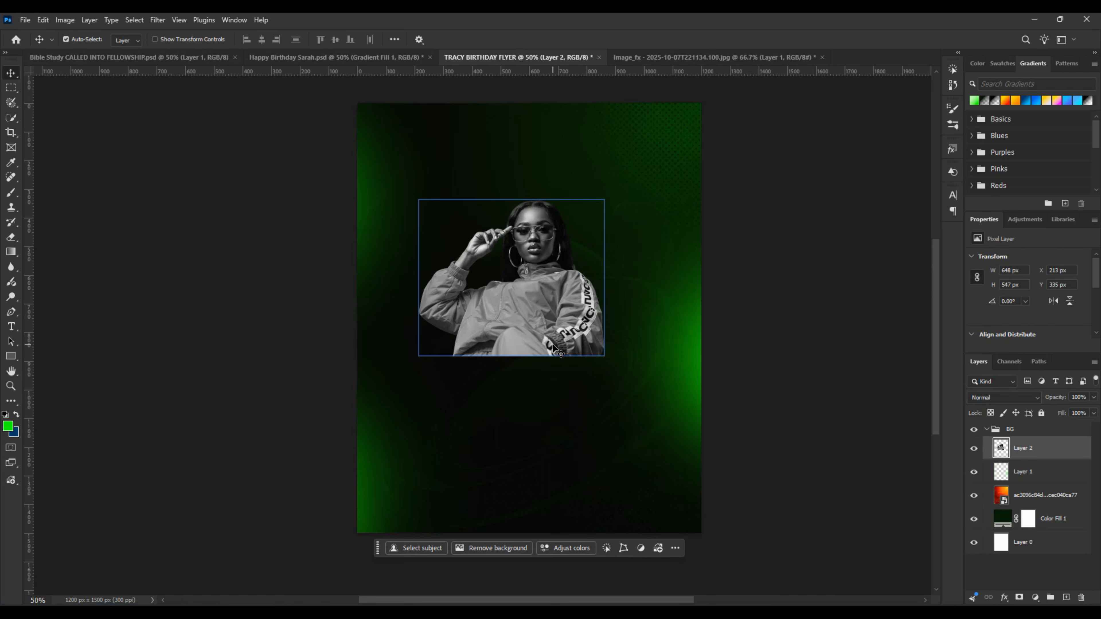
key(ctrl+t)
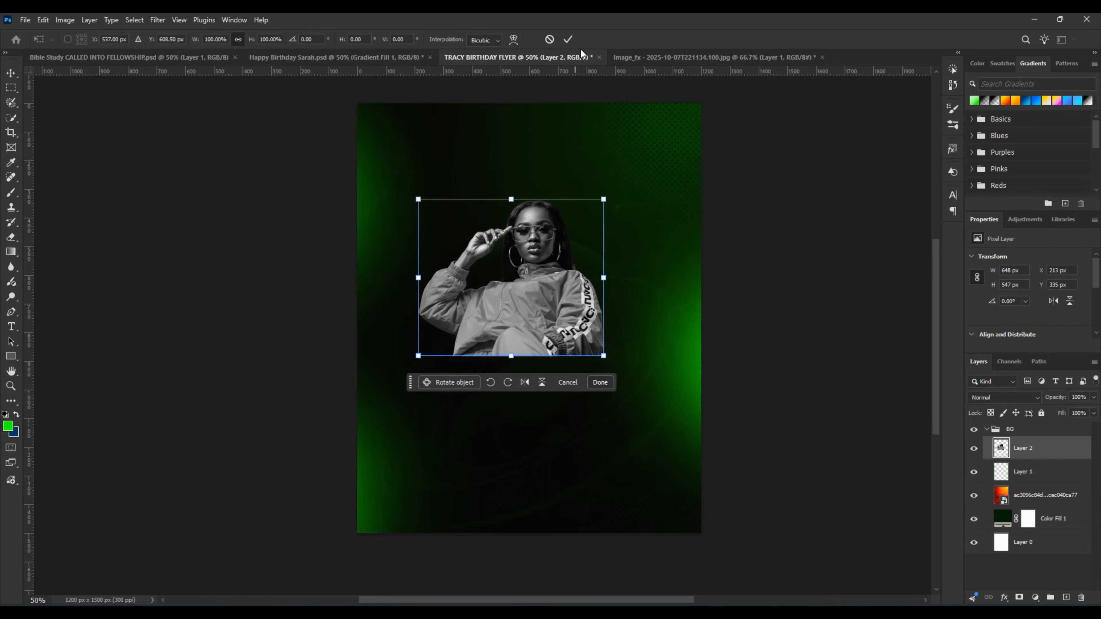
click(567, 39)
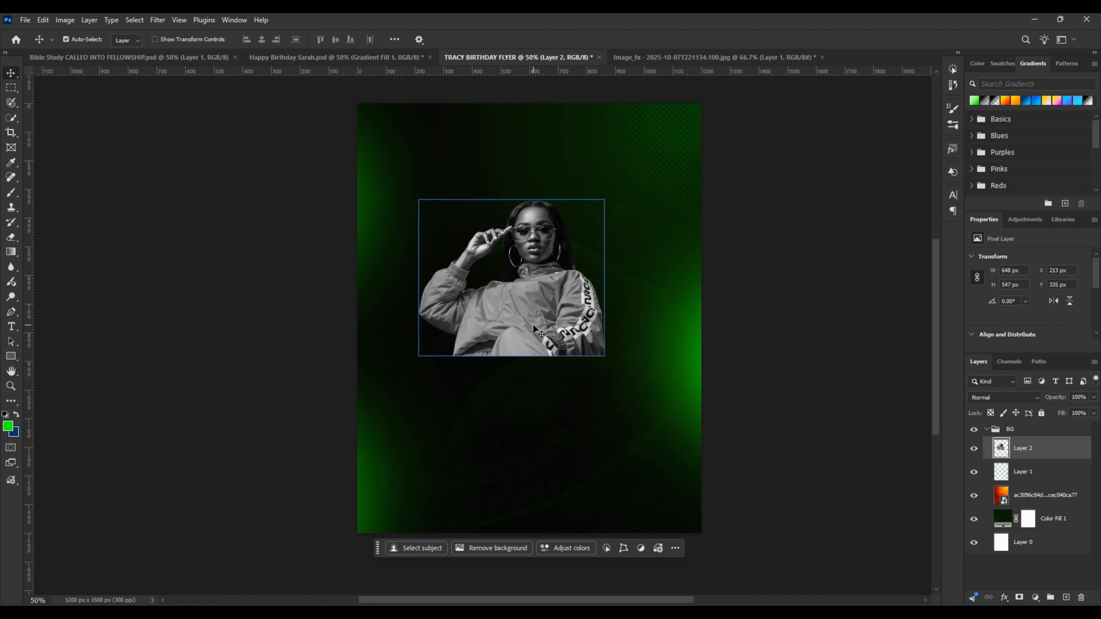
Step: Scale the grayscale cut-out to about 141% (914 x 772 px) and position it at about X 143 px, Y 271 px
click(565, 395)
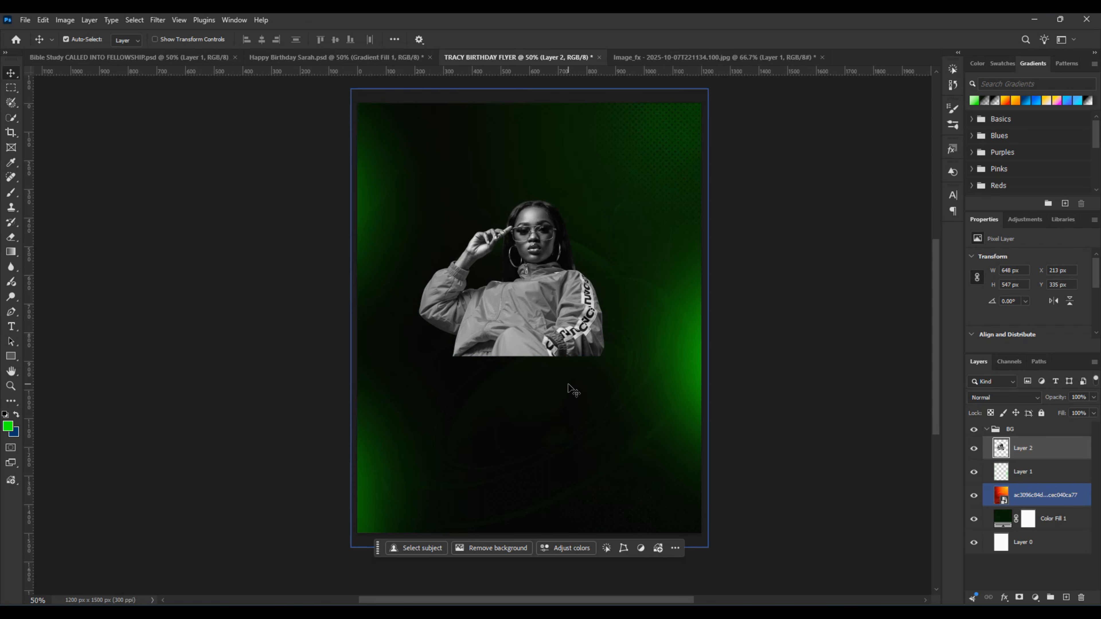
key(ctrl+t)
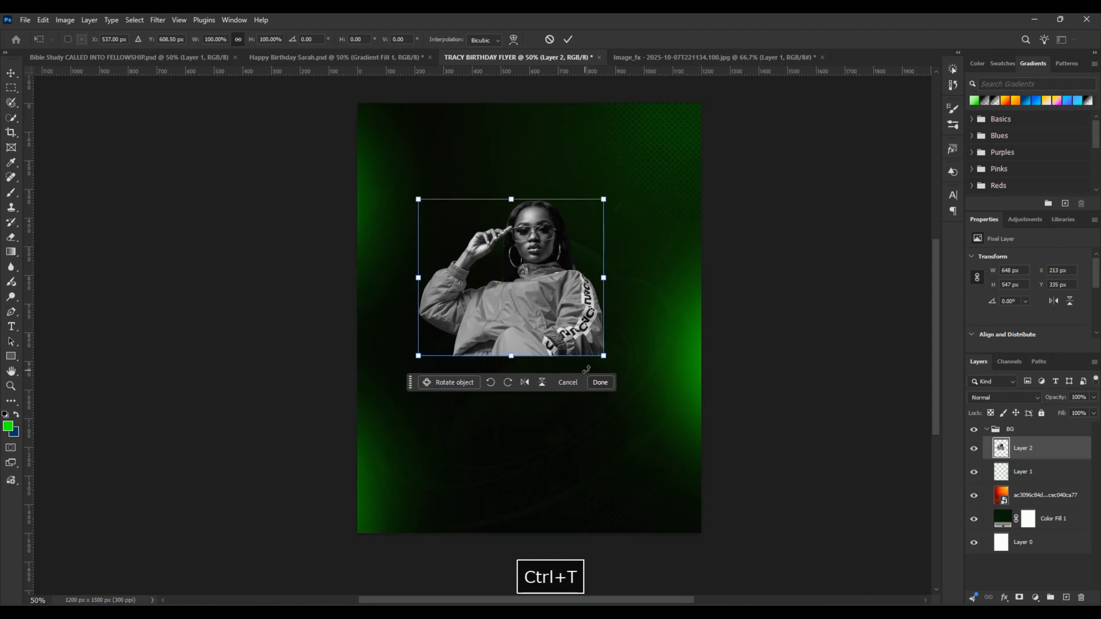
drag(603, 356, 671, 433)
drag(642, 394, 621, 376)
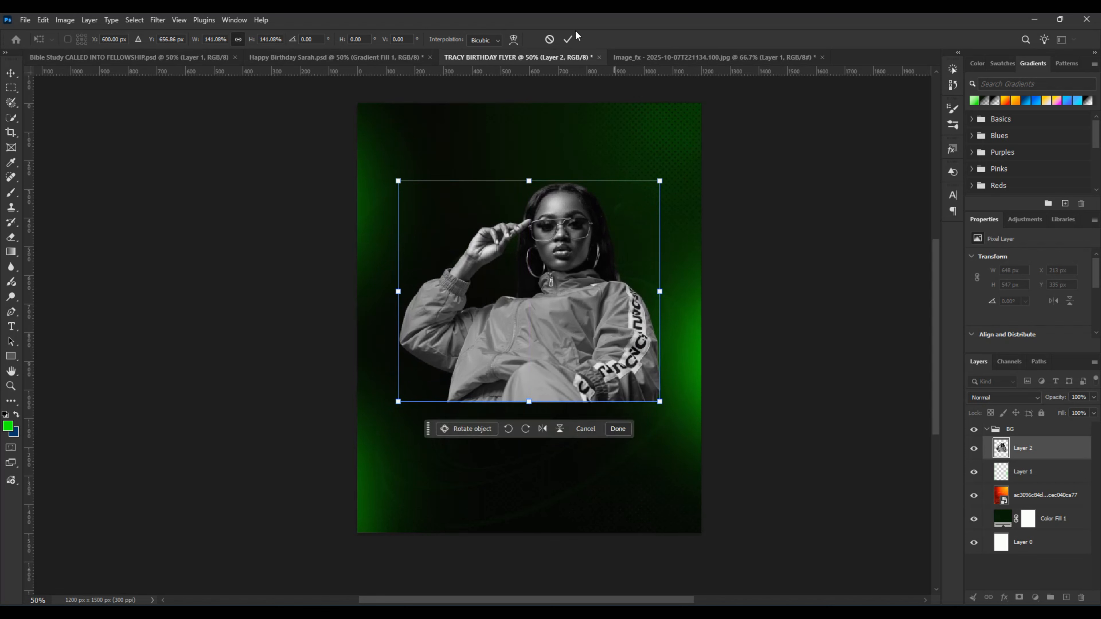
click(568, 39)
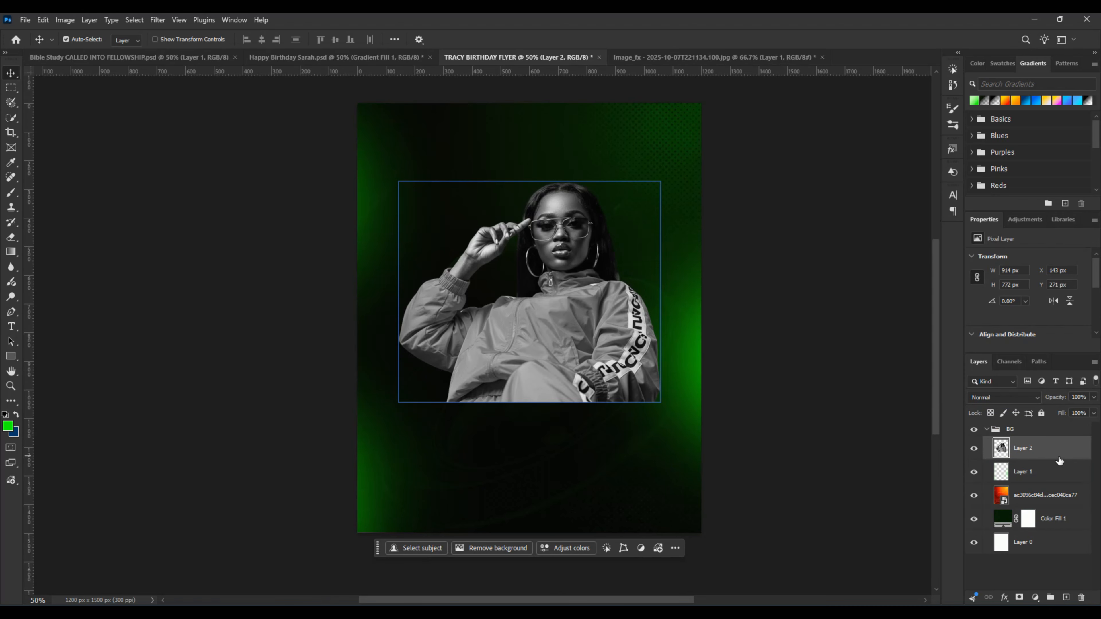
Step: Move the cut-out layer out of the BG group to sit above it and collapse that group
drag(1052, 458, 1045, 423)
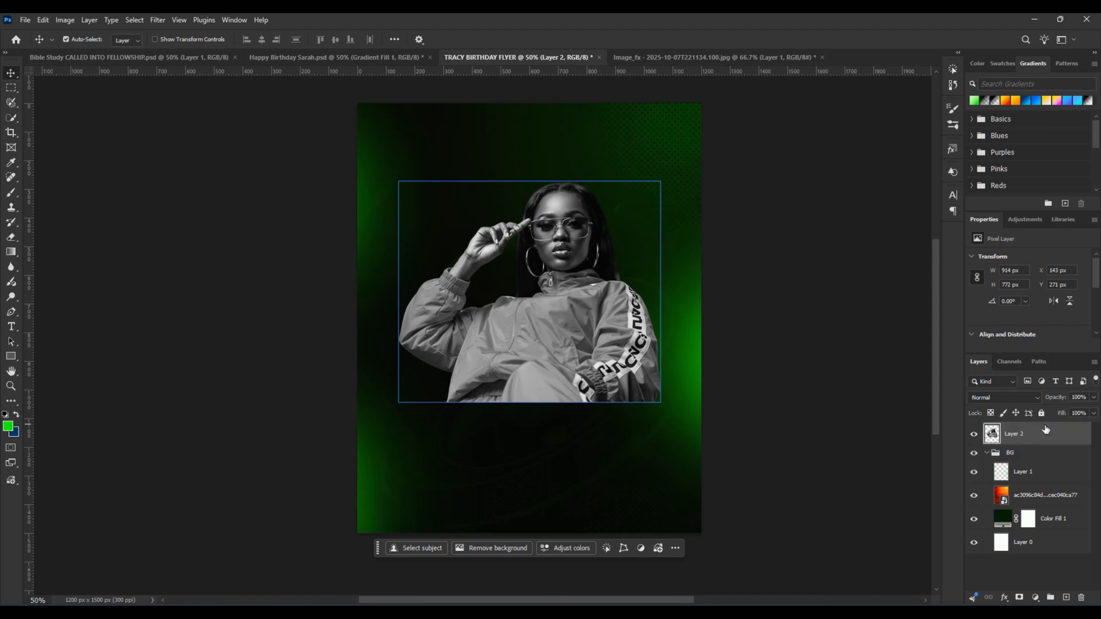
click(982, 451)
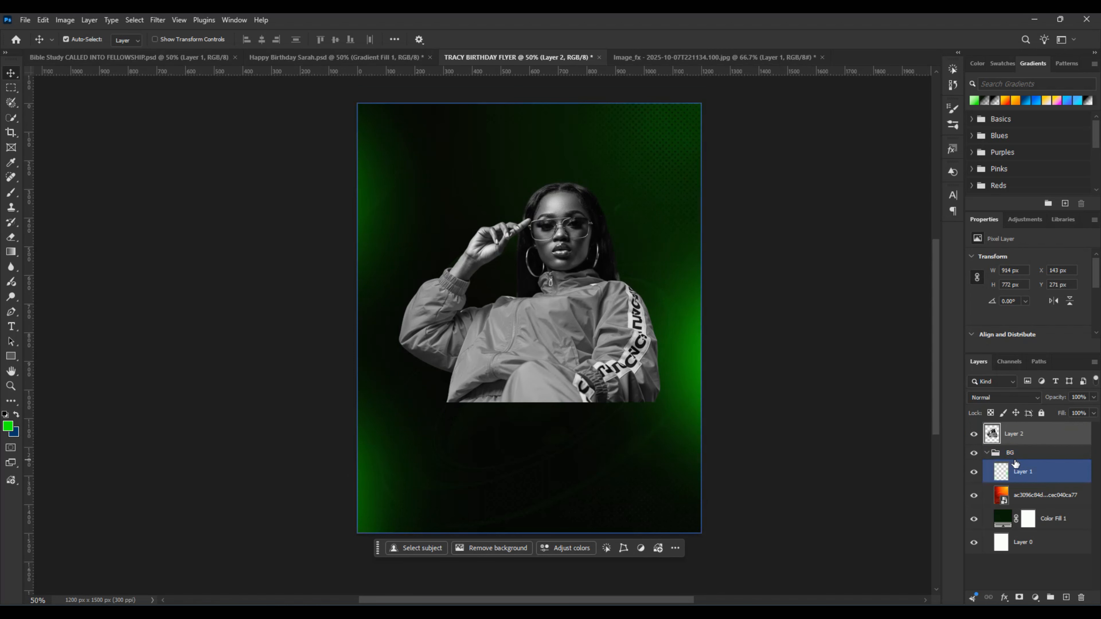
click(987, 453)
click(1035, 439)
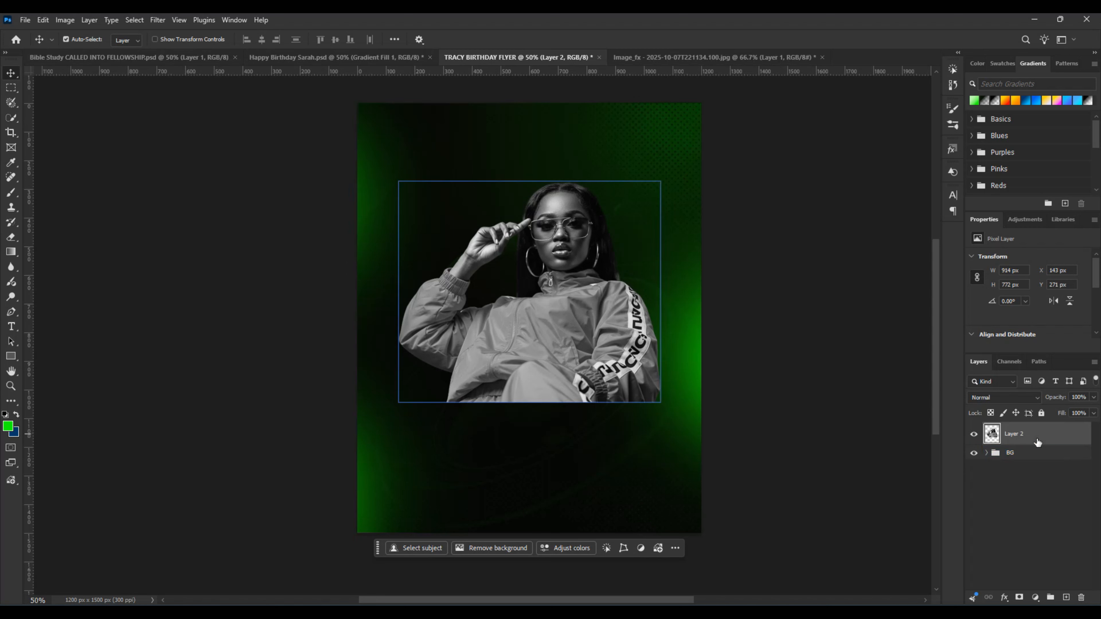
Step: Put the cut-out layer in its own group named IMAGE
key(ctrl+g)
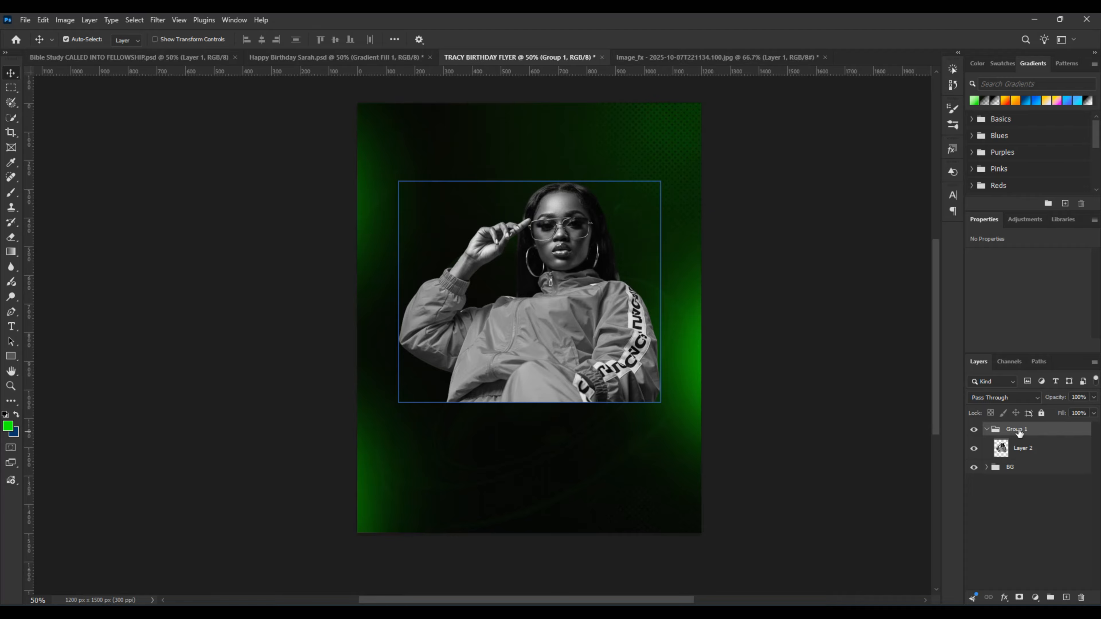
double_click(1018, 429)
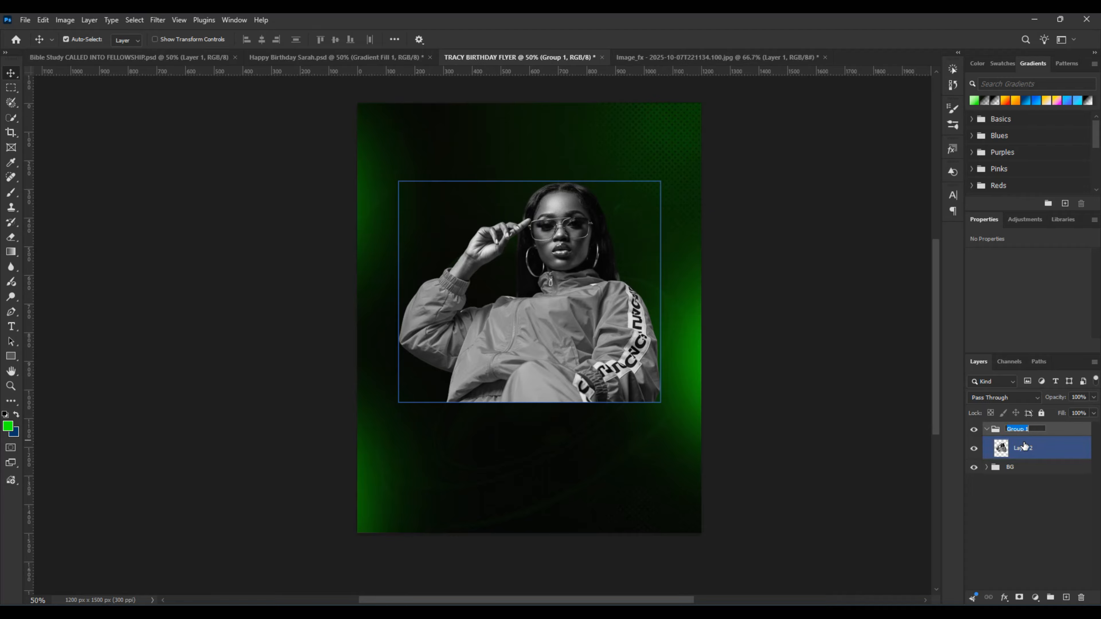
text(IMAGE)
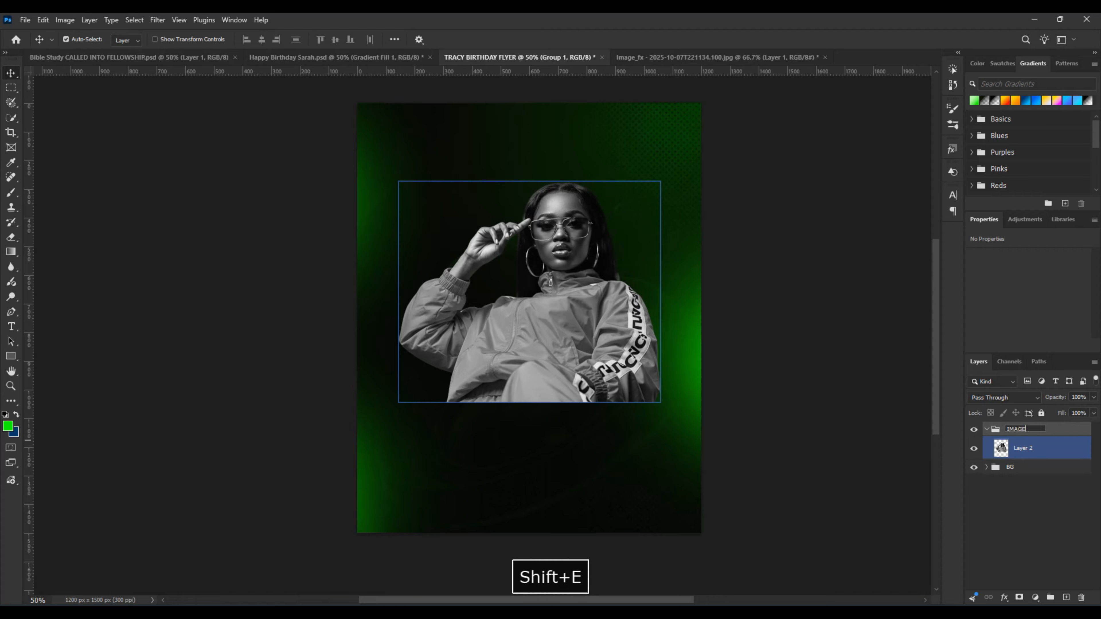
key(Return)
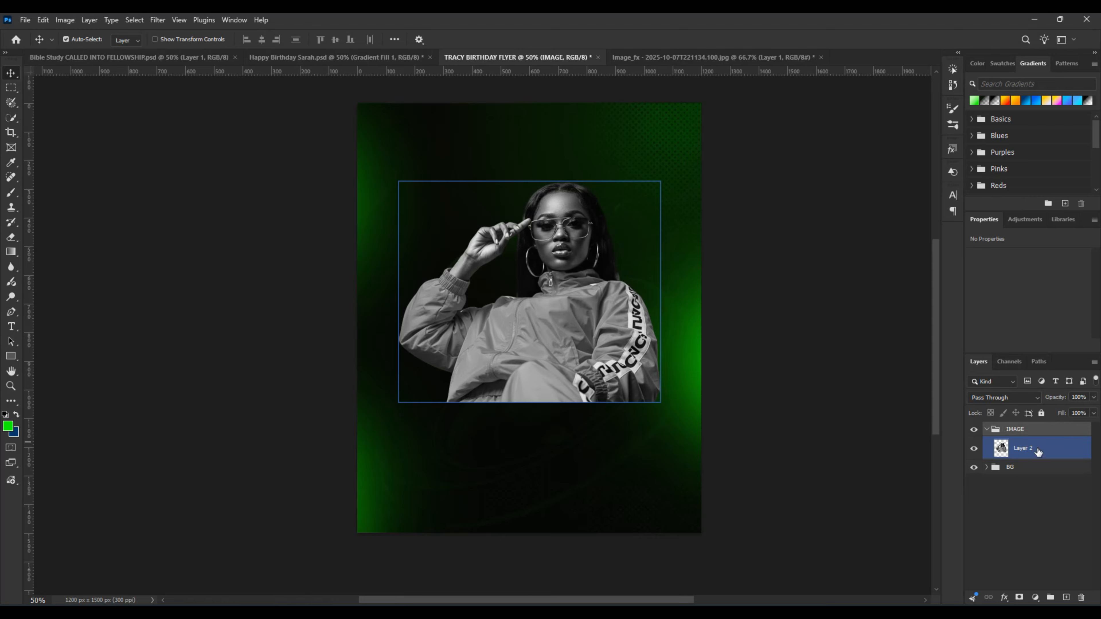
Step: Duplicate the cut-out layer, hide the original, and add a layer mask to the duplicate
click(1038, 451)
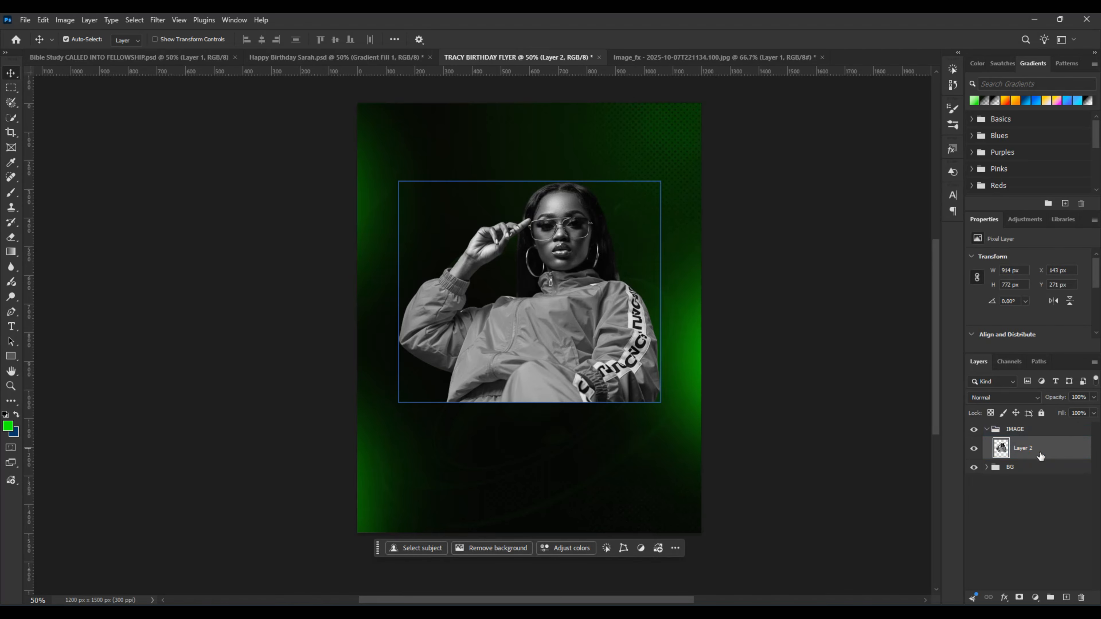
click(1050, 467)
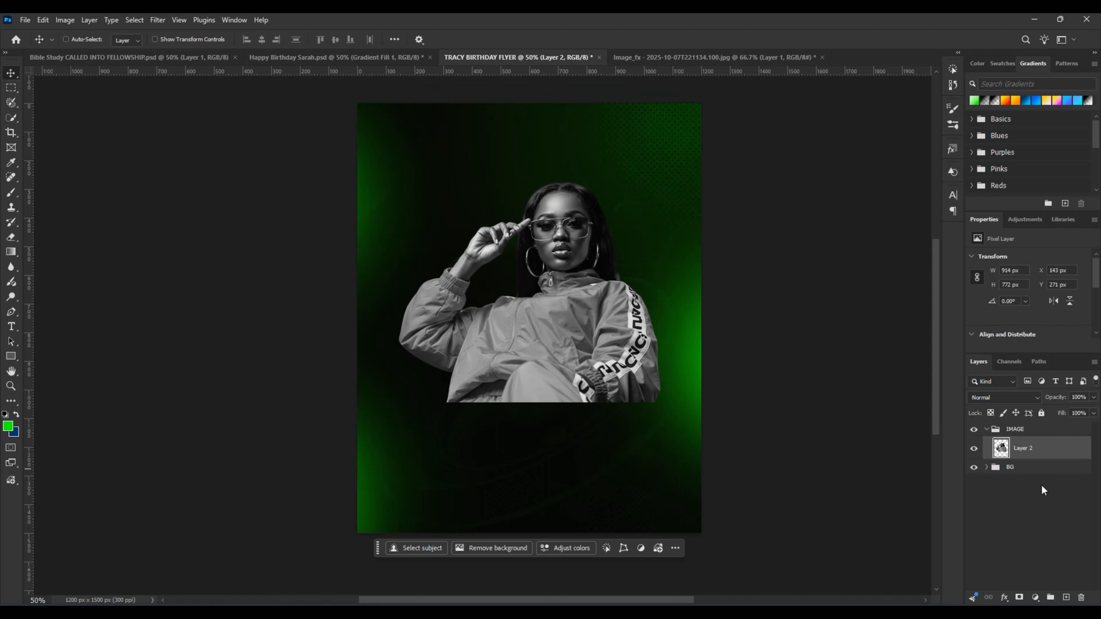
key(ctrl+j)
click(1034, 477)
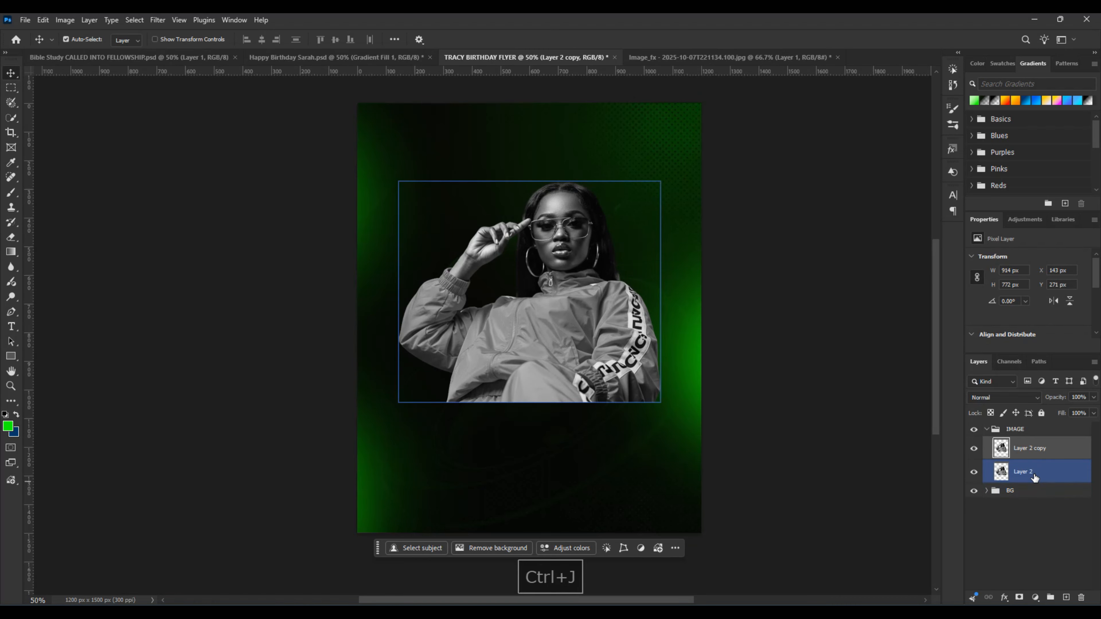
click(974, 475)
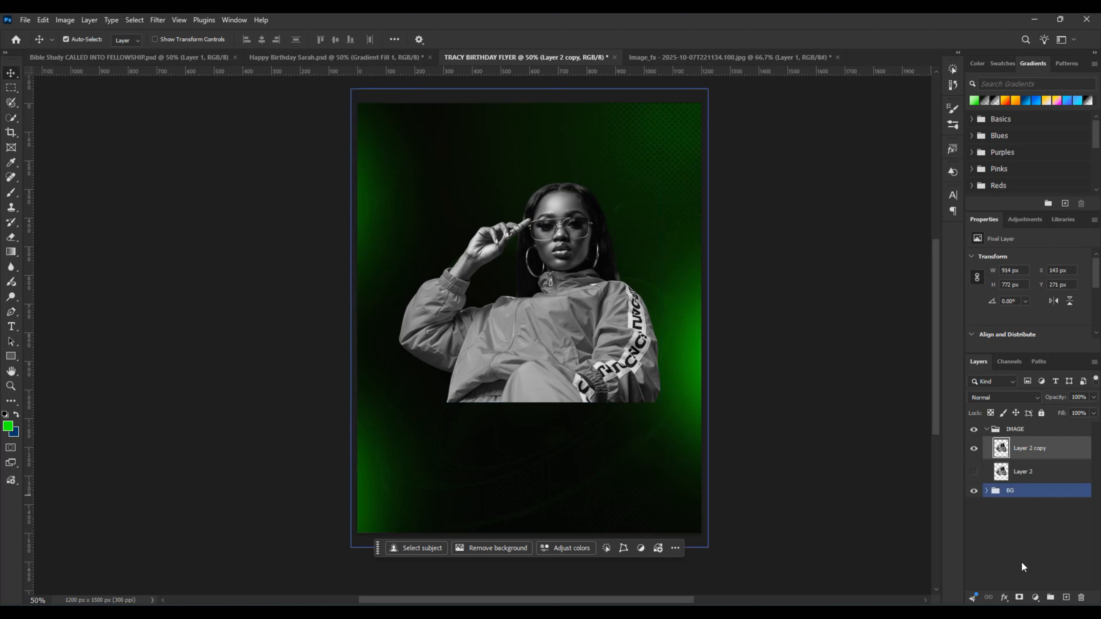
click(1018, 597)
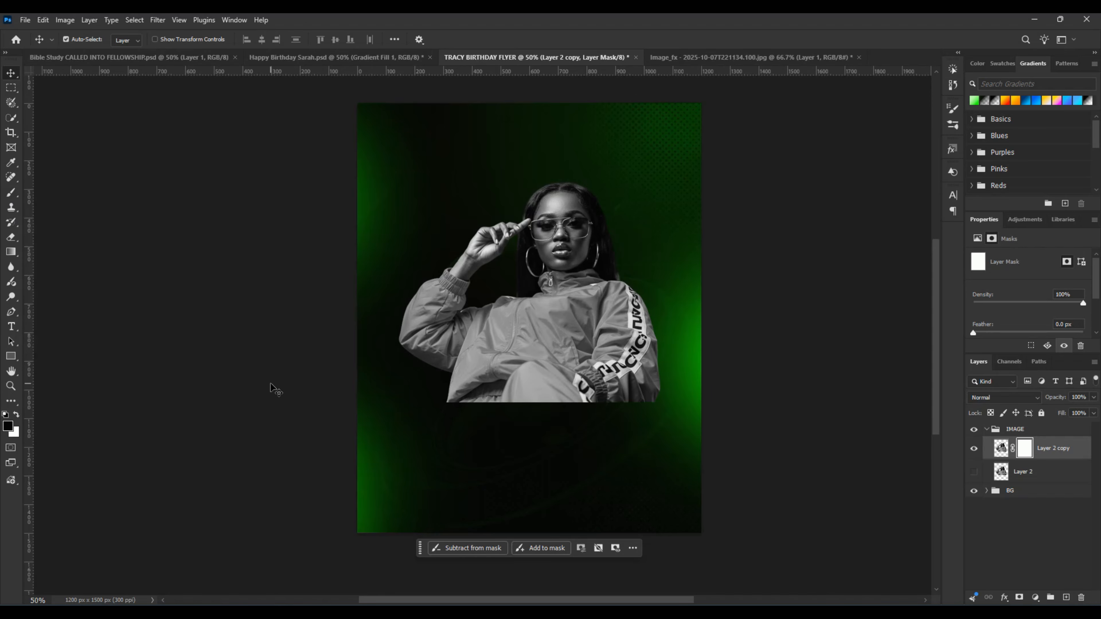
Step: Fade the lower edge of the cut-out by painting black on its mask with a soft 300 px brush at 12% flow
key(b)
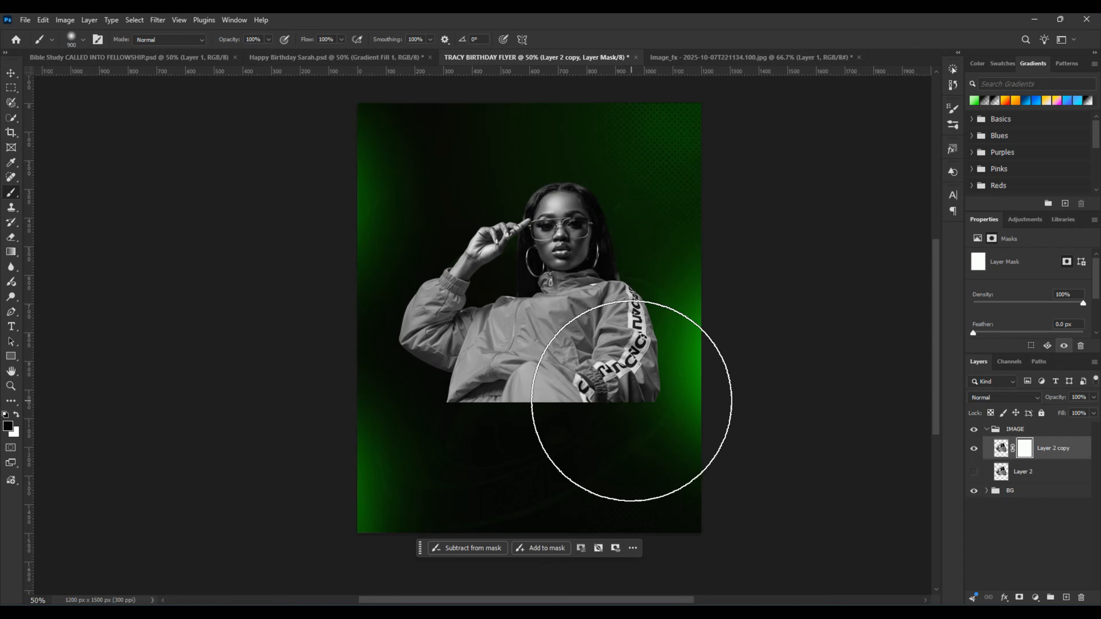
key(bracketleft)
key(bracketleft)
key(bracketleft)
key(bracketleft)
key(bracketleft)
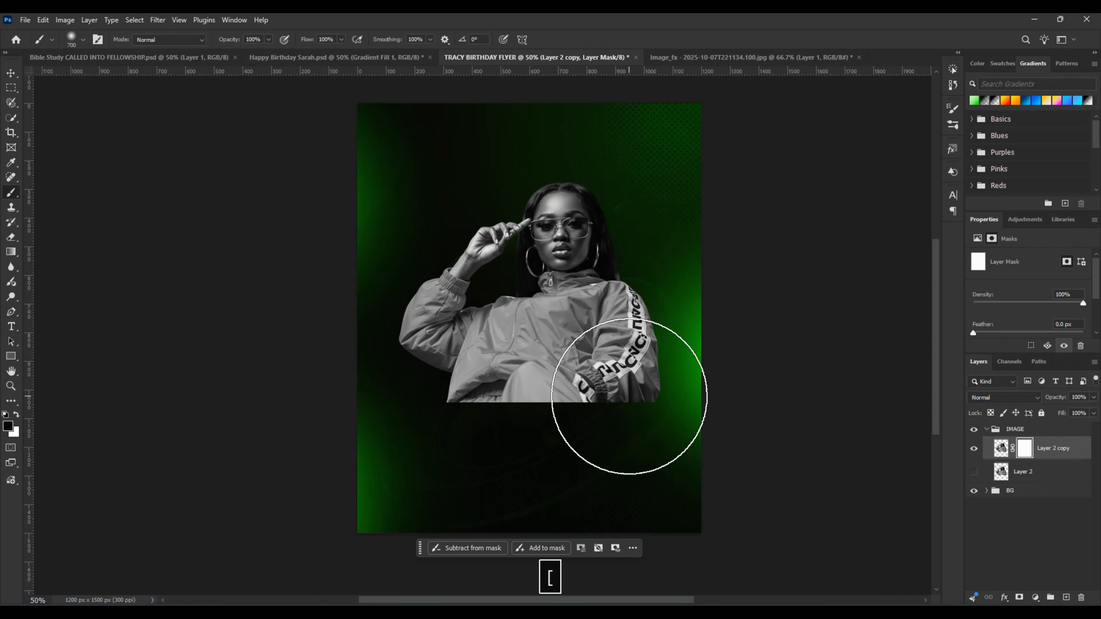
key(bracketleft)
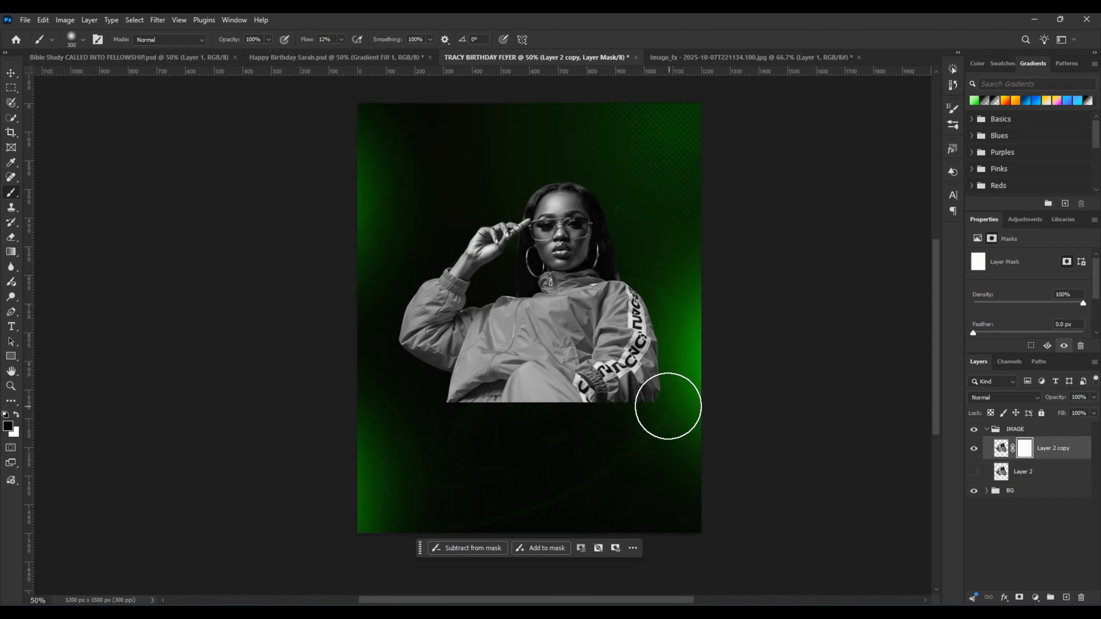
click(8, 427)
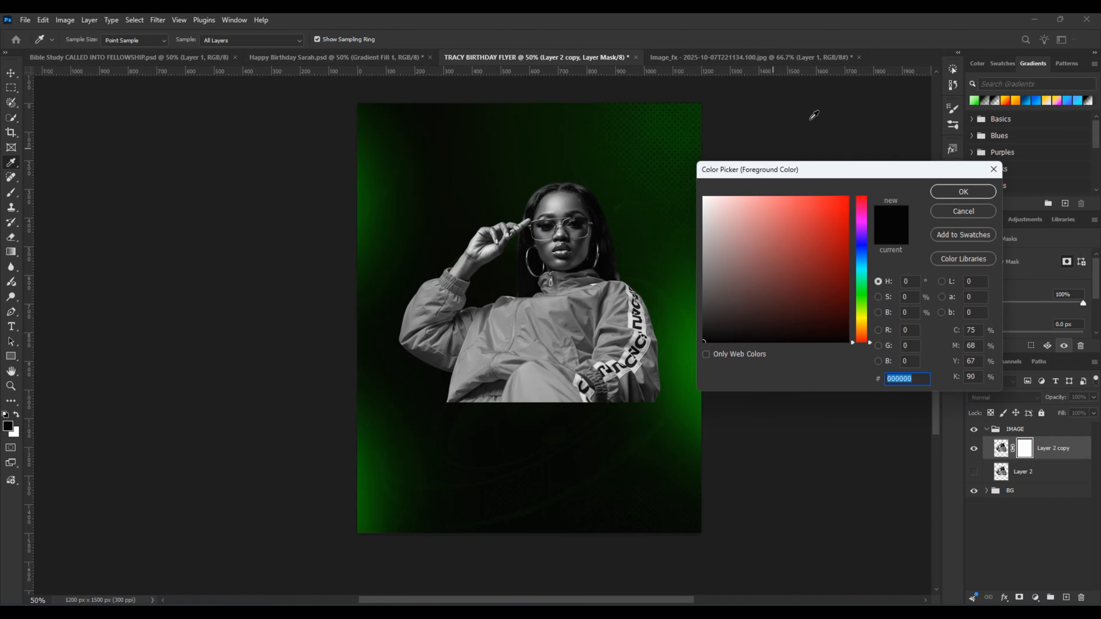
click(959, 189)
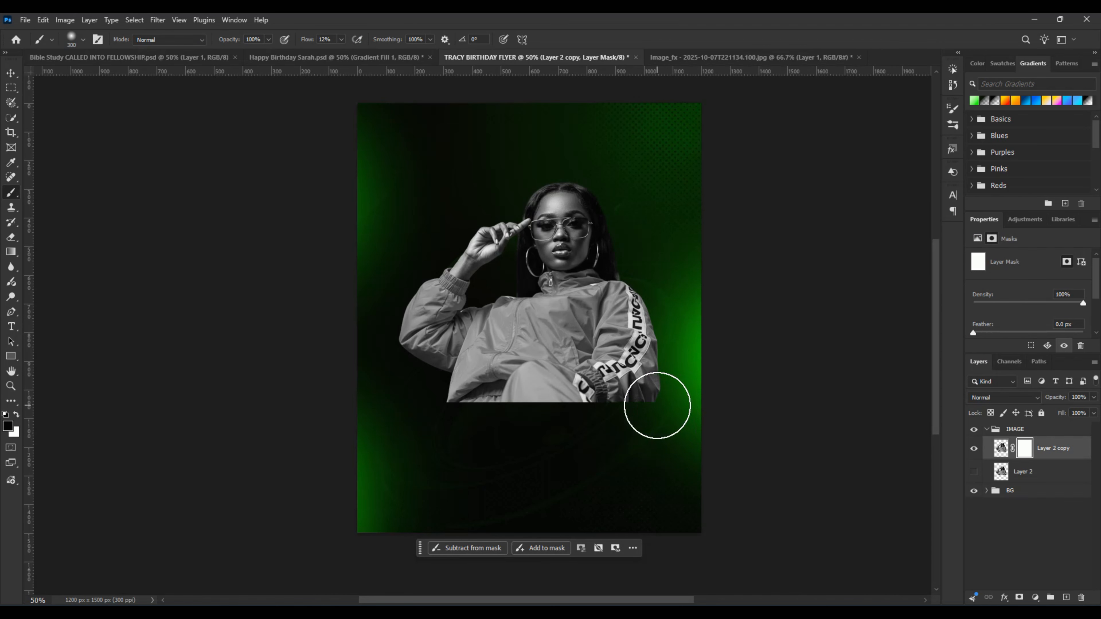
mouse_move(656, 405)
mouse_down()
mouse_move(401, 405)
mouse_move(656, 393)
mouse_move(676, 411)
mouse_move(420, 418)
mouse_move(659, 405)
mouse_move(544, 387)
mouse_move(583, 413)
mouse_move(634, 403)
mouse_move(432, 401)
mouse_move(458, 417)
mouse_move(422, 409)
mouse_move(471, 409)
mouse_up()
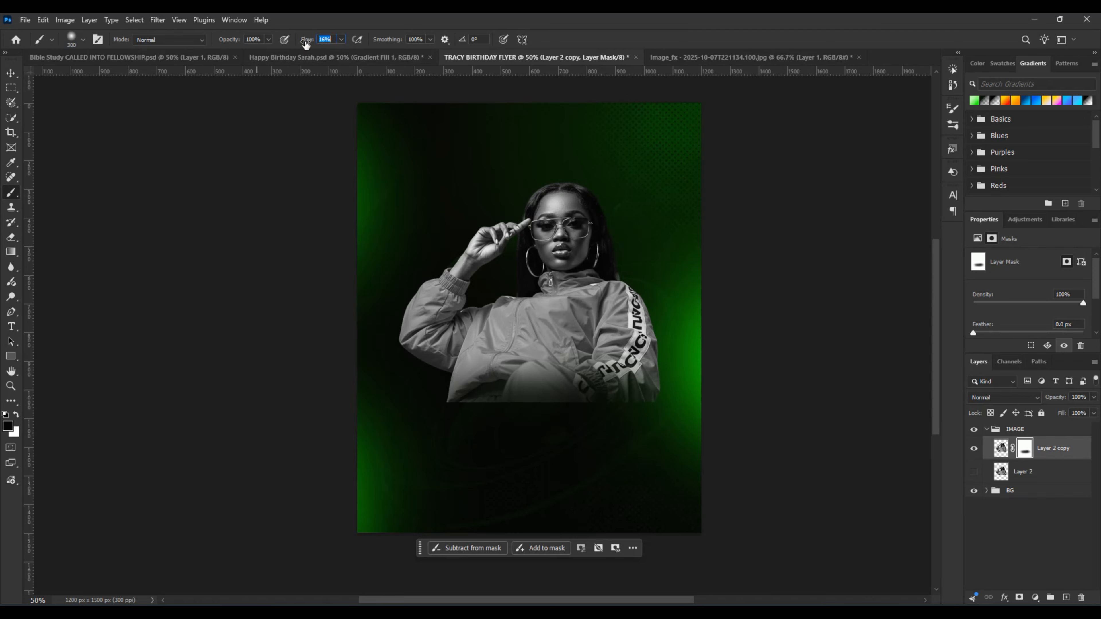
Step: Deepen the fade along the jacket's lower edge on the mask, using 18% flow at 300 px, then a larger brush at reduced flow
drag(307, 44, 306, 44)
mouse_move(646, 406)
mouse_down()
mouse_move(612, 400)
mouse_move(671, 405)
mouse_move(689, 385)
mouse_move(644, 386)
mouse_move(702, 399)
mouse_move(517, 410)
mouse_move(578, 414)
mouse_move(600, 413)
mouse_move(385, 408)
mouse_move(619, 395)
mouse_move(481, 411)
mouse_move(559, 400)
mouse_move(589, 411)
mouse_move(545, 419)
mouse_move(493, 405)
mouse_move(595, 394)
mouse_move(544, 412)
mouse_move(448, 420)
mouse_move(494, 404)
mouse_move(433, 404)
mouse_move(408, 407)
mouse_move(458, 405)
mouse_move(373, 415)
mouse_move(457, 416)
mouse_move(452, 431)
mouse_move(465, 416)
mouse_move(435, 407)
mouse_move(482, 403)
mouse_move(561, 422)
mouse_up()
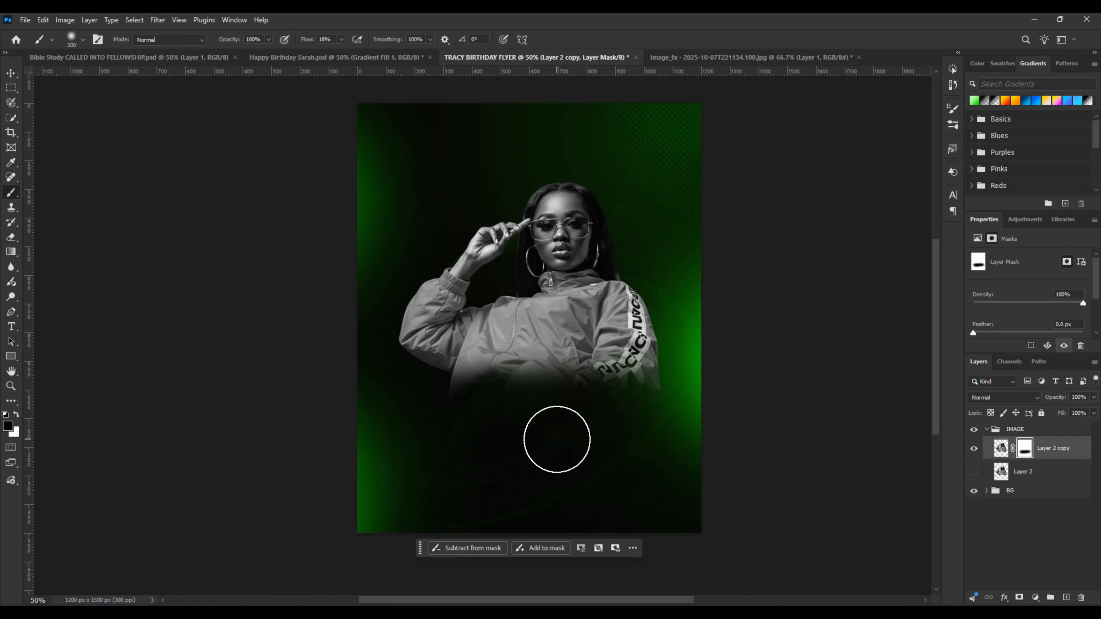
key(bracketright)
key(bracketright)
key(bracketright)
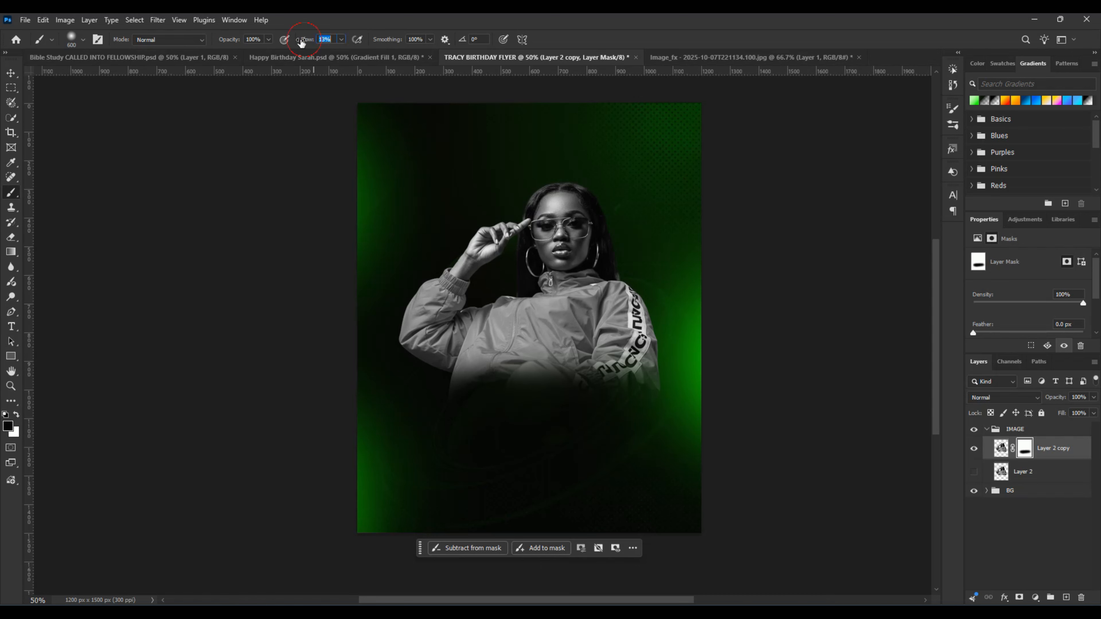
mouse_move(636, 399)
mouse_down()
mouse_move(546, 403)
mouse_move(522, 391)
mouse_move(608, 399)
mouse_up()
key(bracketleft)
key(bracketleft)
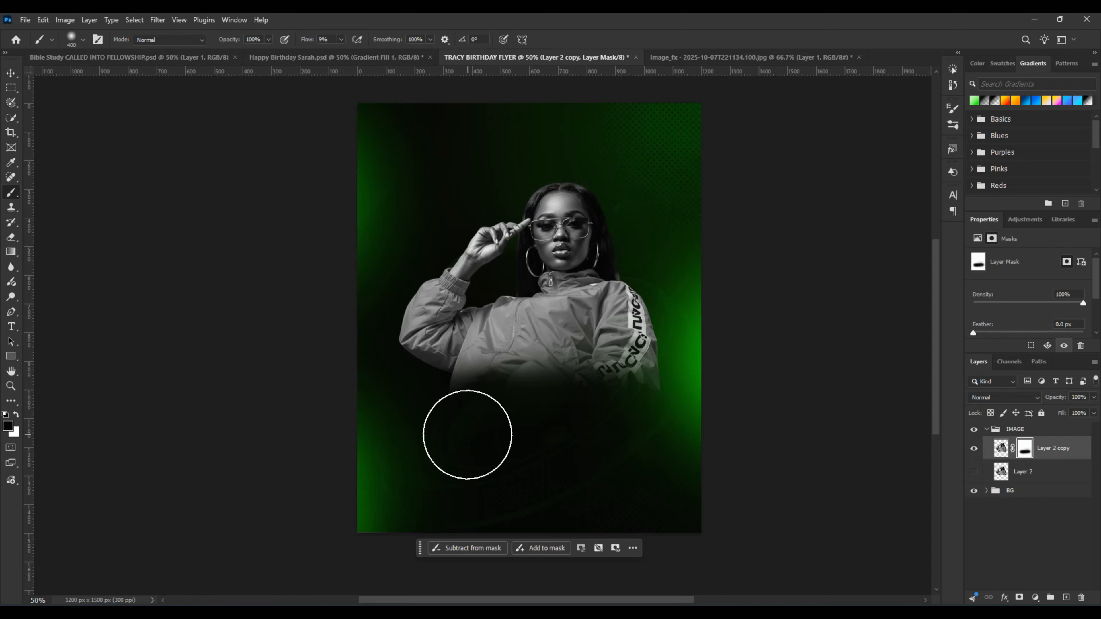
key(v)
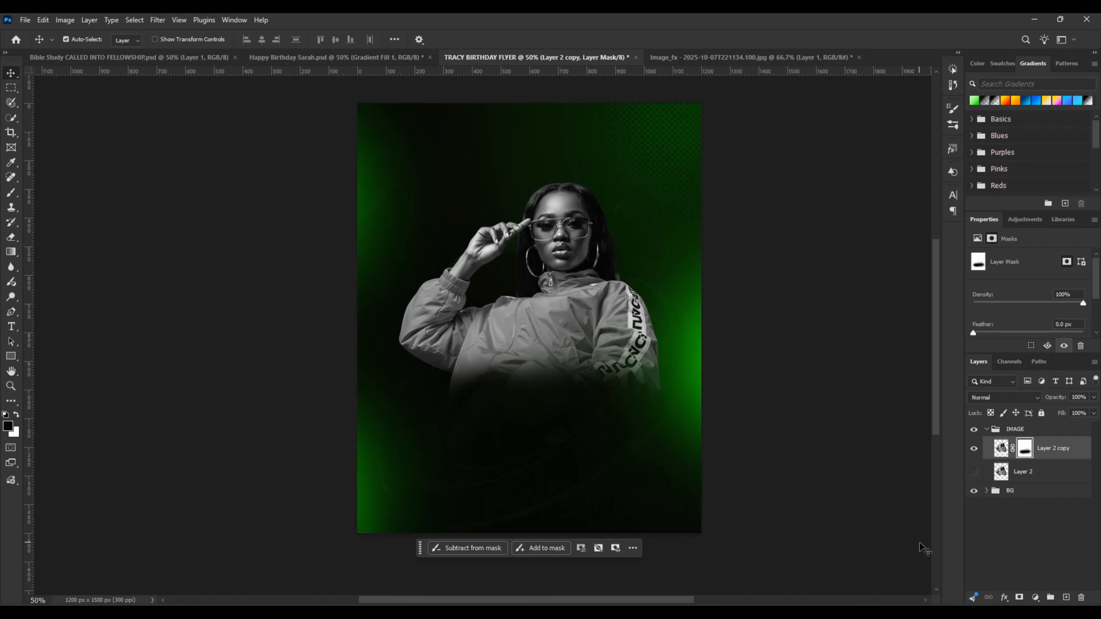
Step: Delete the hidden original cut-out layer and duplicate the masked cut-out
click(1043, 477)
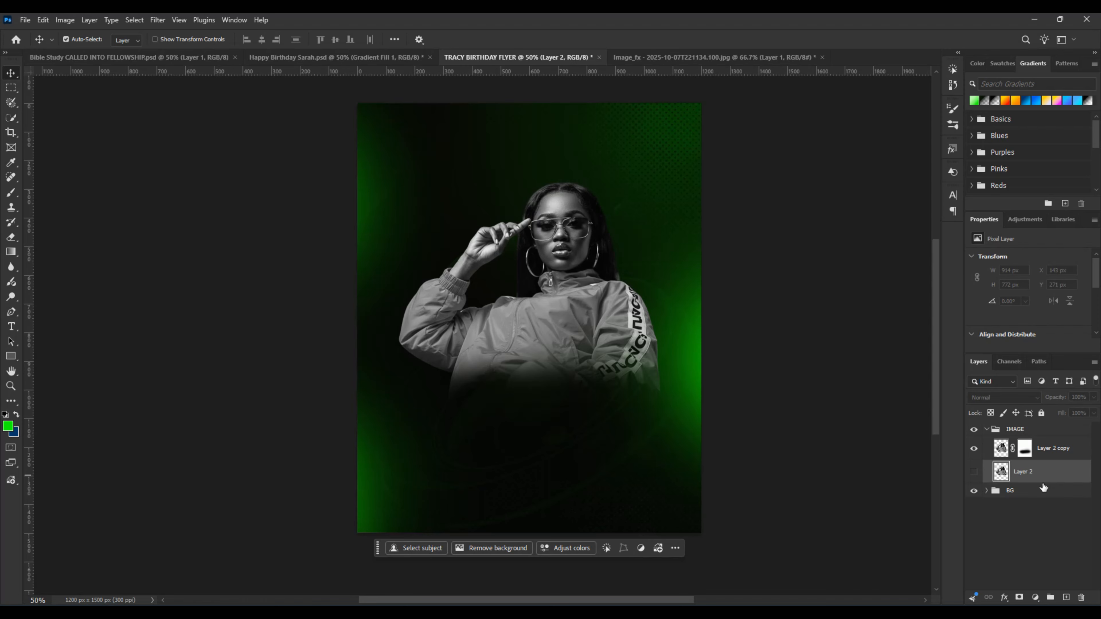
key(Delete)
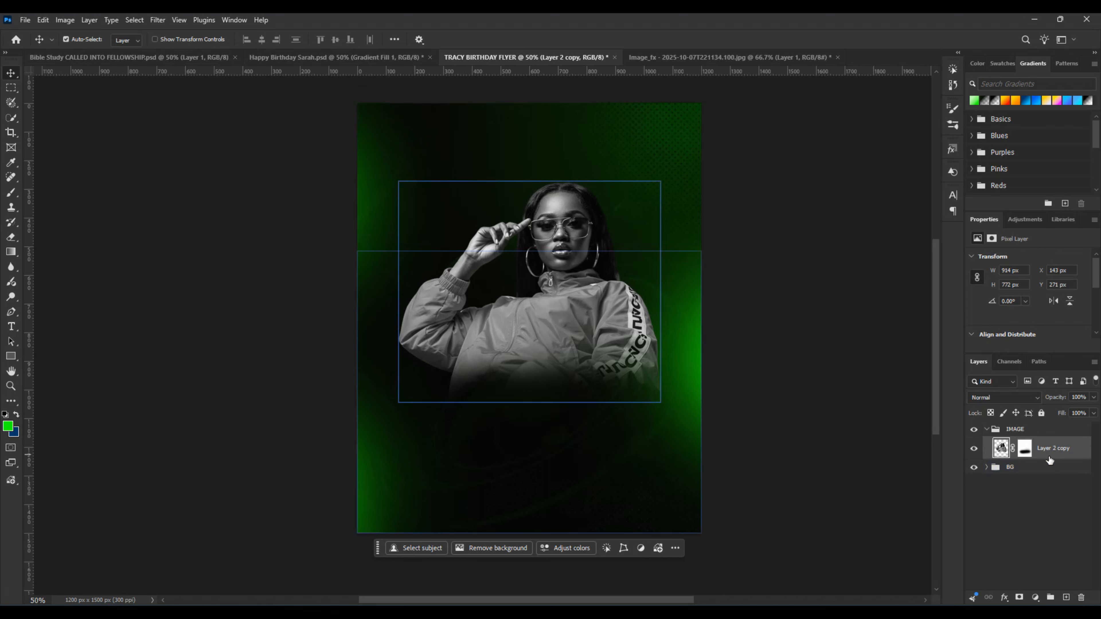
key(ctrl+j)
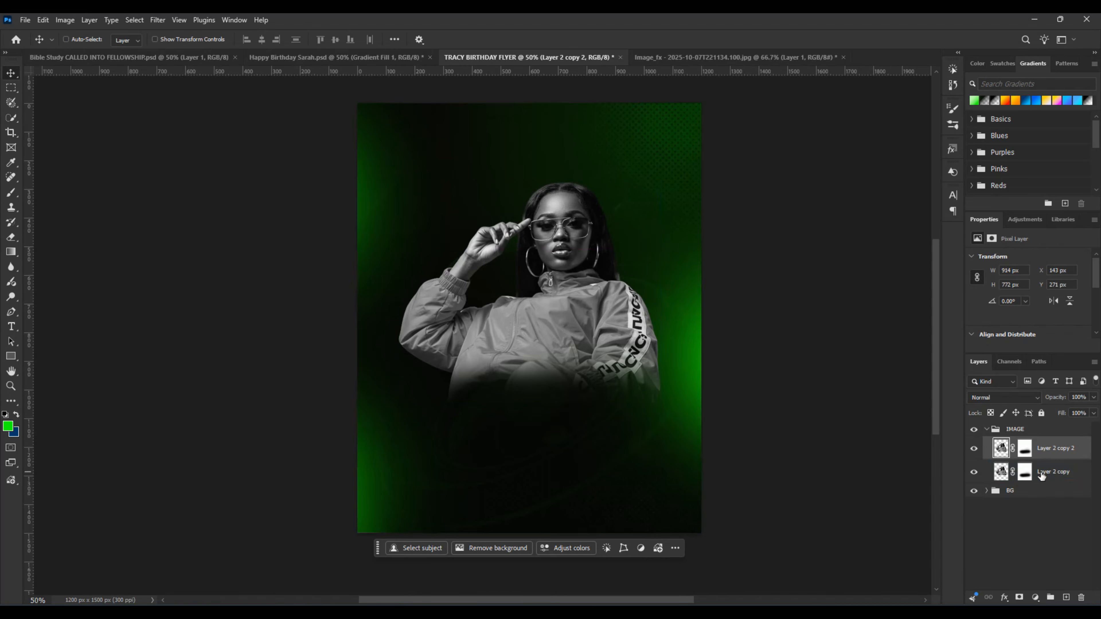
Step: Move the new duplicate down over the first figure and flip it horizontally, centring it at about X 674 px, Y 973 px
key(ctrl+t)
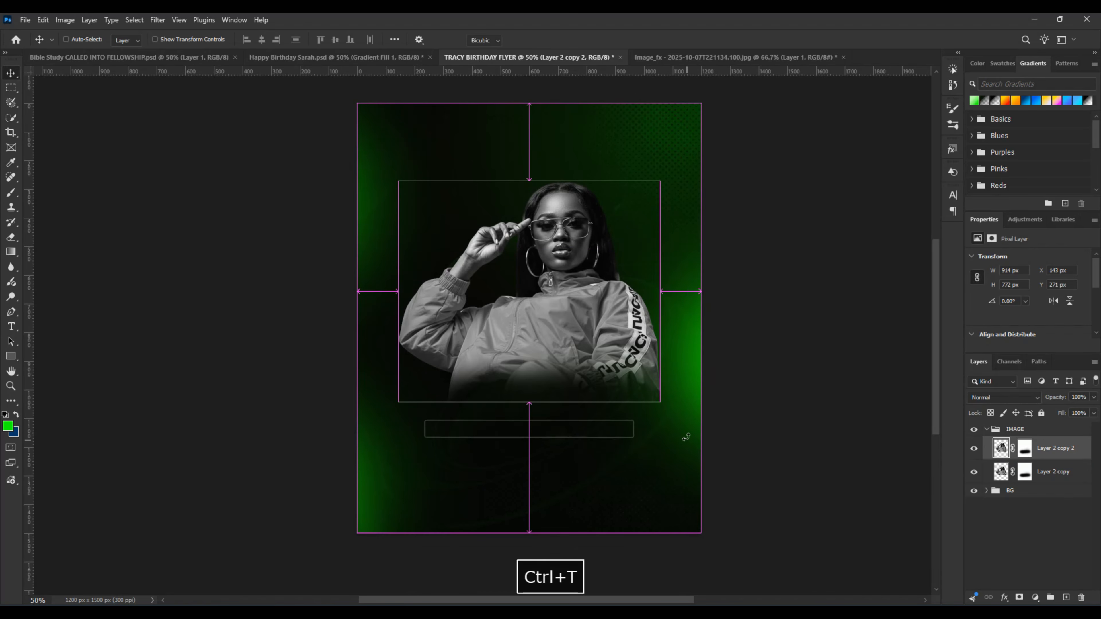
drag(574, 313, 570, 404)
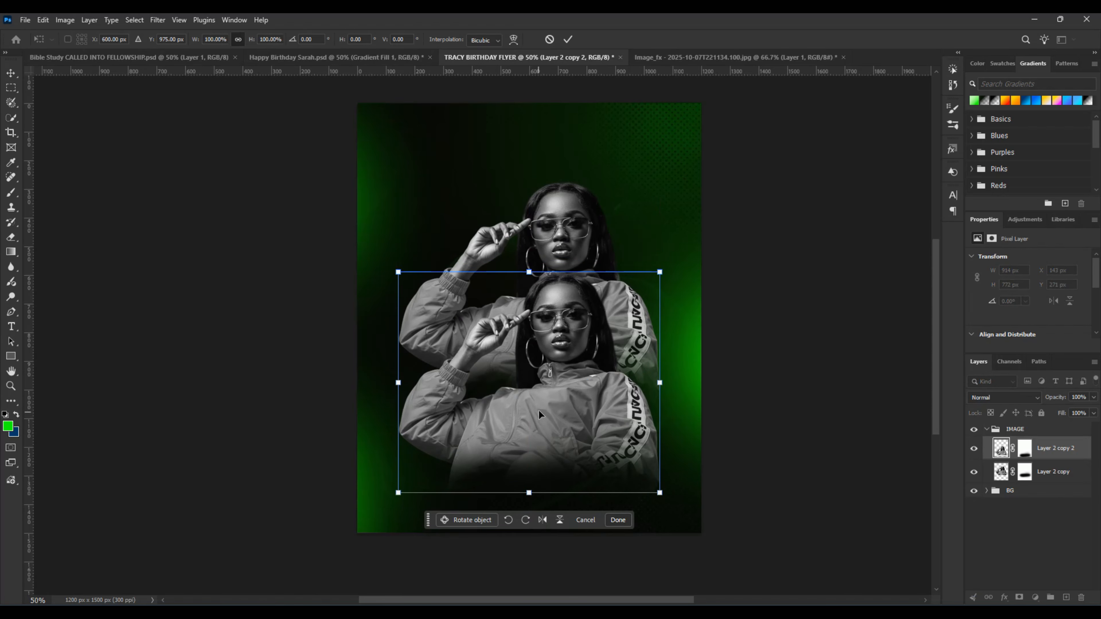
right_click(552, 383)
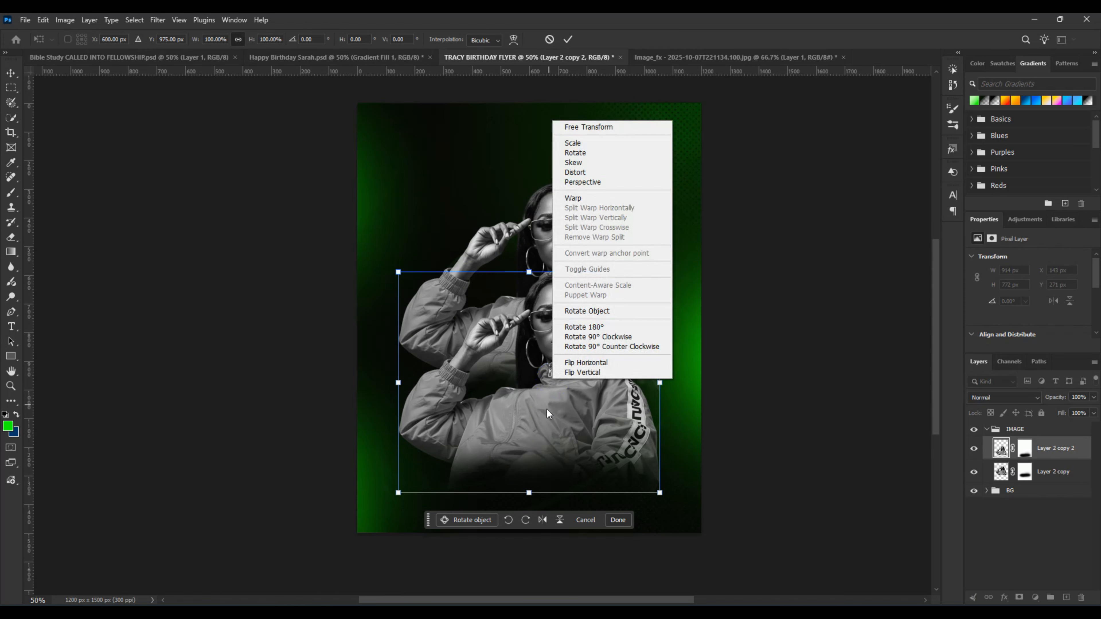
click(595, 363)
drag(503, 439, 525, 439)
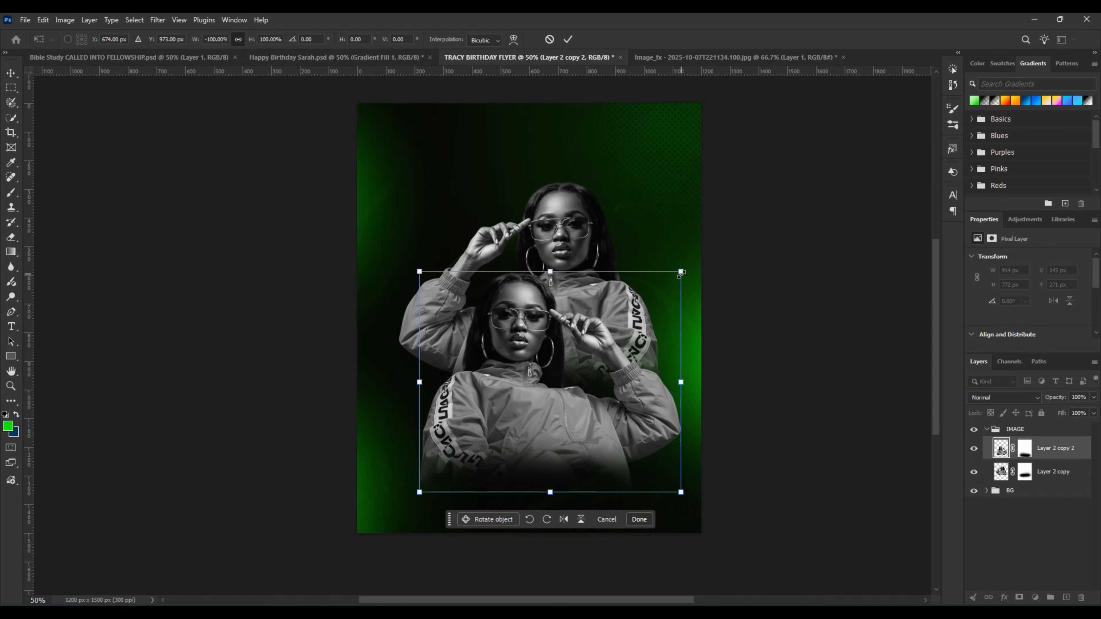
Step: Scale the flipped duplicate to about 85% and place its centre at about X 695 px, Y 963 px
drag(681, 272, 633, 340)
drag(520, 440, 556, 420)
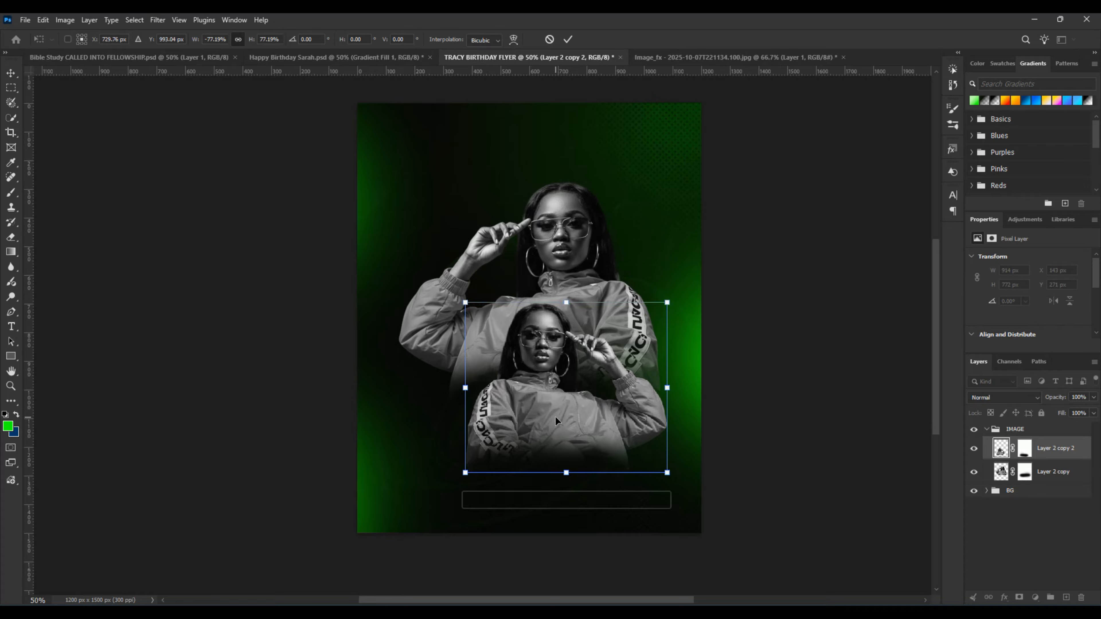
drag(465, 302, 445, 285)
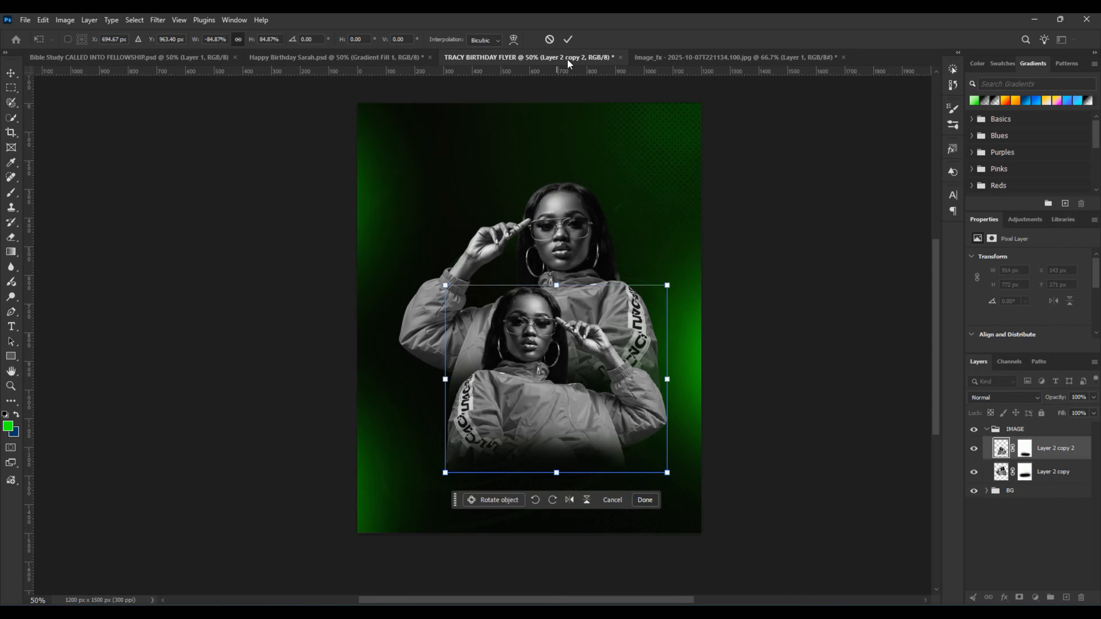
Step: Enlarge the rear figure's cut-out to about 1065 x 899 px, positioned at about X 11 px, Y 160 px
click(565, 40)
key(alt+bracketleft)
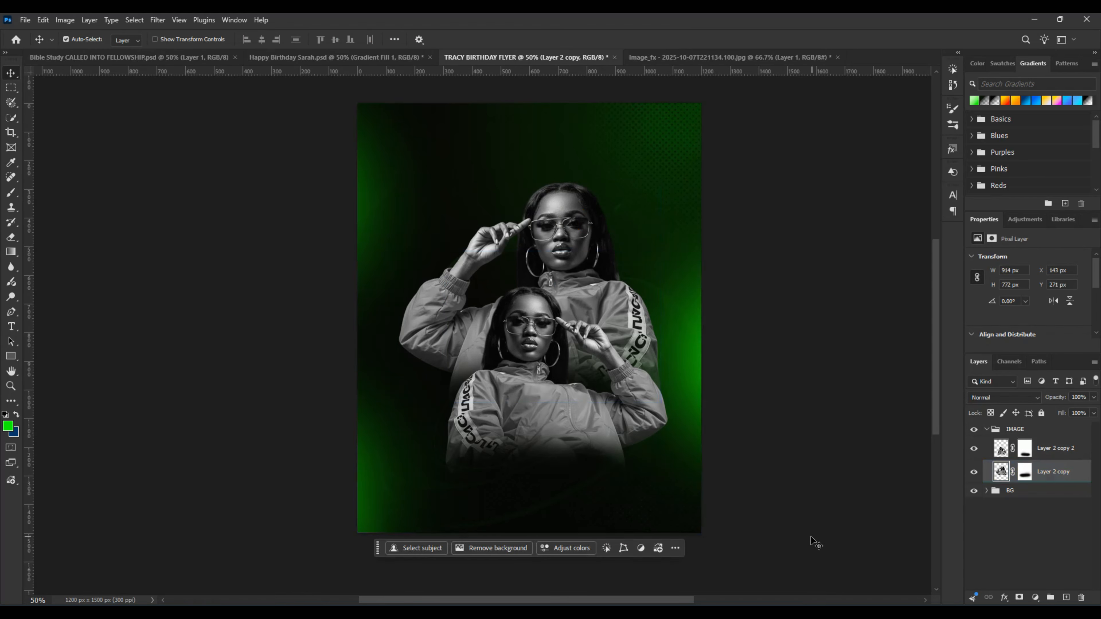
key(ctrl+t)
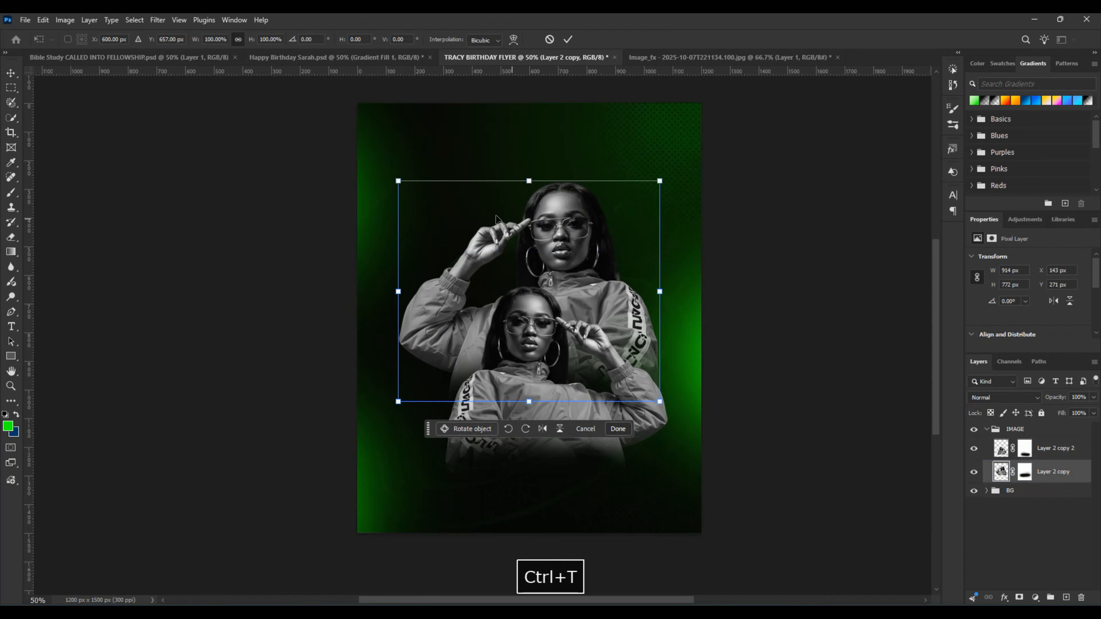
drag(398, 180, 354, 157)
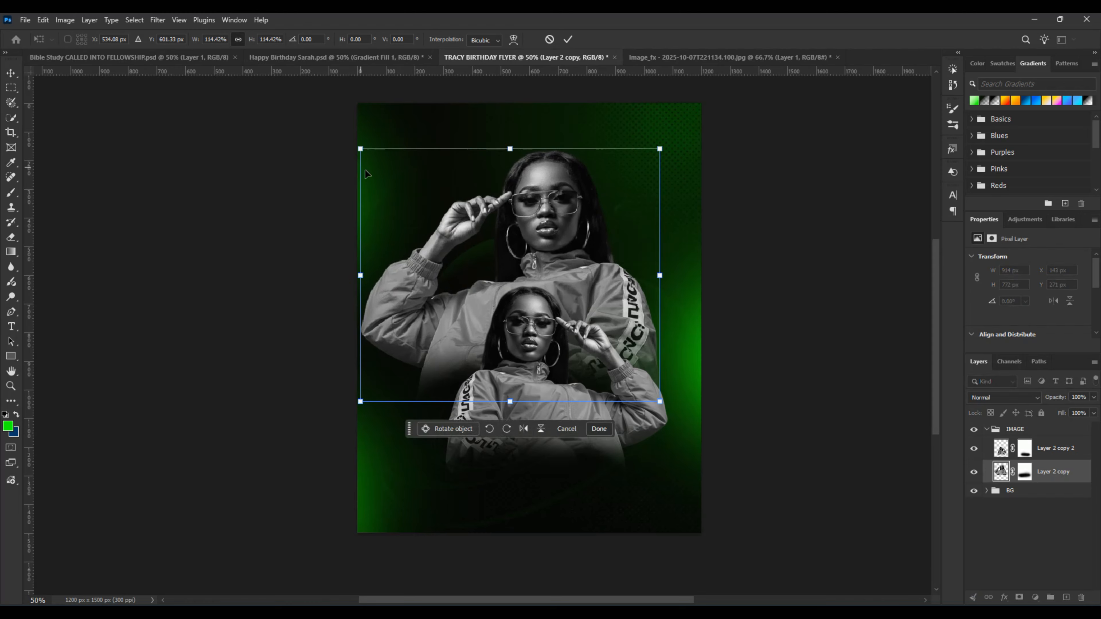
drag(660, 402, 665, 406)
click(567, 41)
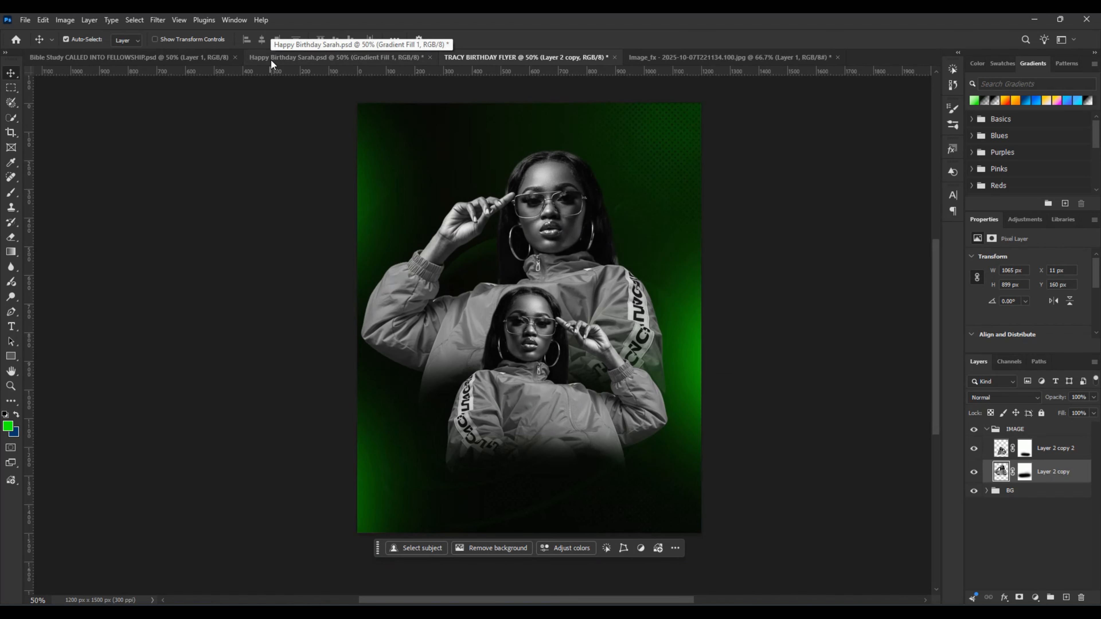
Step: Check the figure layout in the reference birthday flyer and flip the small front figure horizontally
click(345, 64)
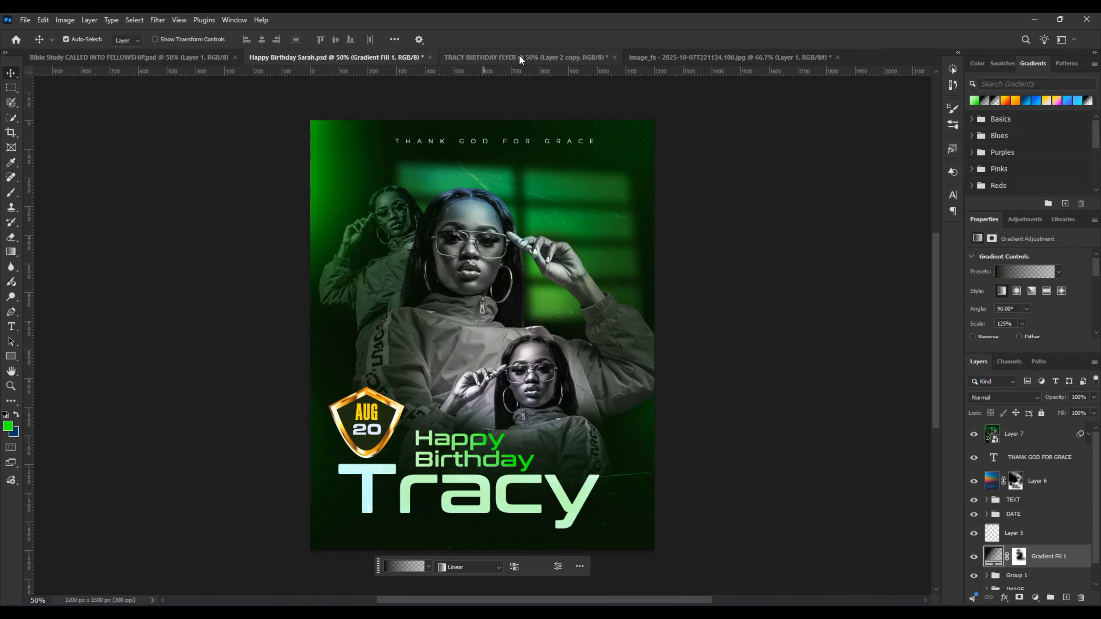
click(519, 59)
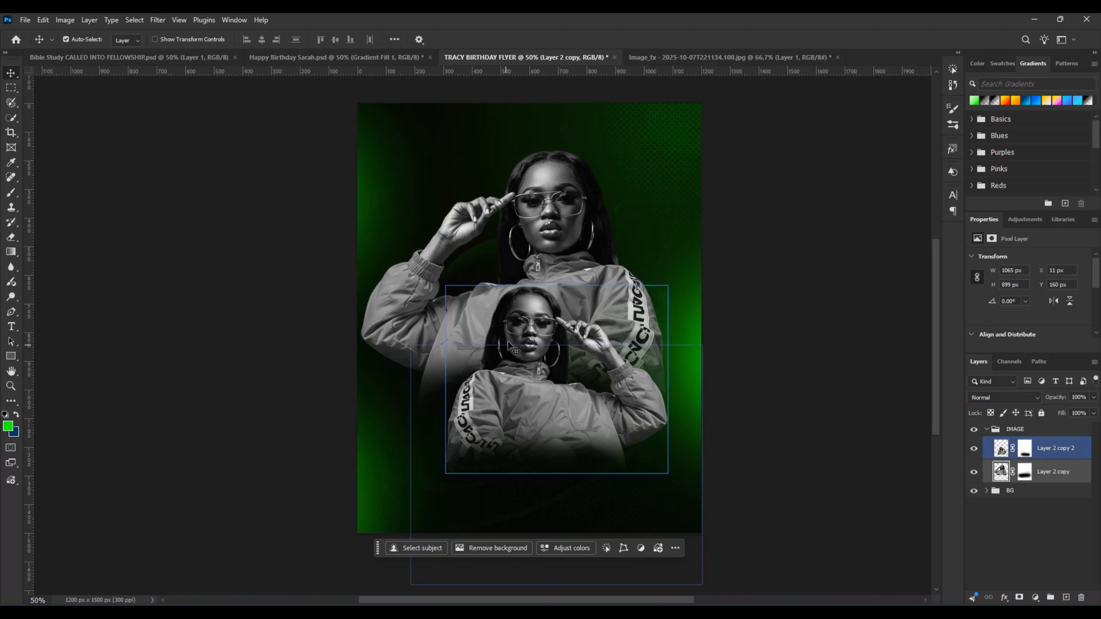
click(536, 394)
key(ctrl+t)
right_click(533, 416)
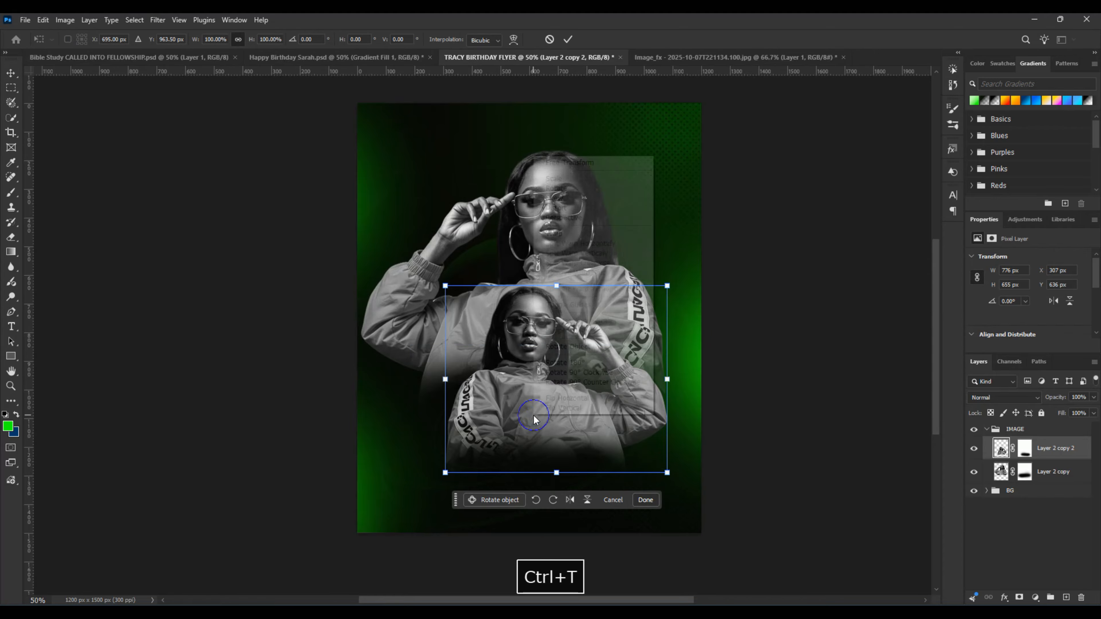
click(551, 398)
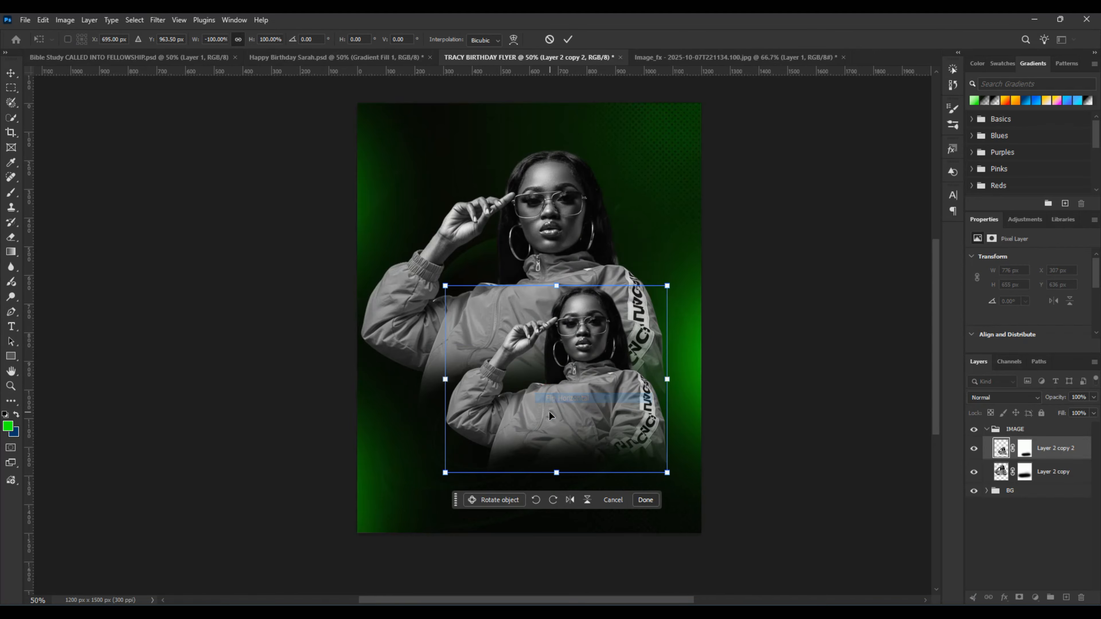
click(569, 40)
Step: Flip the large rear figure horizontally and centre it at about X 668 px, Y 616 px
click(520, 315)
key(ctrl+t)
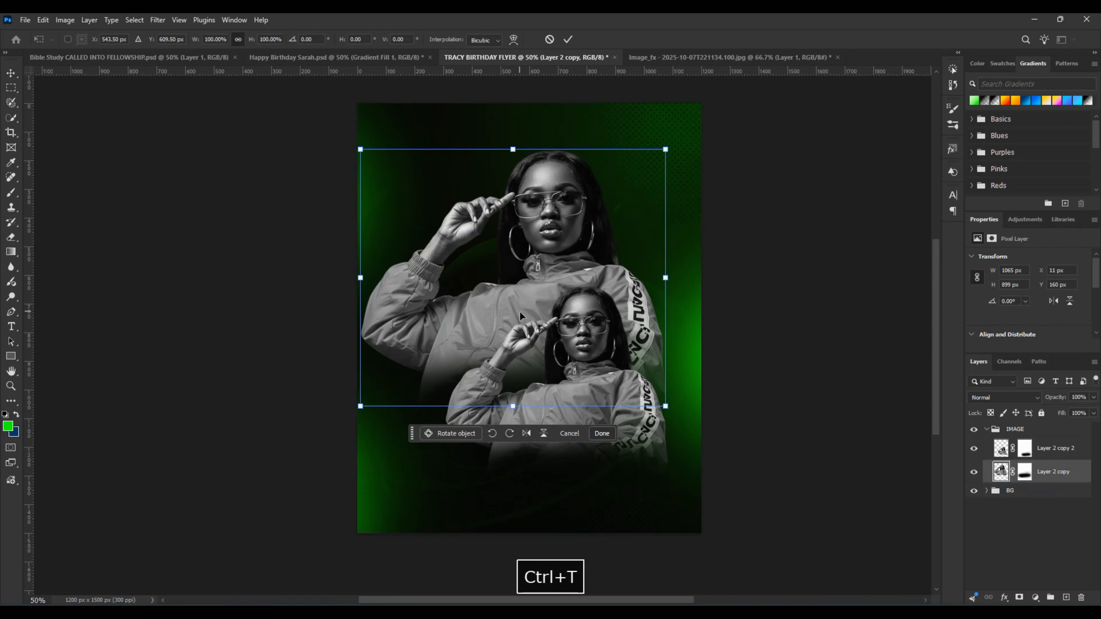
right_click(520, 315)
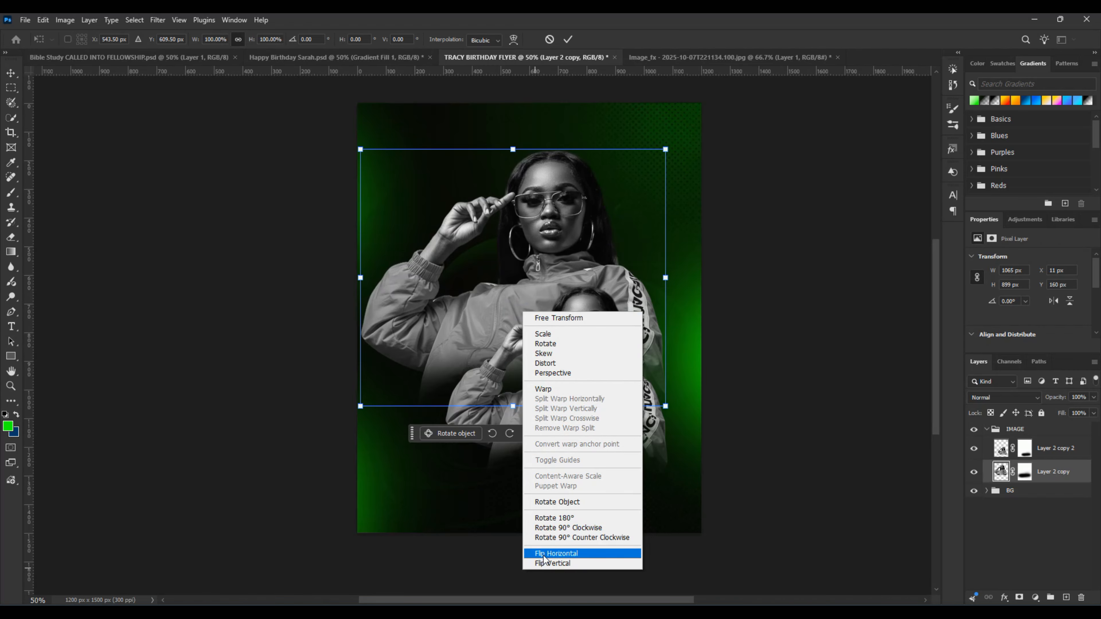
click(543, 555)
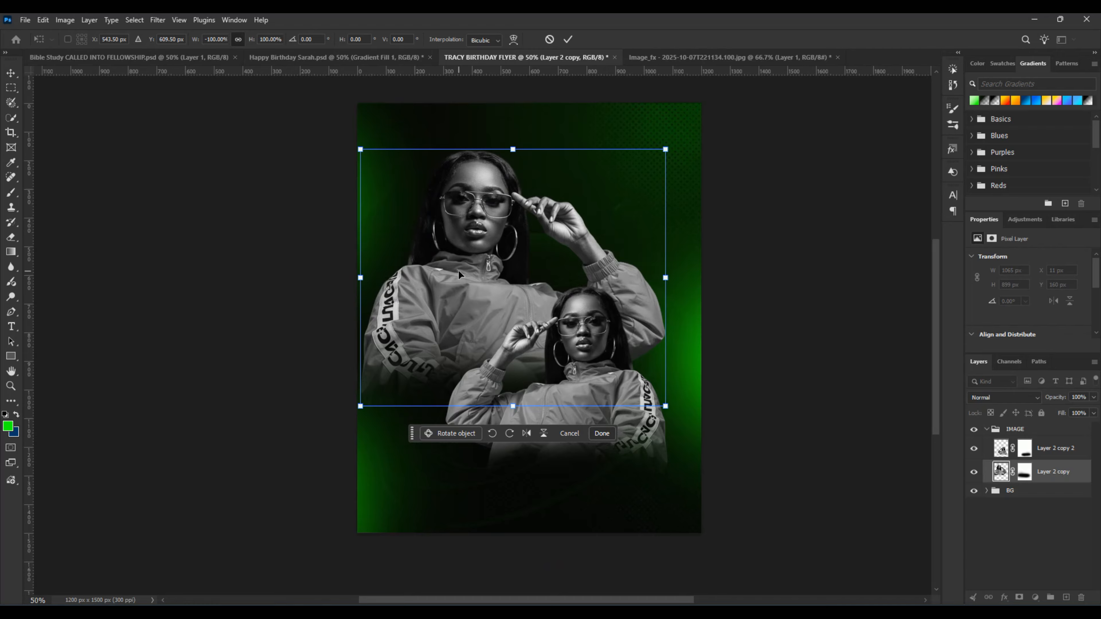
drag(459, 274, 492, 276)
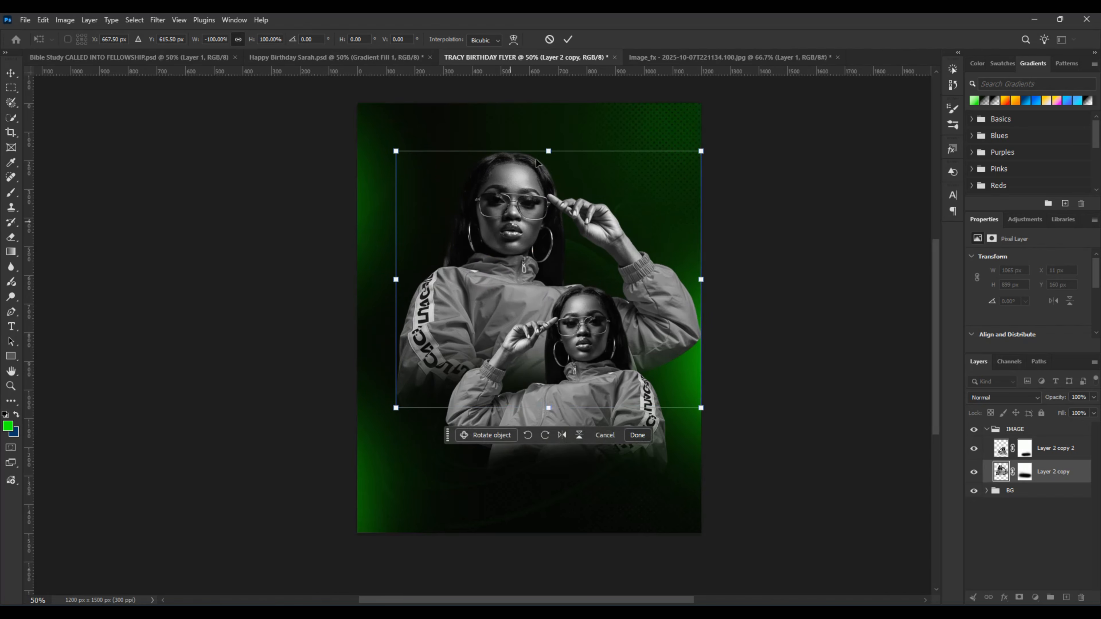
click(567, 40)
Step: Scale the large rear figure to about 102% and shift the small front figure to about X 212 px, Y 646 px
click(607, 404)
drag(593, 327, 553, 328)
click(516, 218)
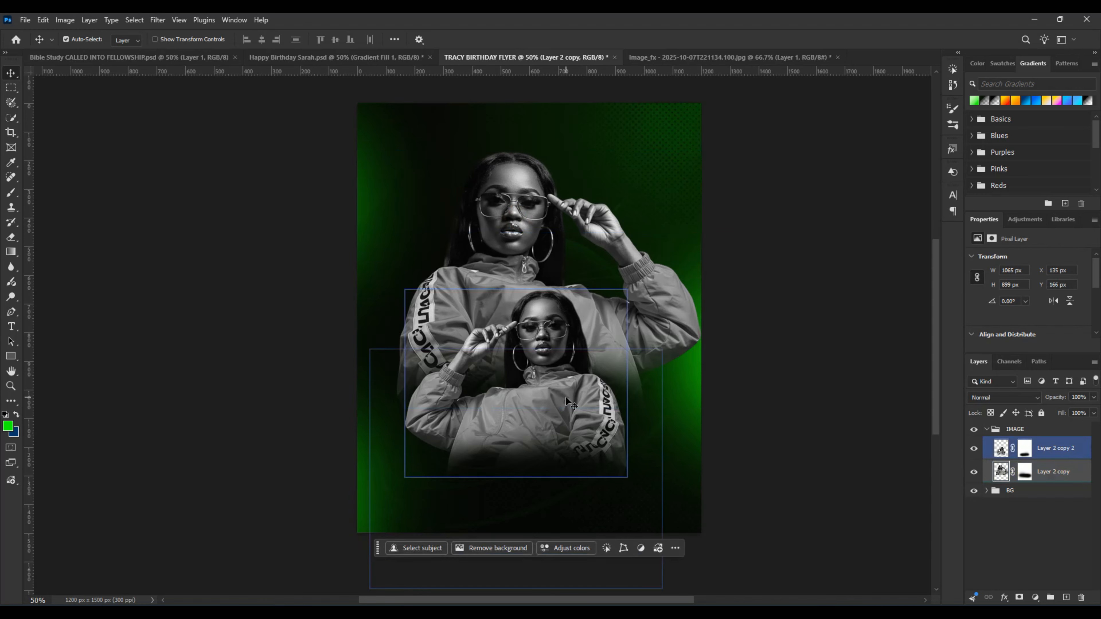
key(ctrl+t)
drag(701, 408, 708, 413)
click(568, 40)
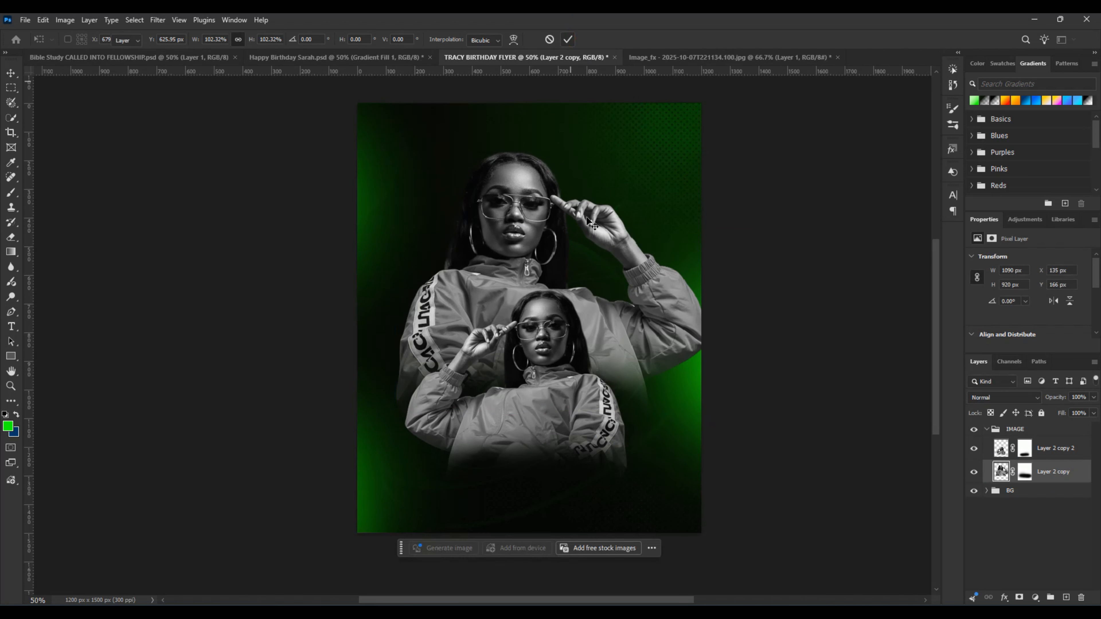
click(545, 355)
drag(545, 334, 558, 332)
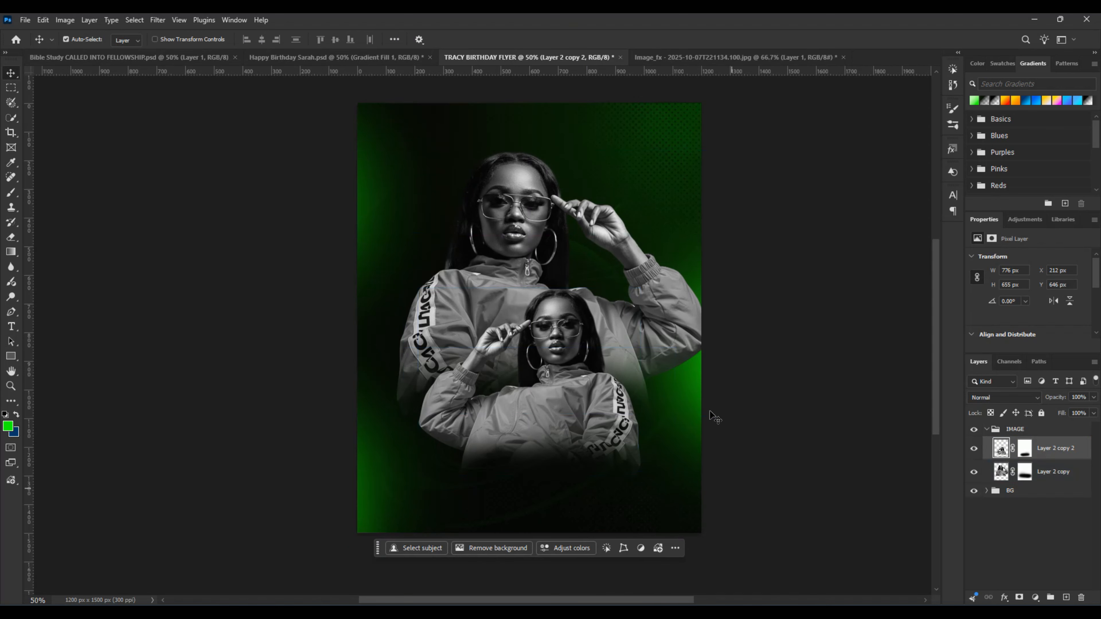
Step: Show only the full-body colour cut-out in the source photo and place it in the flyer at about X 421 px, Y 303 px
click(694, 58)
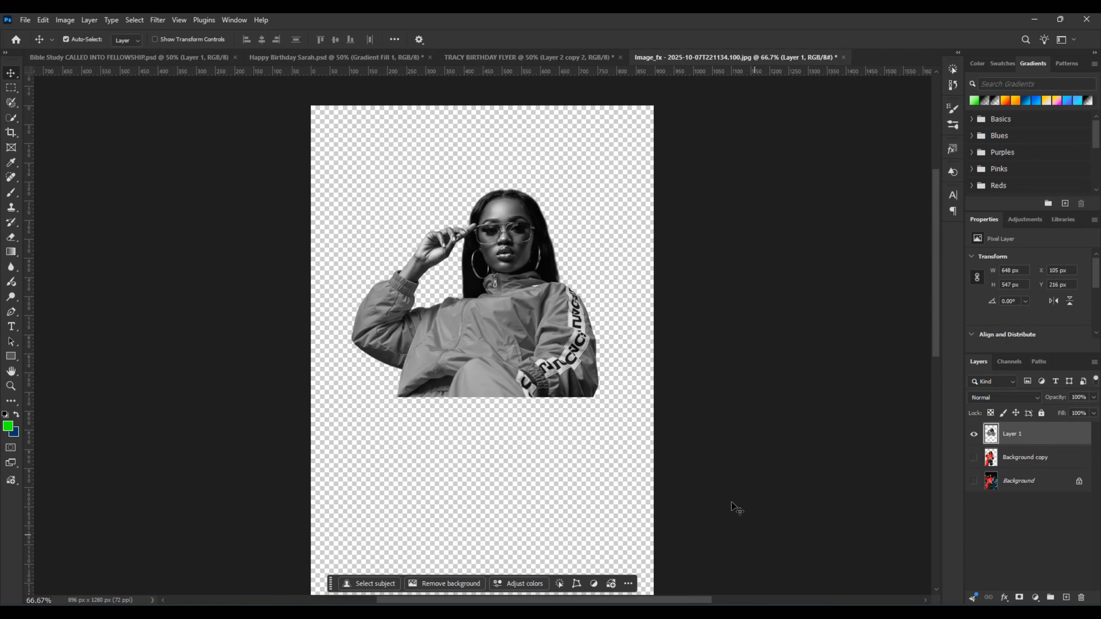
click(975, 435)
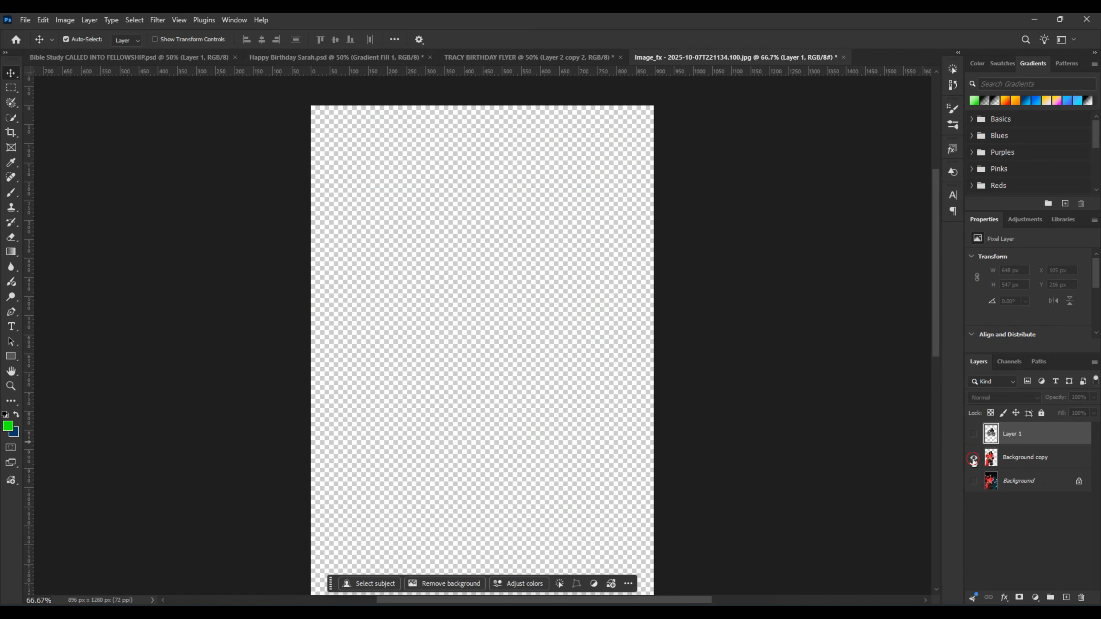
click(974, 458)
click(1005, 463)
drag(459, 425, 522, 244)
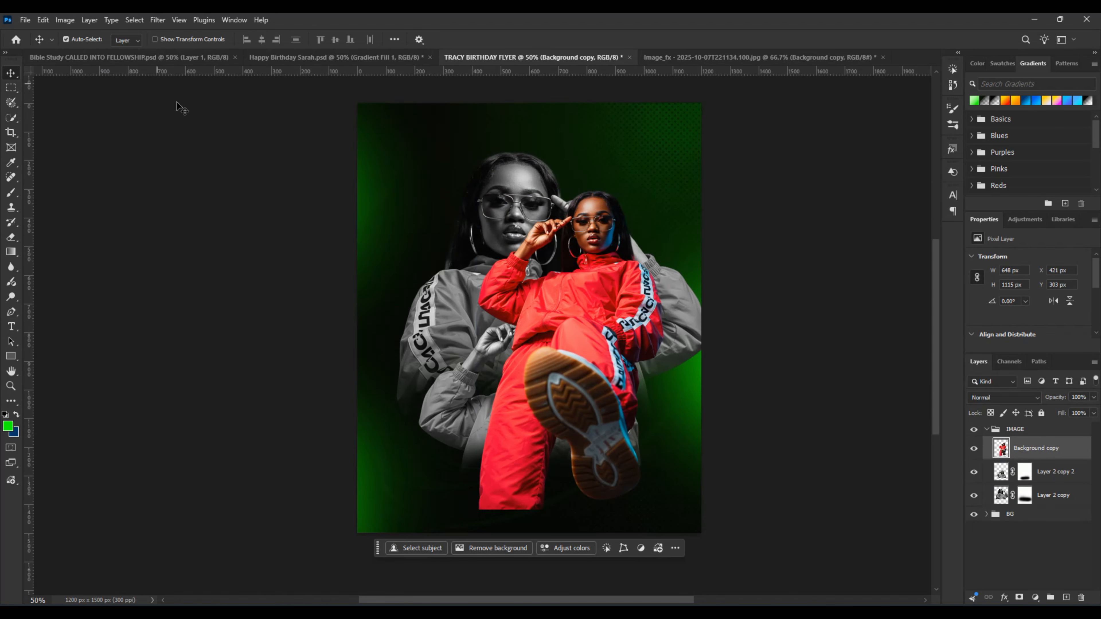
Step: Convert the full-body cut-out to black and white using the Default preset of the Black & White adjustment
click(1055, 475)
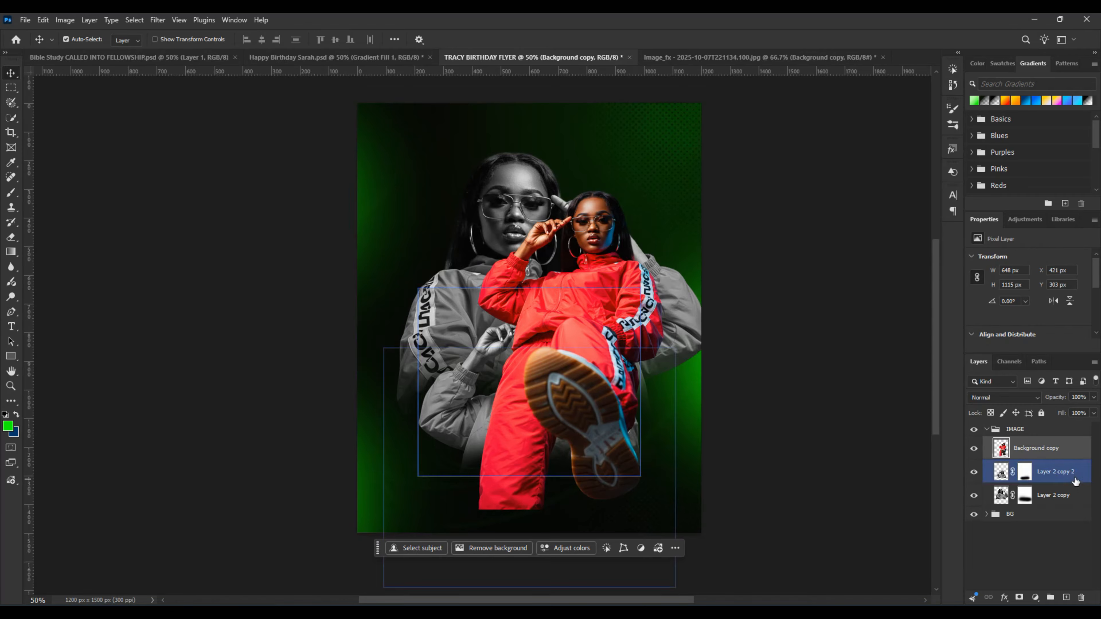
click(74, 20)
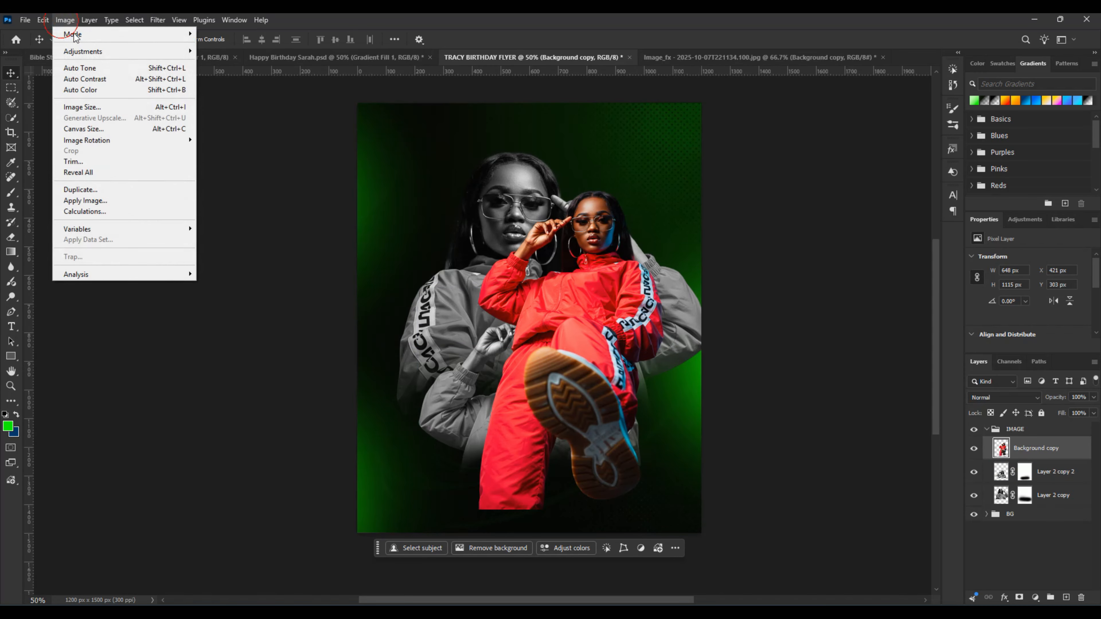
mouse_move(105, 52)
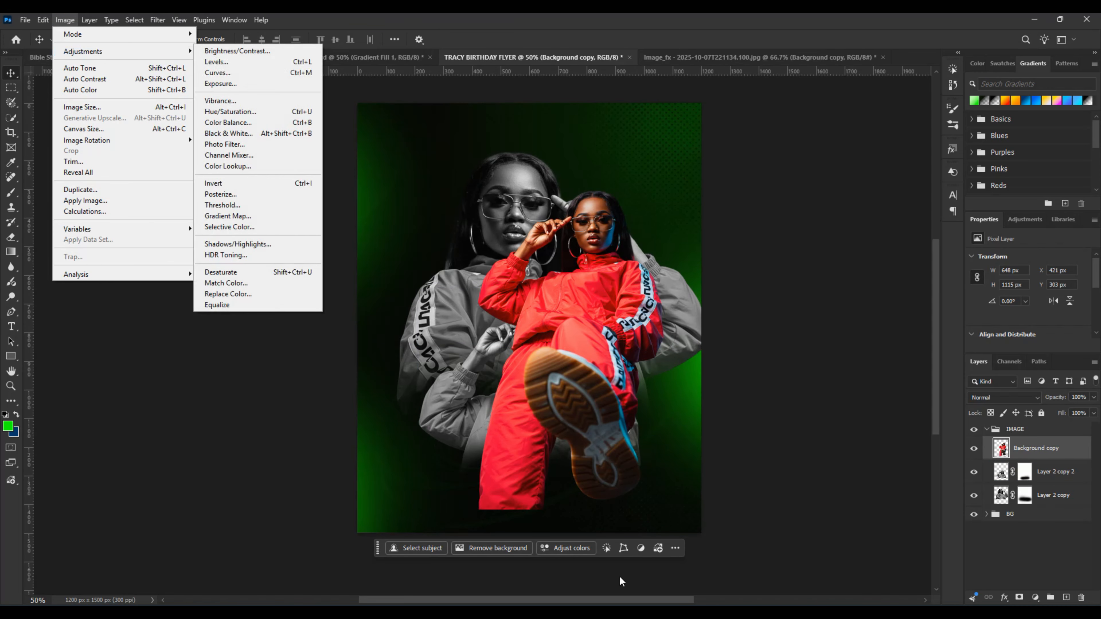
click(578, 406)
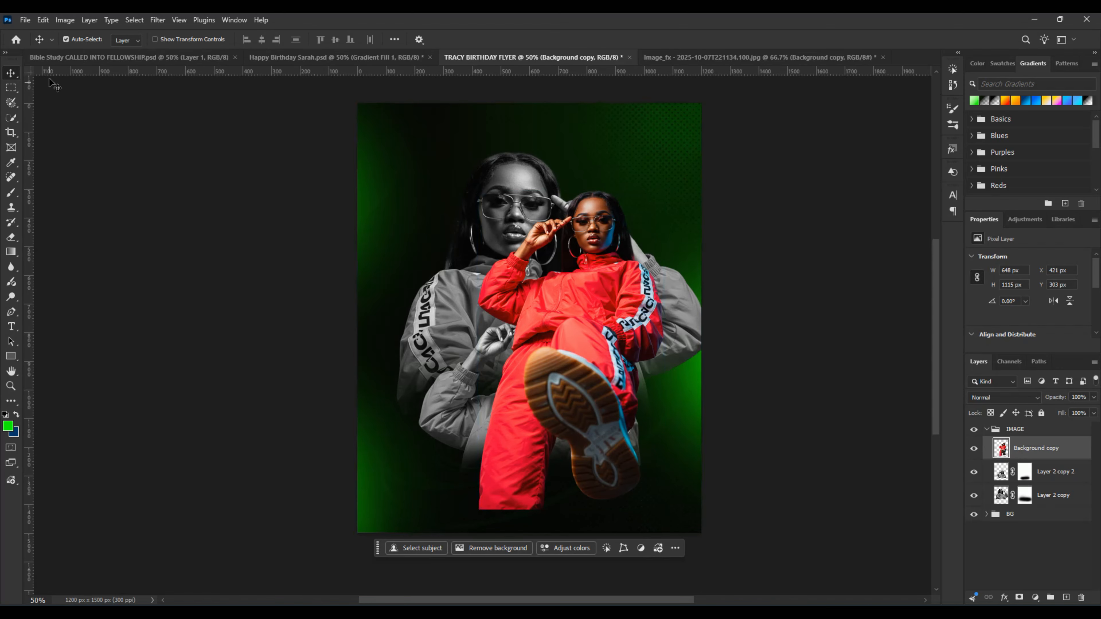
click(67, 21)
mouse_move(65, 51)
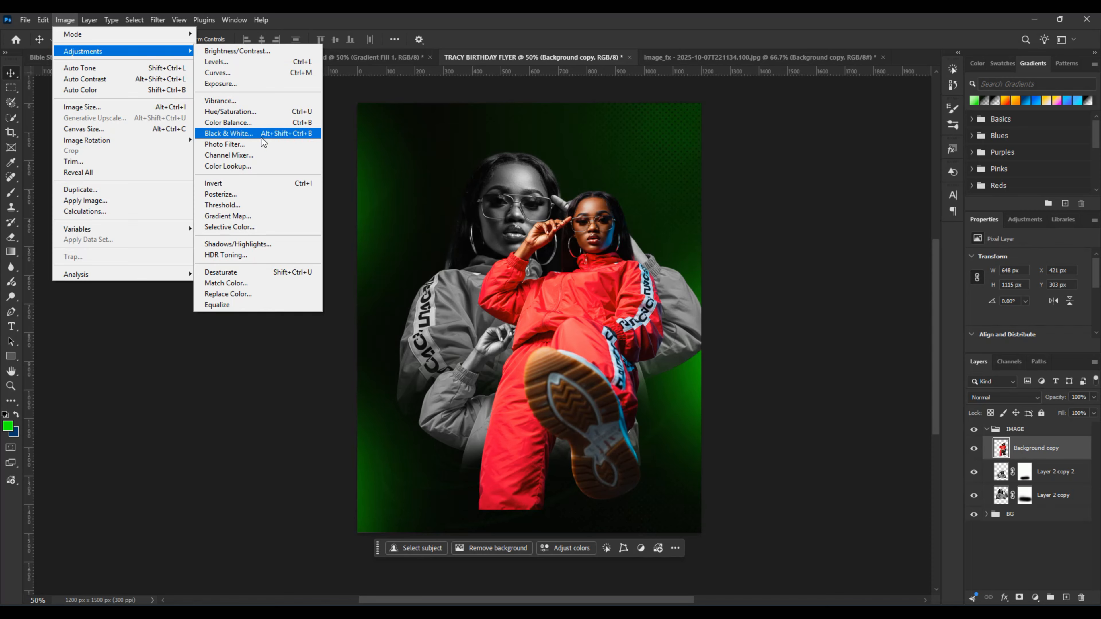
click(258, 138)
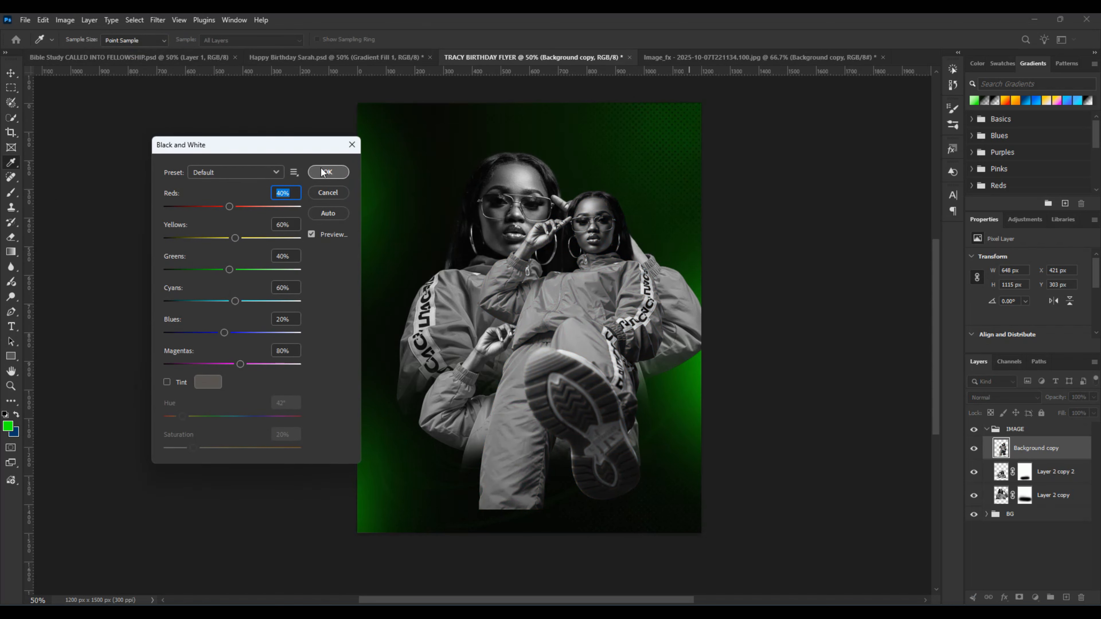
click(324, 172)
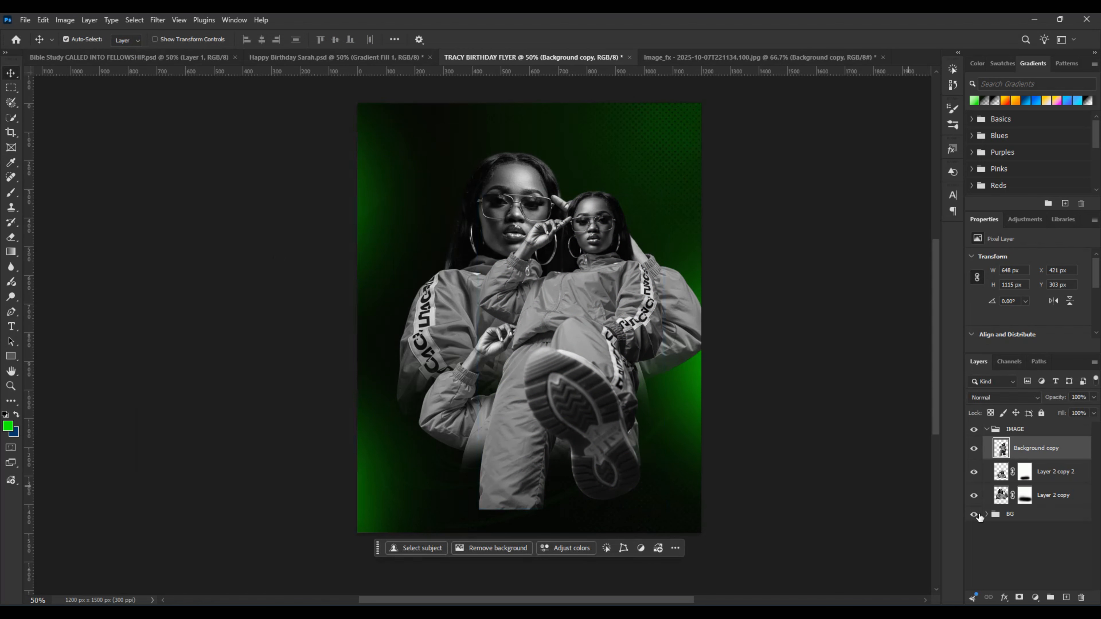
Step: Place the full-body cut-out behind the other two figures and move it to about X -48 px, Y 89 px
click(1055, 465)
click(1052, 451)
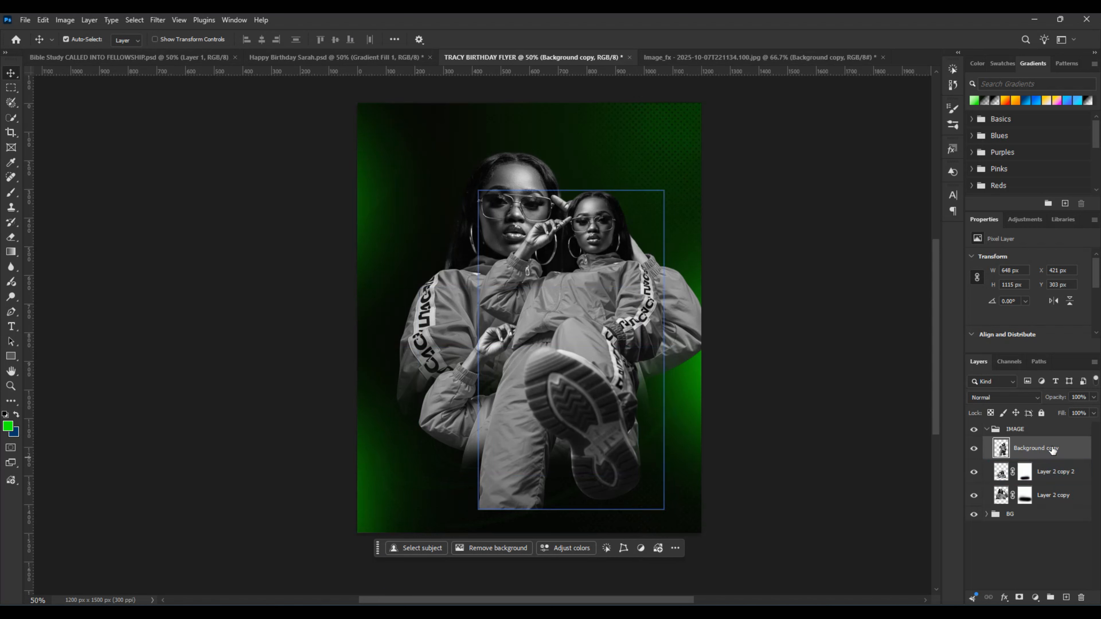
drag(1072, 451, 1068, 498)
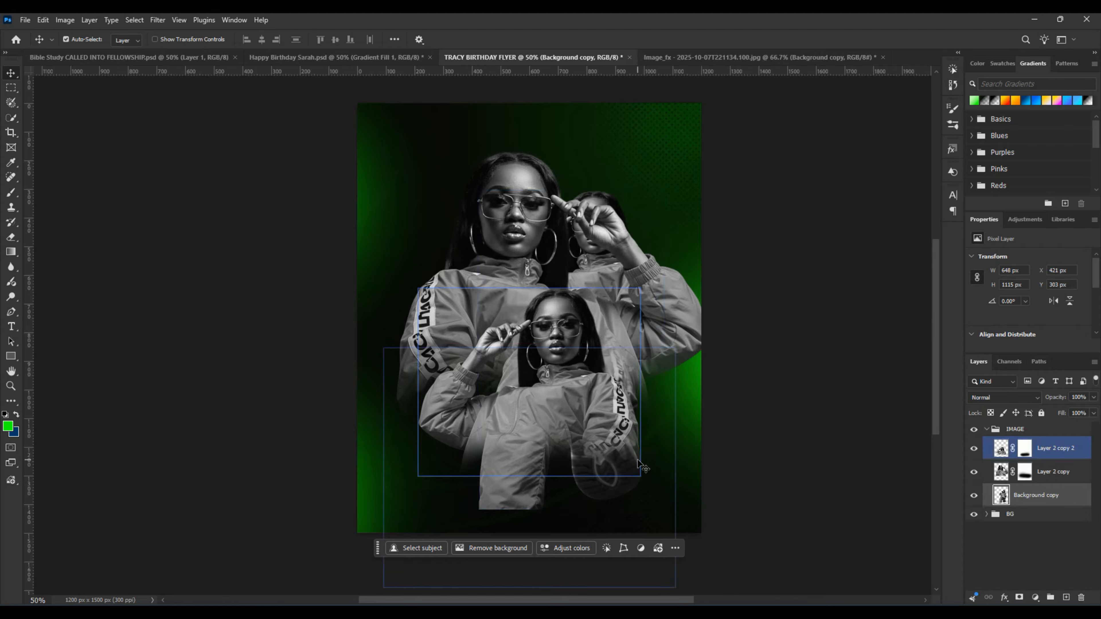
drag(655, 460, 523, 400)
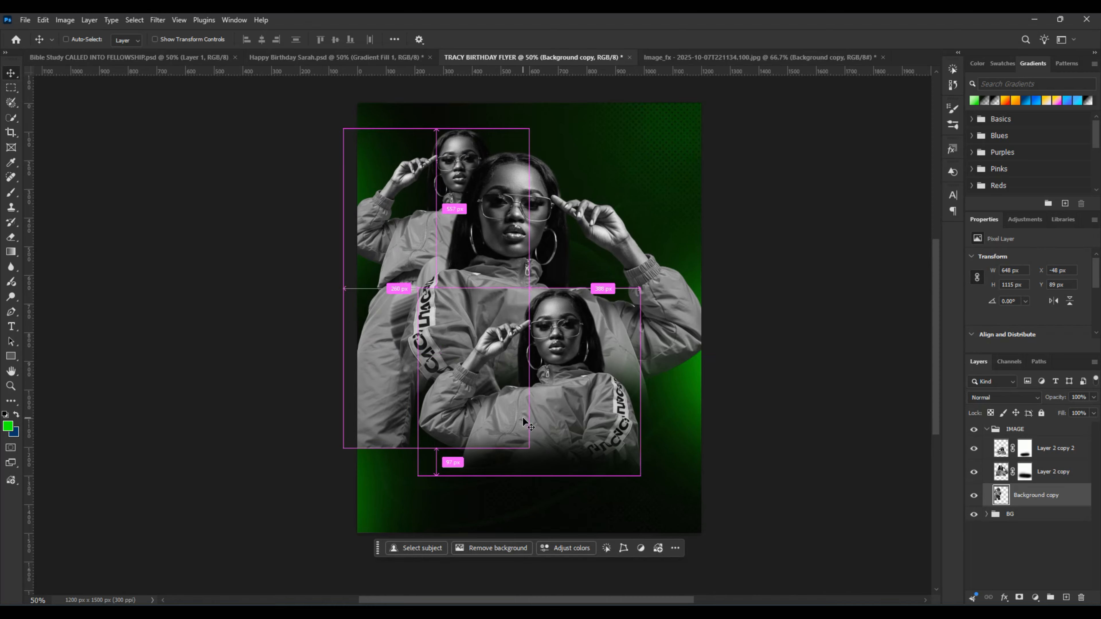
Step: Scale the full-body cut-out to about 79%, rotate it about -13.7°, and centre it at about X 280 px, Y 577 px
key(ctrl+t)
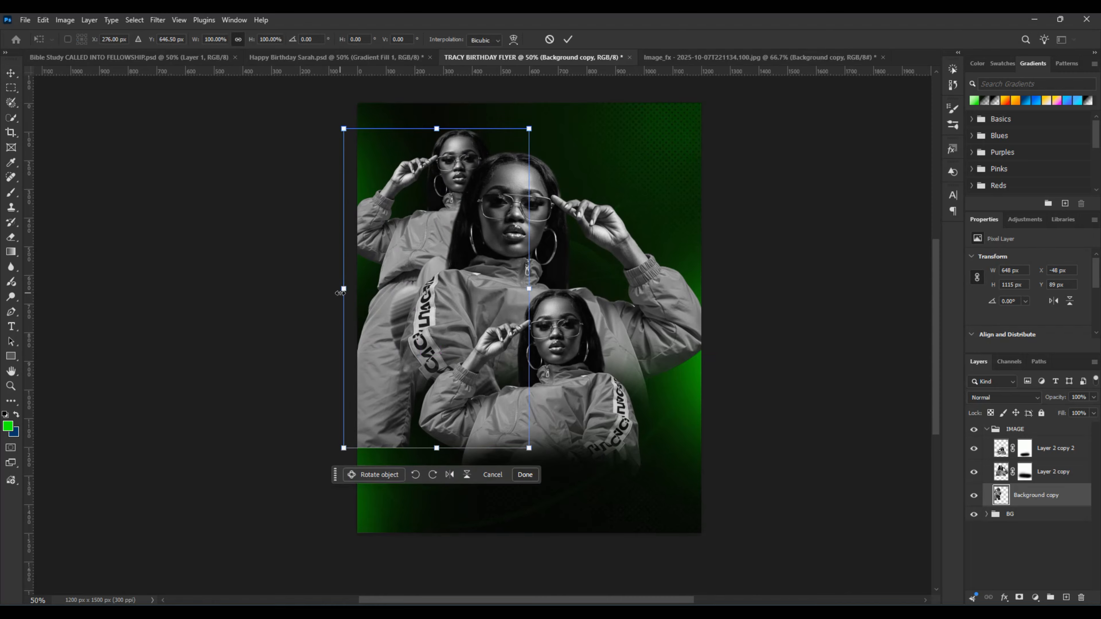
drag(344, 289, 381, 288)
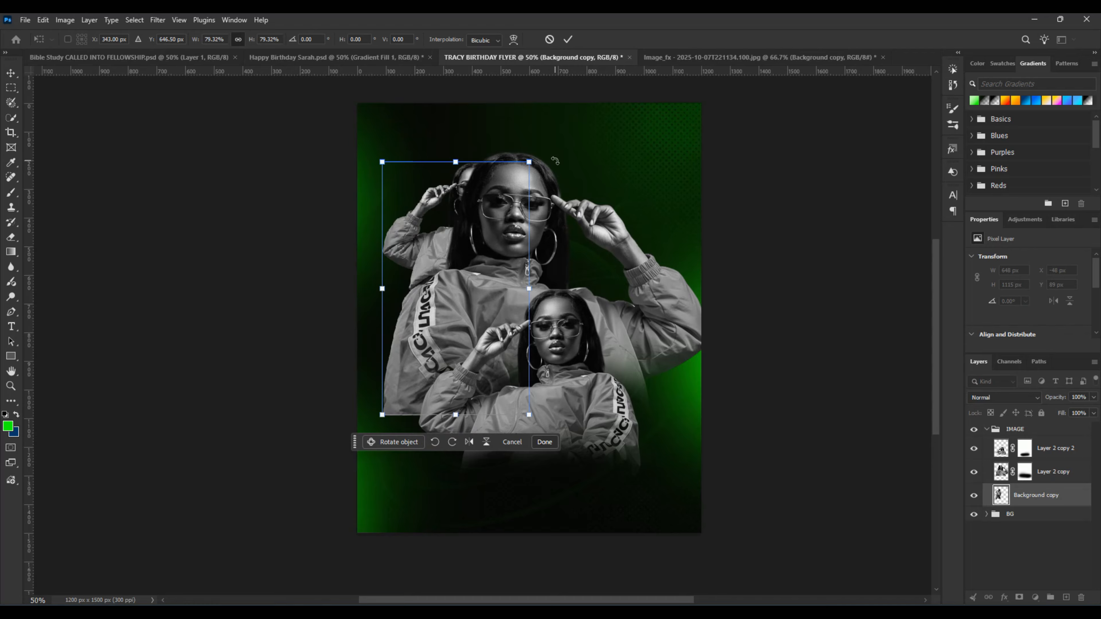
drag(559, 163, 527, 141)
drag(501, 324, 485, 302)
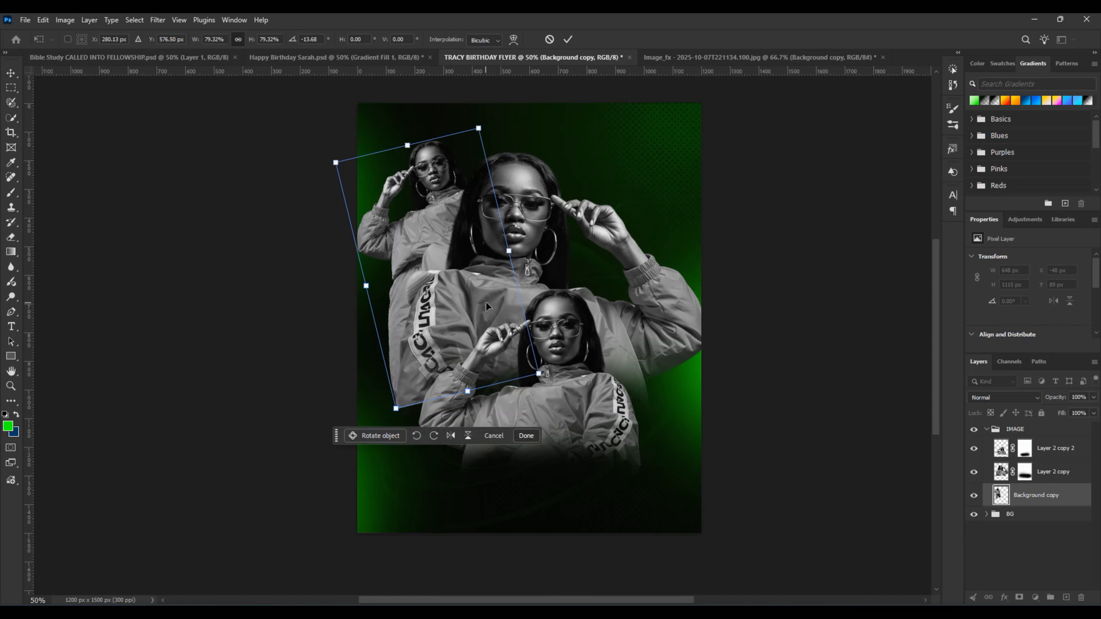
click(568, 40)
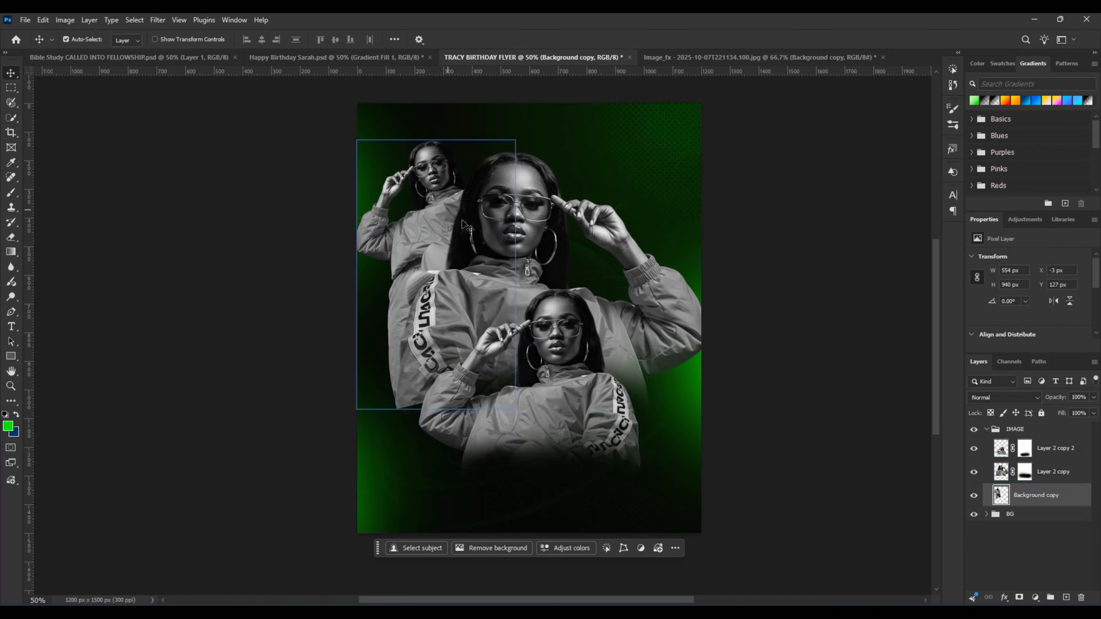
Step: Add a layer mask to the full-body cut-out and fade its lower body with a soft black brush at 69% flow
click(1019, 598)
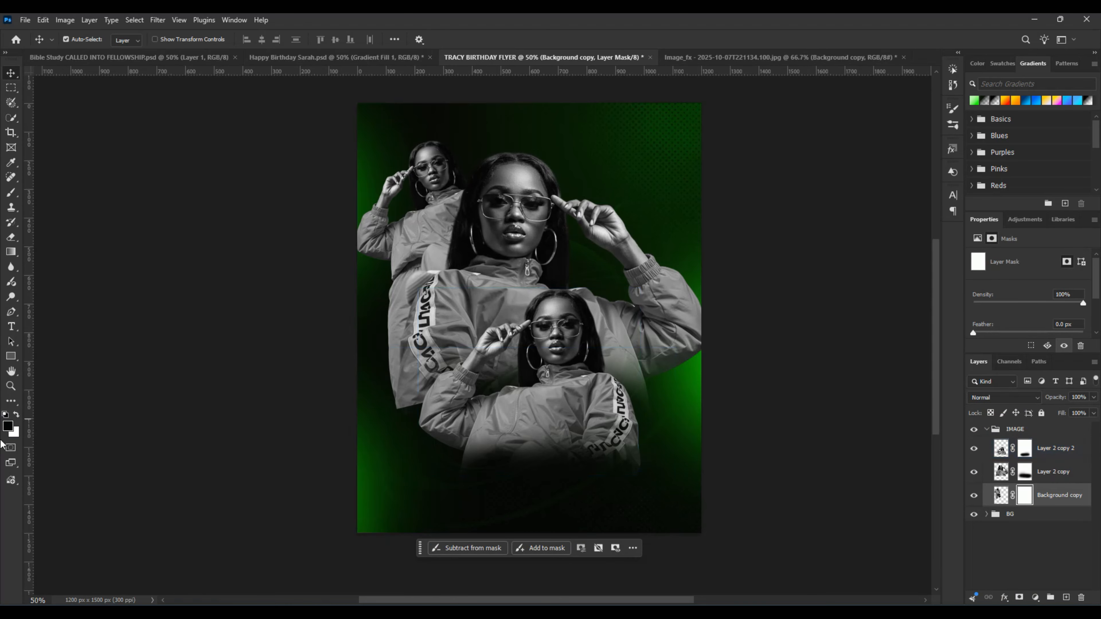
click(9, 192)
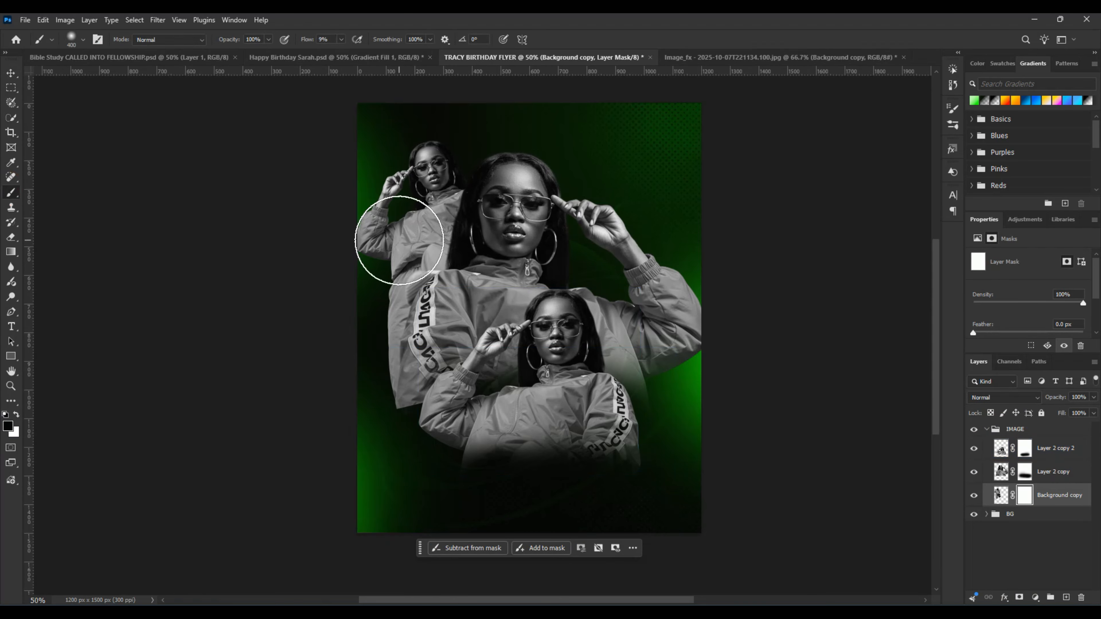
key(bracketright)
key(bracketright)
key(bracketright)
key(bracketright)
key(bracketright)
key(bracketright)
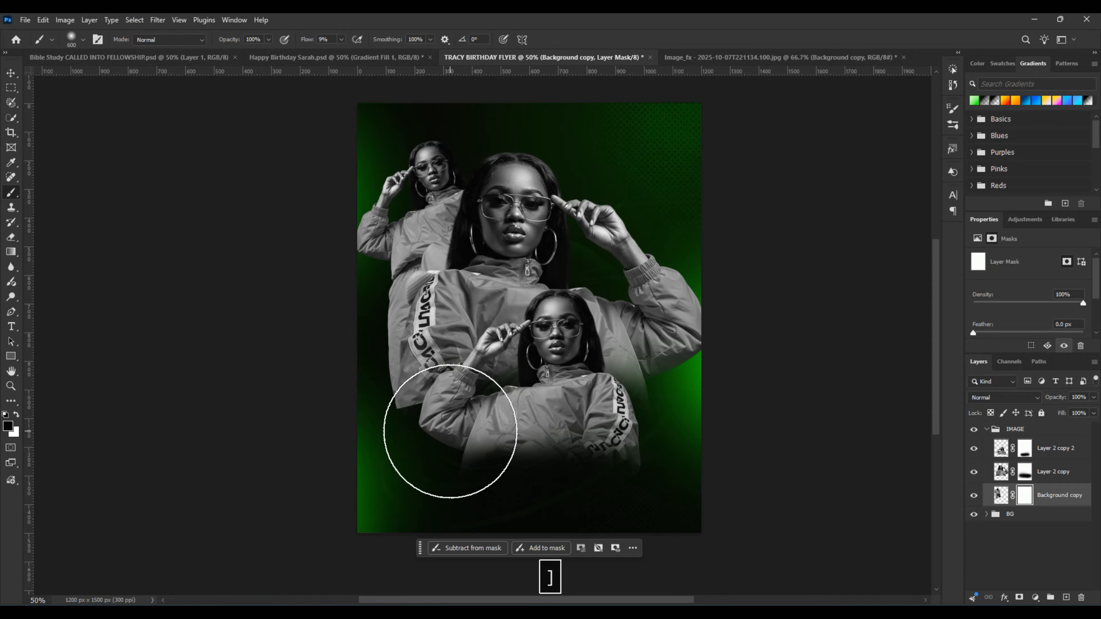
drag(308, 43, 342, 53)
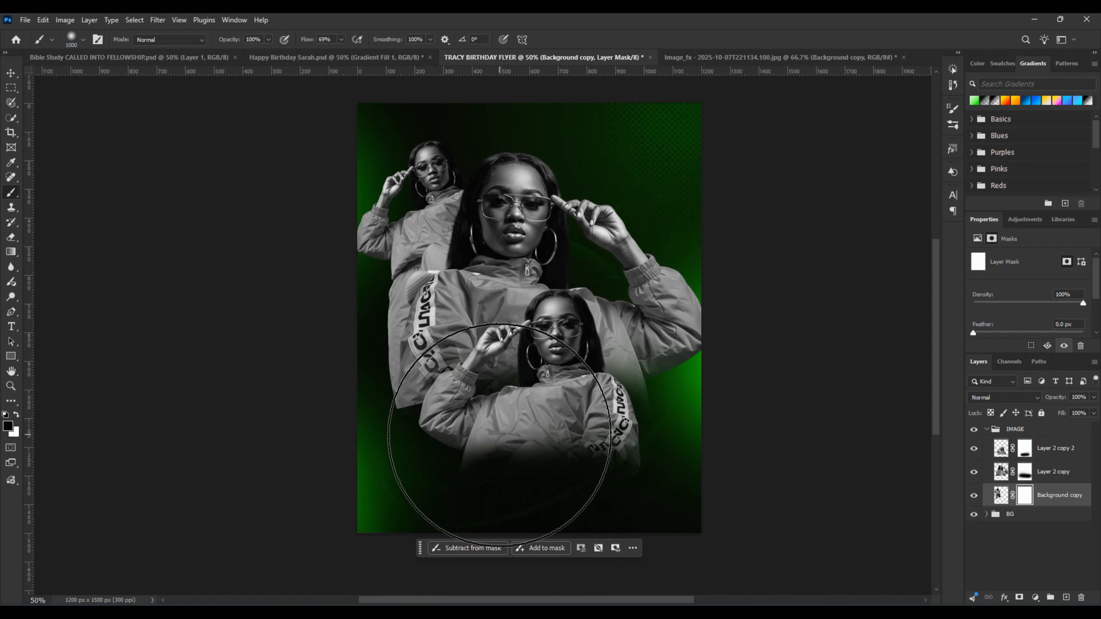
key(bracketleft)
key(bracketleft)
key(bracketleft)
drag(502, 392, 425, 435)
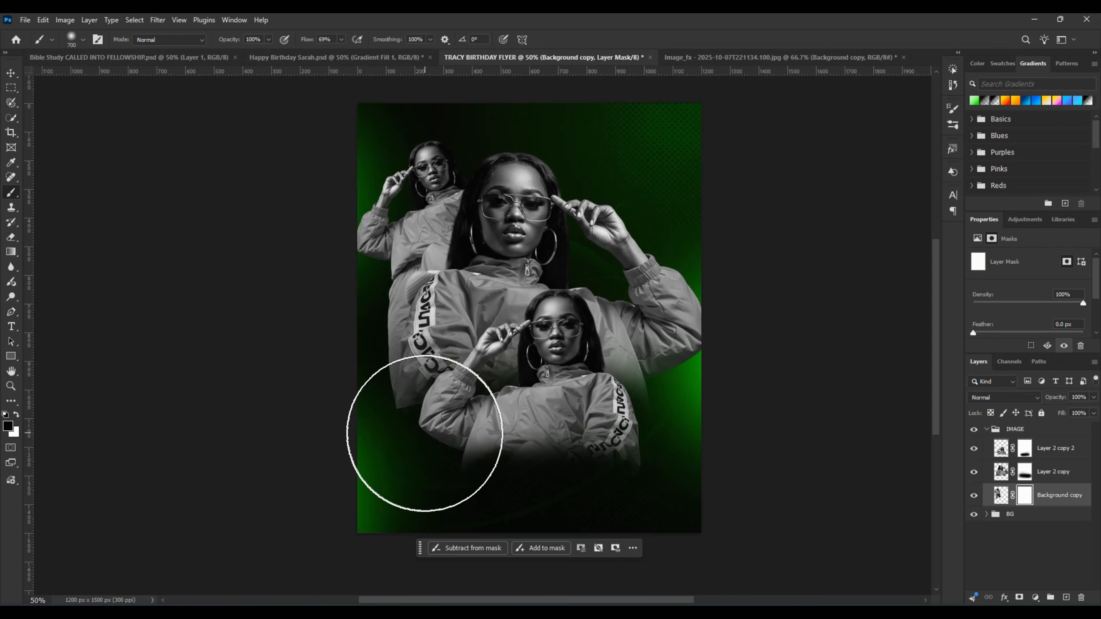
key(bracketleft)
key(bracketleft)
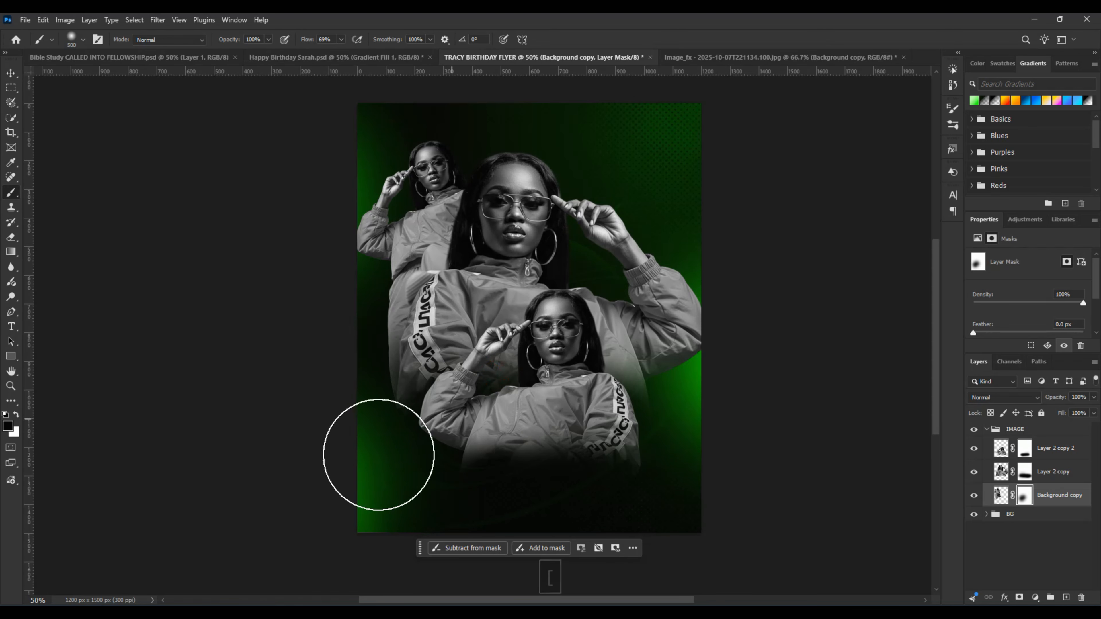
mouse_move(356, 449)
mouse_down()
mouse_move(385, 369)
mouse_move(396, 401)
mouse_move(419, 396)
mouse_move(383, 405)
mouse_move(496, 363)
mouse_move(490, 347)
mouse_move(505, 361)
mouse_move(484, 381)
mouse_up()
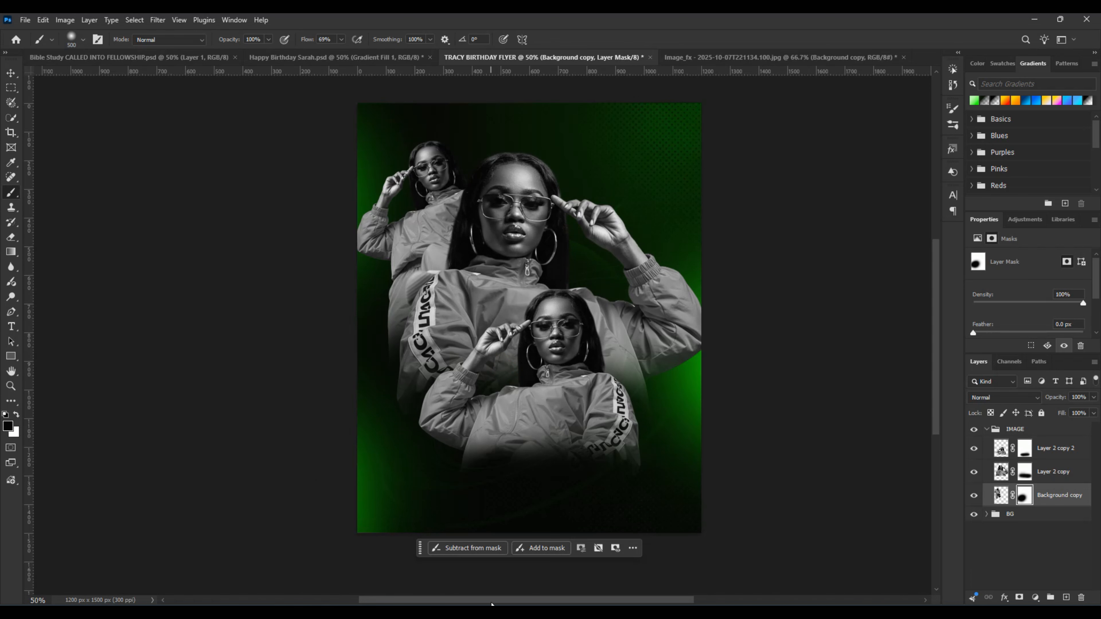
Step: Shift the full-body cut-out slightly inward from the flyer's edge and tilt it slightly counterclockwise
key(b)
key(v)
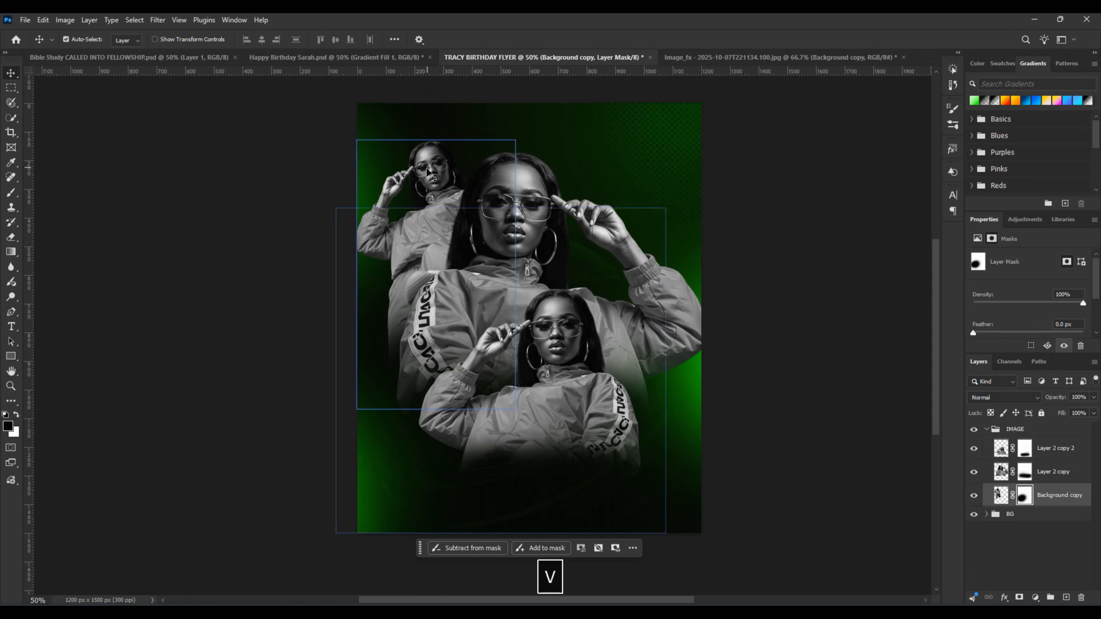
drag(431, 172, 443, 170)
key(ctrl+t)
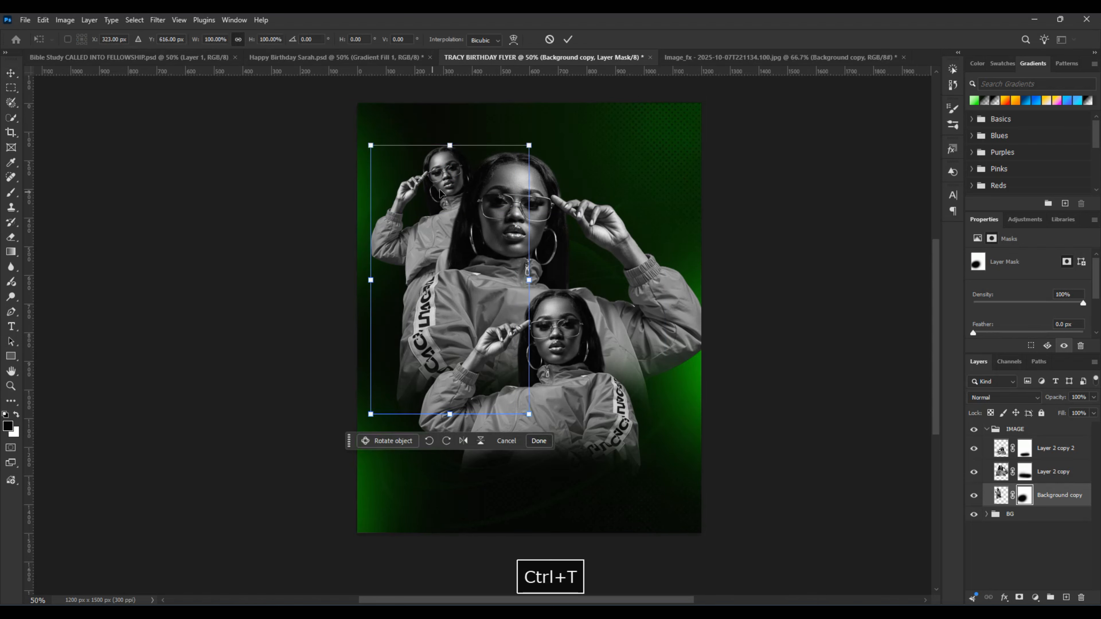
drag(541, 144, 510, 129)
click(564, 40)
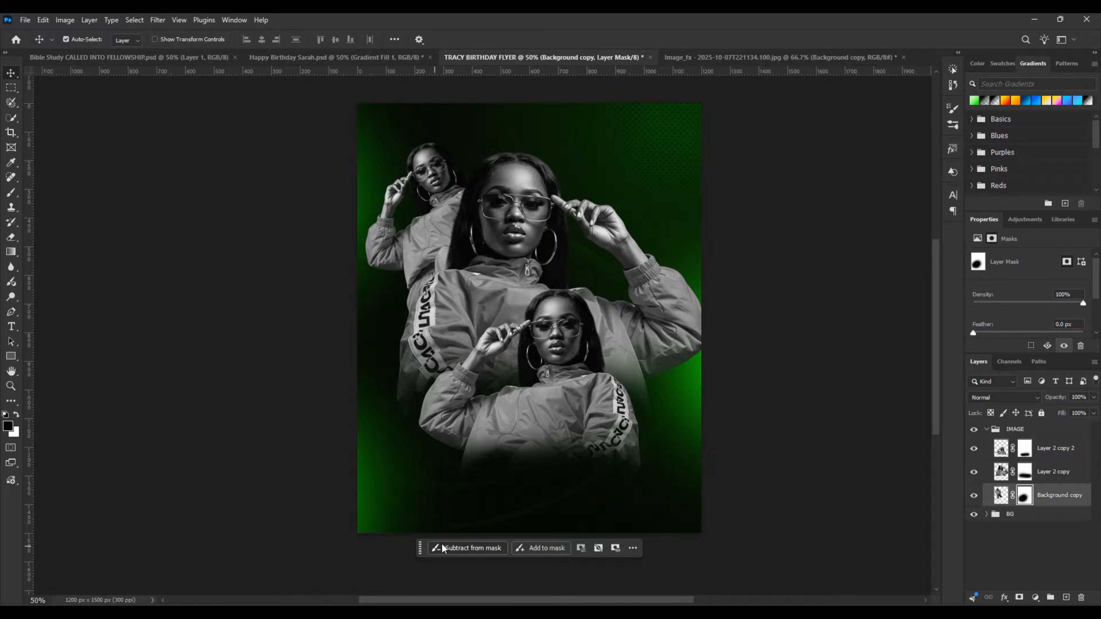
Step: Collapse the IMAGE group and save the flyer as a Photoshop document in the PSD folder, keeping the suggested file name
click(983, 430)
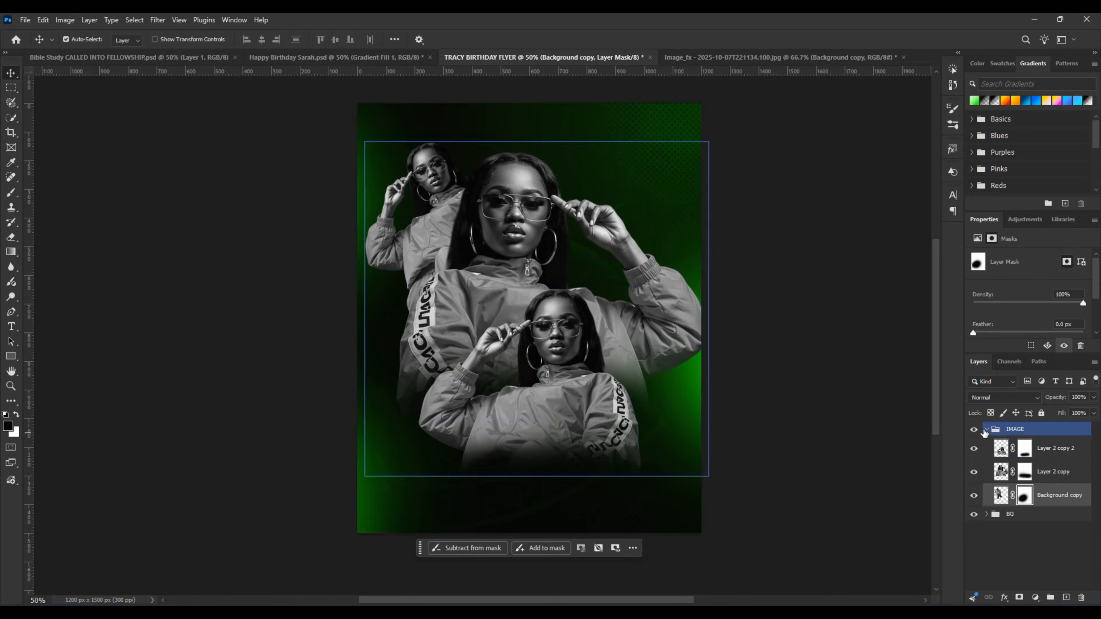
click(986, 431)
key(ctrl)
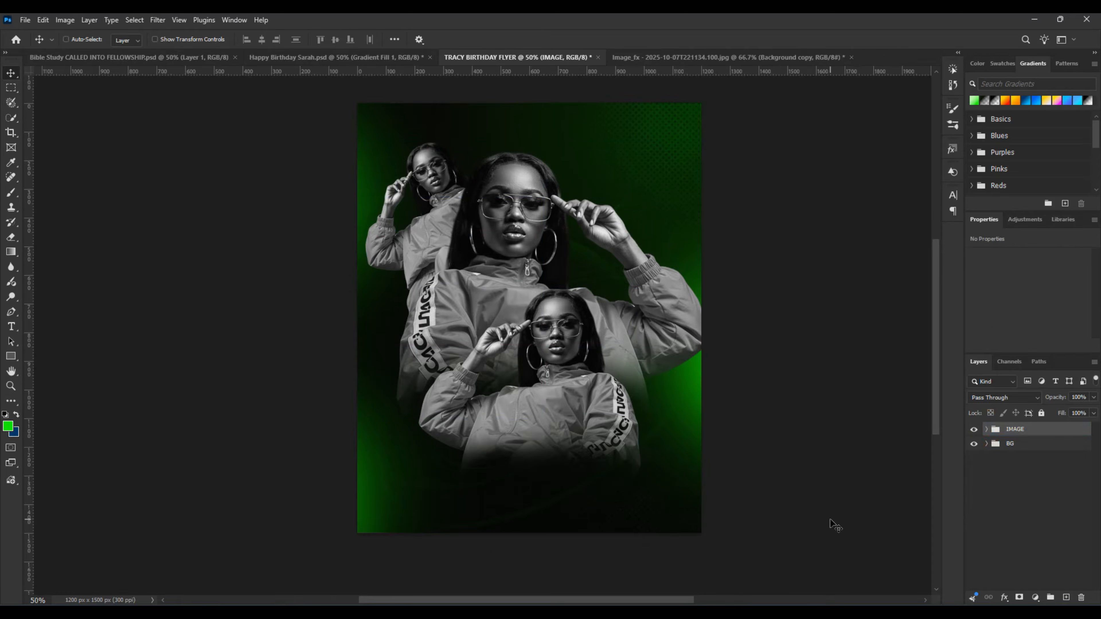
click(25, 20)
click(41, 149)
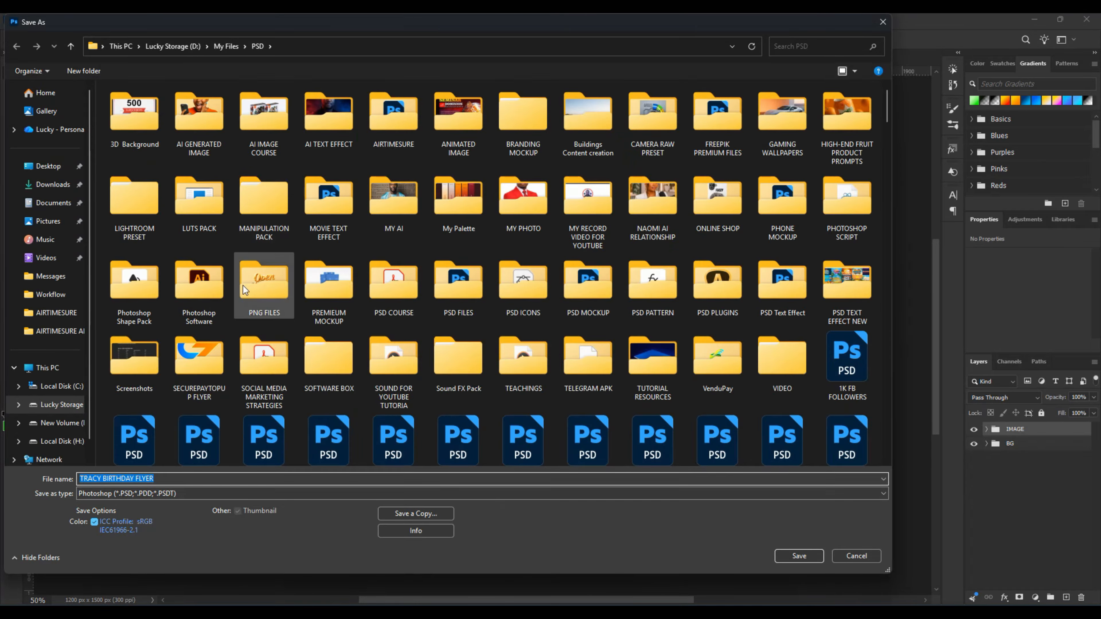
click(787, 557)
click(677, 185)
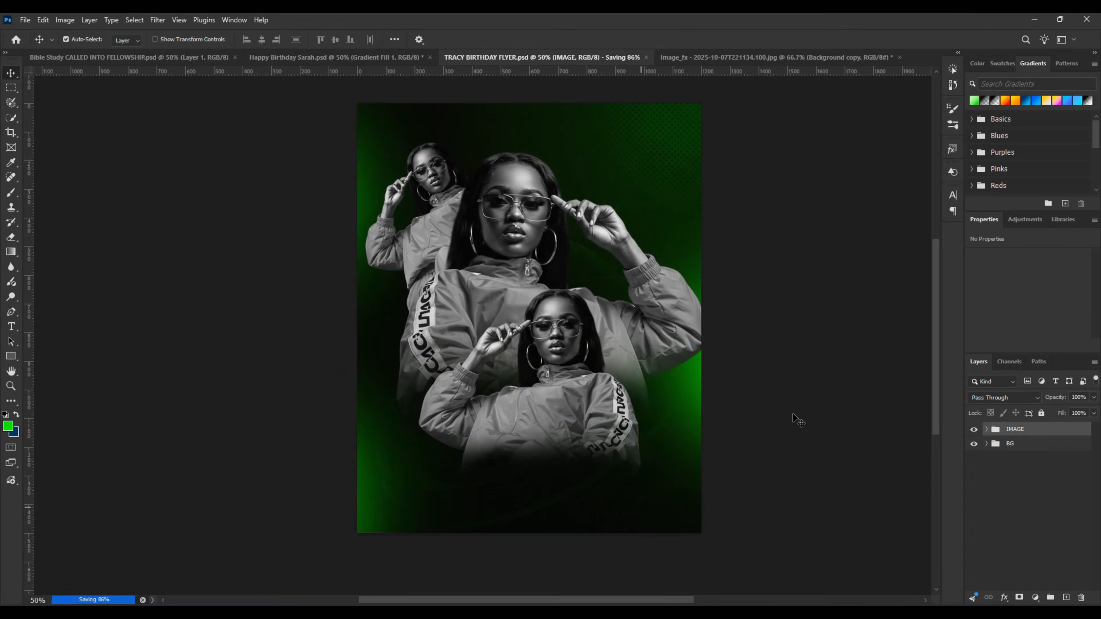
Step: Scale the IMAGE group to about 92.27% and centre it at about X 625.5 px, Y 750 px
key(ctrl+t)
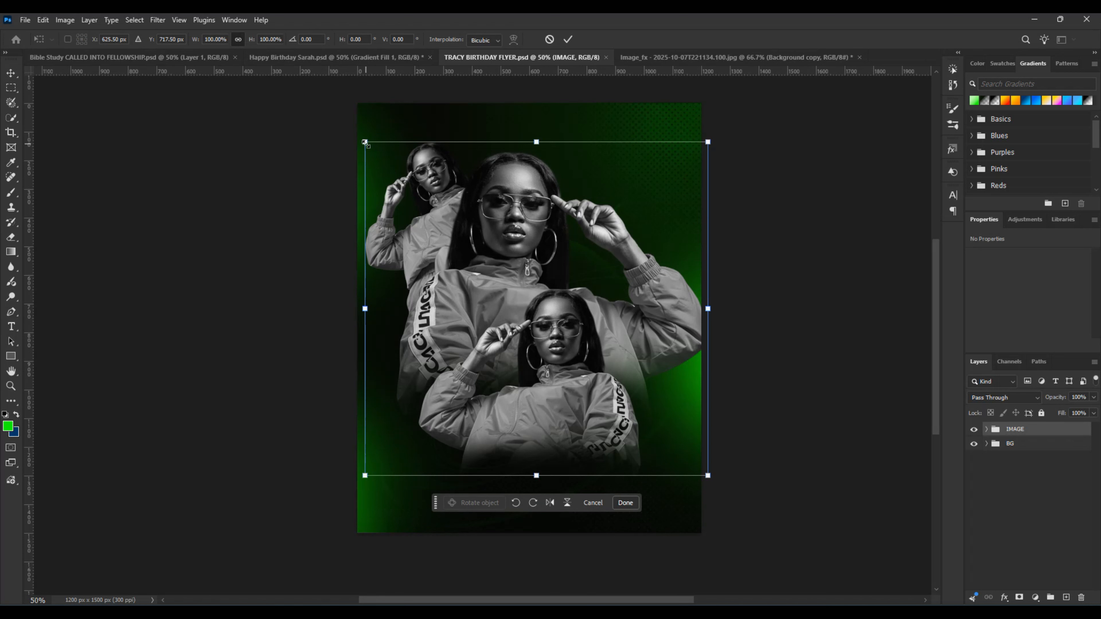
drag(365, 142, 374, 163)
drag(595, 318, 594, 328)
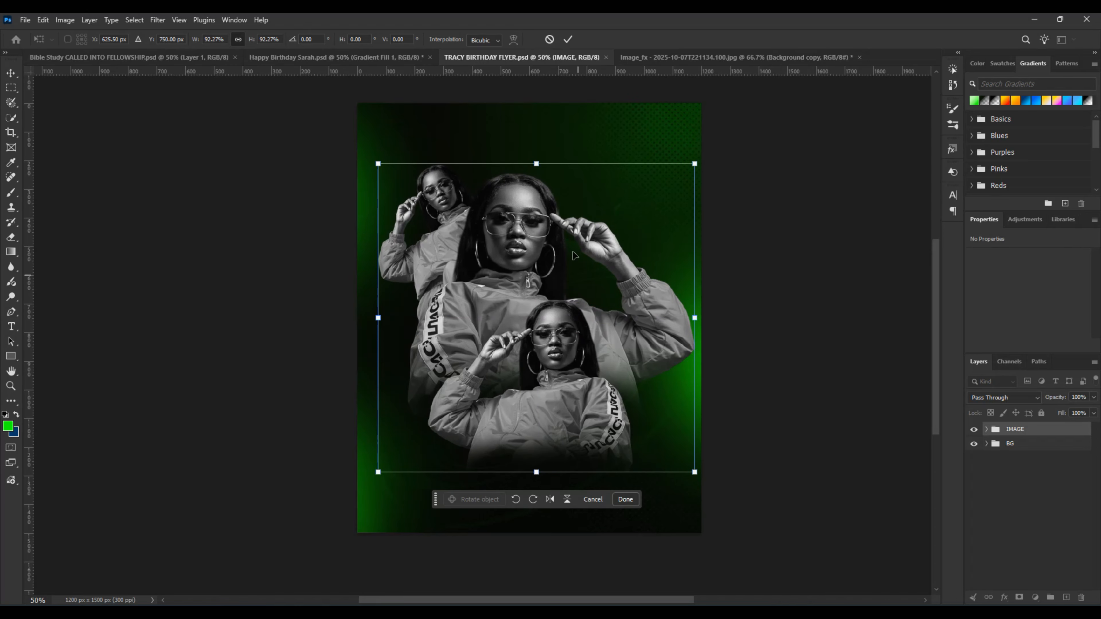
click(568, 40)
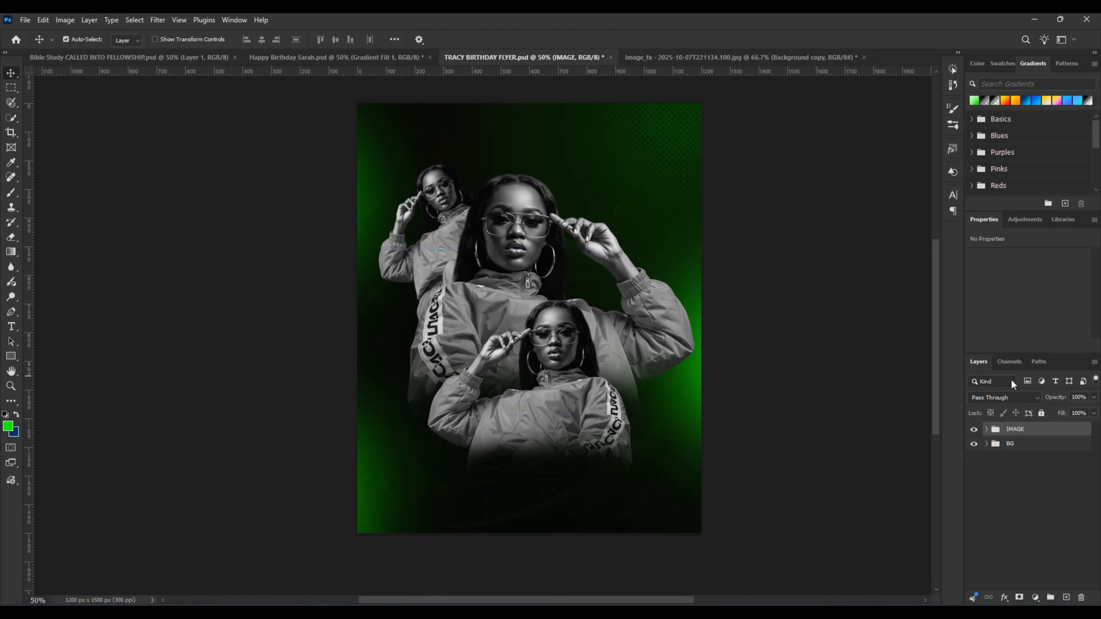
Step: Hide the IMAGE group and draw a green rectangle about 325 x 80 px above Layer 1 in the BG group, at about X 287 px, Y 220 px
click(973, 429)
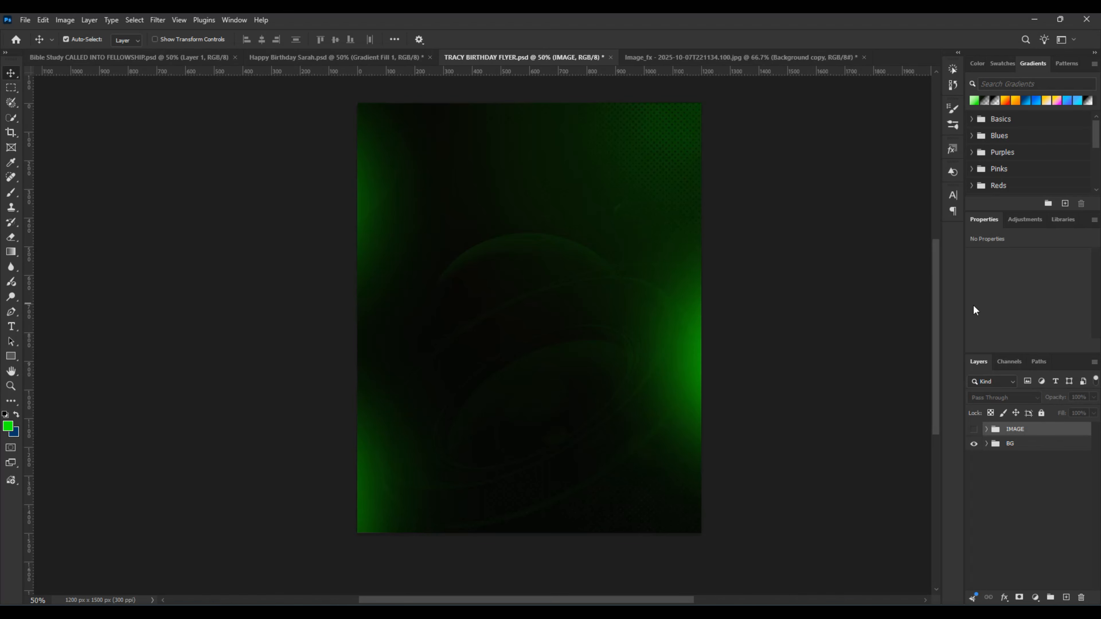
click(1001, 444)
click(986, 444)
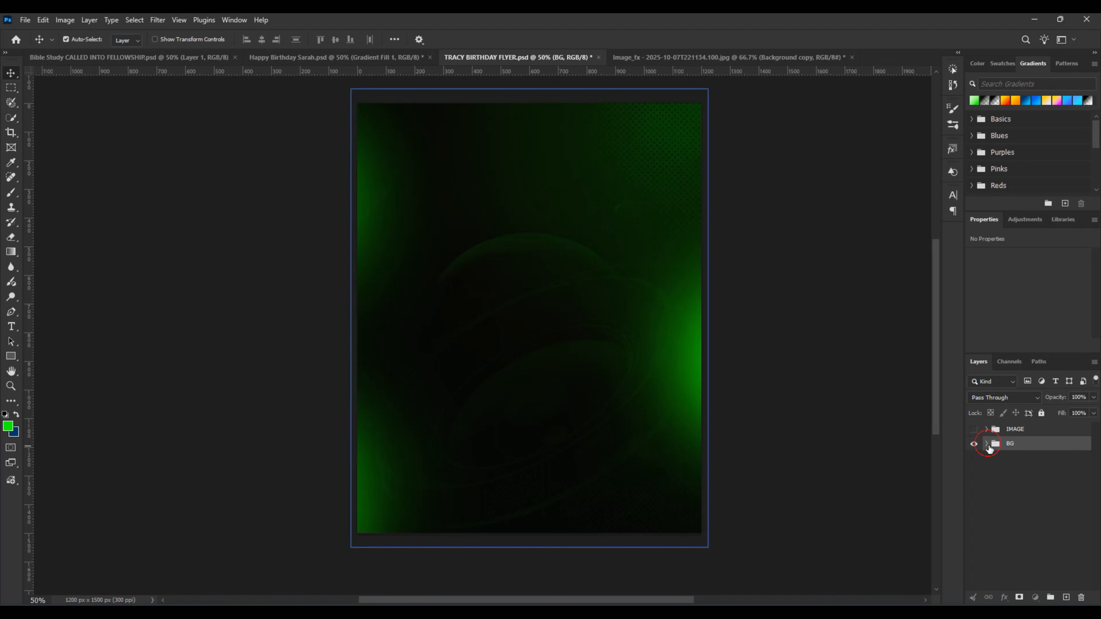
click(1027, 463)
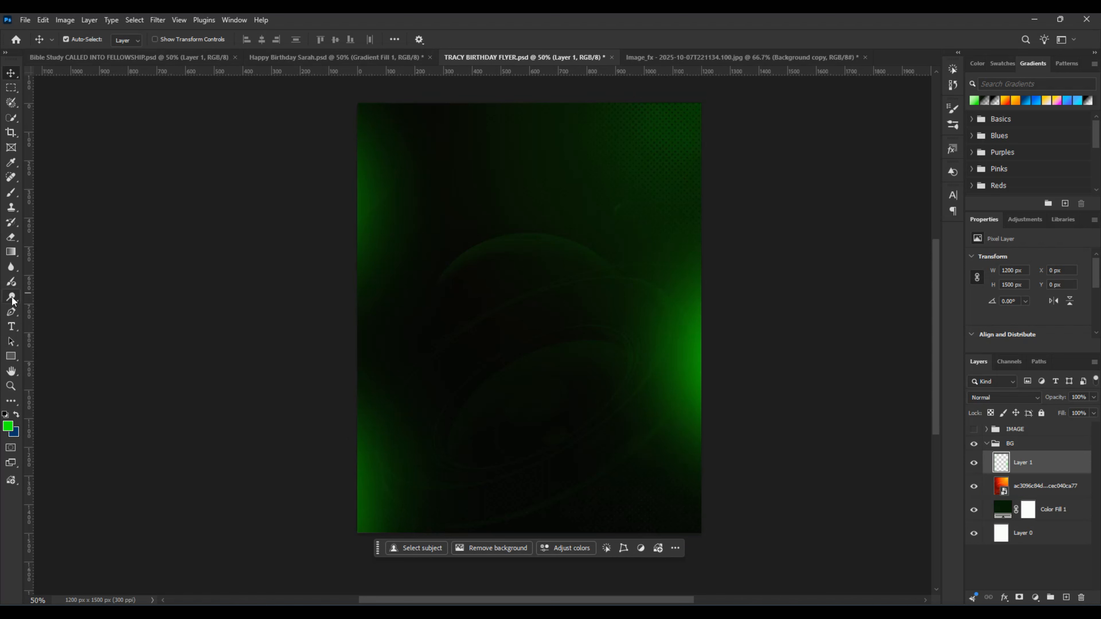
click(12, 358)
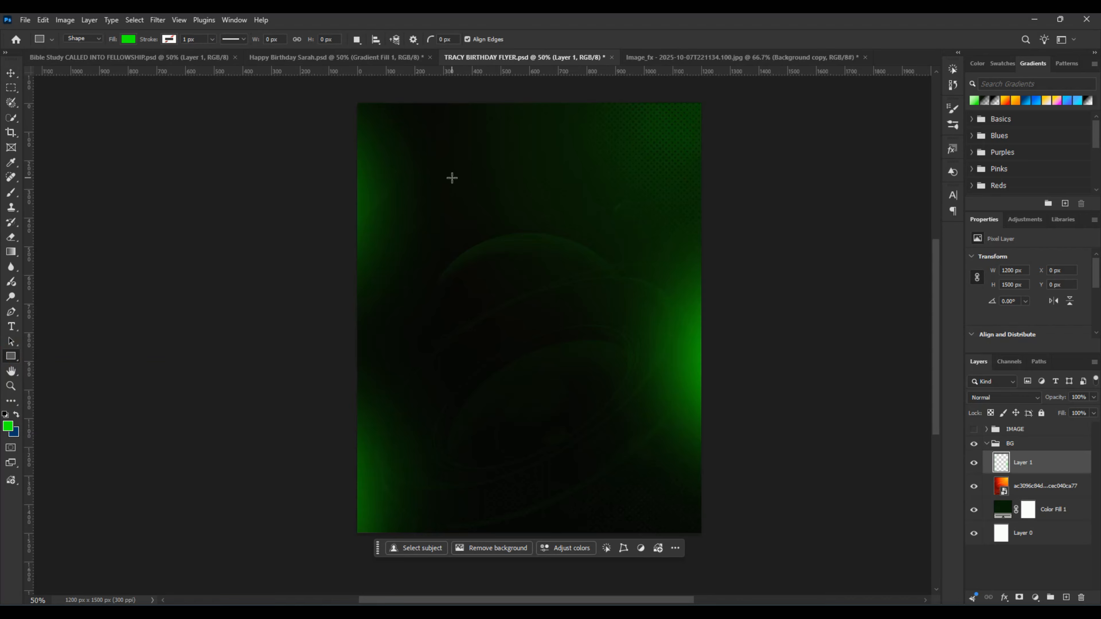
drag(441, 167, 533, 189)
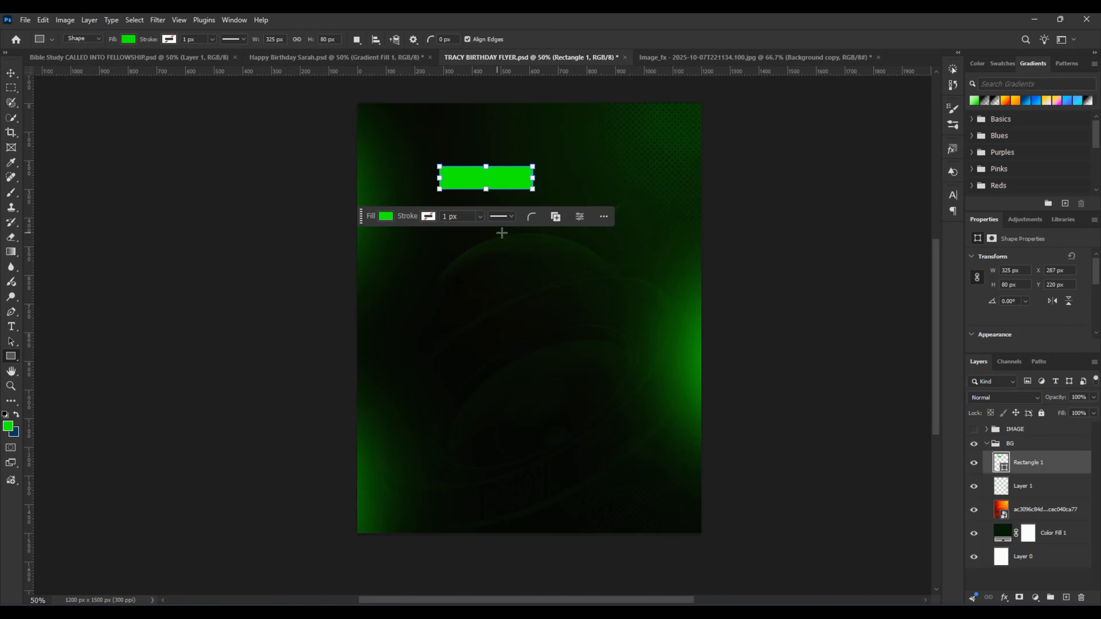
click(9, 72)
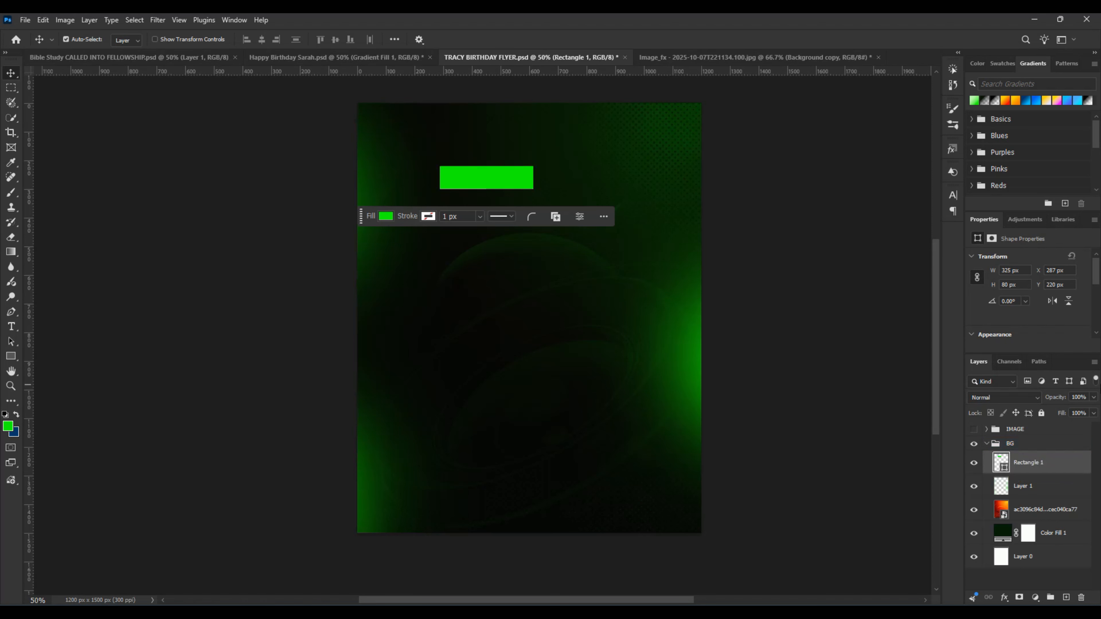
Step: Set the rectangle's fill colour to #b9ffa9
double_click(999, 463)
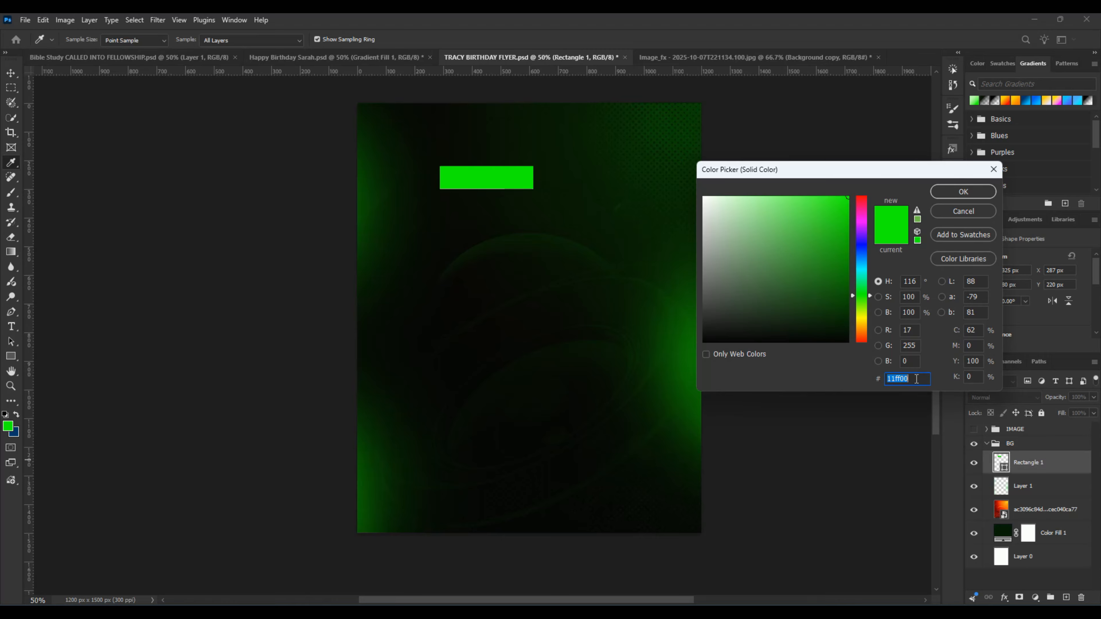
text(b)
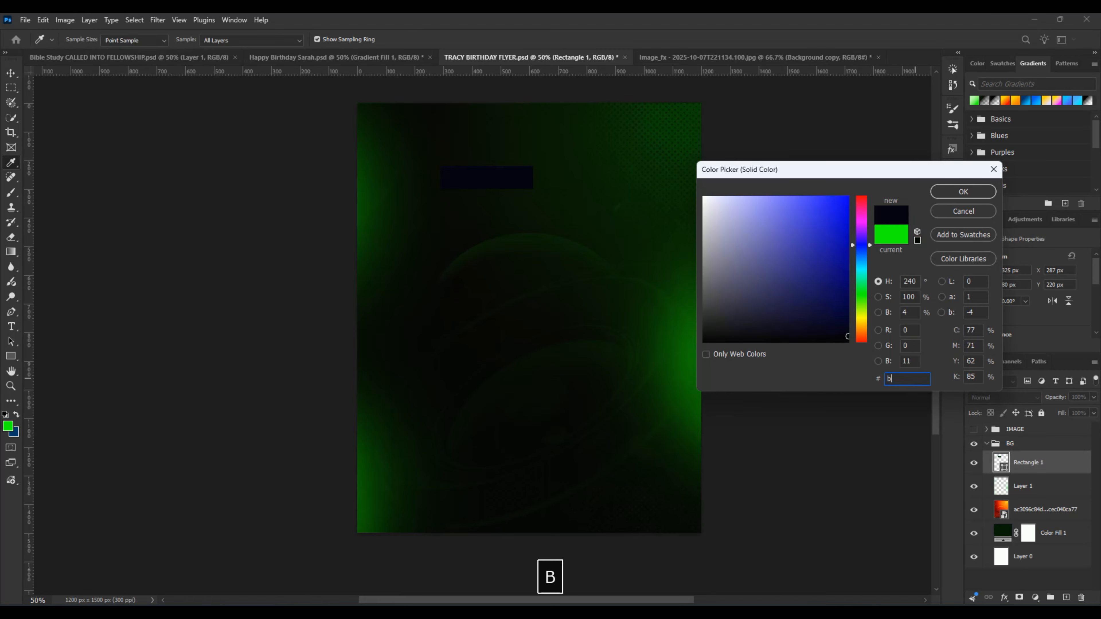
text(9)
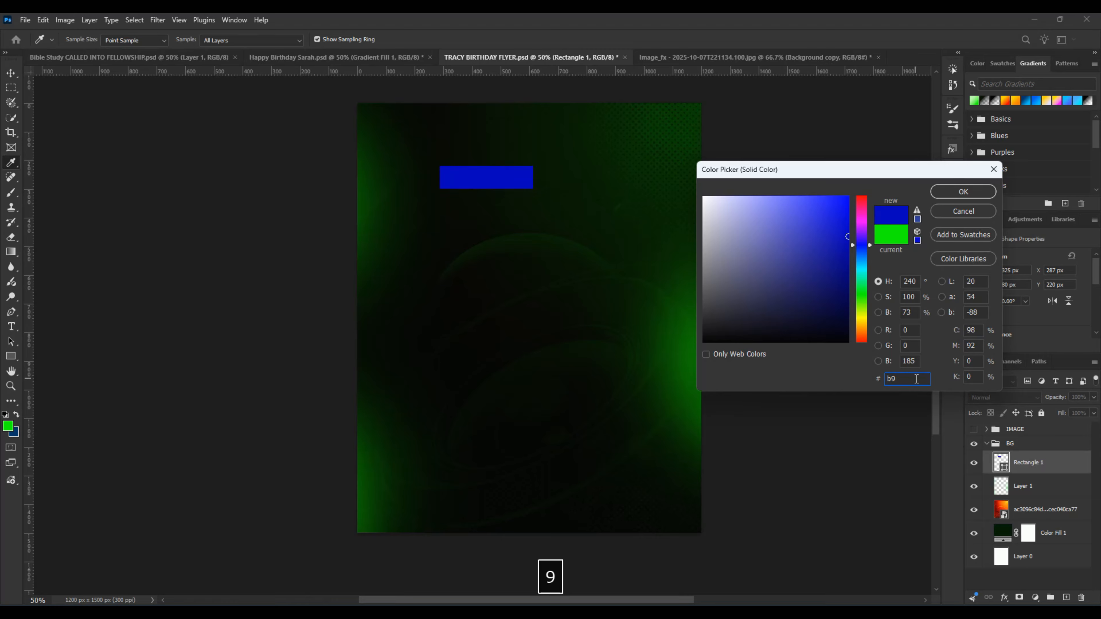
text(ff)
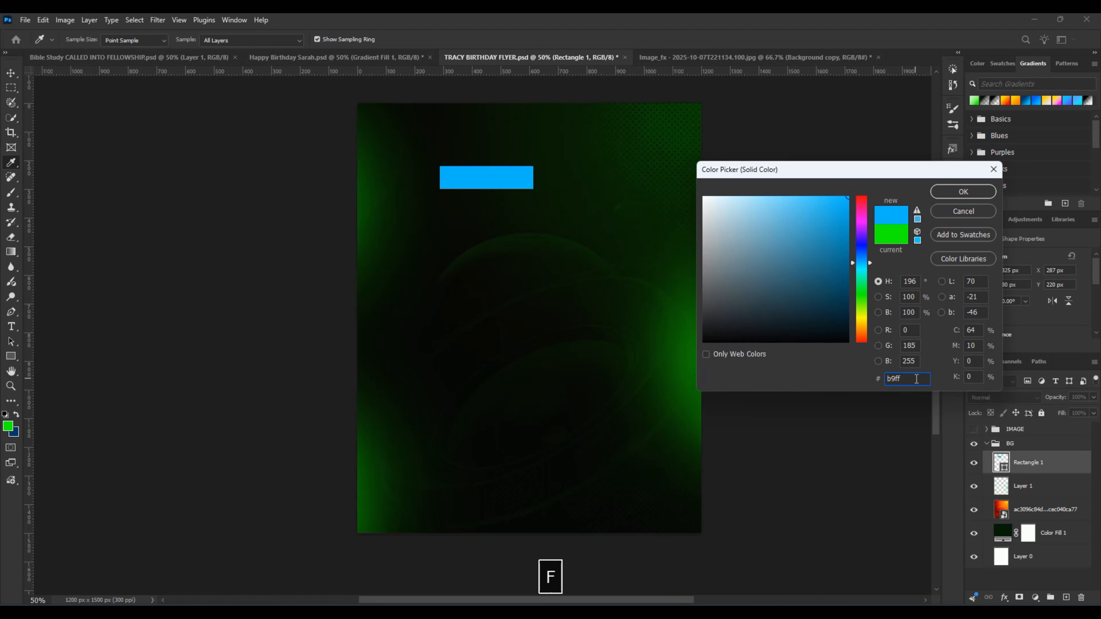
text(a)
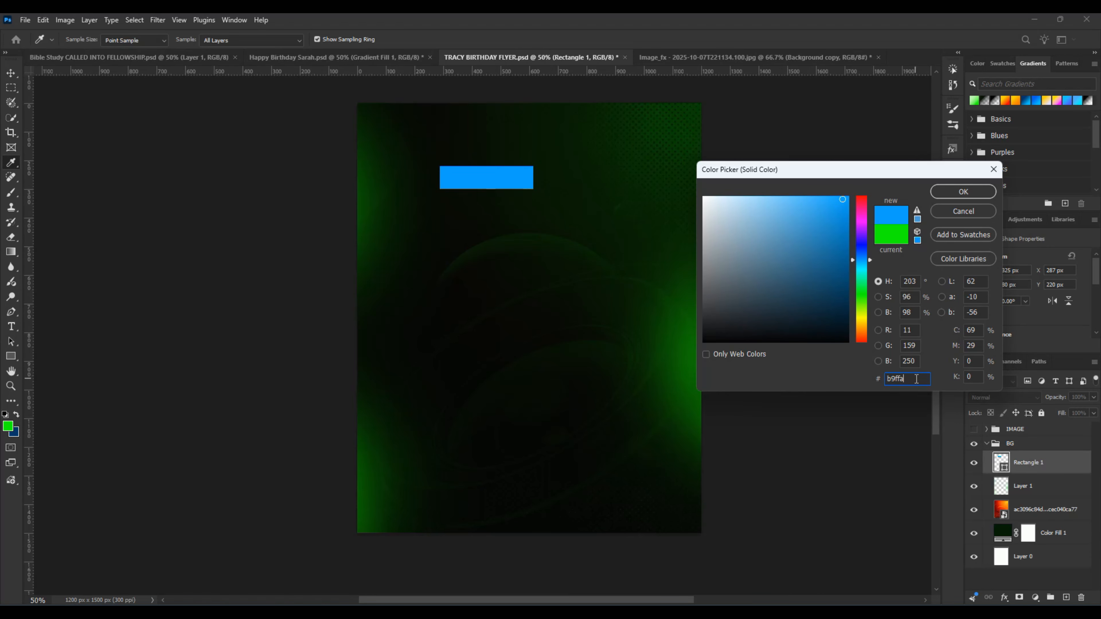
text(9)
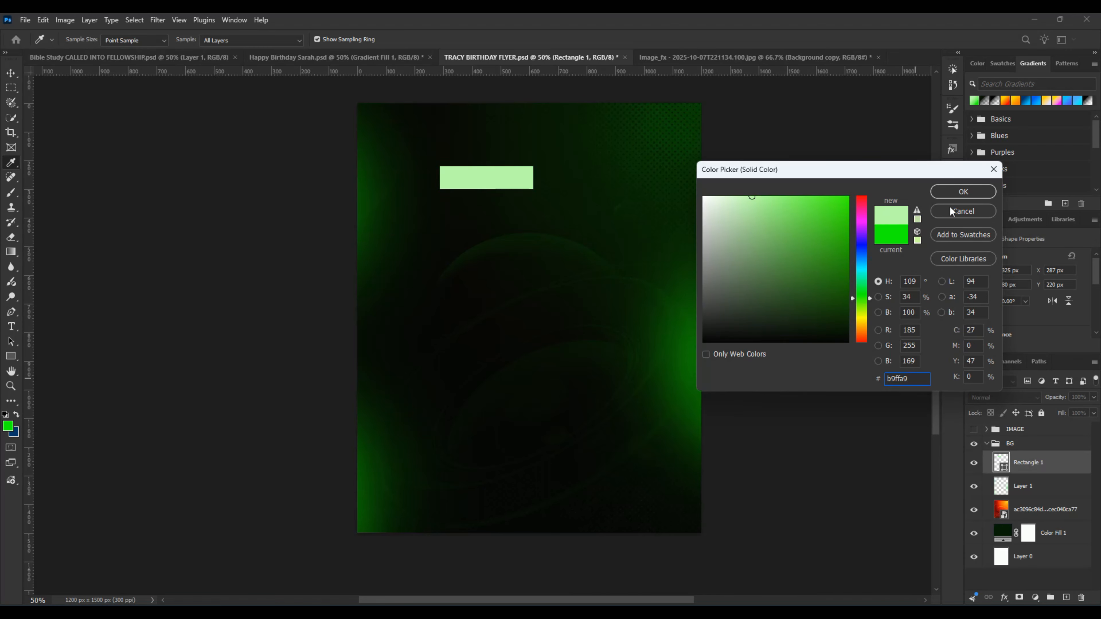
click(962, 192)
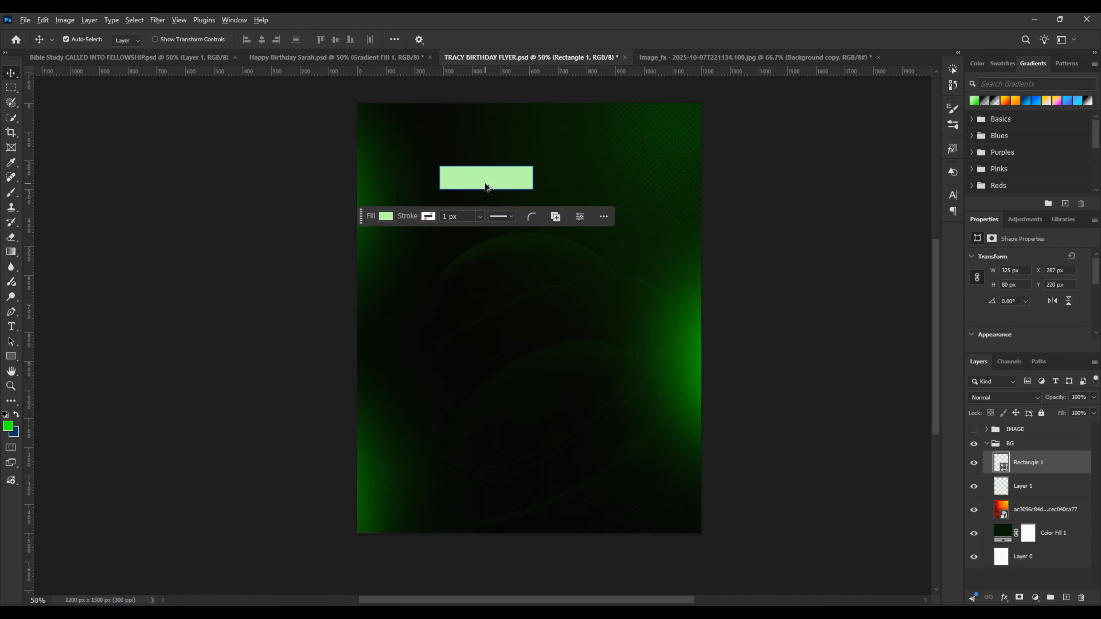
Step: Duplicate the green rectangle at X 635 px, Y 220 px, and copy both rectangles as a second row at Y 316 px
drag(482, 182, 581, 183)
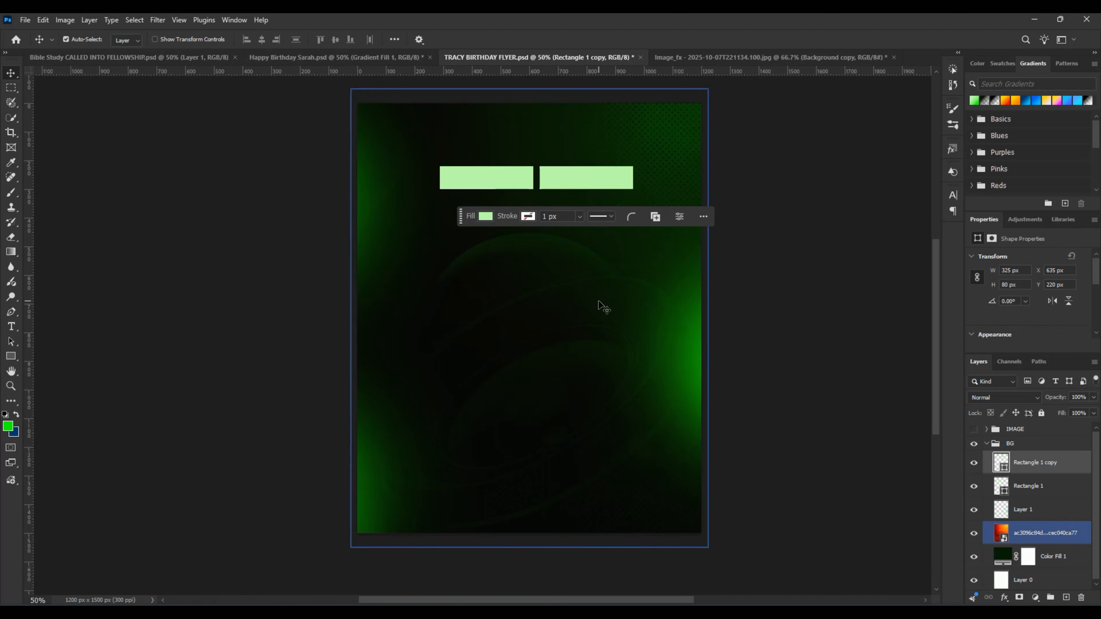
click(1029, 493)
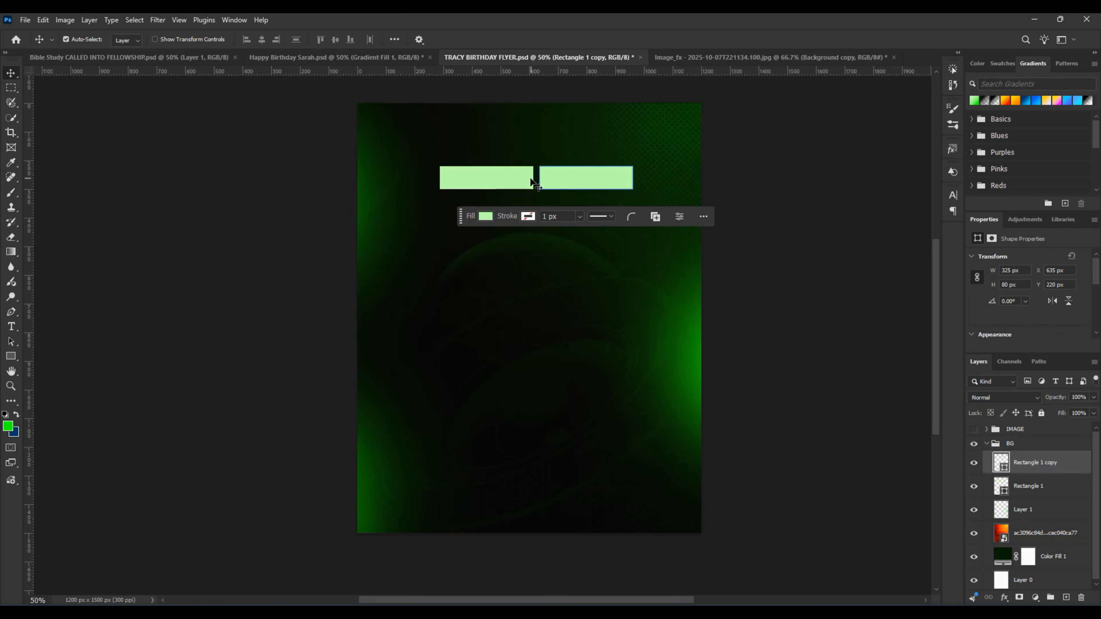
ctrl+click(1026, 486)
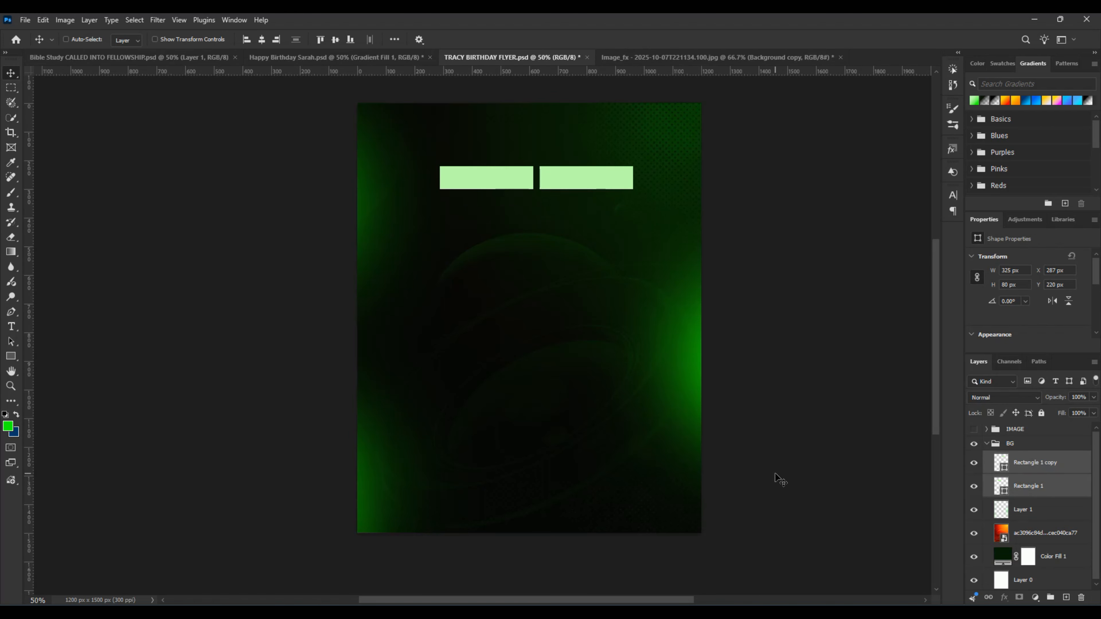
key(ctrl+j)
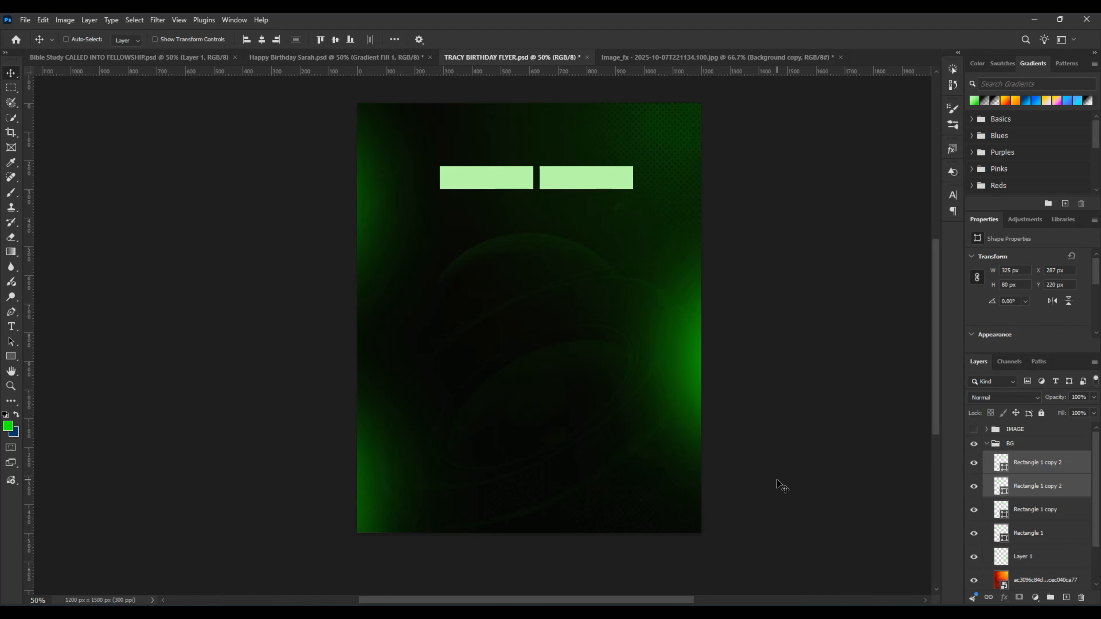
key(ctrl+t)
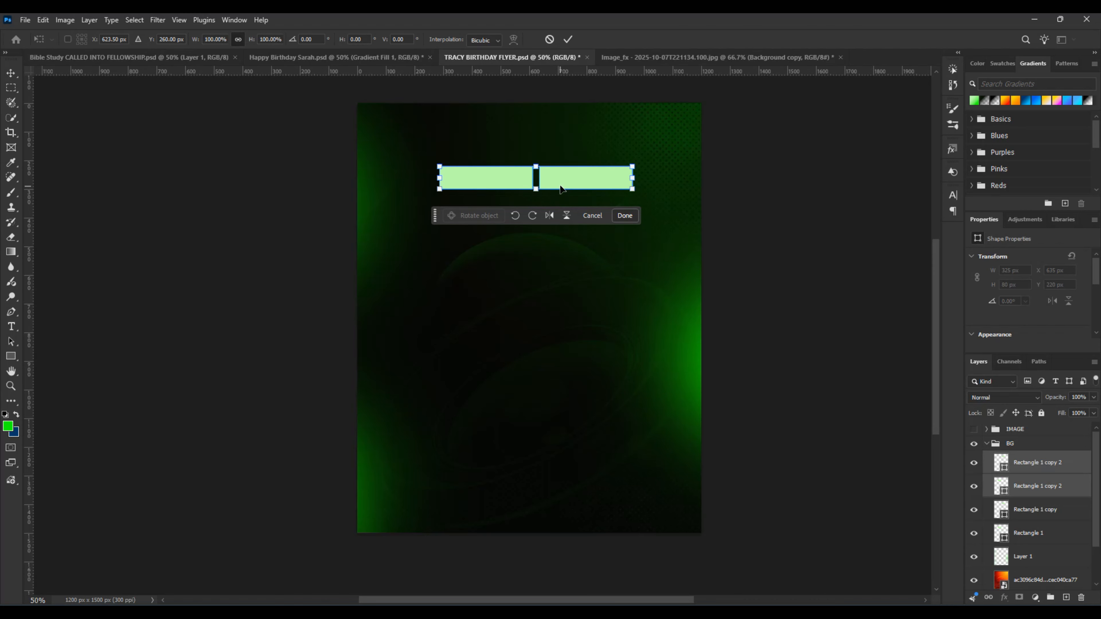
drag(559, 184, 558, 212)
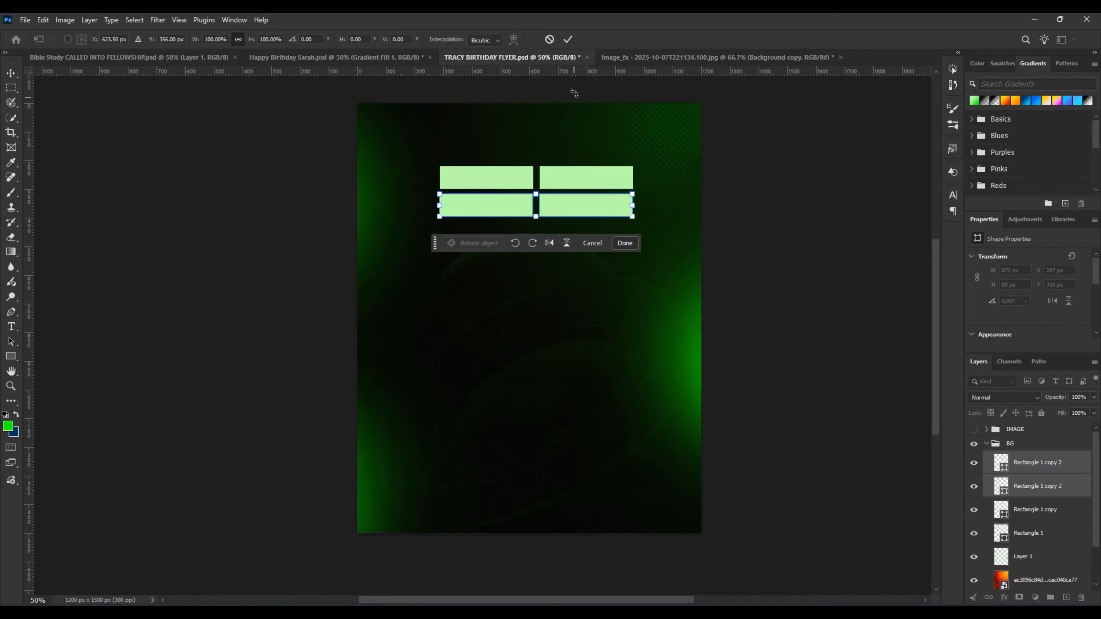
click(568, 39)
click(646, 395)
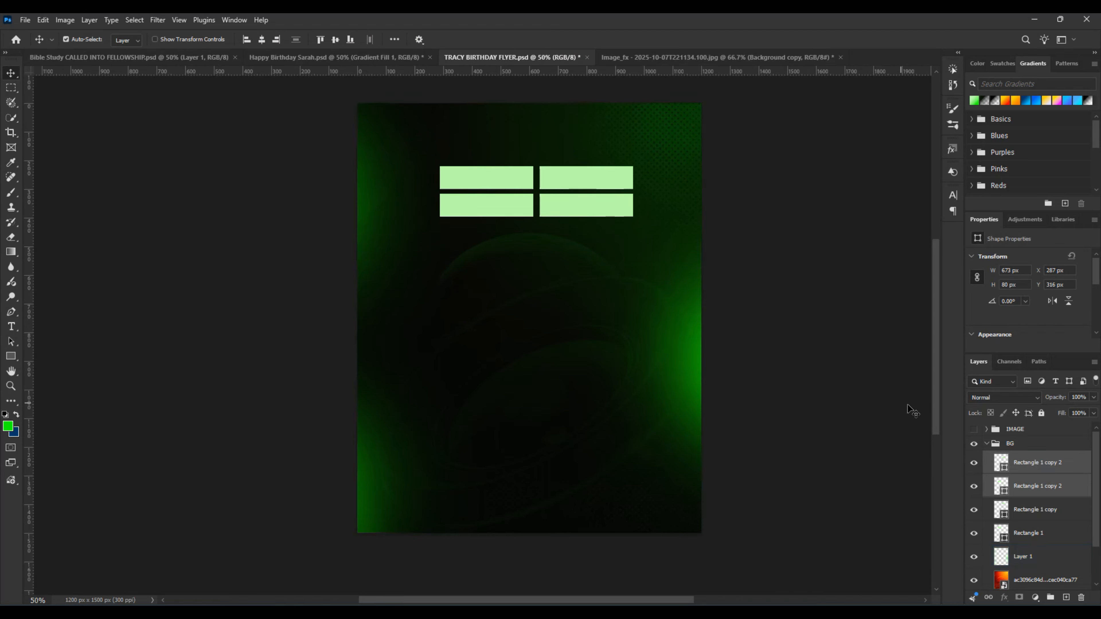
Step: Duplicate all four rectangles and place the copies directly below as two more rows, starting at Y 412 px
click(1039, 507)
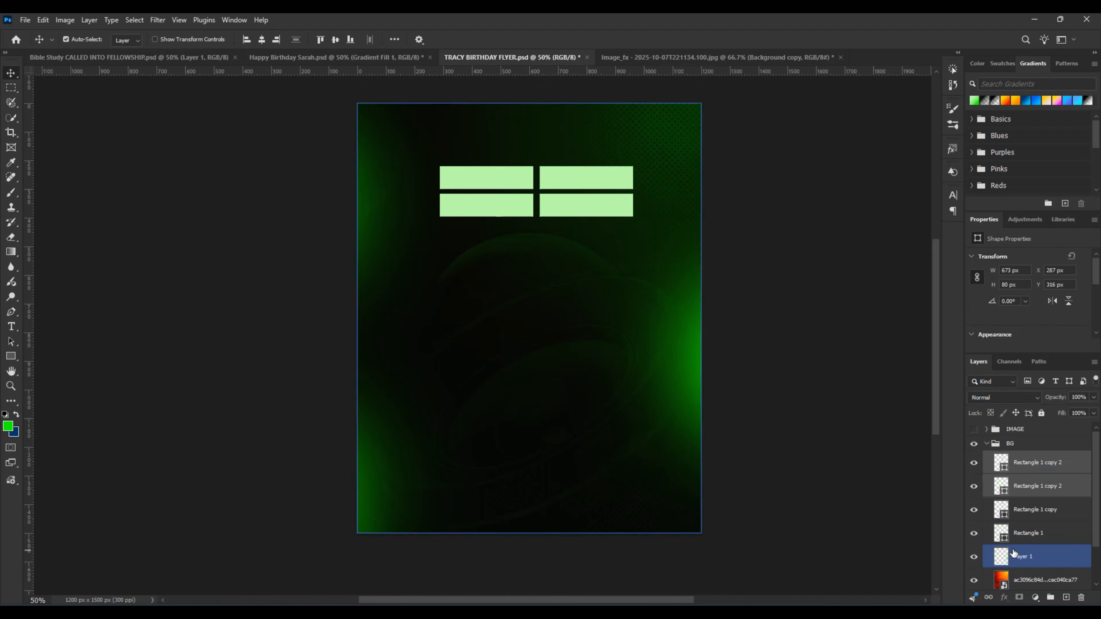
ctrl+click(1035, 537)
ctrl+click(1030, 513)
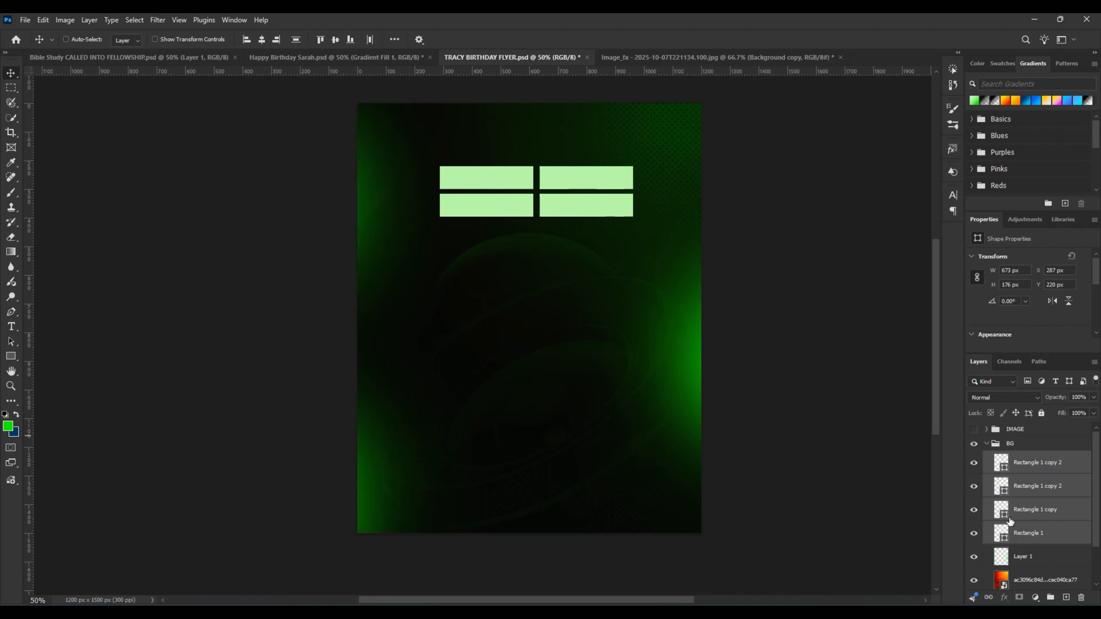
key(ctrl+j)
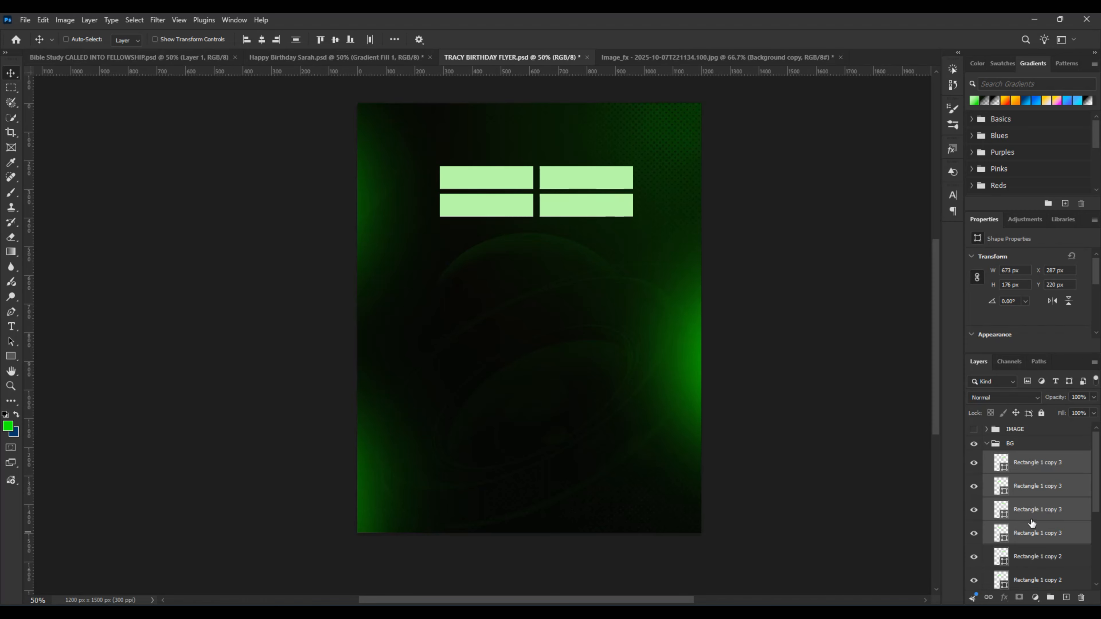
key(ctrl+t)
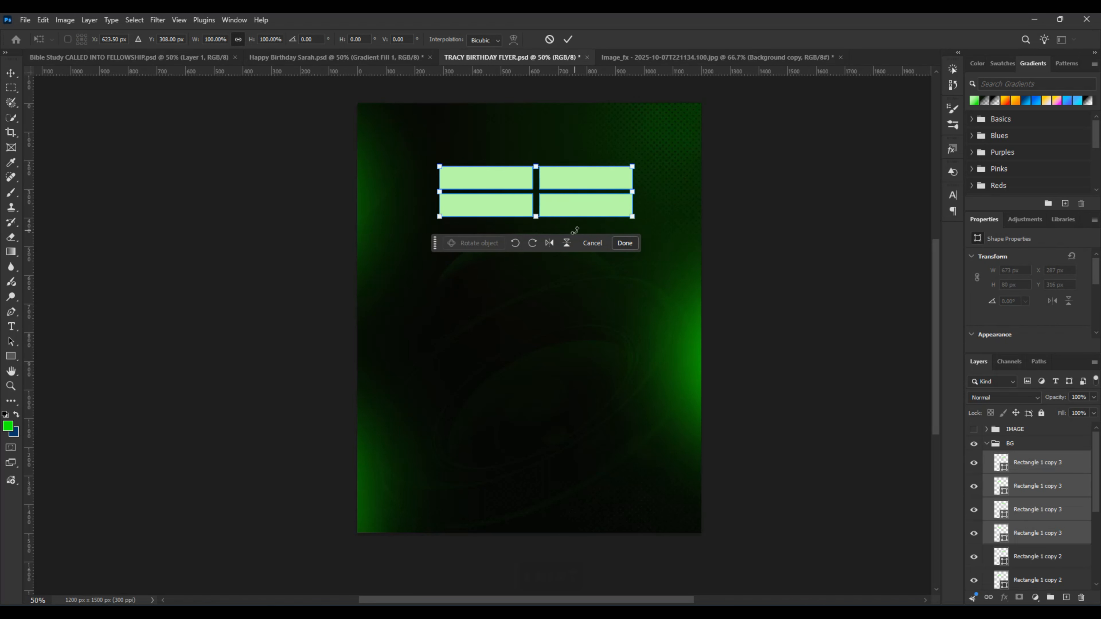
drag(572, 213, 565, 271)
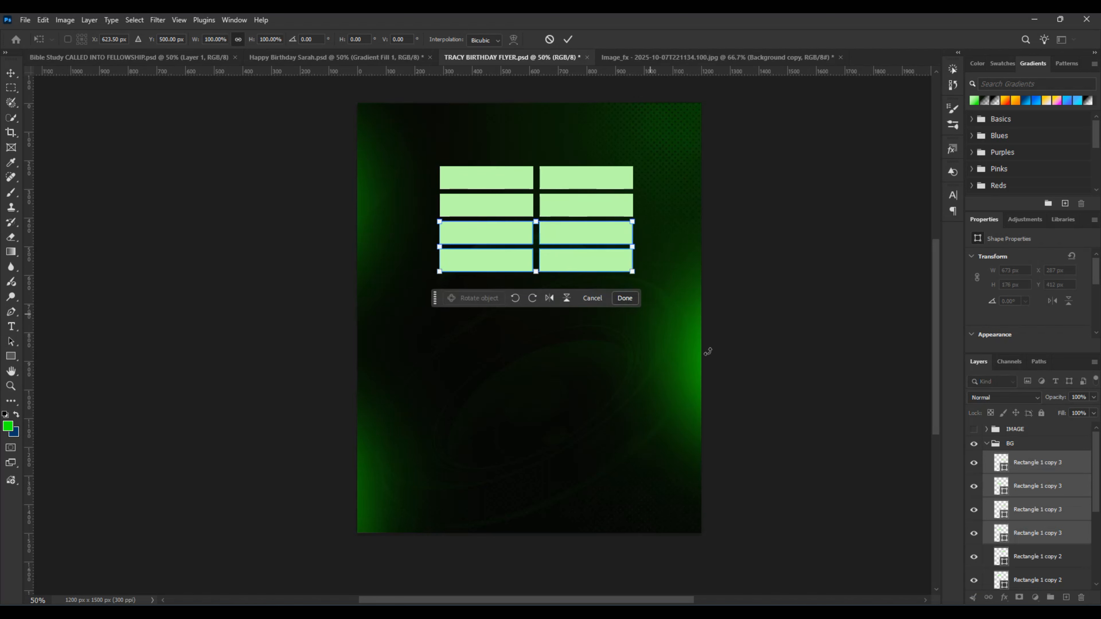
click(567, 40)
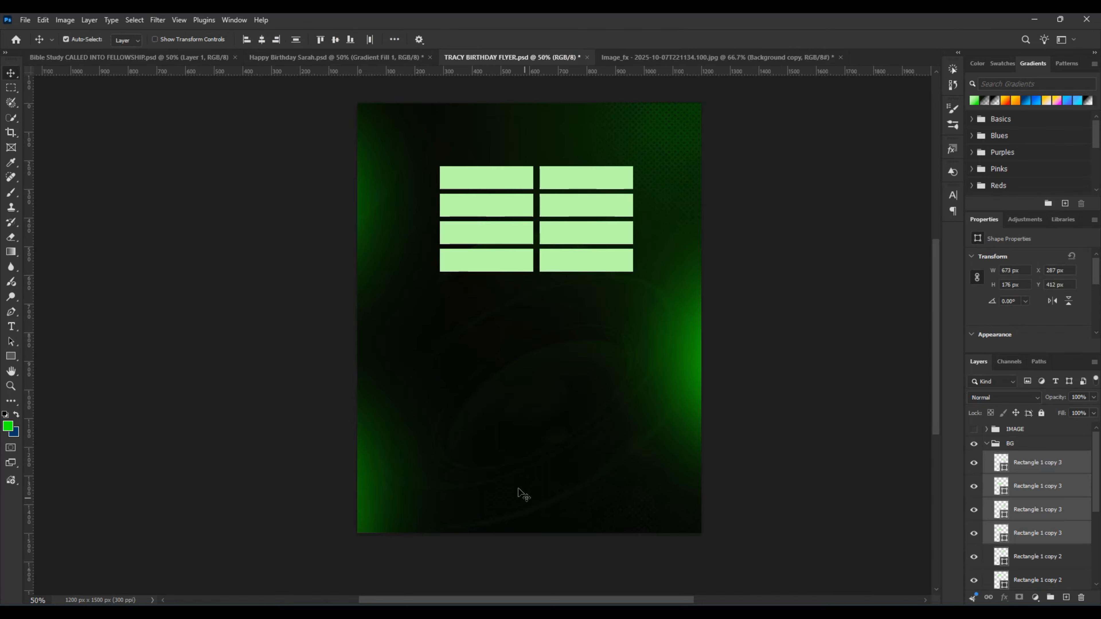
click(446, 197)
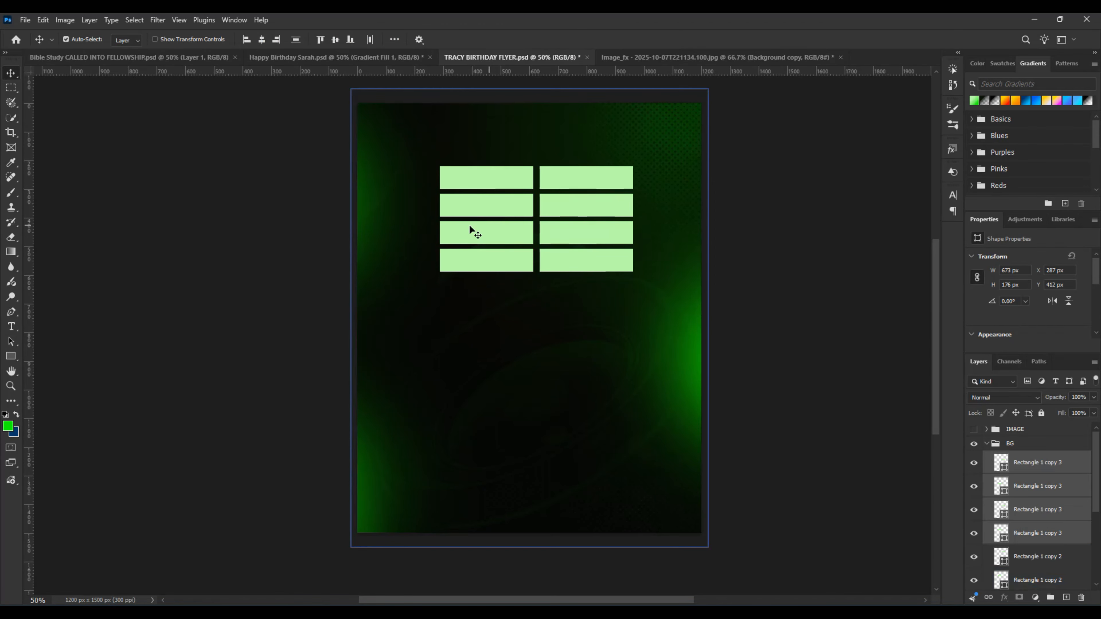
Step: Merge all eight rectangle layers in the BG group into a single shape layer
scroll(1038, 522, down, 3)
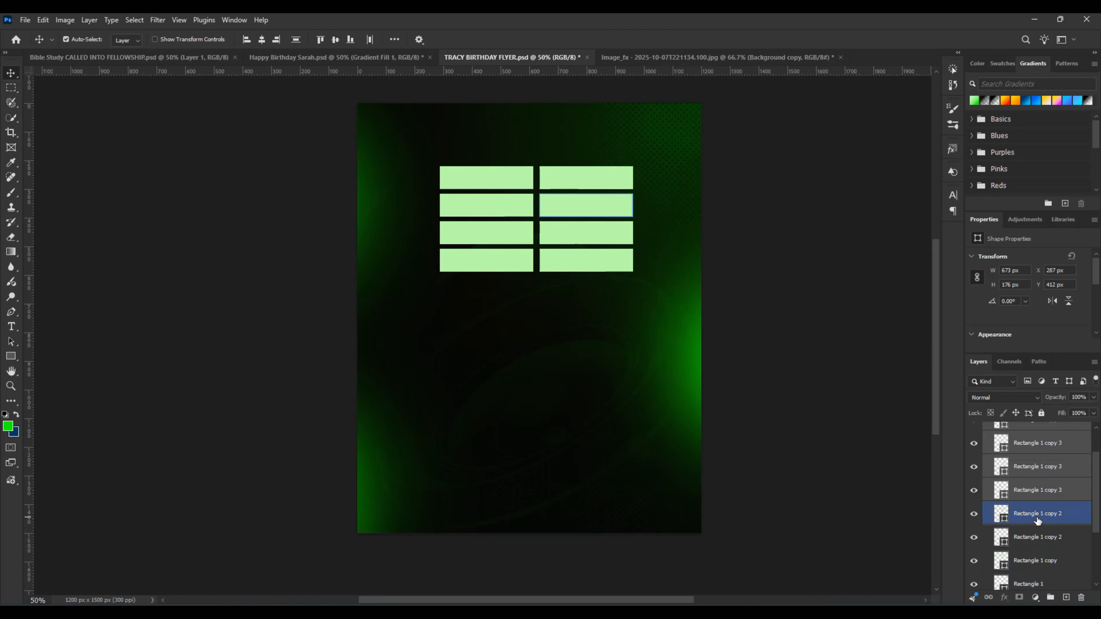
ctrl+click(1040, 484)
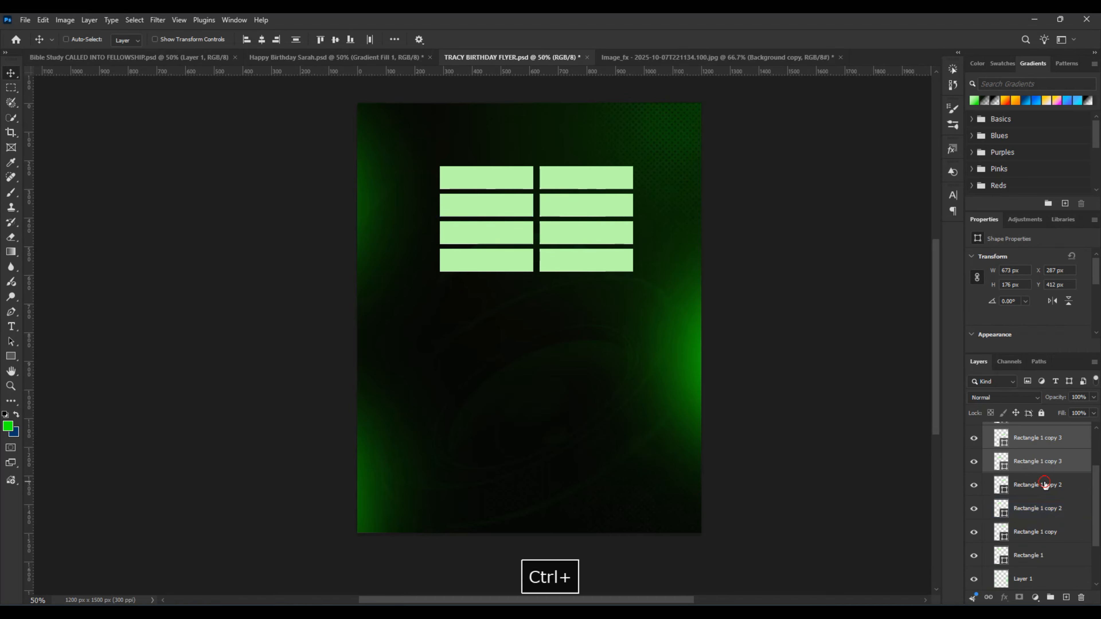
ctrl+click(1040, 532)
ctrl+click(1039, 555)
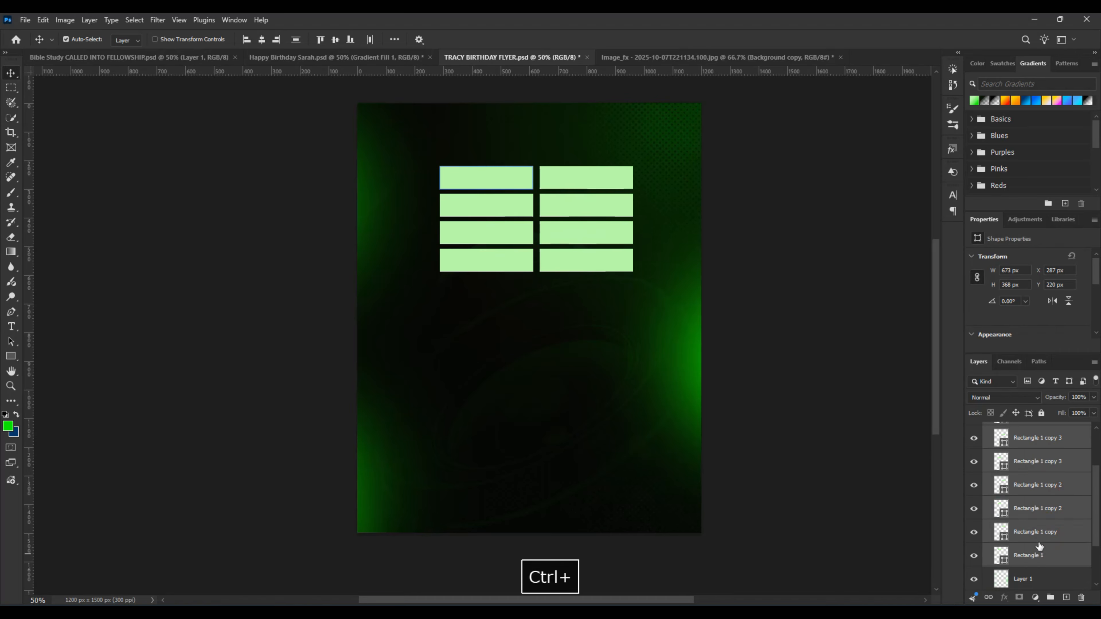
scroll(1034, 516, up, 4)
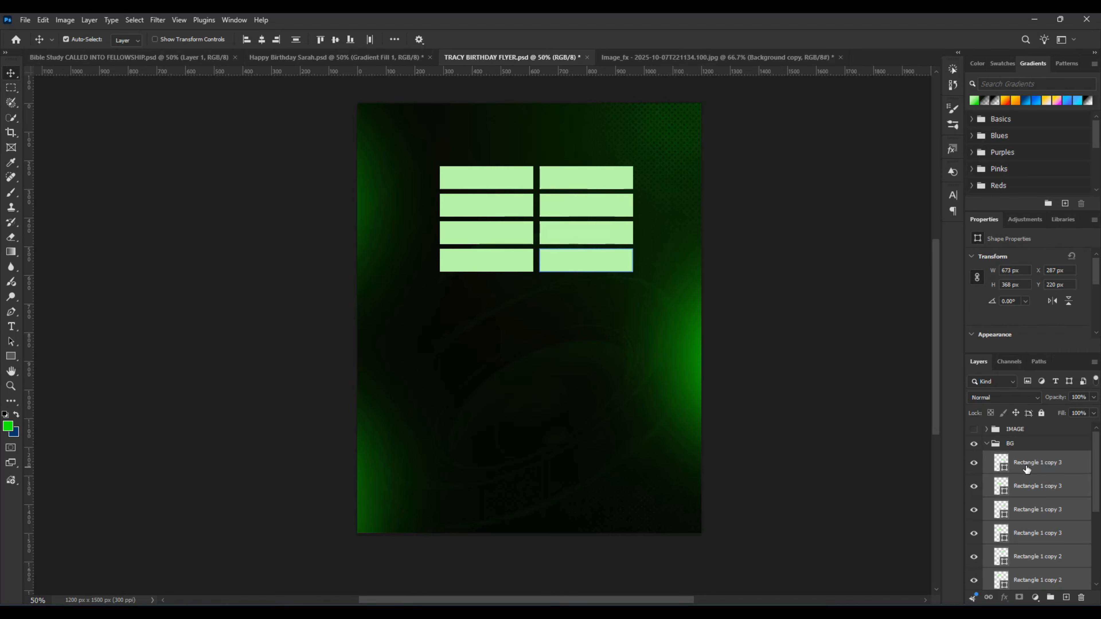
right_click(1028, 478)
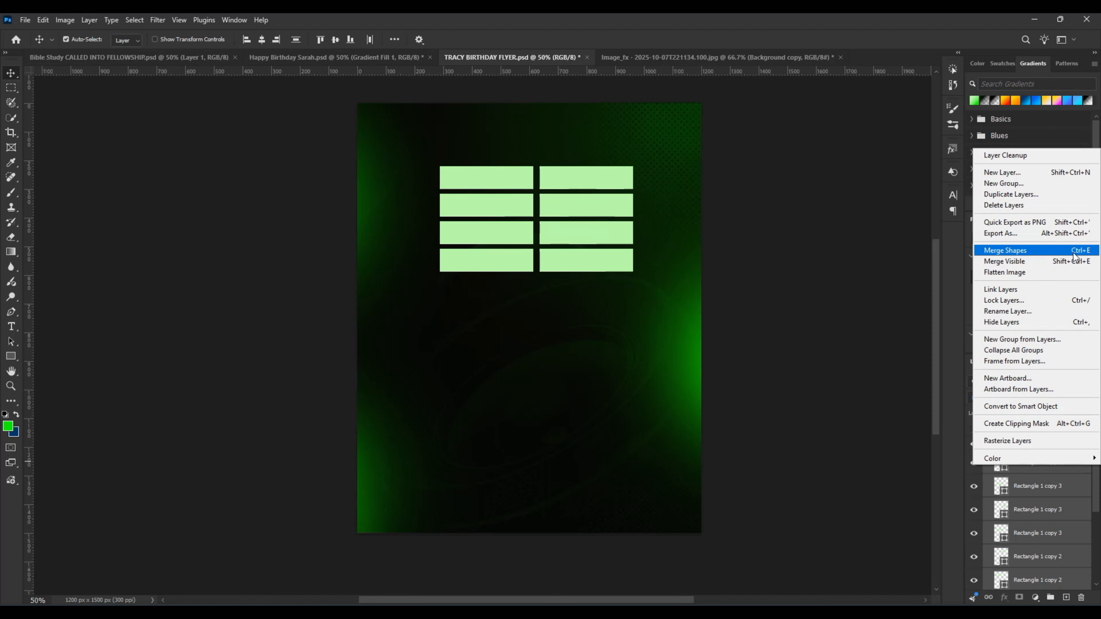
click(1043, 258)
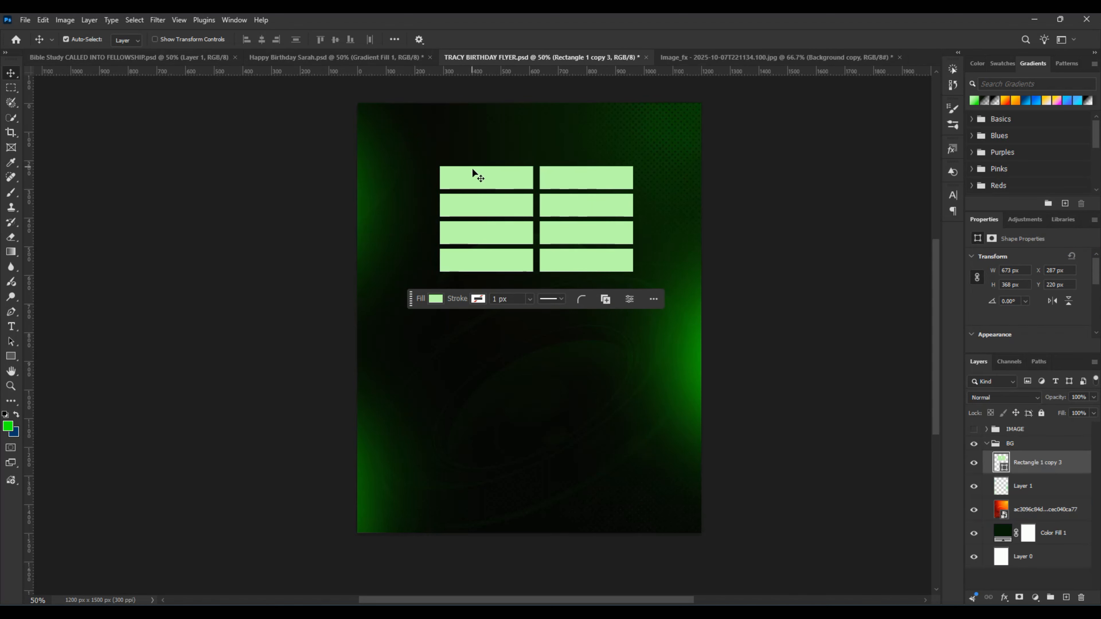
Step: Start a free transform on the merged rectangle grid
key(ctrl+t)
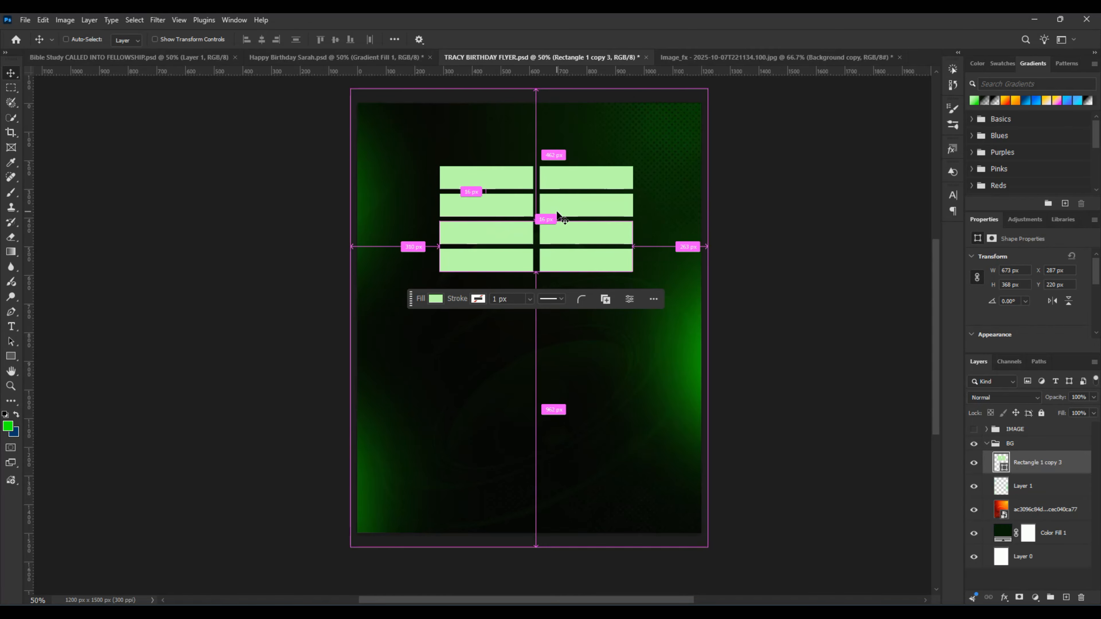
key(ctrl+t)
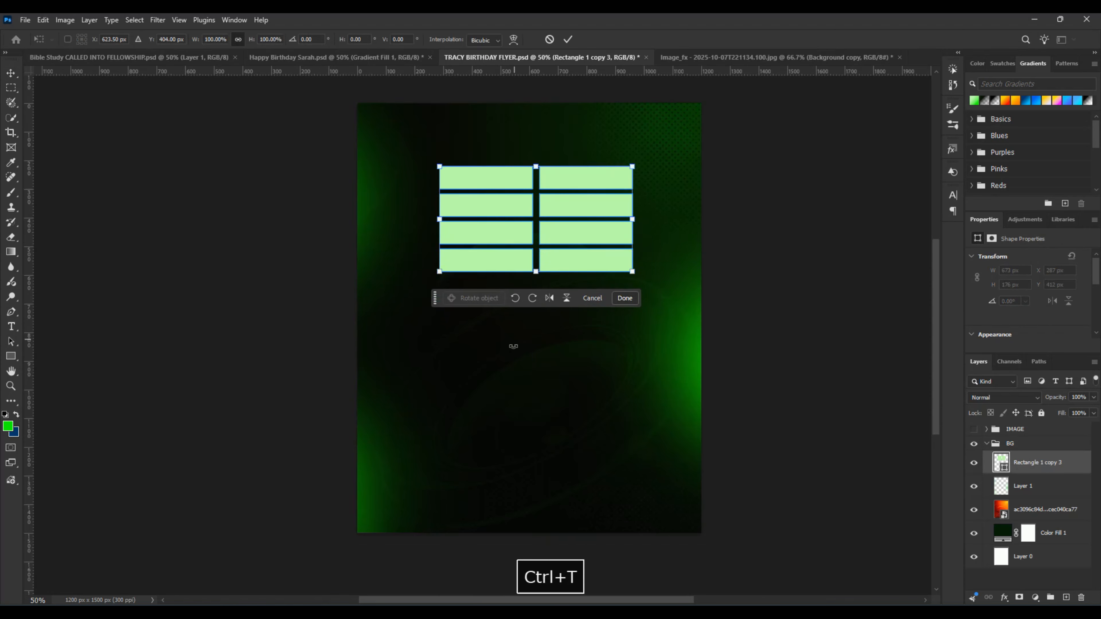
right_click(524, 238)
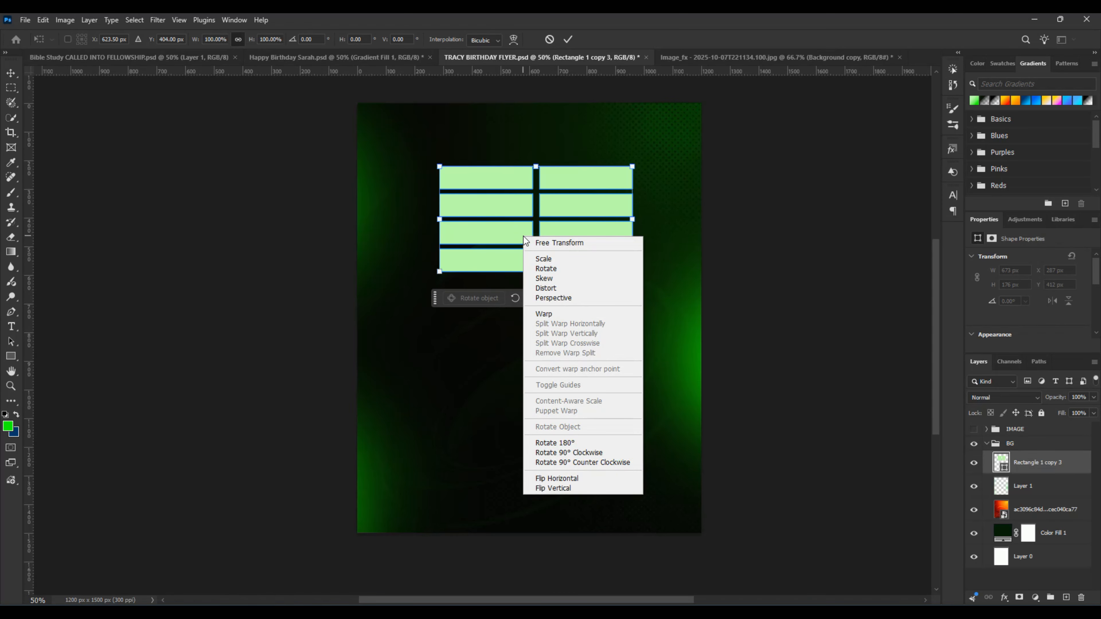
click(504, 219)
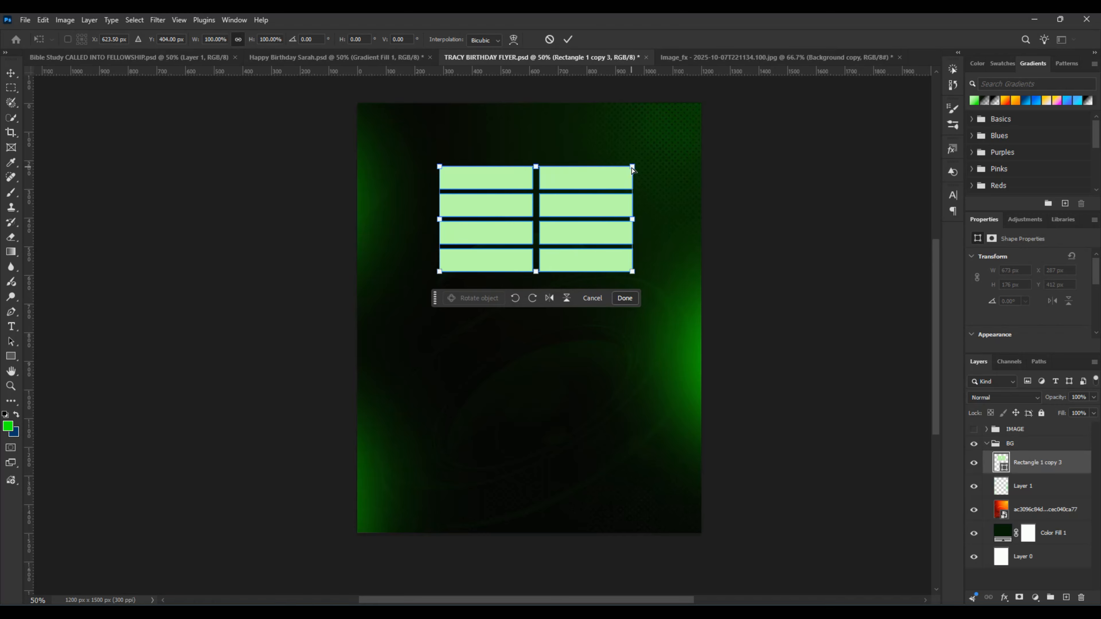
drag(632, 169, 634, 151)
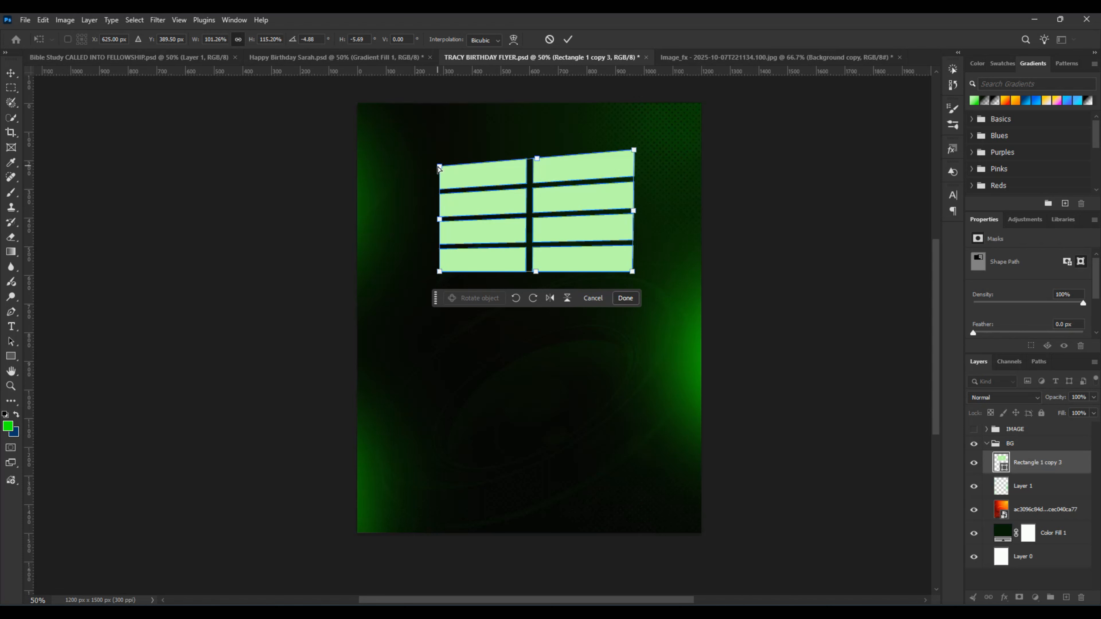
mouse_move(439, 167)
mouse_down()
mouse_move(438, 147)
mouse_move(438, 163)
mouse_up()
key(ctrl+z)
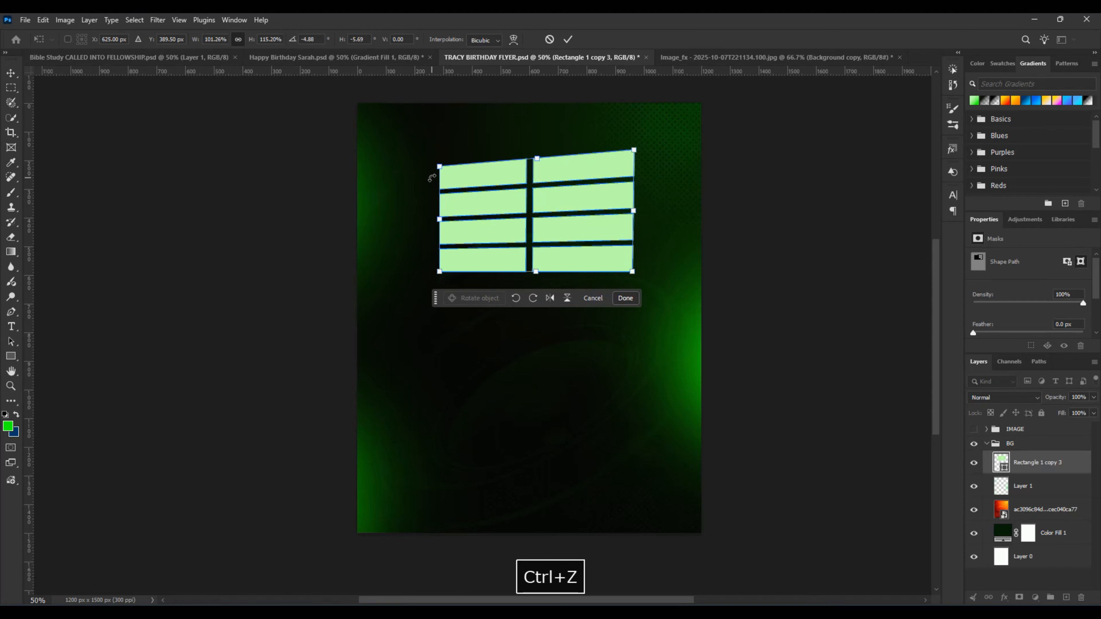
key(ctrl+z)
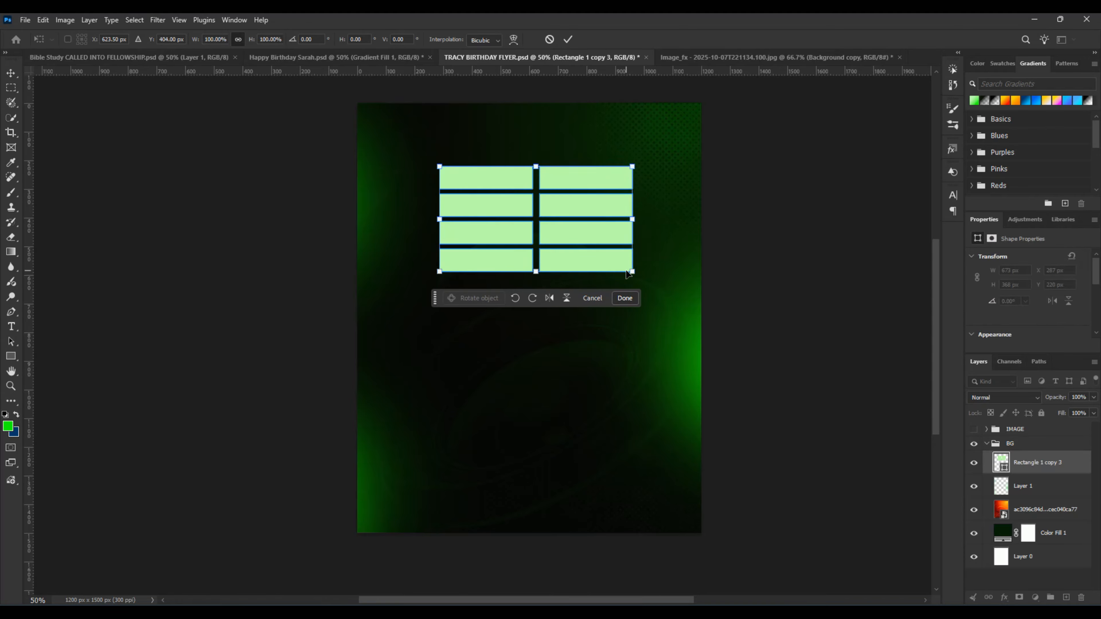
Step: Distort the grid by pulling its lower corners down and the lower right one outward, and move it up near the flyer's top edge
drag(632, 273, 659, 280)
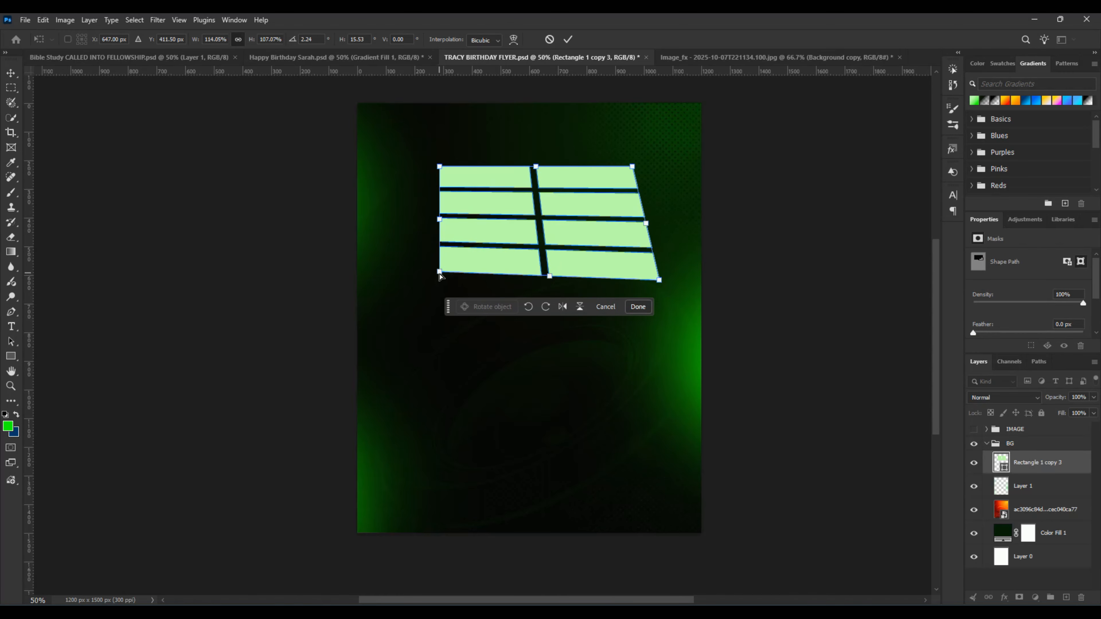
drag(440, 276, 438, 290)
click(568, 39)
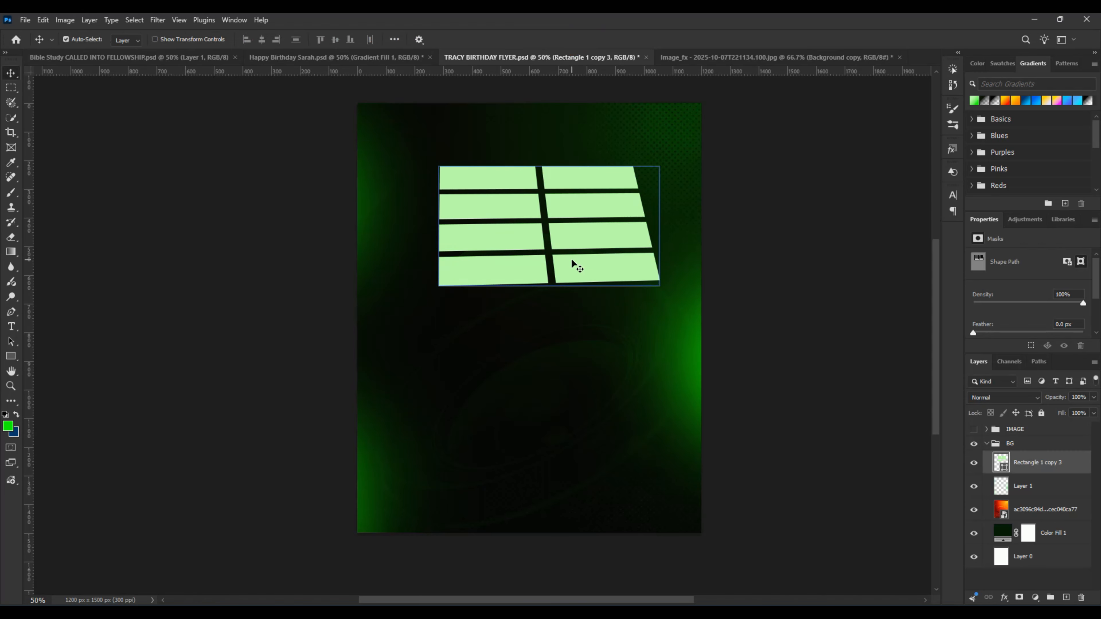
drag(571, 263, 569, 234)
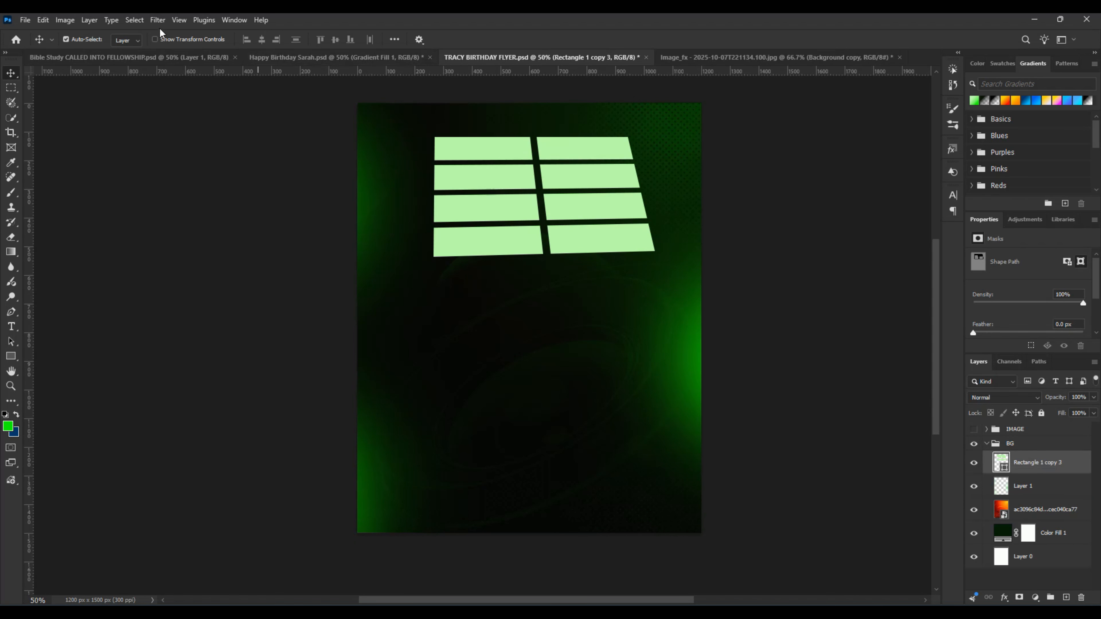
Step: Apply a 15-pixel Gaussian Blur to the rectangle grid as a smart object, and collapse its filter list and the BG group
click(157, 19)
mouse_move(243, 178)
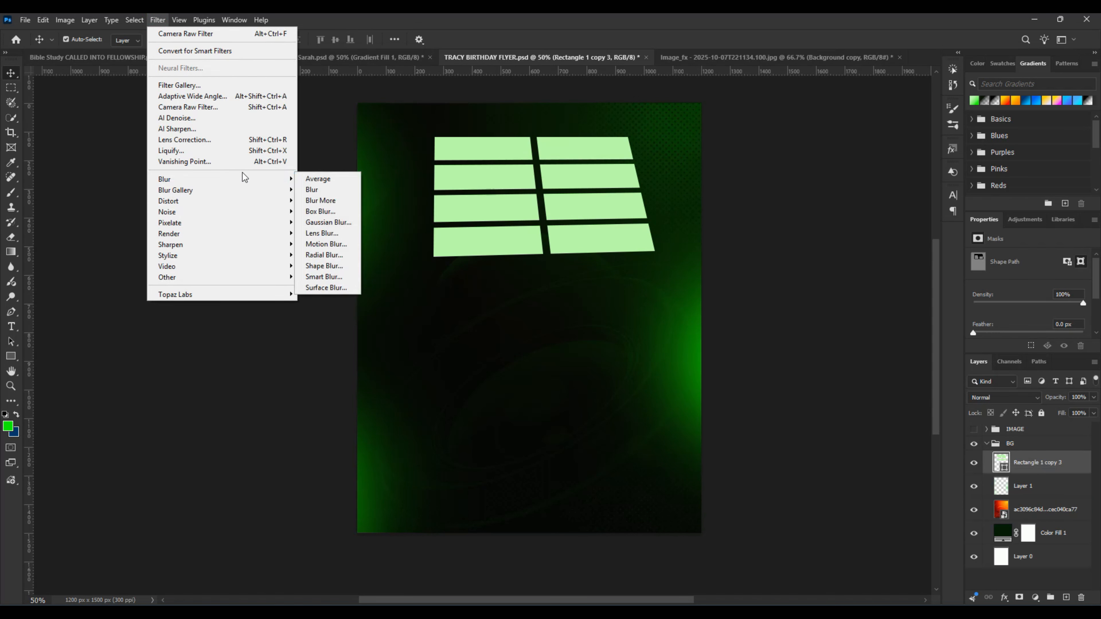
click(330, 223)
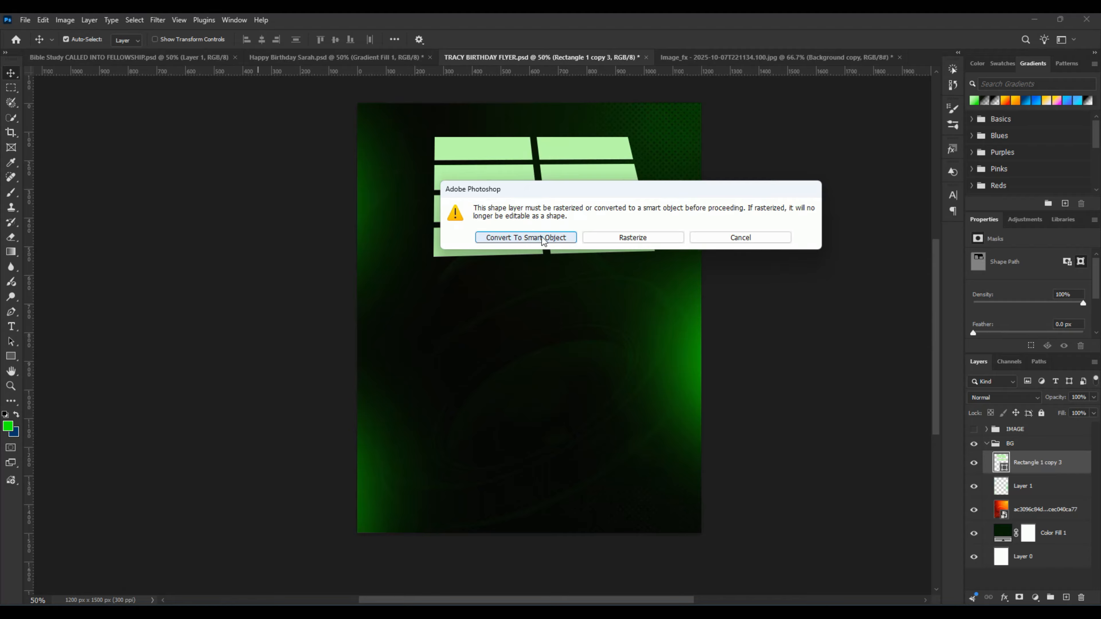
click(526, 237)
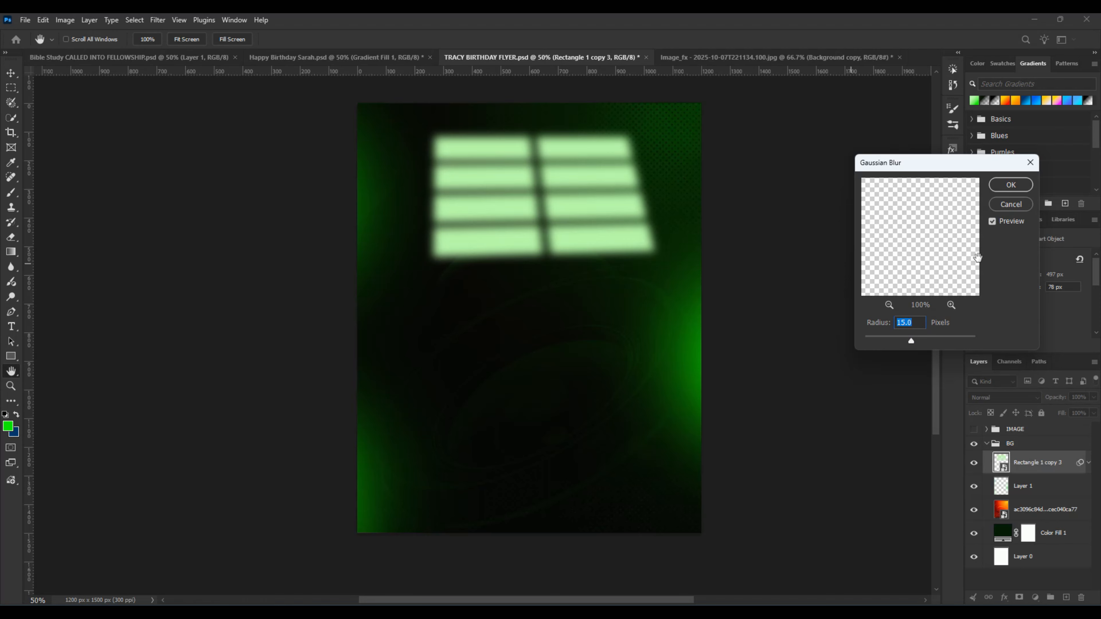
click(1010, 185)
key(v)
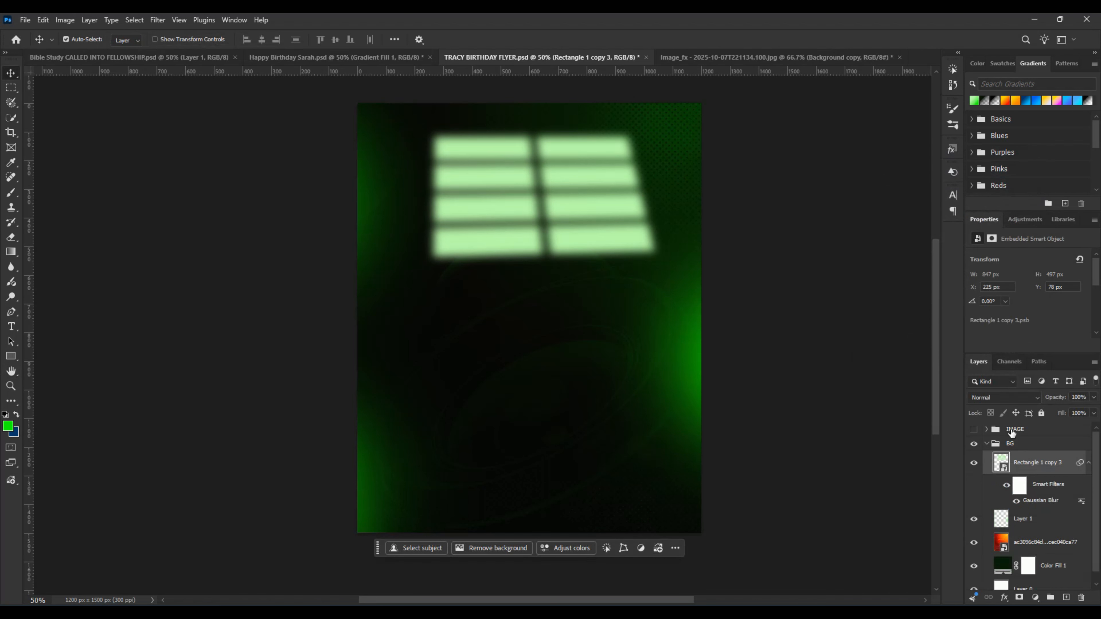
click(1089, 464)
click(986, 445)
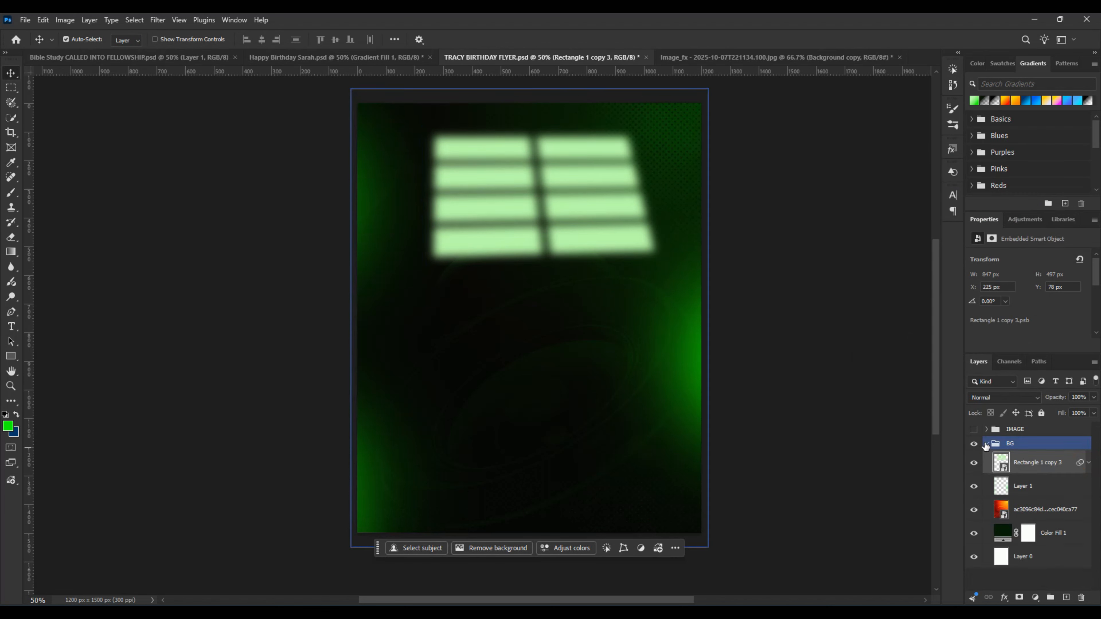
Step: Collapse the BG group and make the IMAGE group with the three cut-outs visible again
click(985, 445)
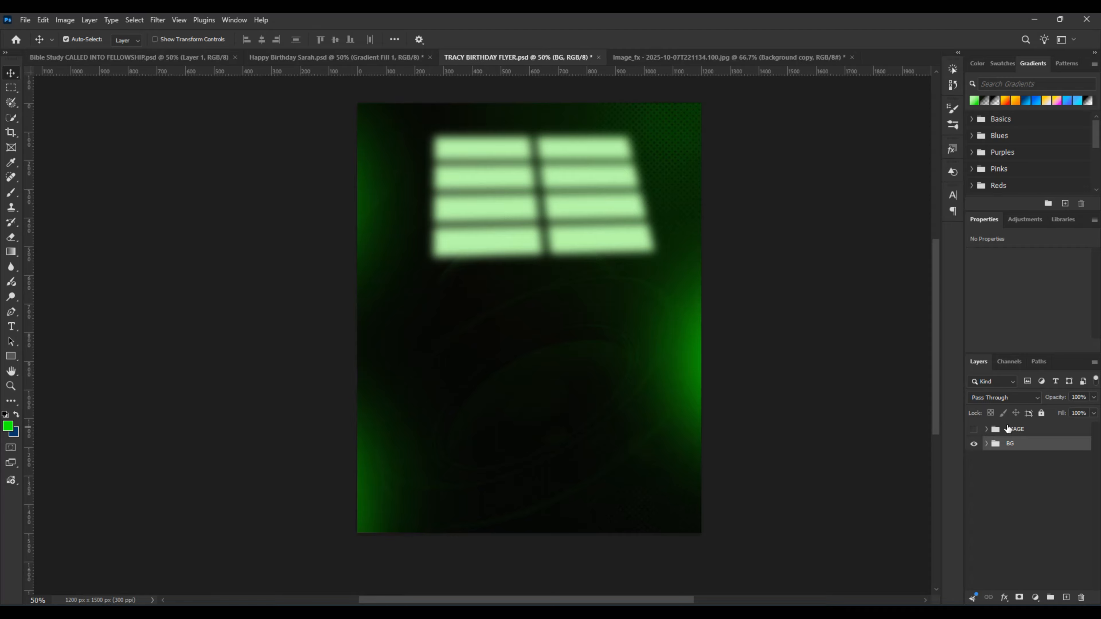
click(986, 429)
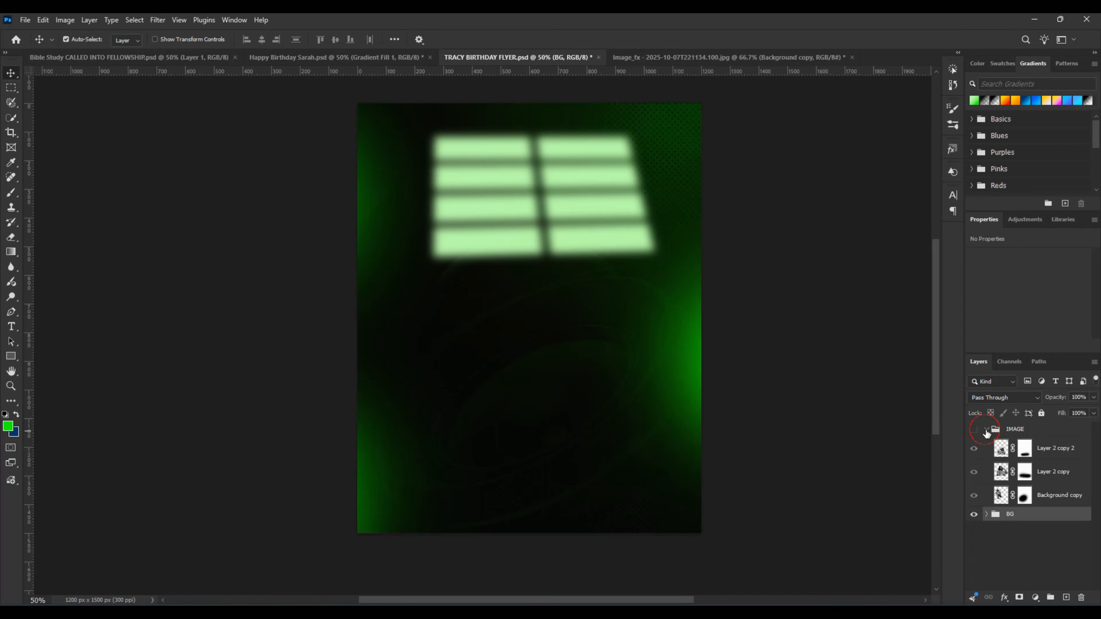
click(986, 430)
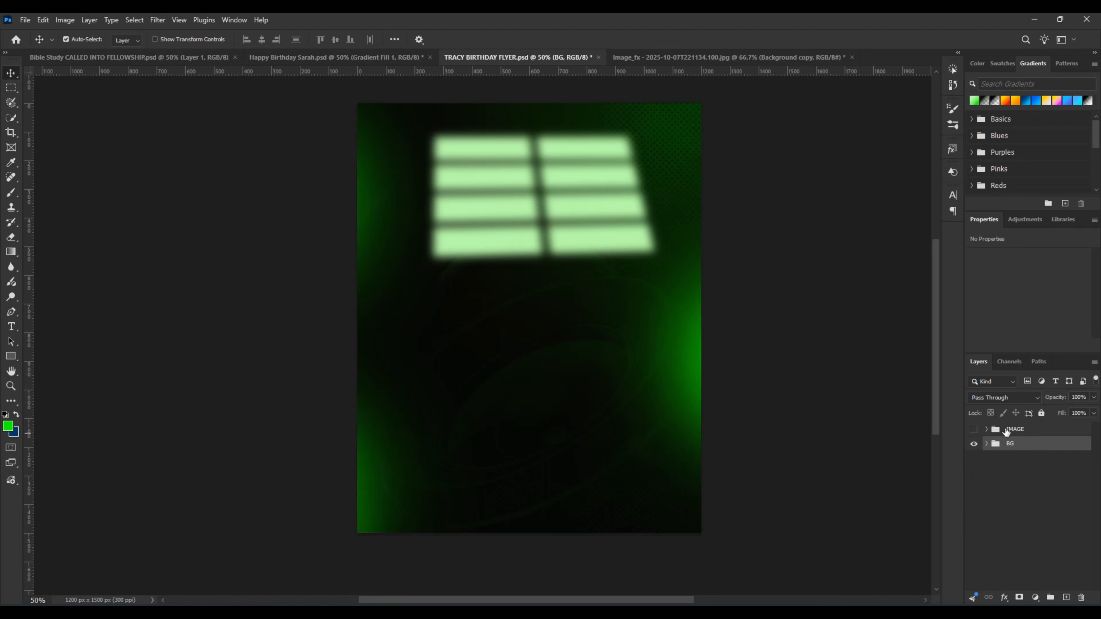
click(974, 429)
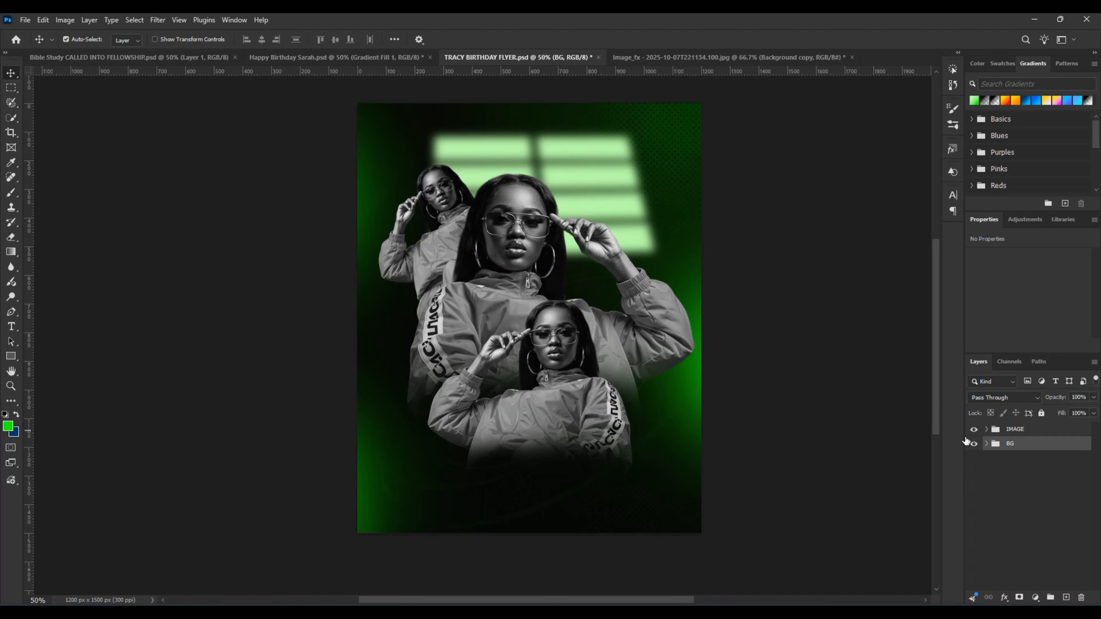
click(987, 443)
click(1033, 462)
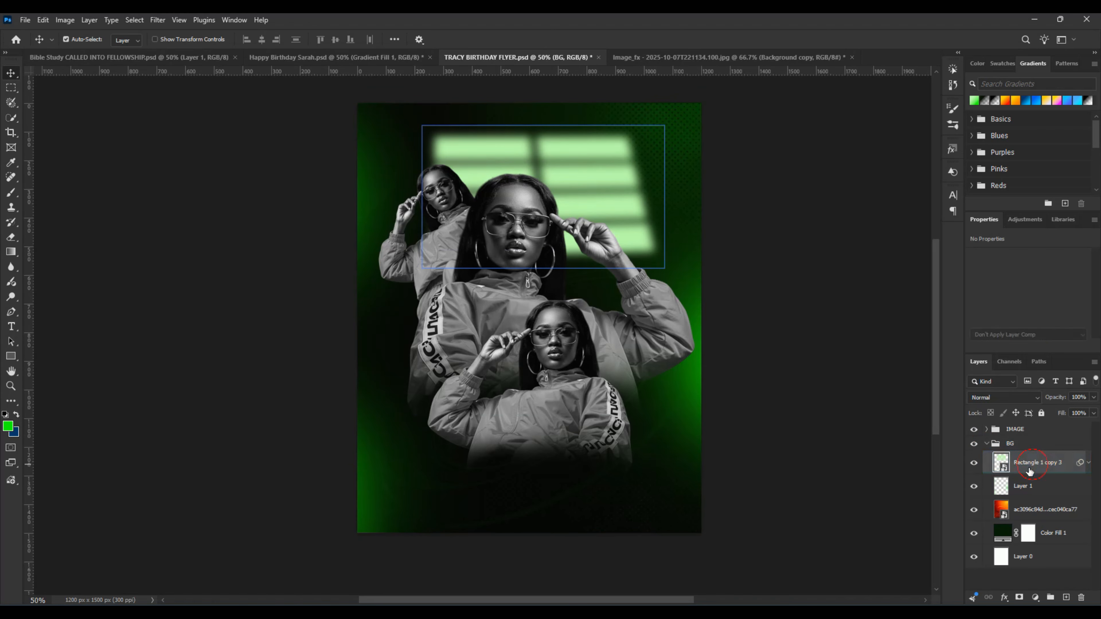
mouse_move(657, 276)
mouse_down()
mouse_move(662, 287)
mouse_move(657, 276)
mouse_up()
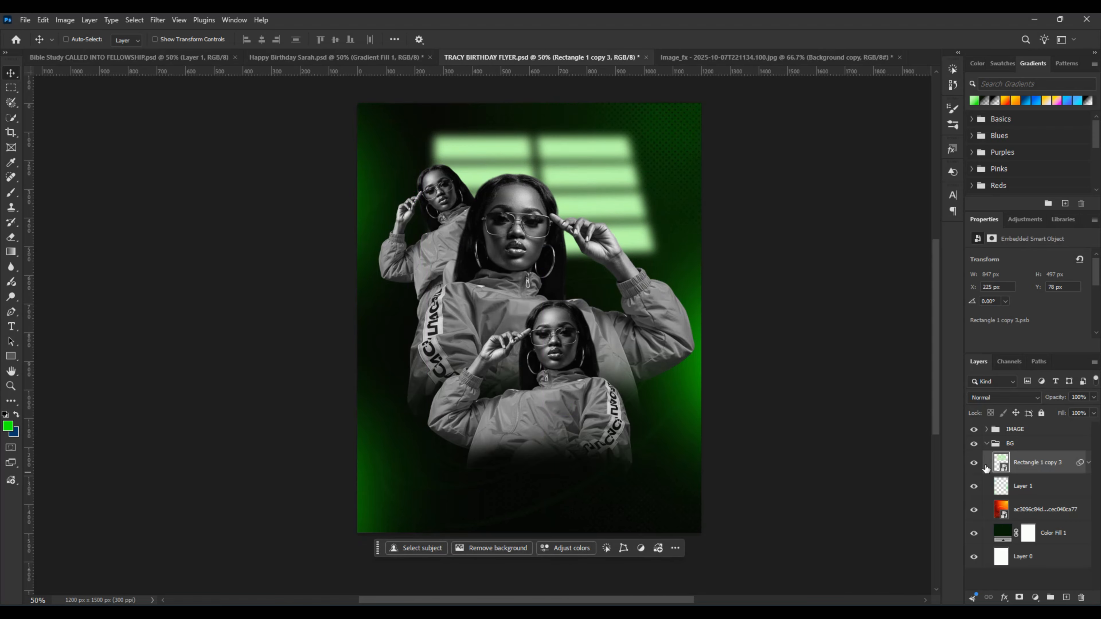
key(ctrl)
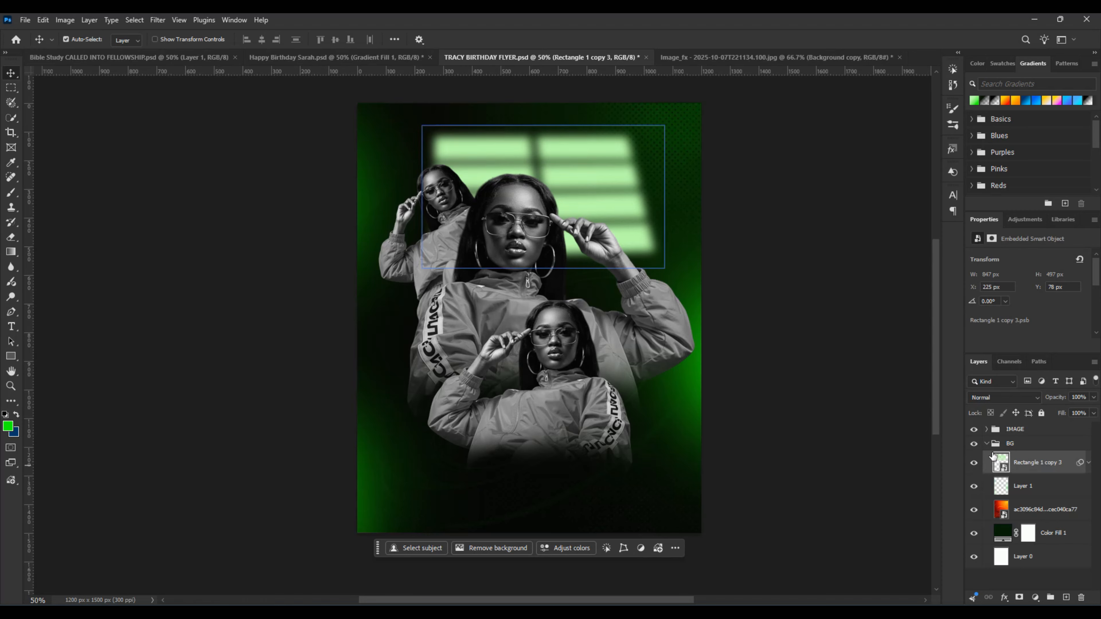
click(986, 445)
click(986, 446)
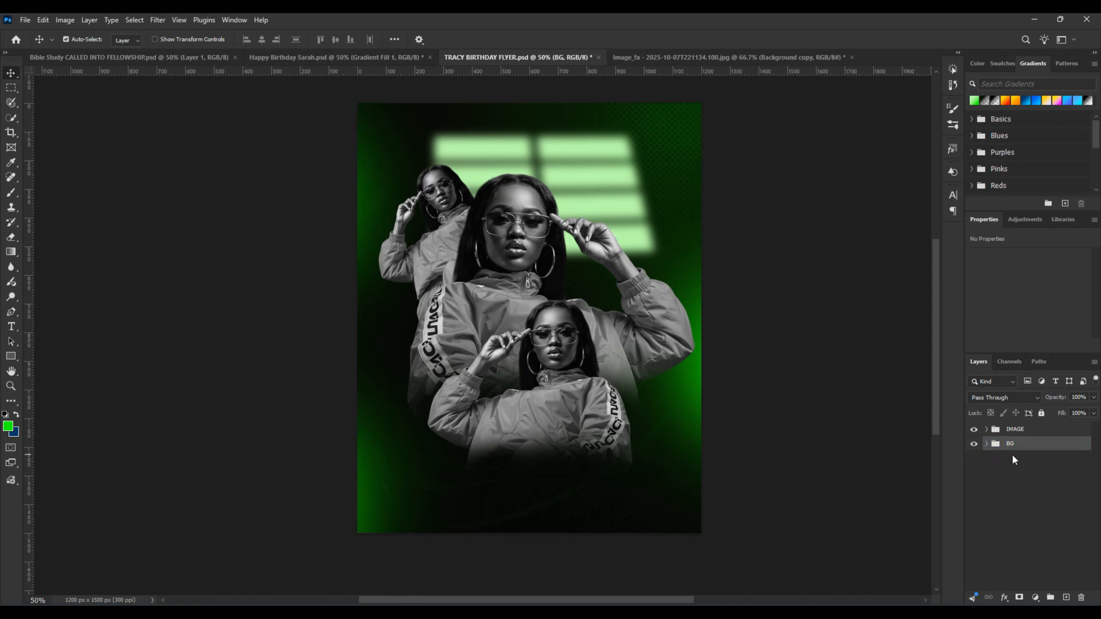
Step: Select the blurred rectangle grid behind the cut-outs and open its blend mode choices
click(594, 196)
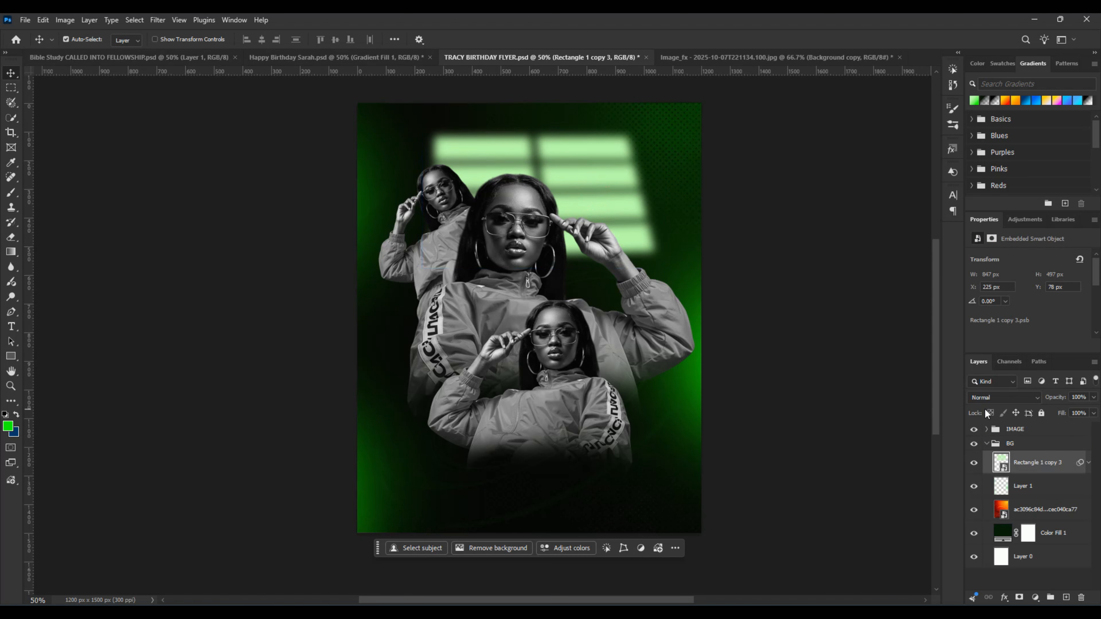
click(1011, 398)
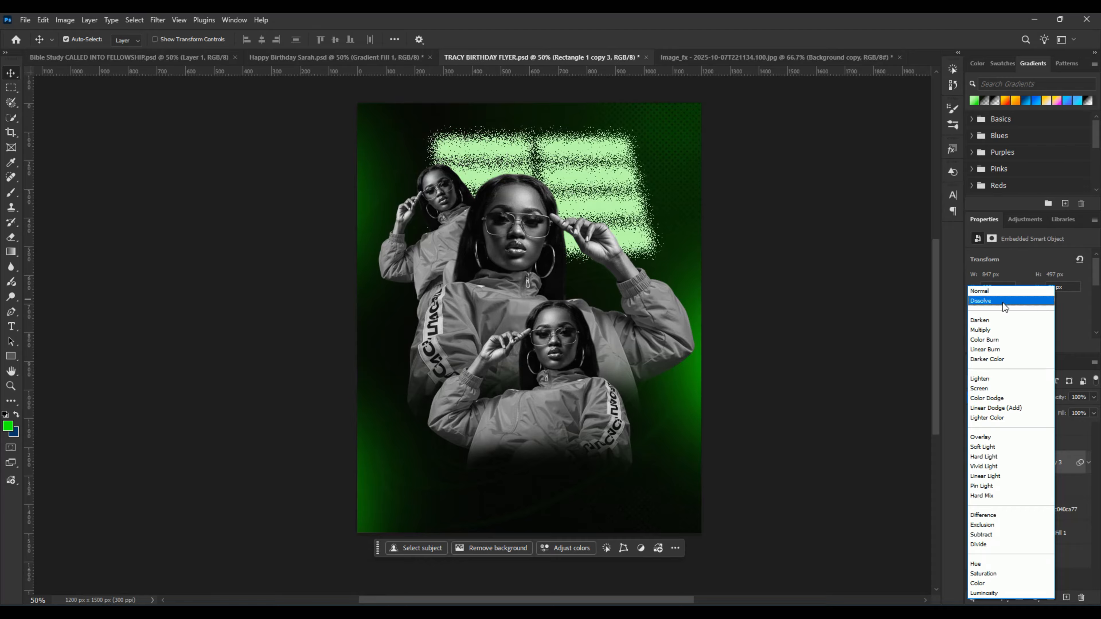
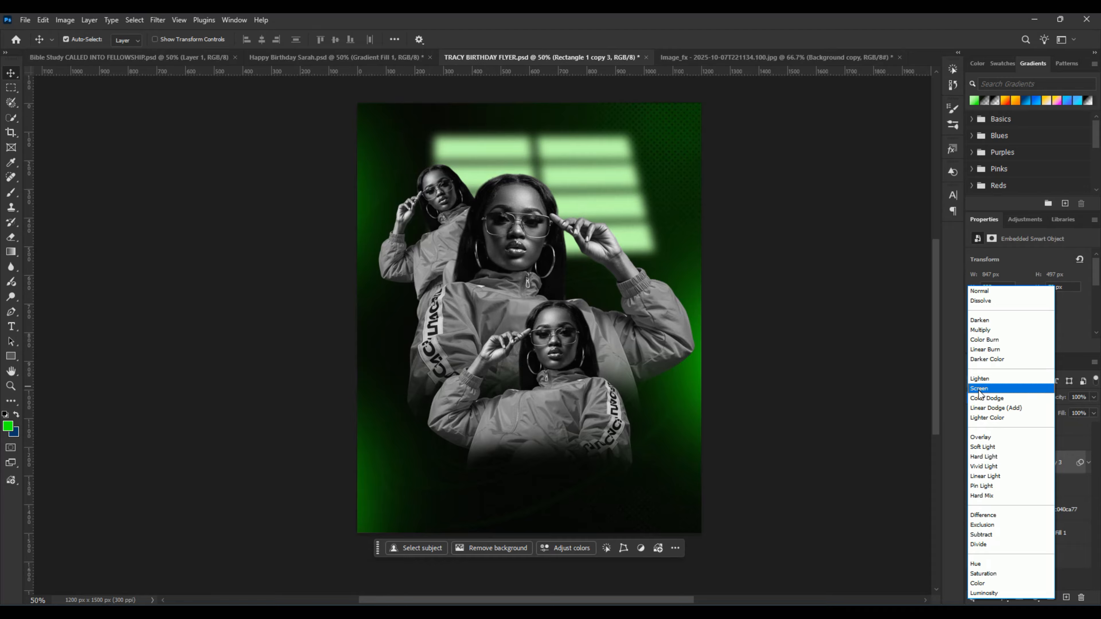
Step: Set the blurred rectangle grid's blend mode to Screen, keep its opacity at 100%, and collapse the BG group
click(980, 389)
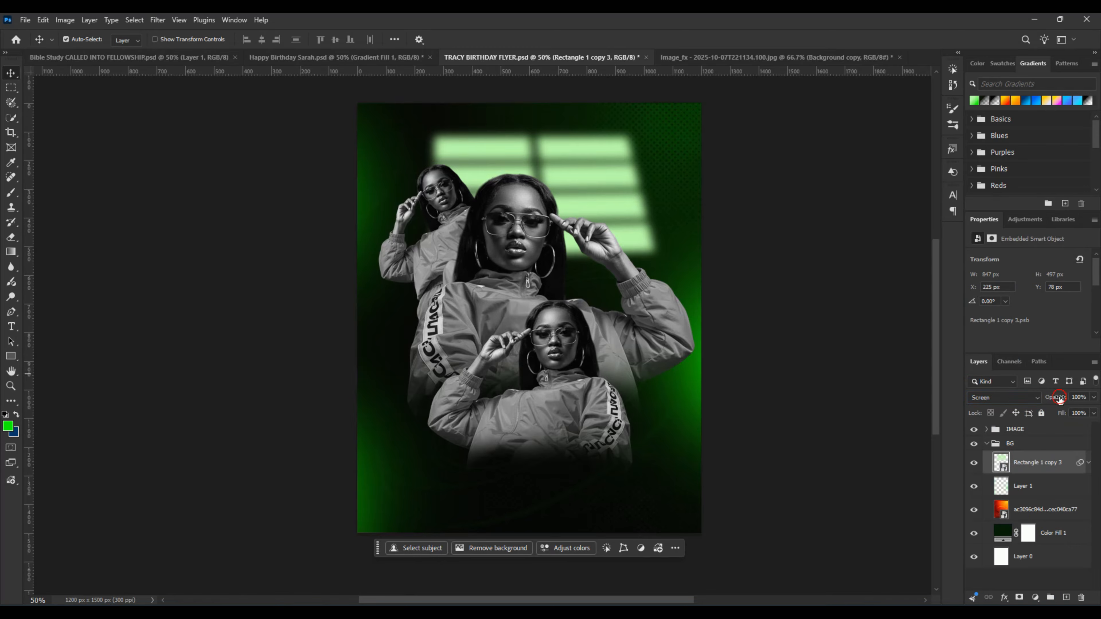
drag(1059, 398, 1089, 403)
click(996, 443)
click(986, 444)
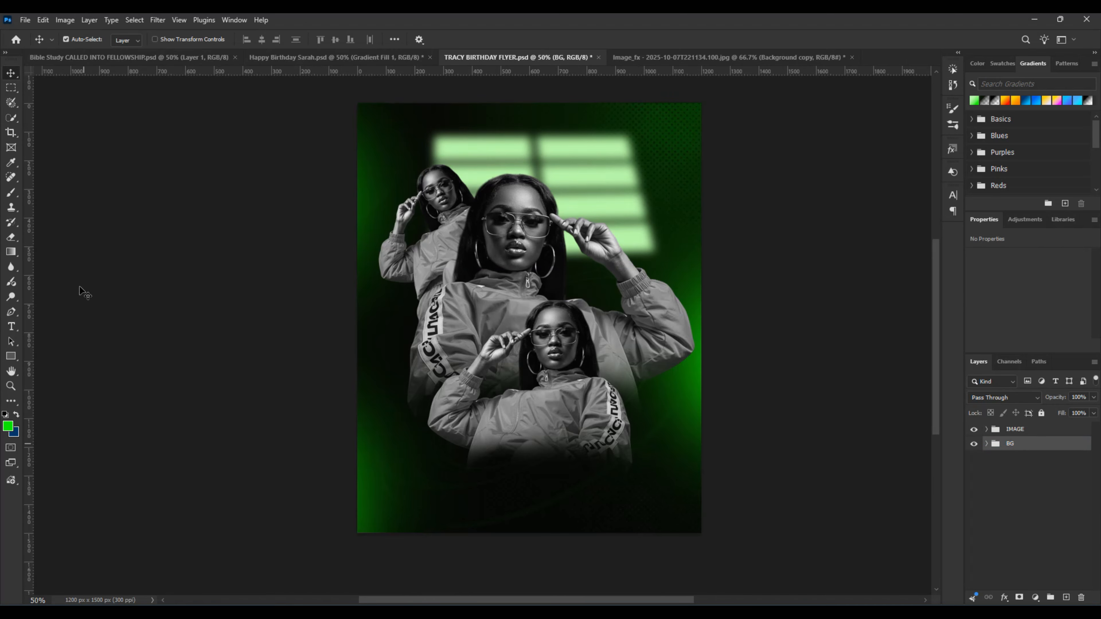
Step: Move the small cut-out behind the main figure slightly up and outward, and collapse the IMAGE group
click(438, 192)
drag(437, 191, 432, 191)
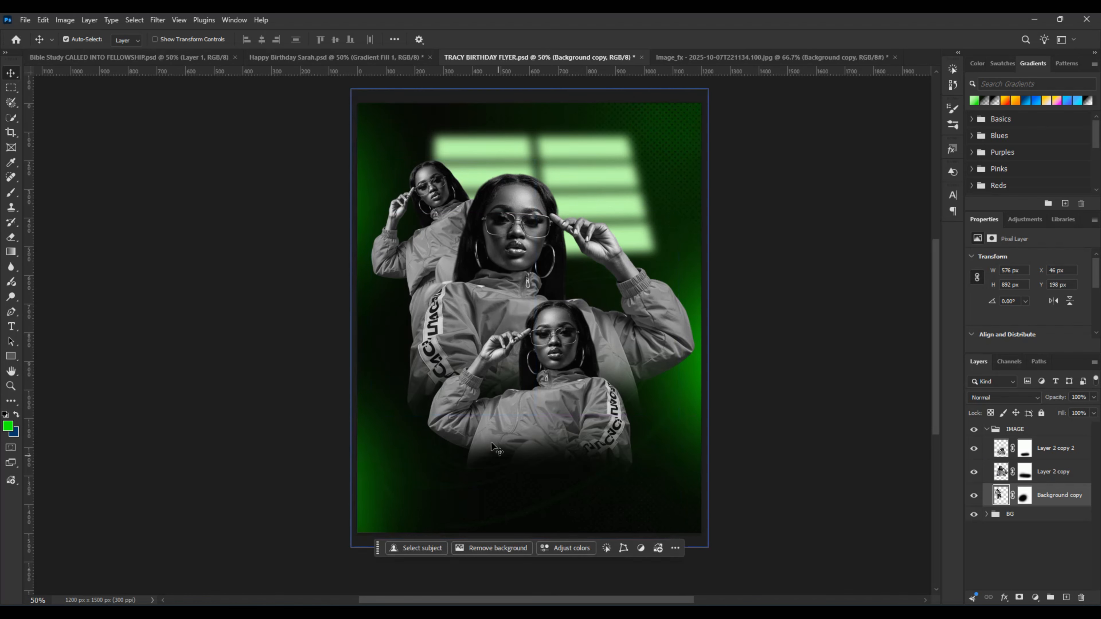
click(988, 428)
click(992, 449)
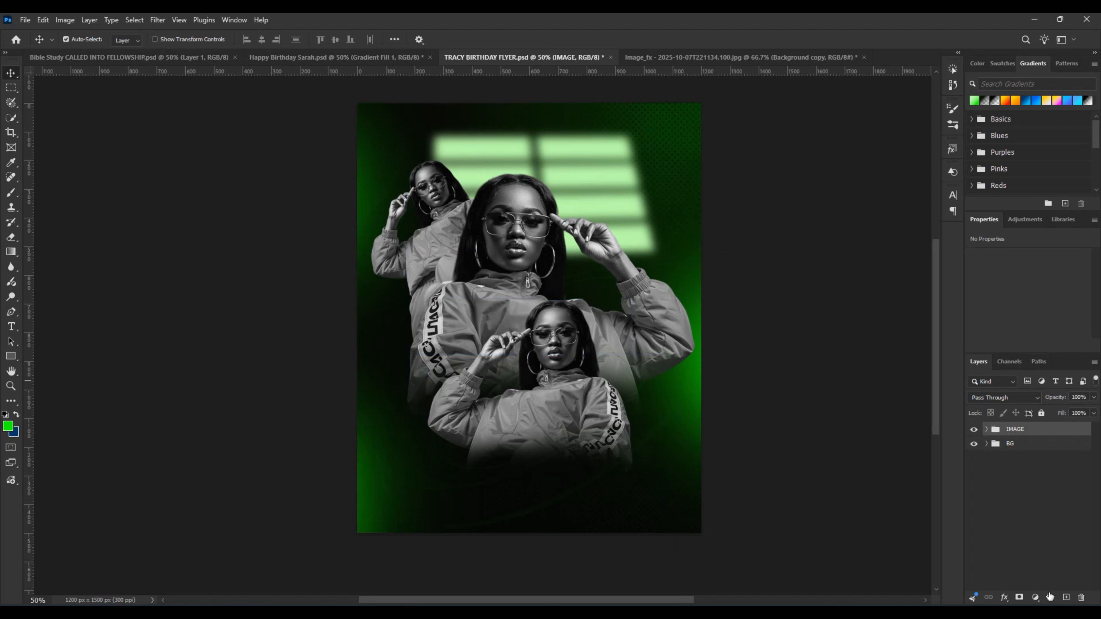
Step: Add a linear gradient fill layer above the IMAGE group
click(1035, 597)
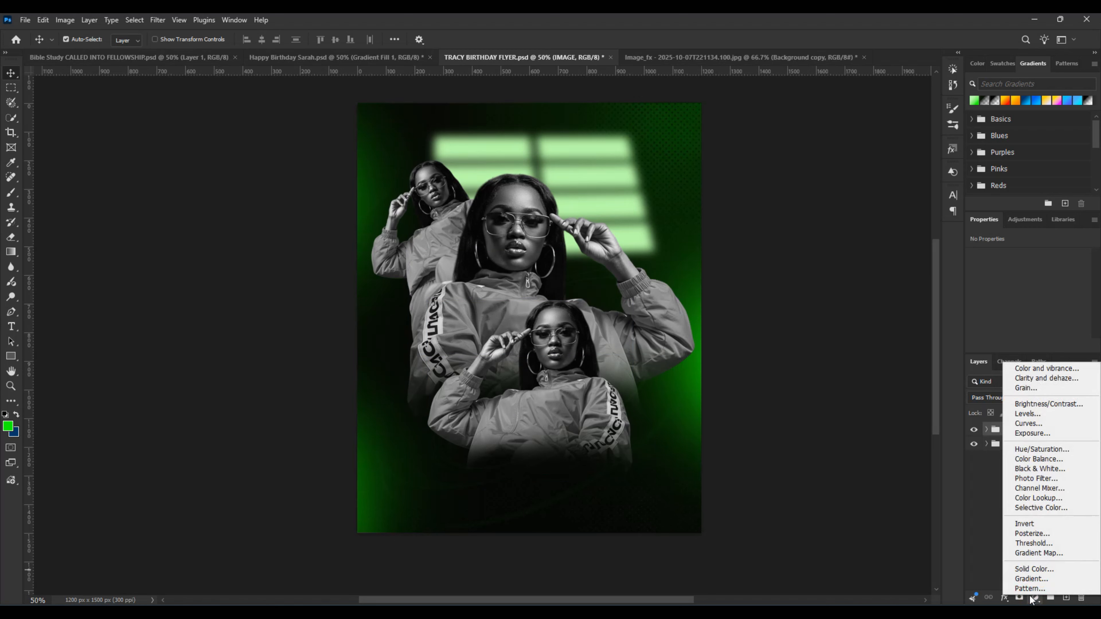
click(1022, 582)
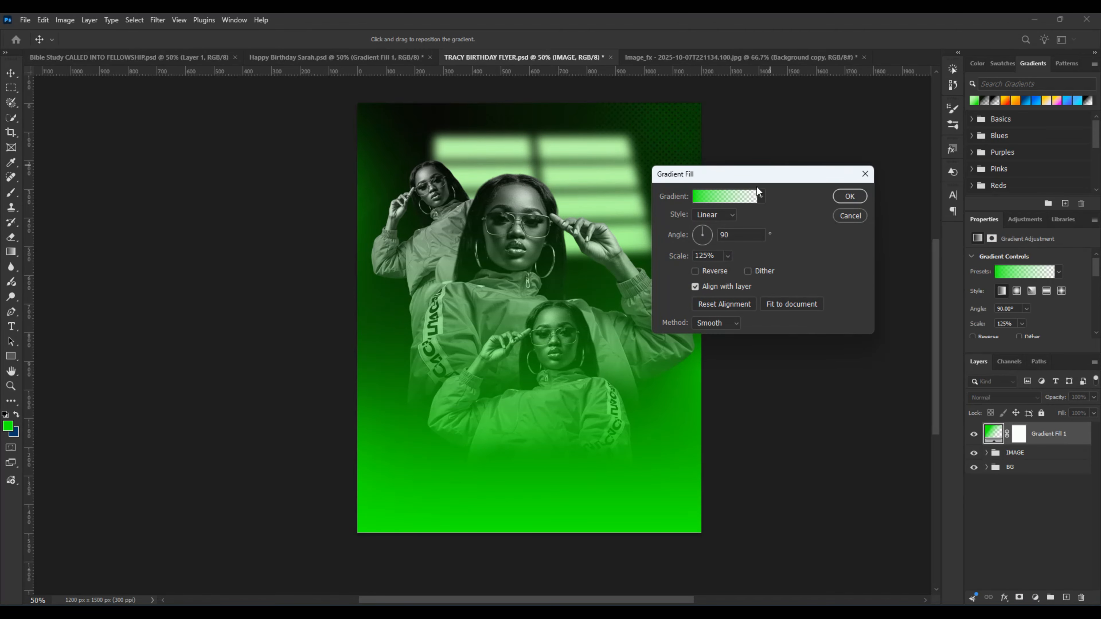
click(722, 197)
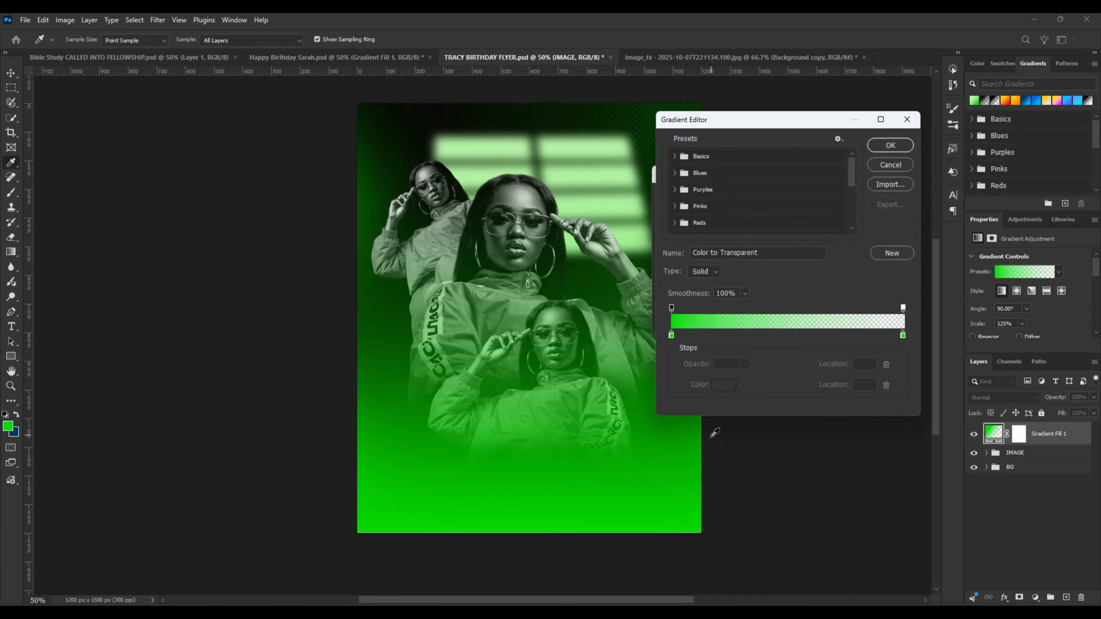
click(671, 335)
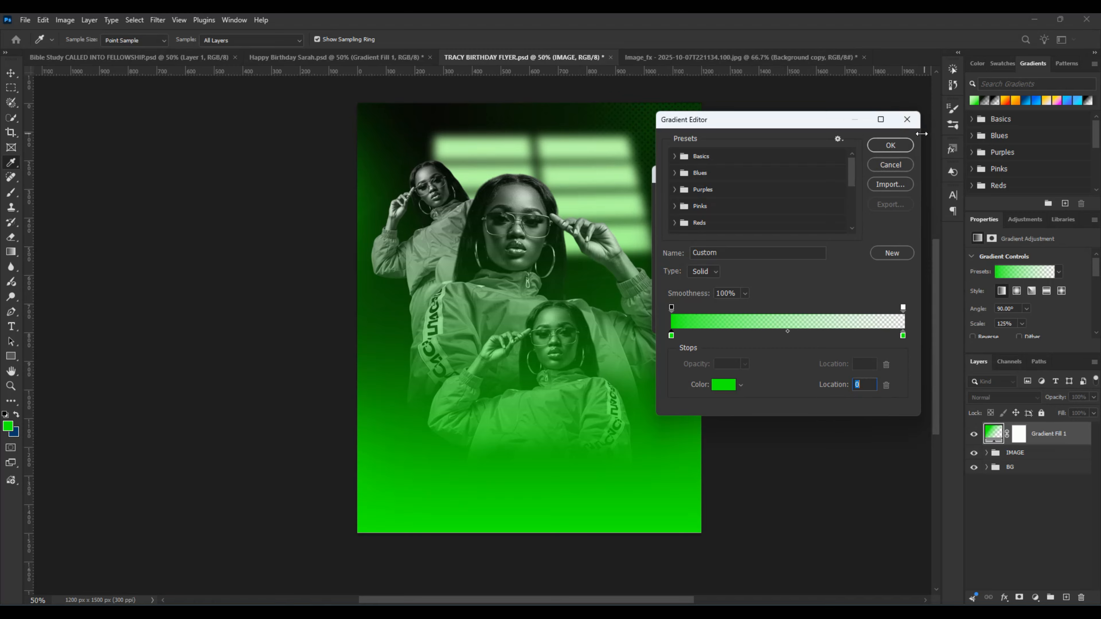
click(907, 119)
Step: Set the colour stop at location 0 of the fill layer's gradient to 031100
click(716, 197)
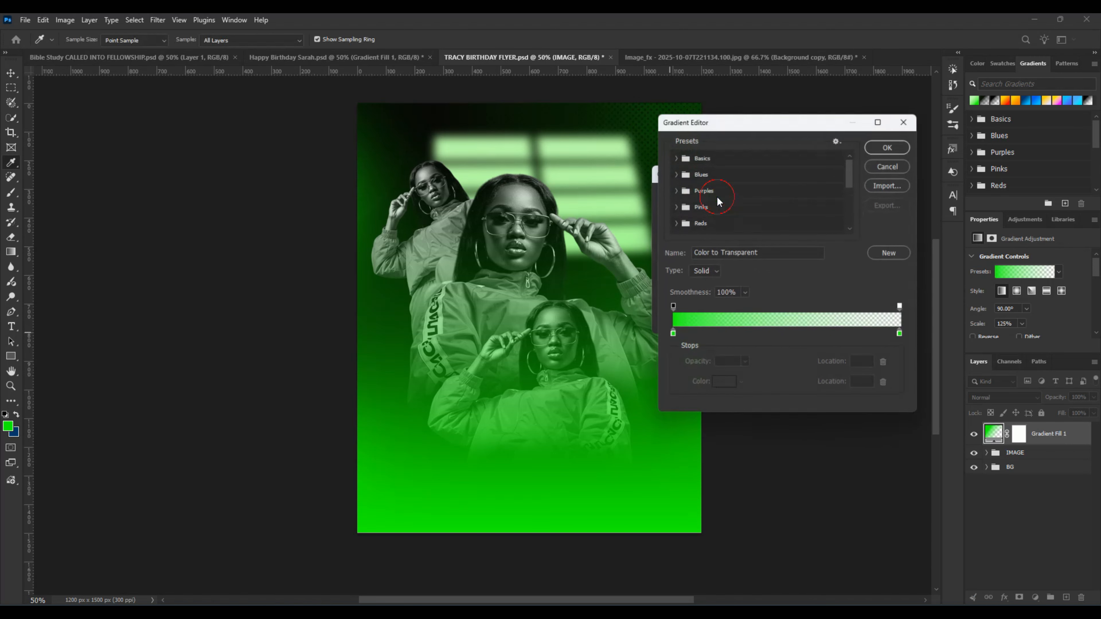
click(671, 335)
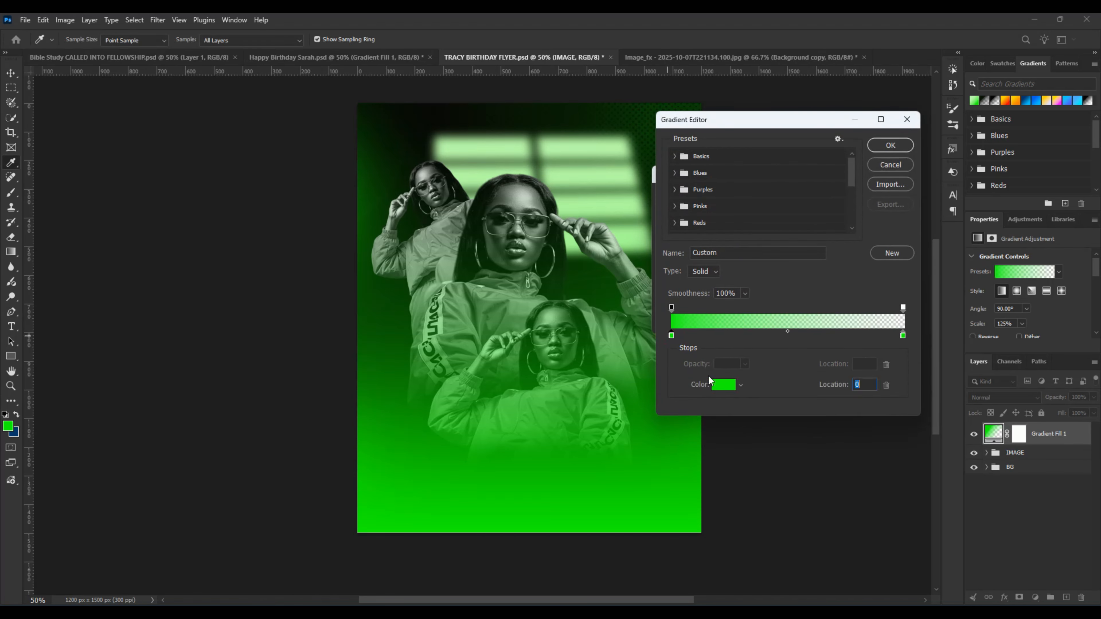
click(719, 389)
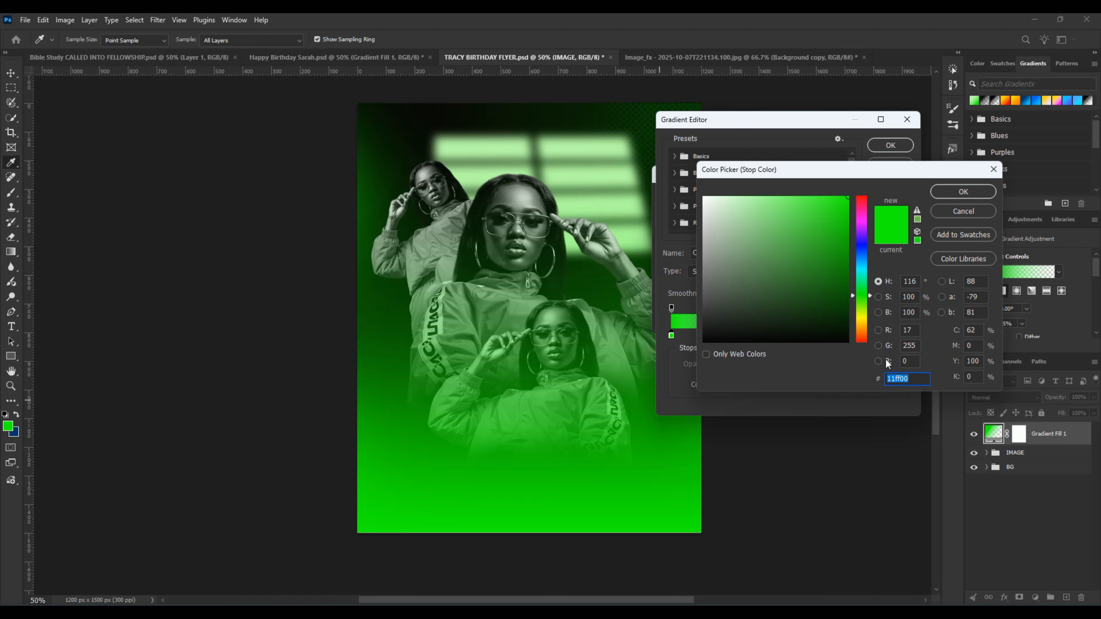
text(03)
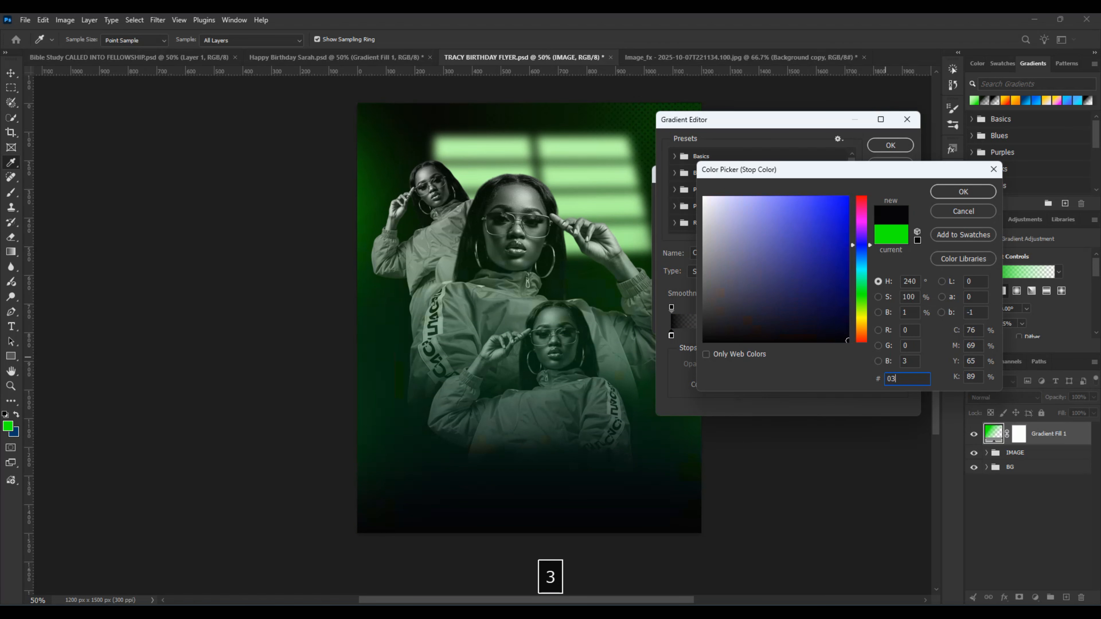
text(11)
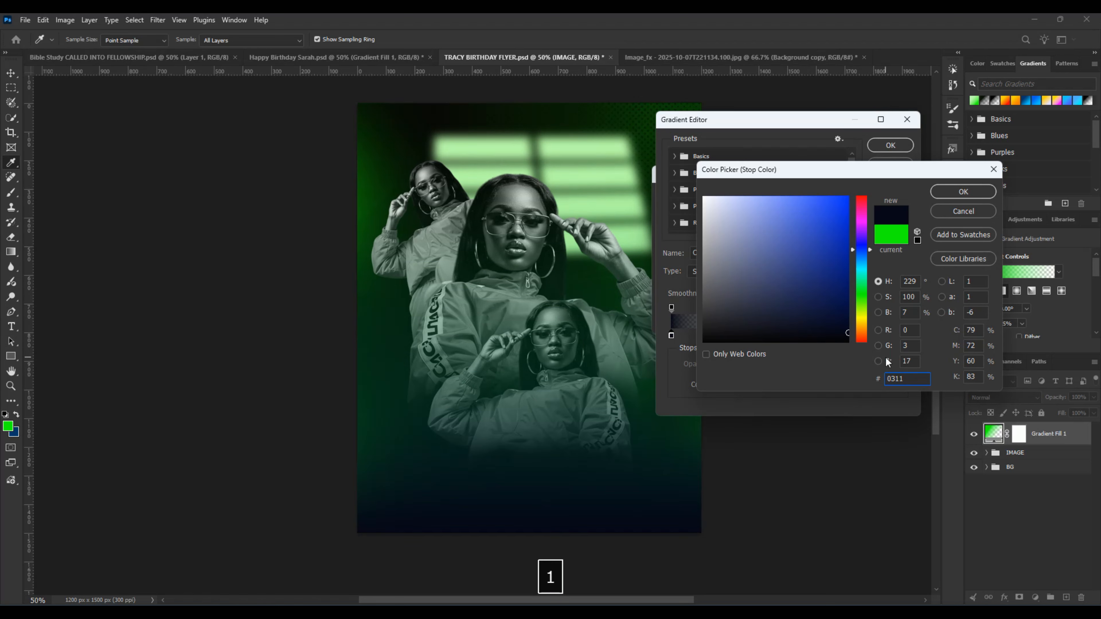
text(00)
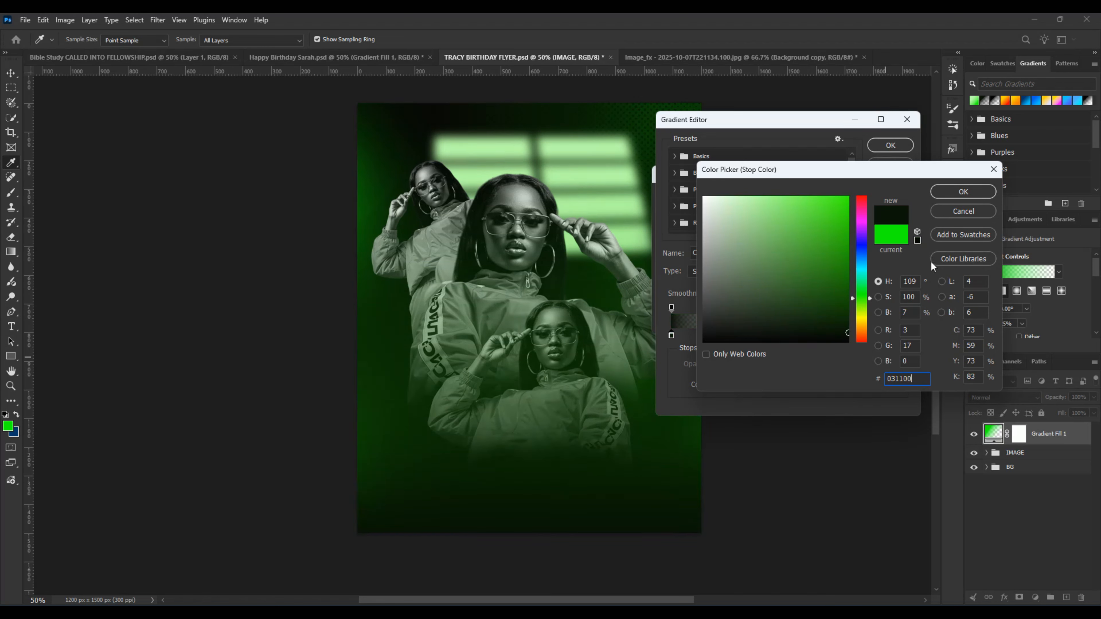
click(944, 191)
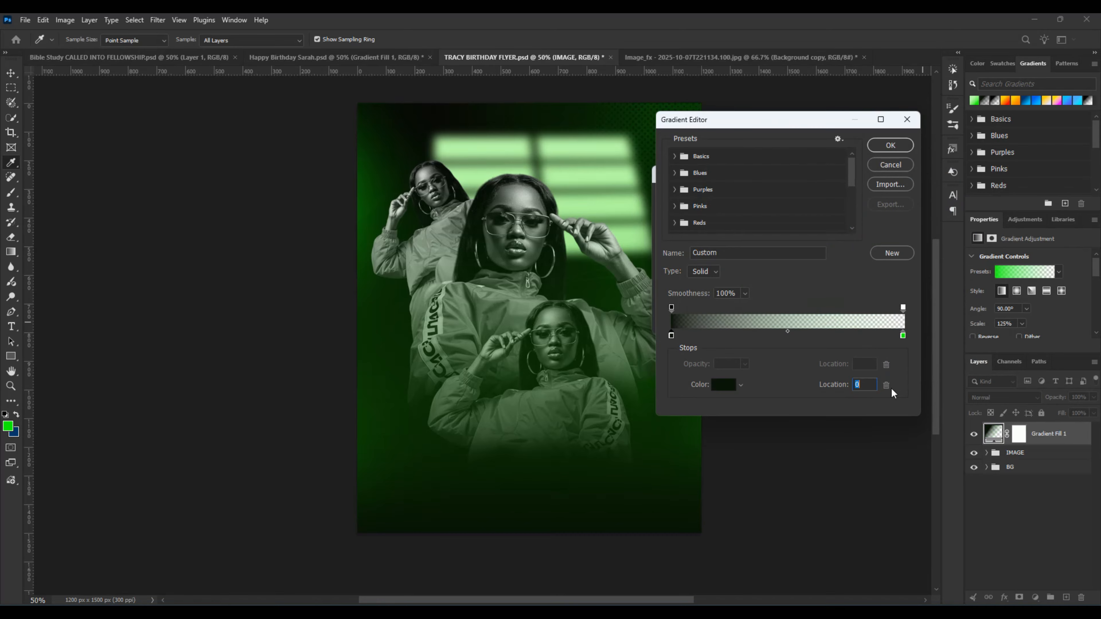
Step: Set the colour stop at location 100 of the gradient to 031800
click(903, 335)
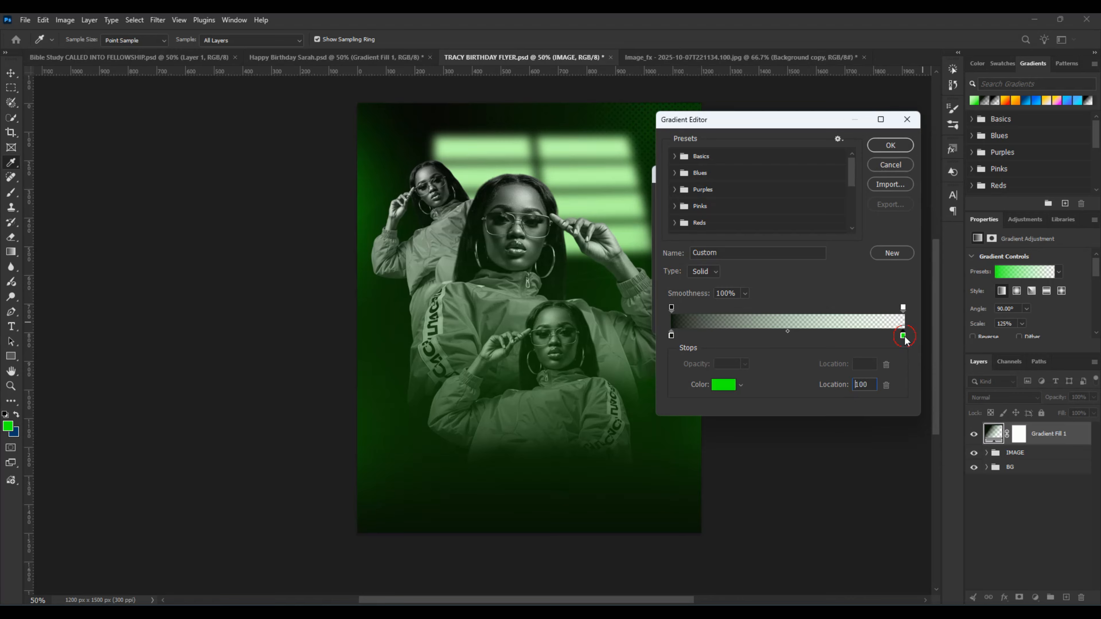
click(716, 385)
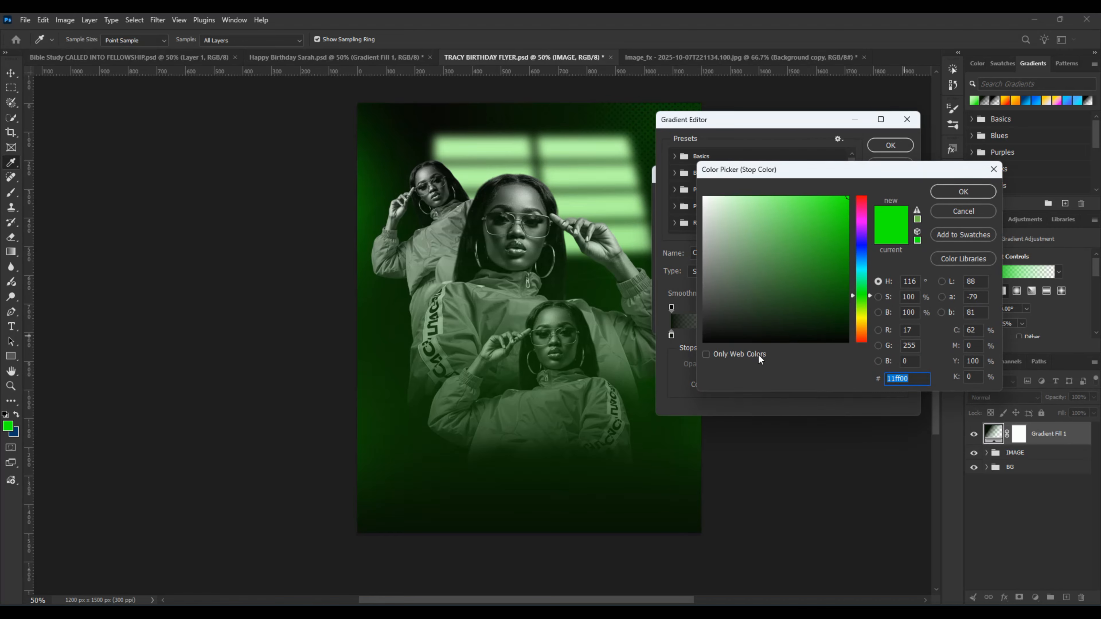
text(03)
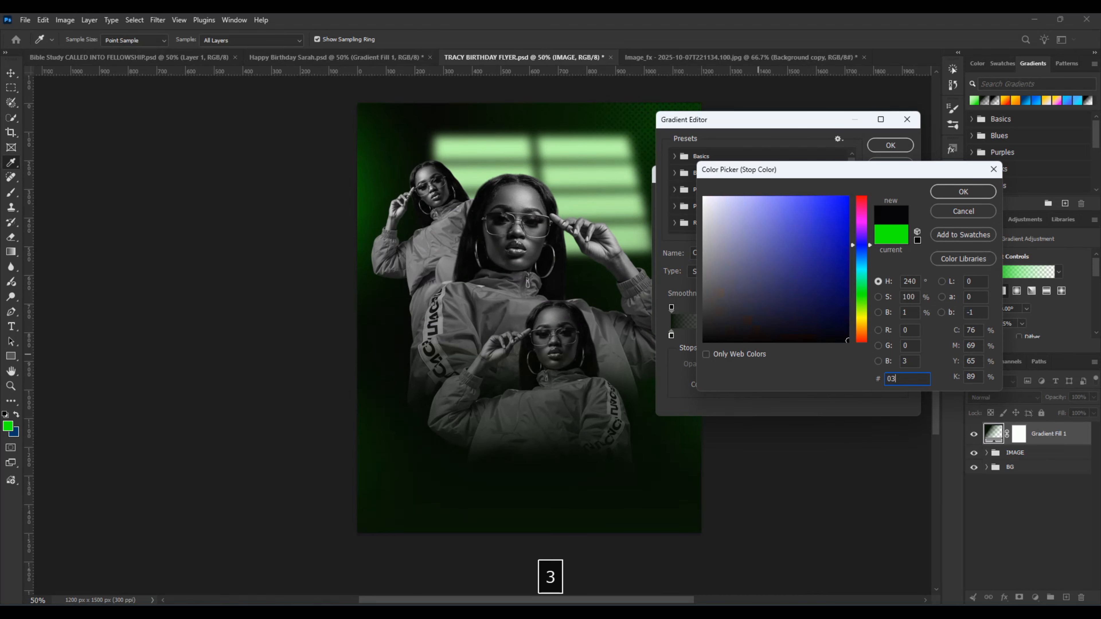
text(1800)
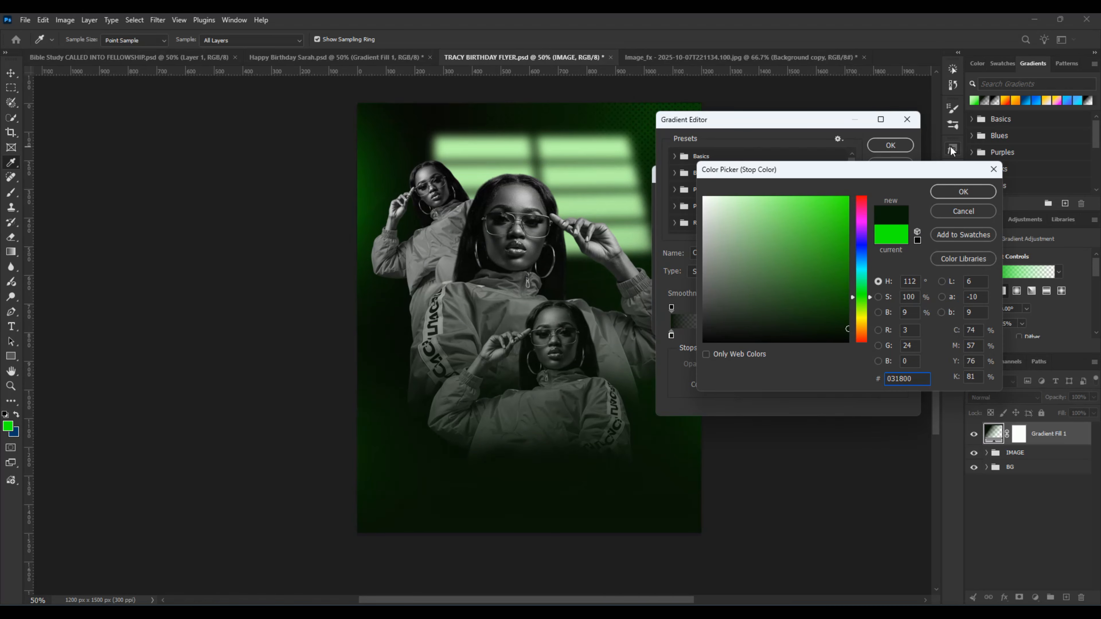
click(963, 191)
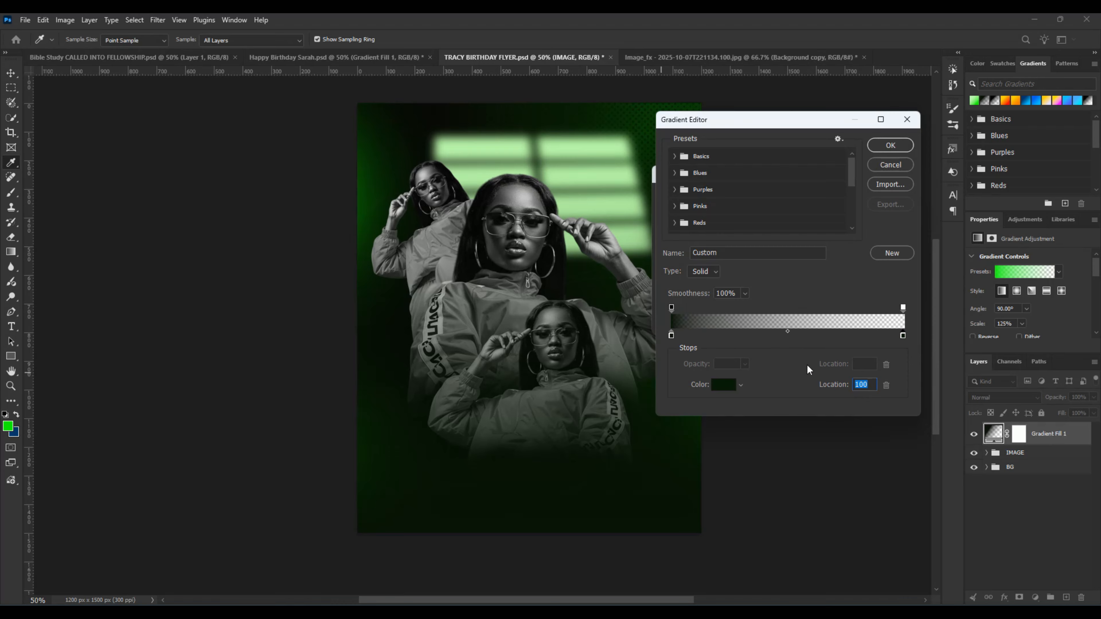
Step: Try greens such as 45f82b, 0e6a00 and 20ff00 for the gradient's end stop, and restore its previous colour
click(721, 387)
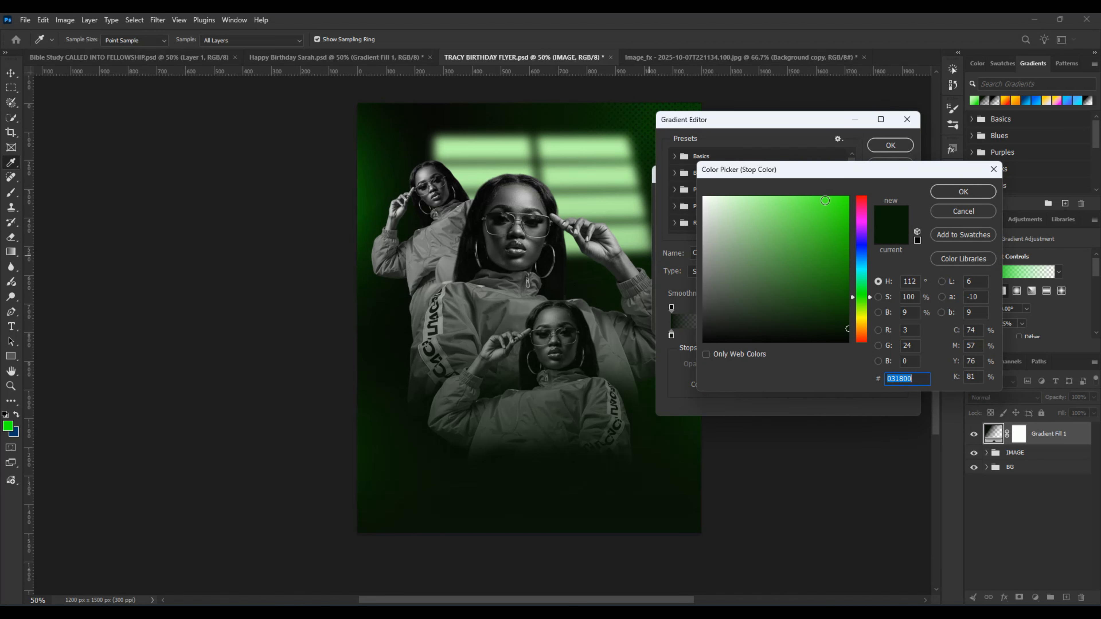
click(824, 200)
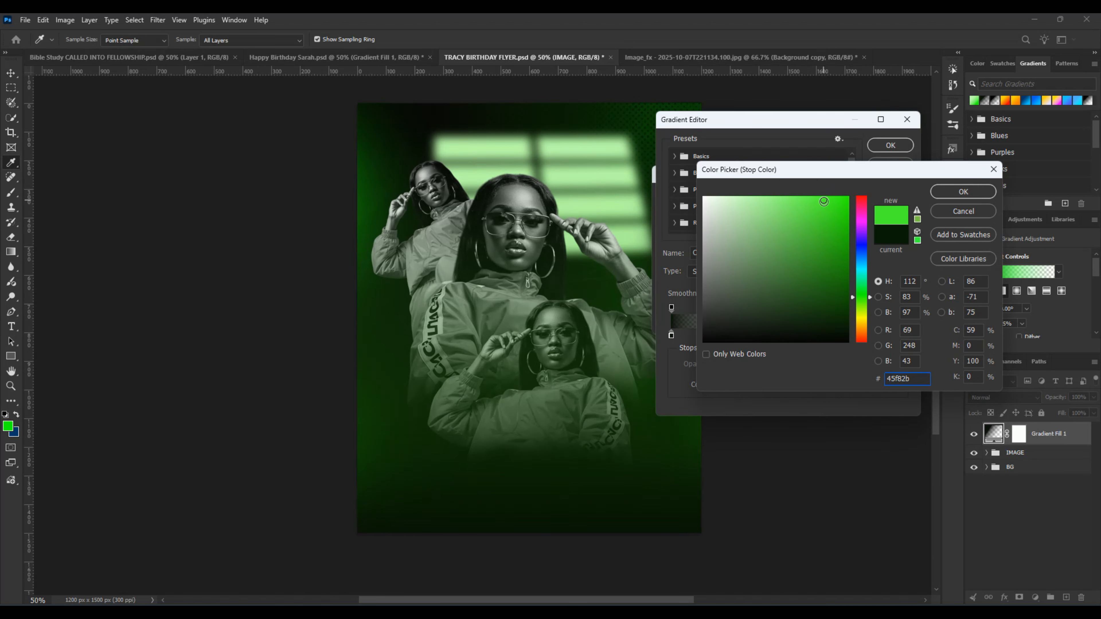
click(879, 233)
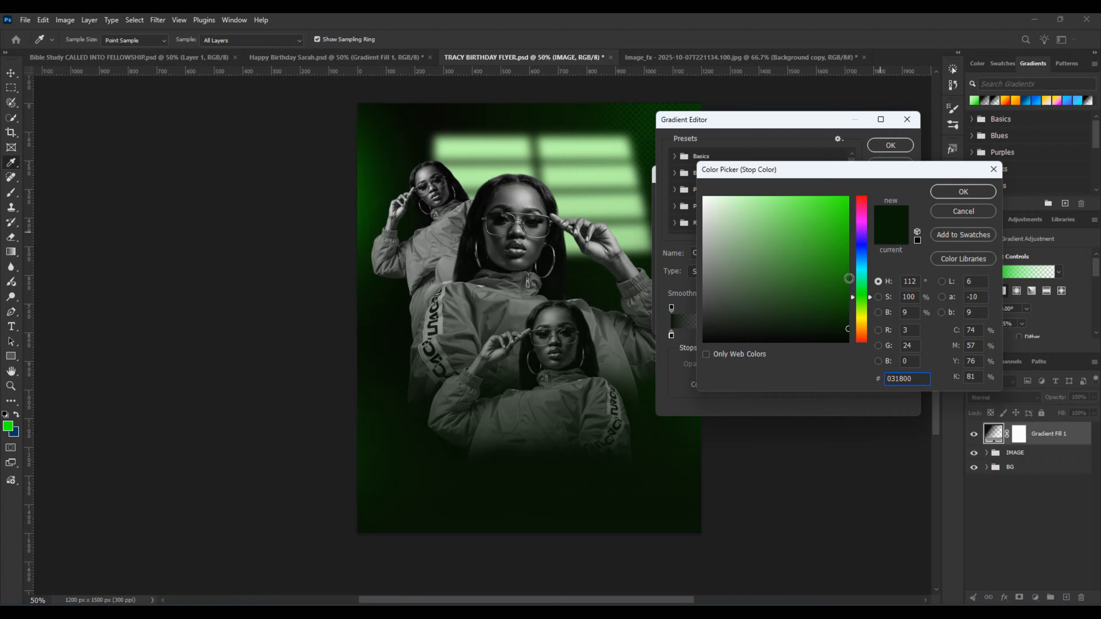
click(848, 281)
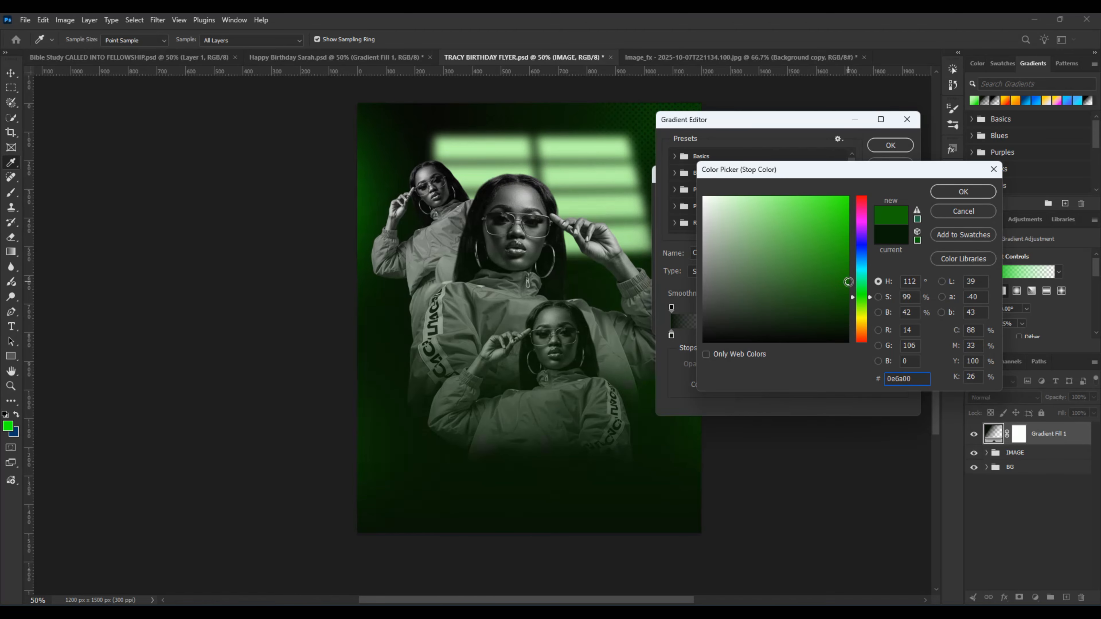
drag(847, 284, 847, 289)
drag(848, 289, 855, 184)
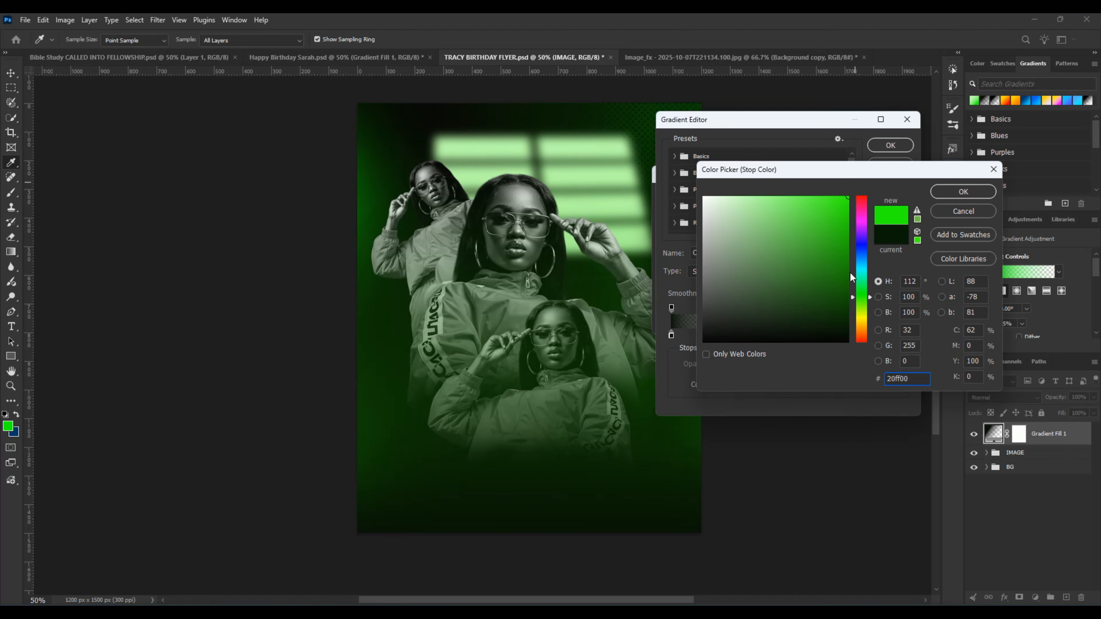
click(884, 234)
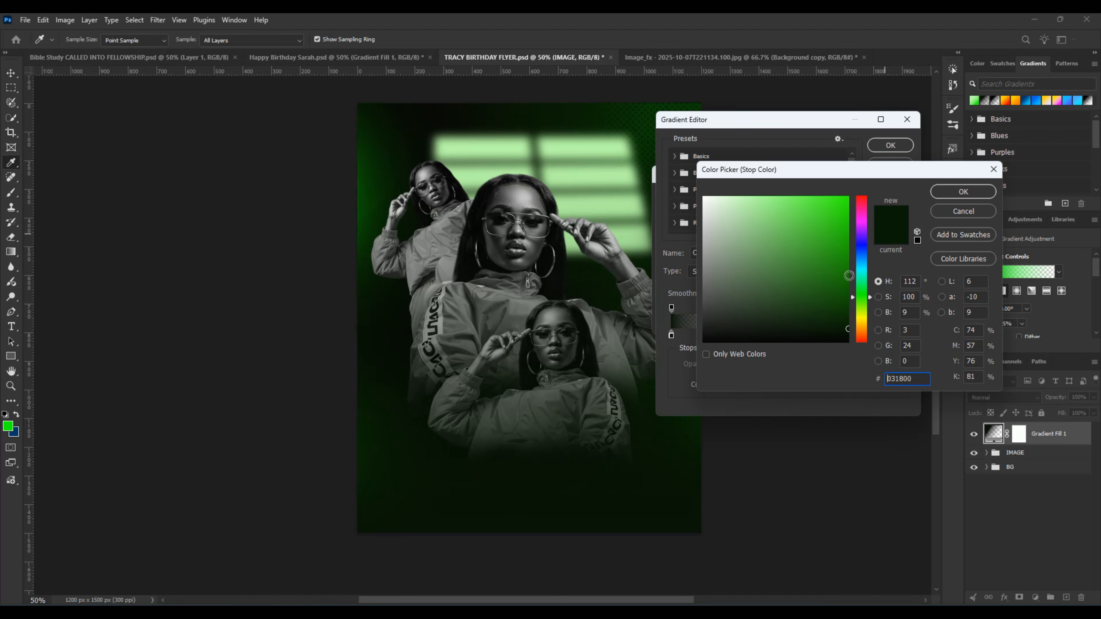
Step: Give the gradient's end stop a medium dark green and apply the gradient fill
click(849, 276)
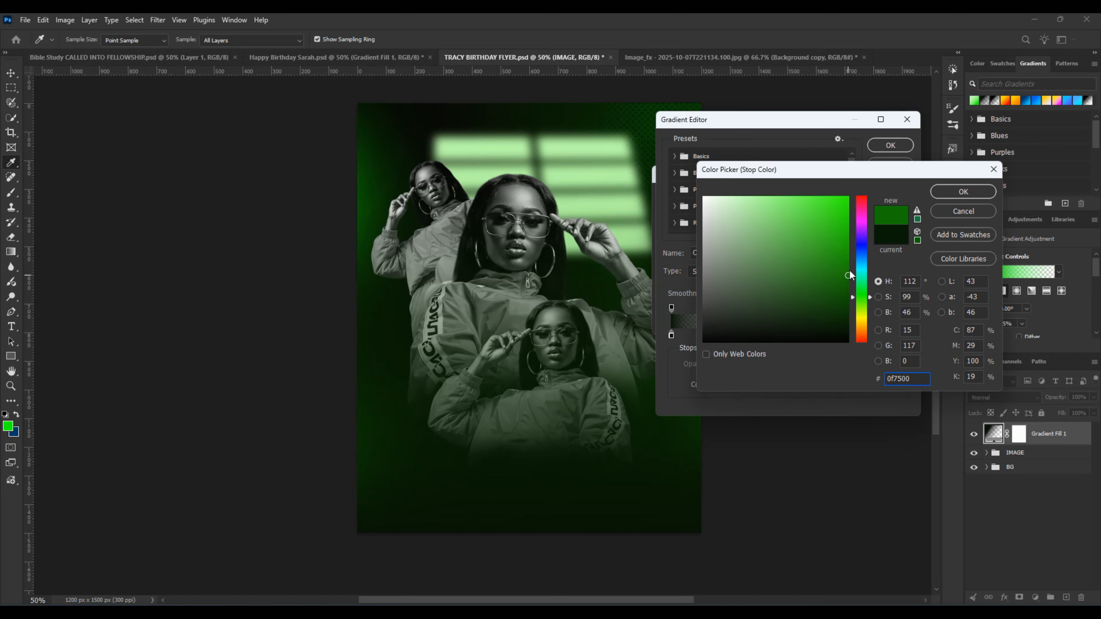
click(848, 271)
drag(918, 380, 863, 365)
click(947, 195)
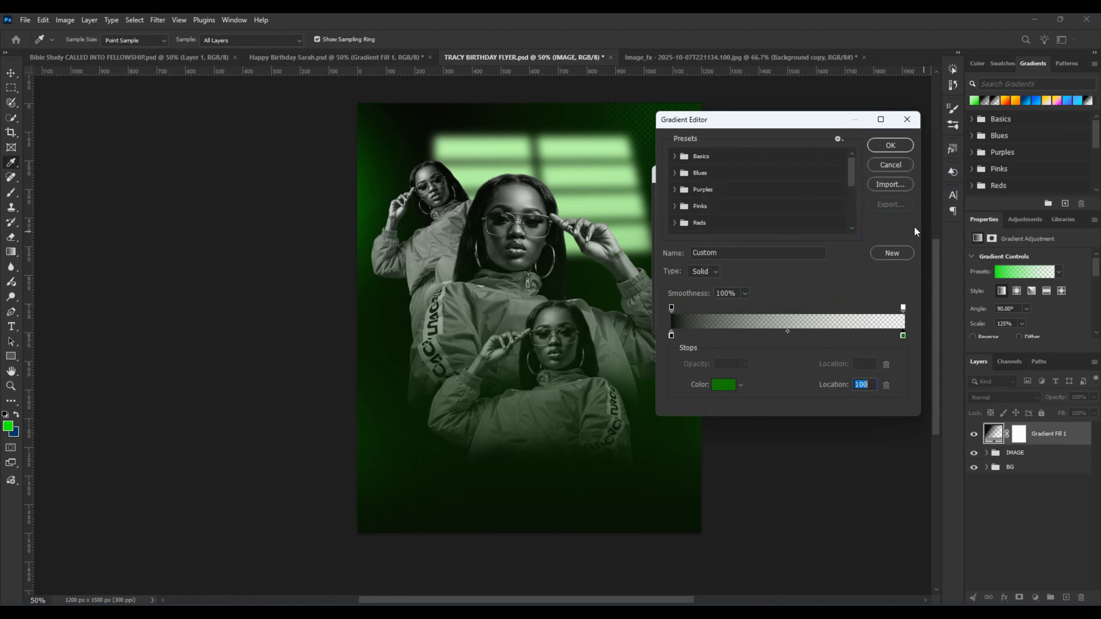
click(892, 148)
click(850, 196)
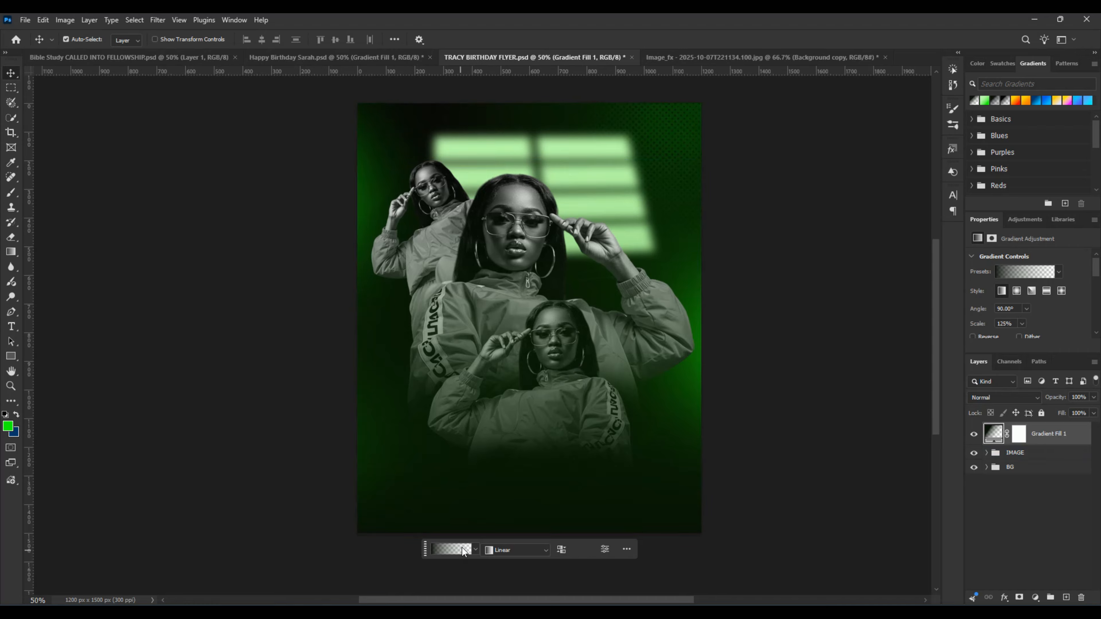
Step: Place a new text layer over the lower part of the flyer and set its tracking to 0
key(t)
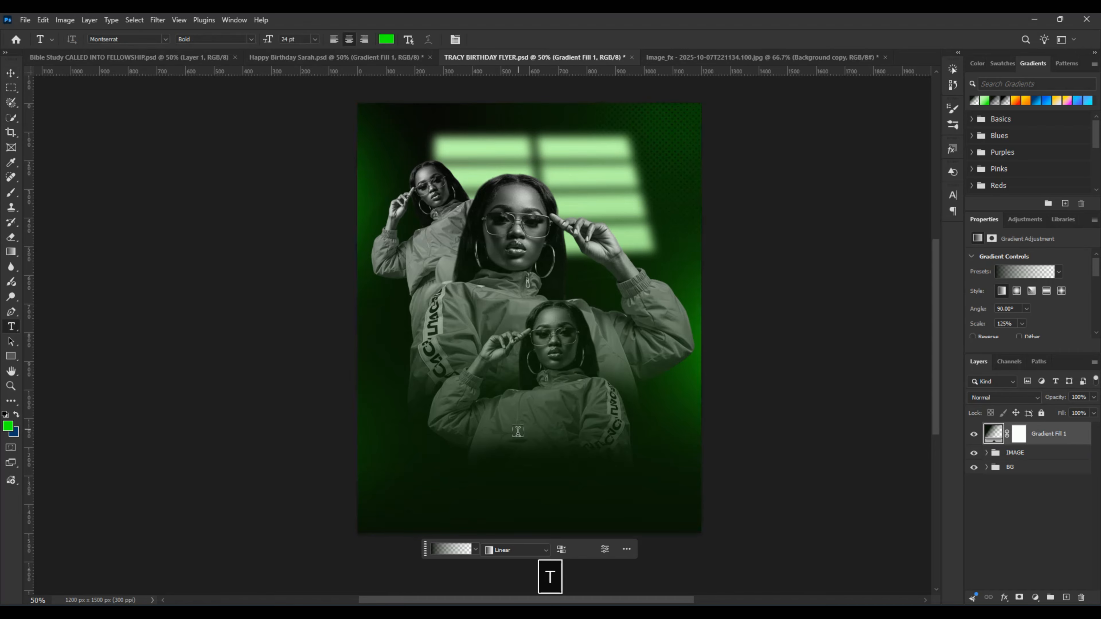
click(502, 507)
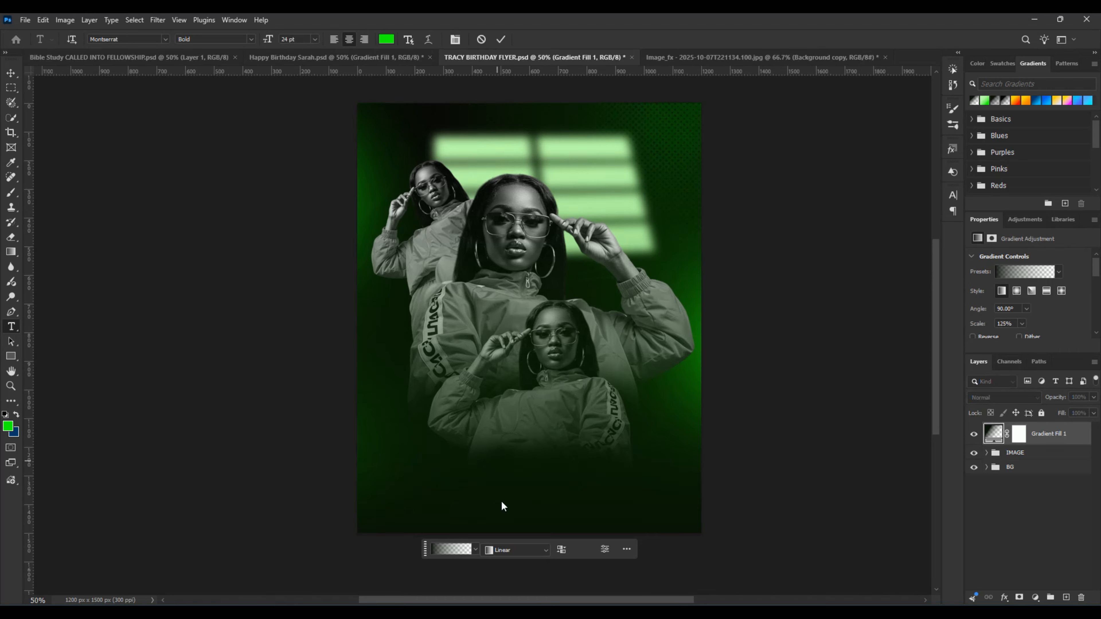
click(952, 195)
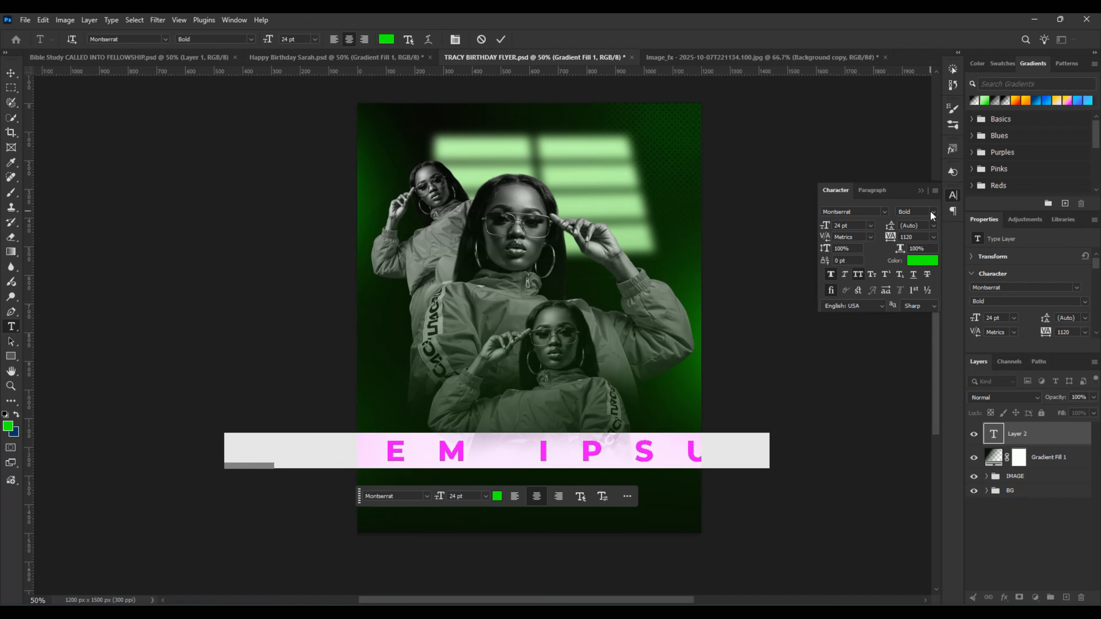
click(932, 237)
click(925, 309)
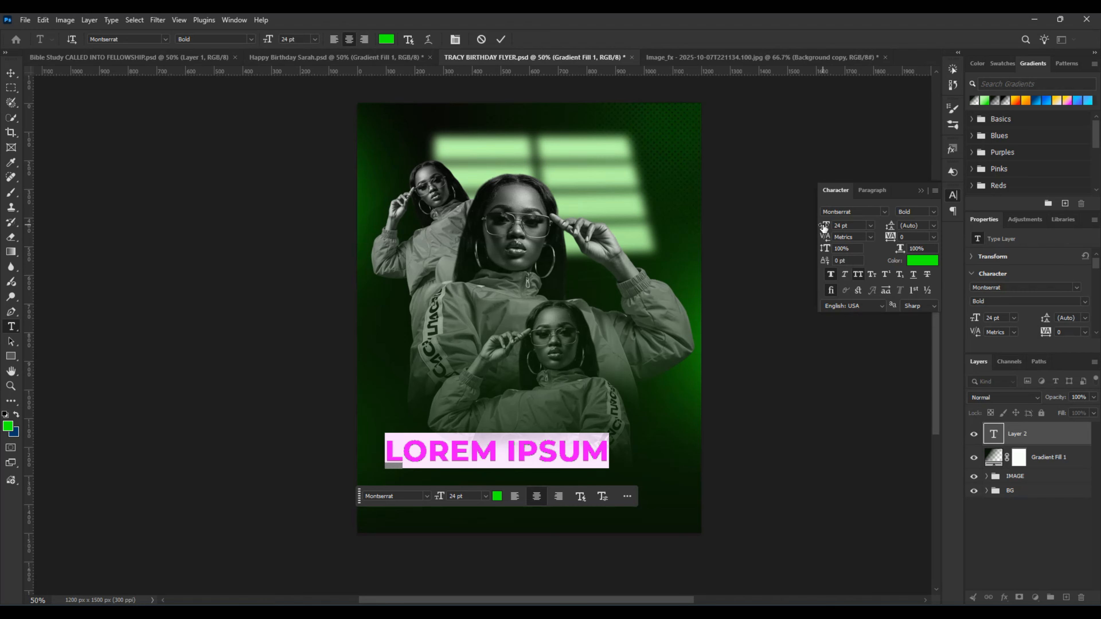
Step: Set the placeholder text's size to 20 pt and its font to MuseoModerno
drag(824, 227, 817, 226)
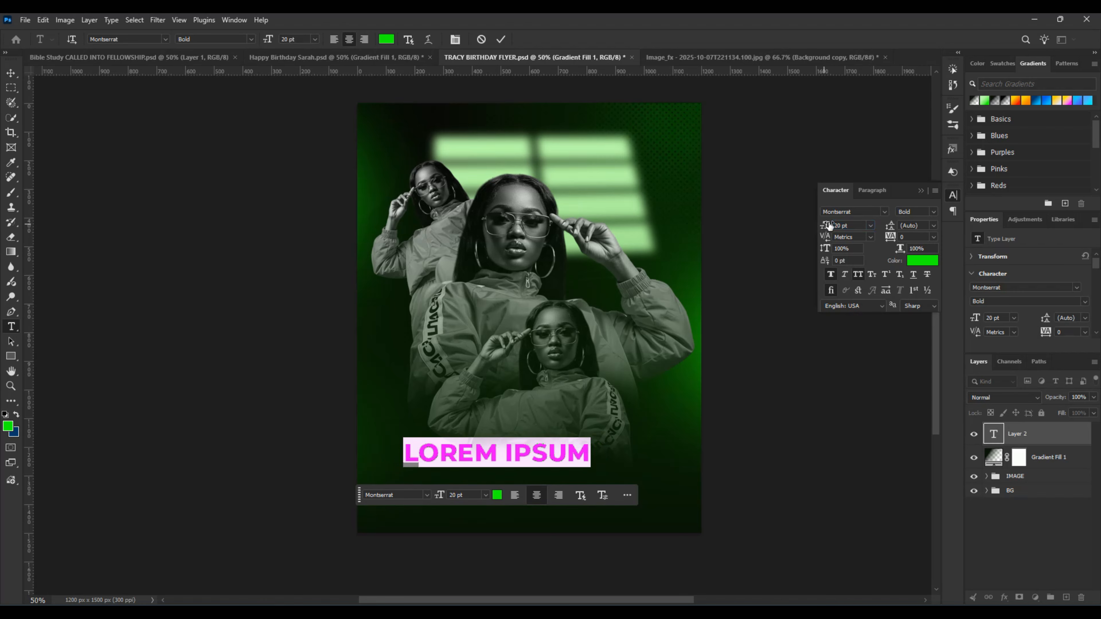
click(883, 209)
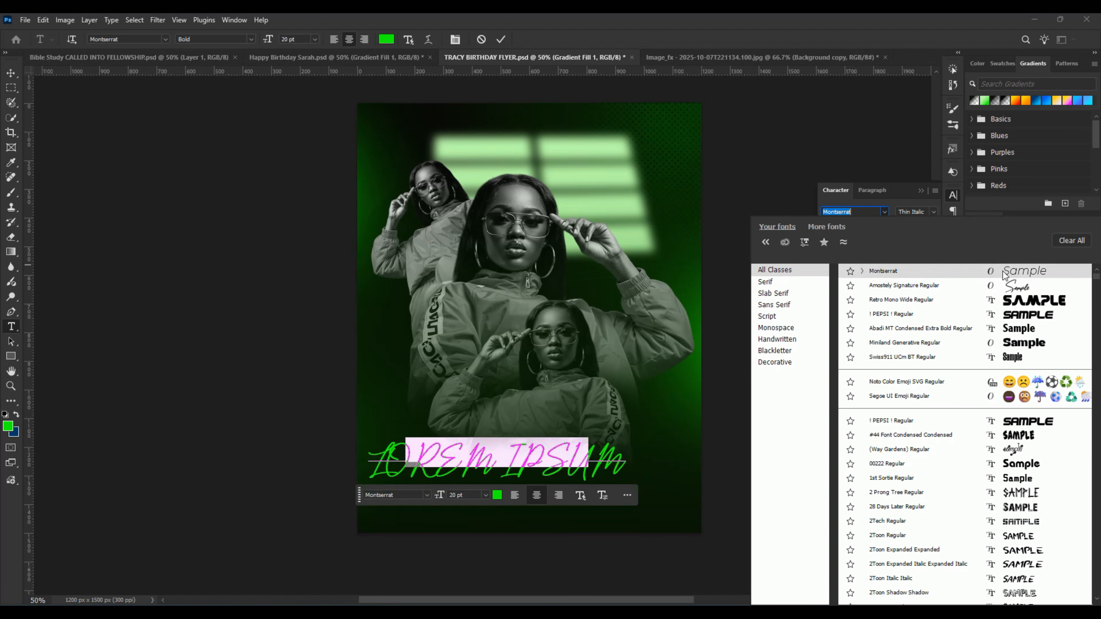
click(1041, 282)
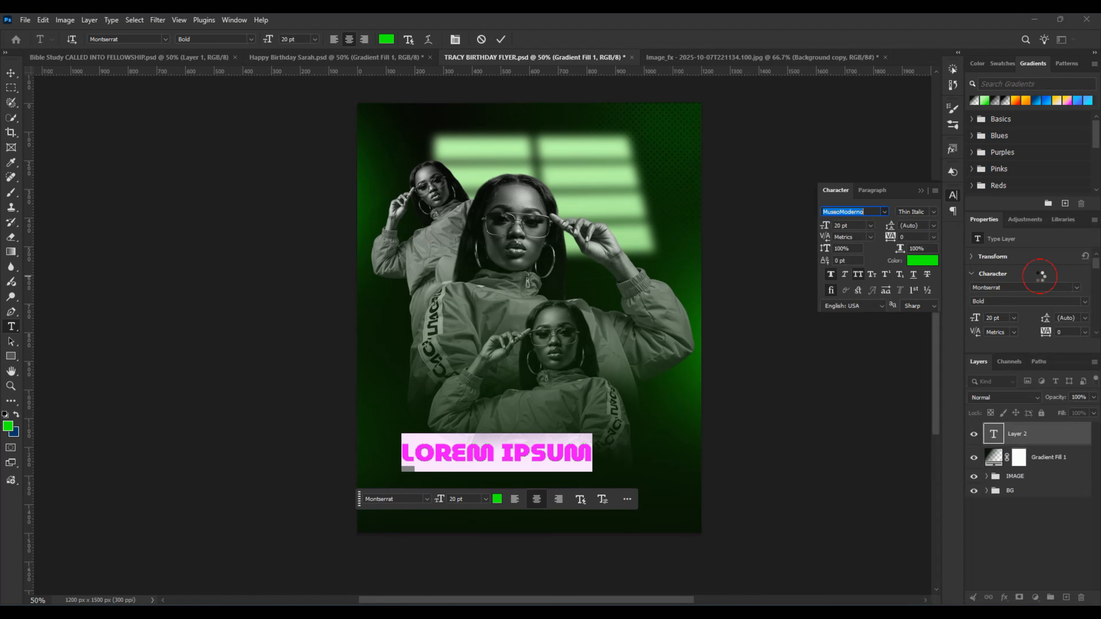
Step: Browse the font list and set the placeholder text's font to Neuropolitical Regular
click(885, 210)
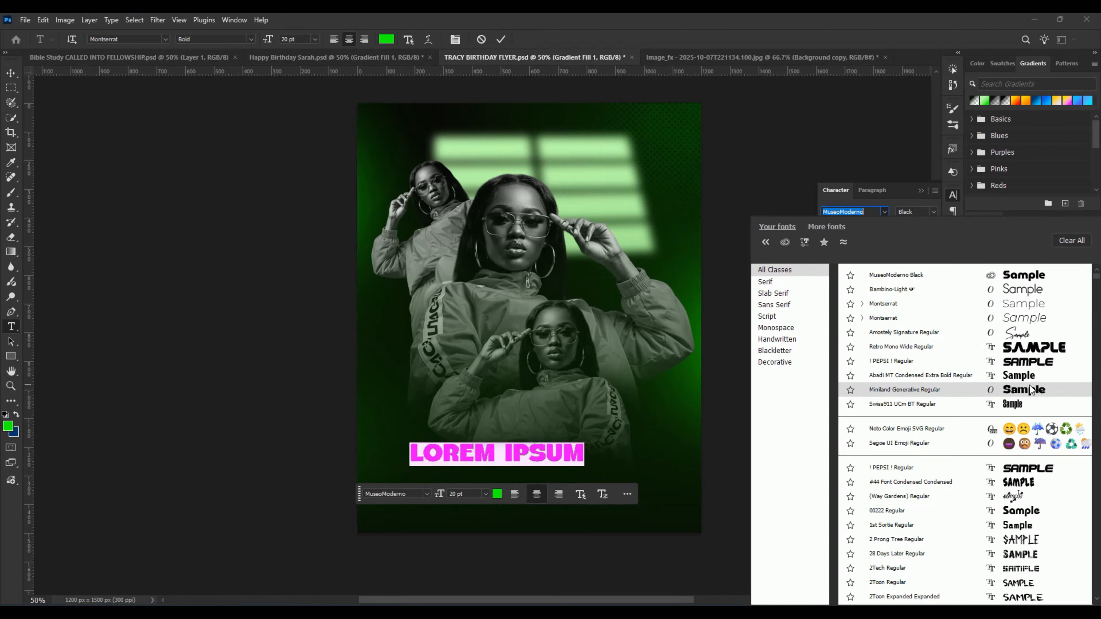
scroll(1042, 423, down, 3)
scroll(1042, 423, down, 3)
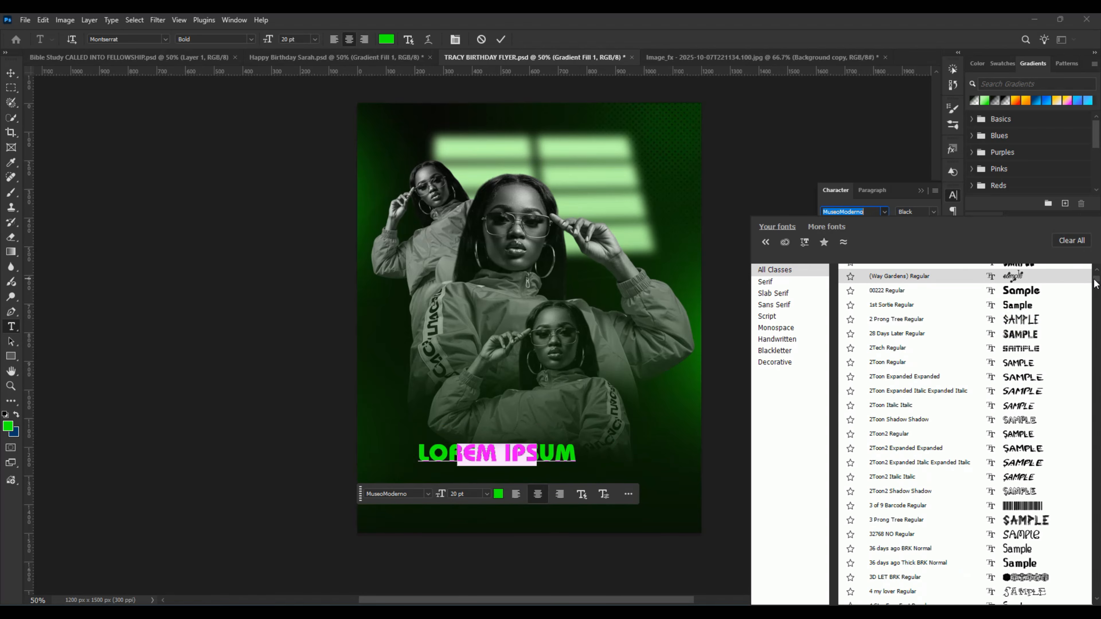
drag(1096, 278, 1100, 530)
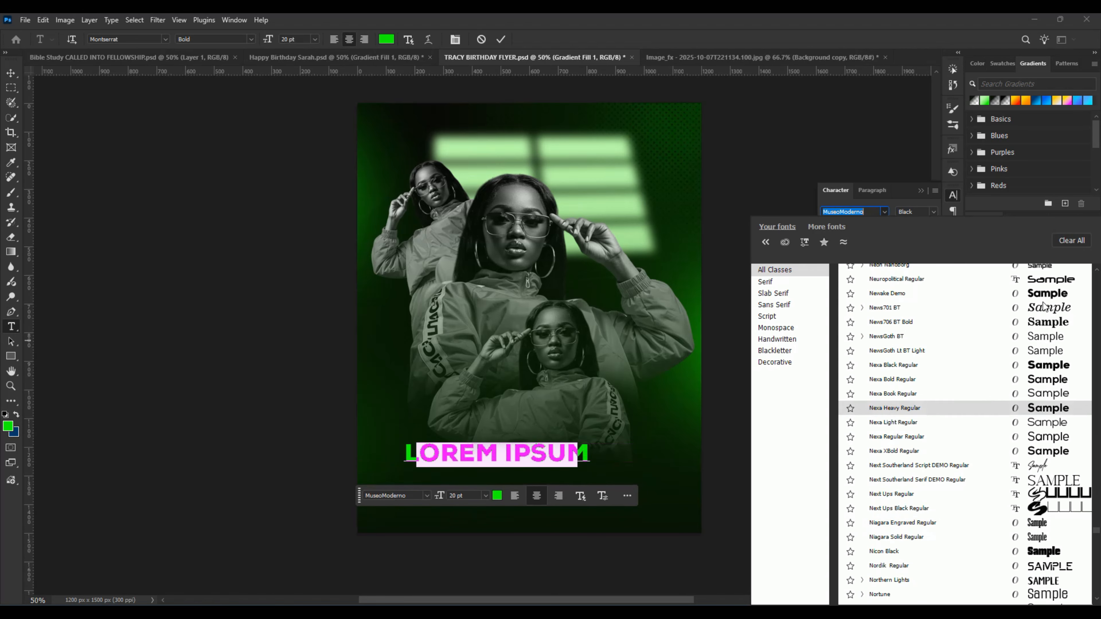
click(1044, 284)
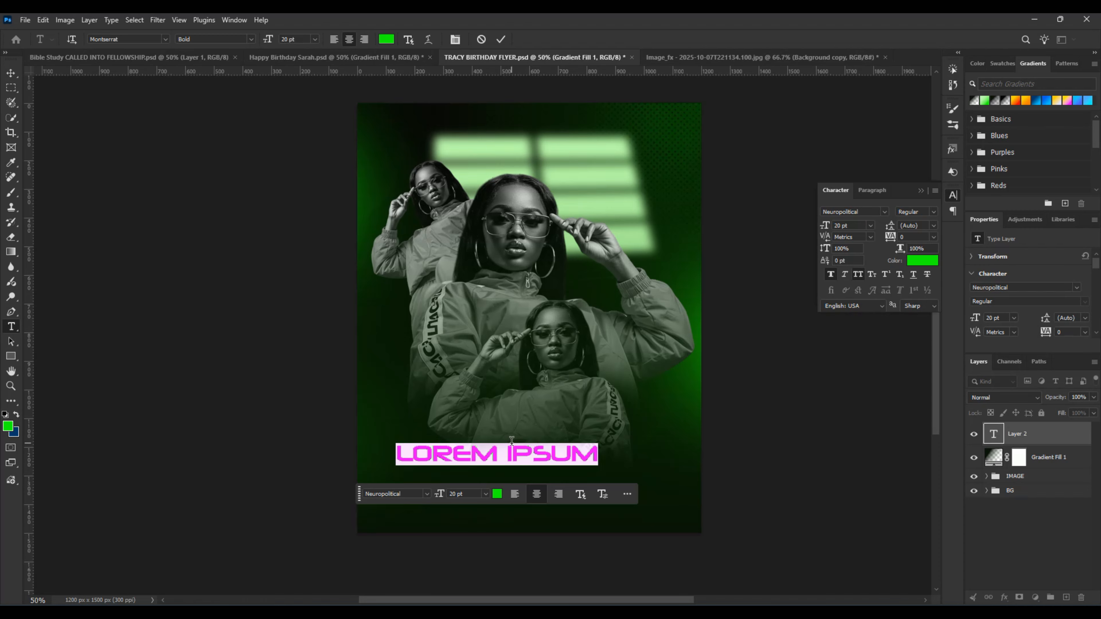
Step: Replace the placeholder text with HAPPY BIRTHDAY on two lines, one word per line
text(HA)
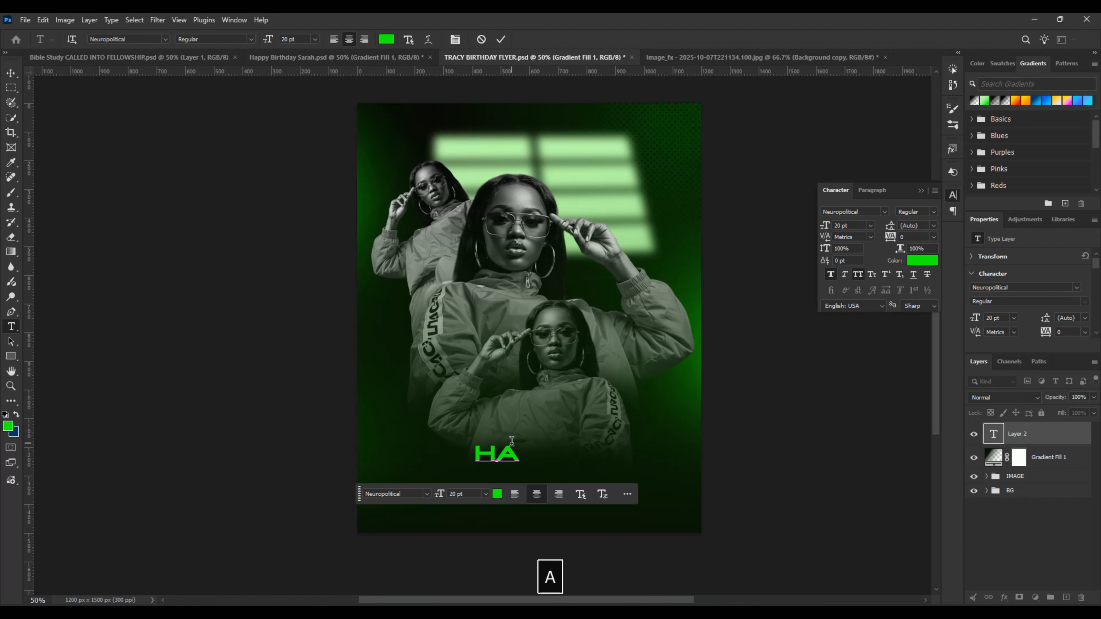
text(PPY)
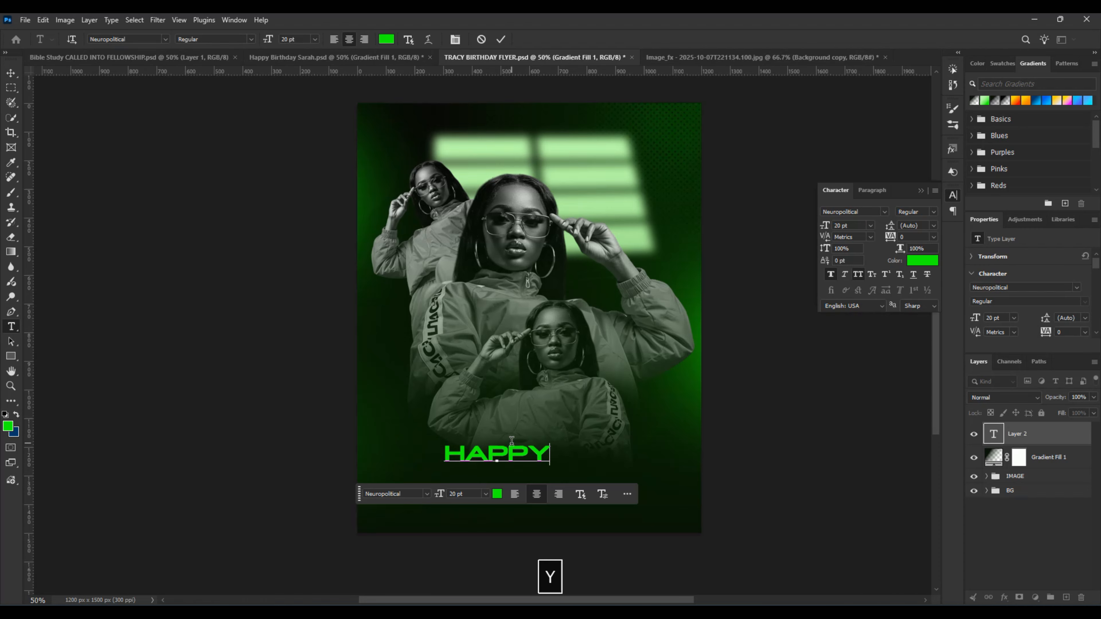
key(Return)
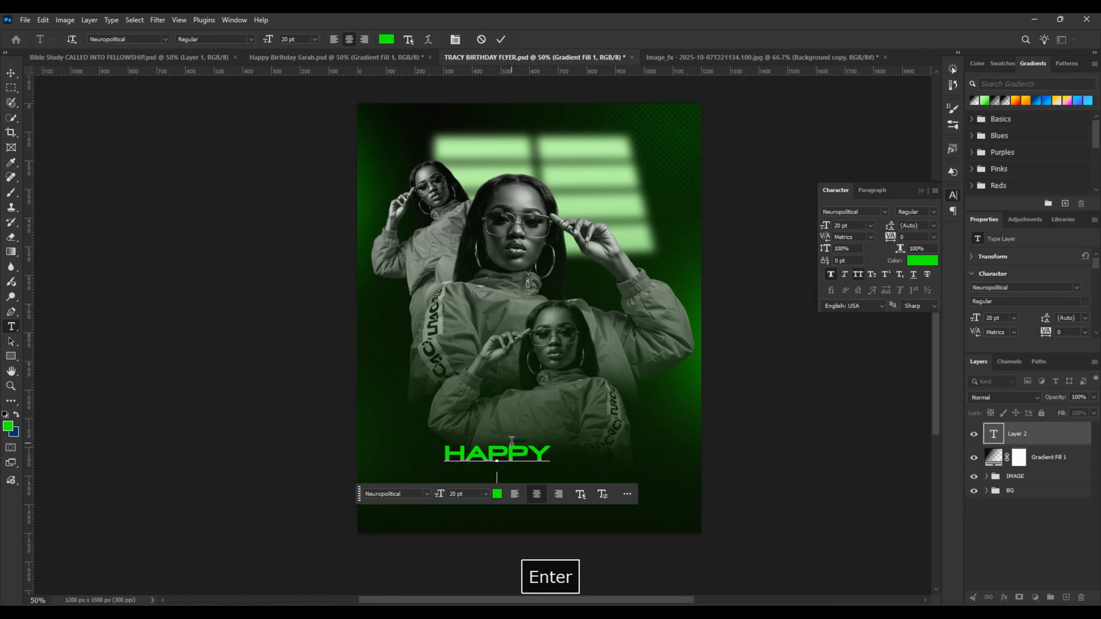
text(B)
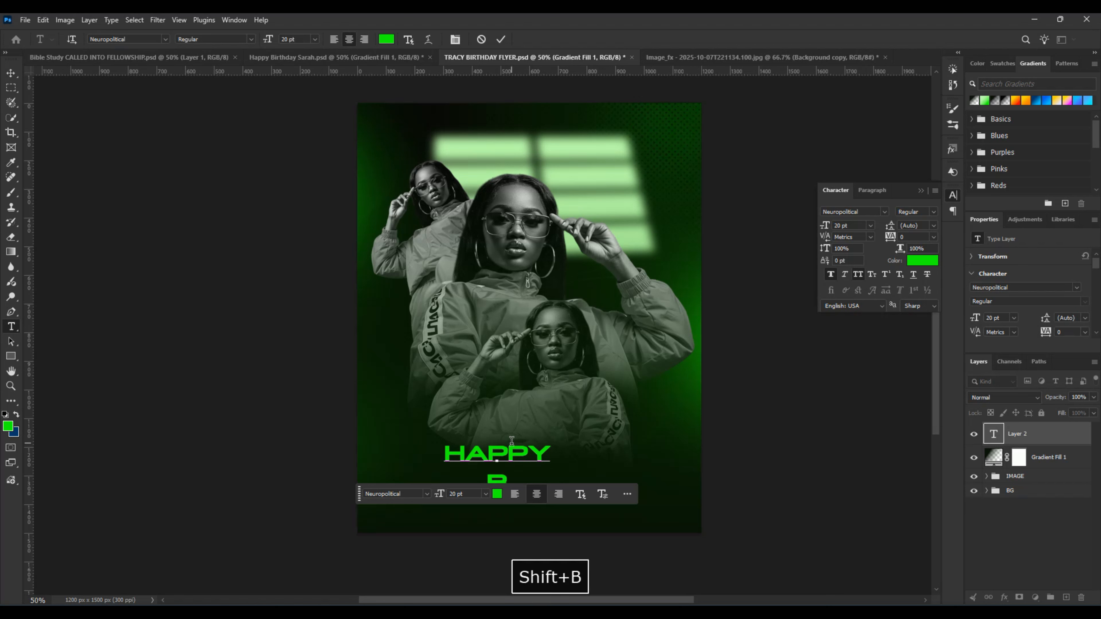
text(IRTHD)
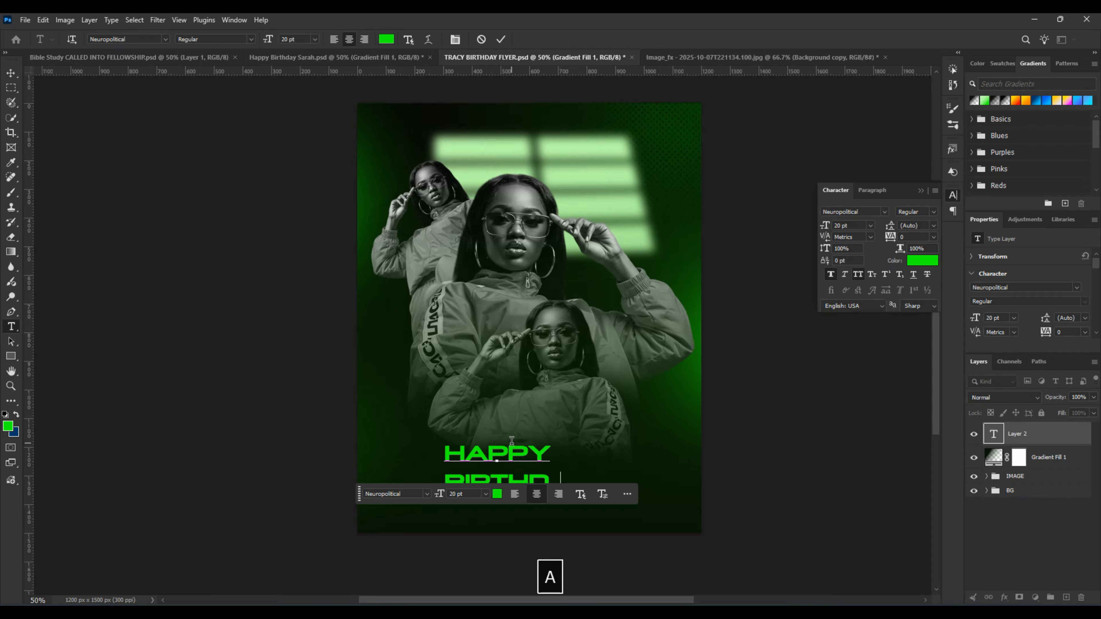
text(AY)
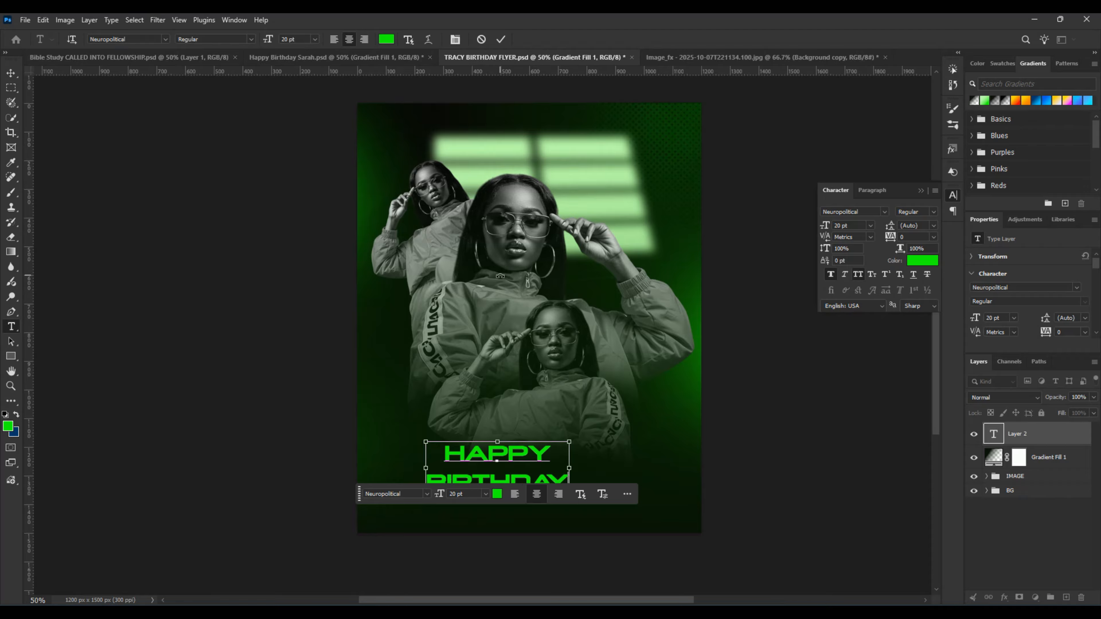
Step: Left-align both lines of the HAPPY BIRTHDAY text and commit the text edit
key(ctrl+a)
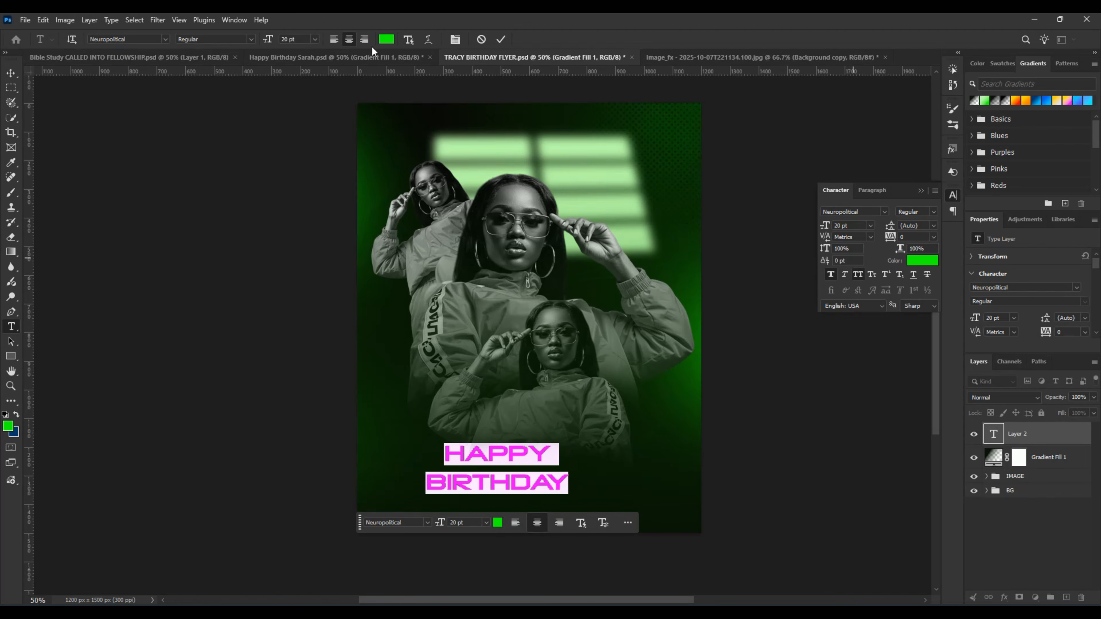
click(334, 40)
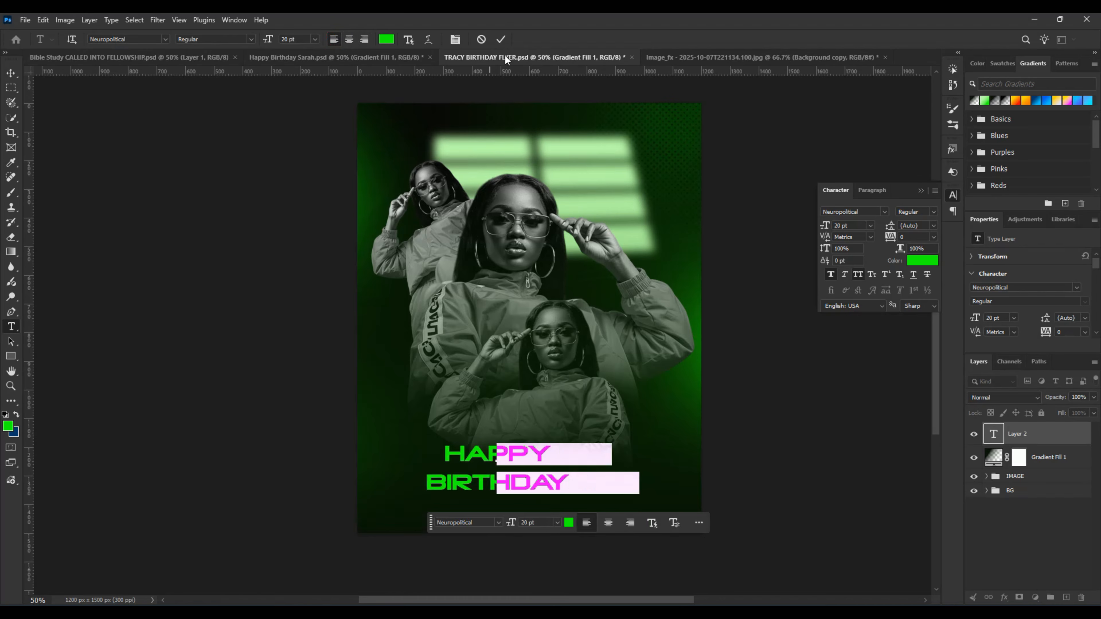
click(500, 39)
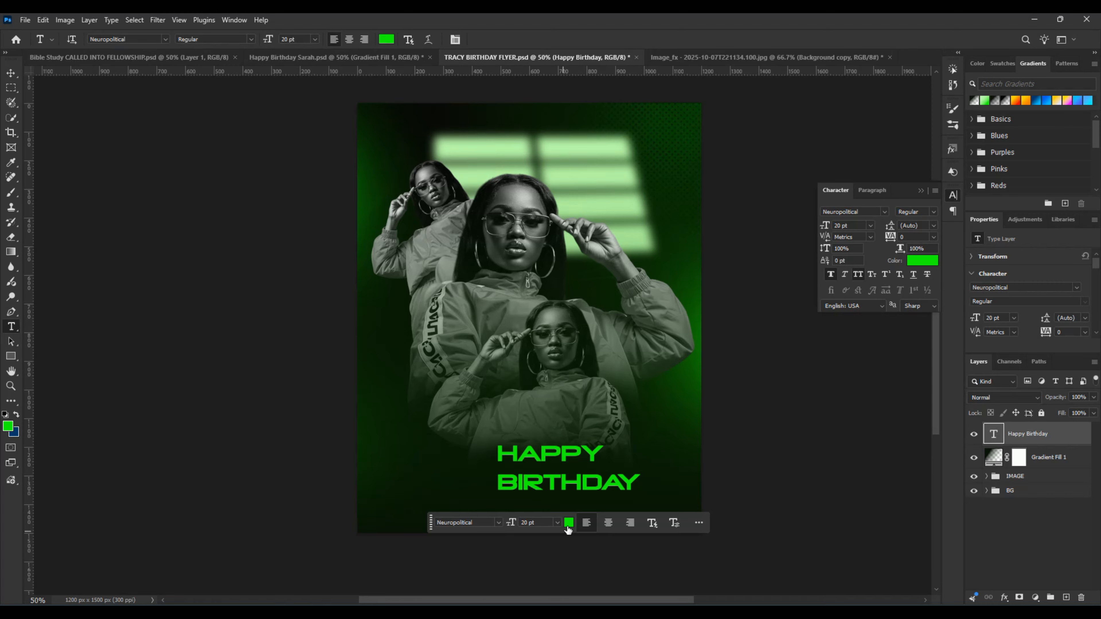
click(568, 523)
click(722, 199)
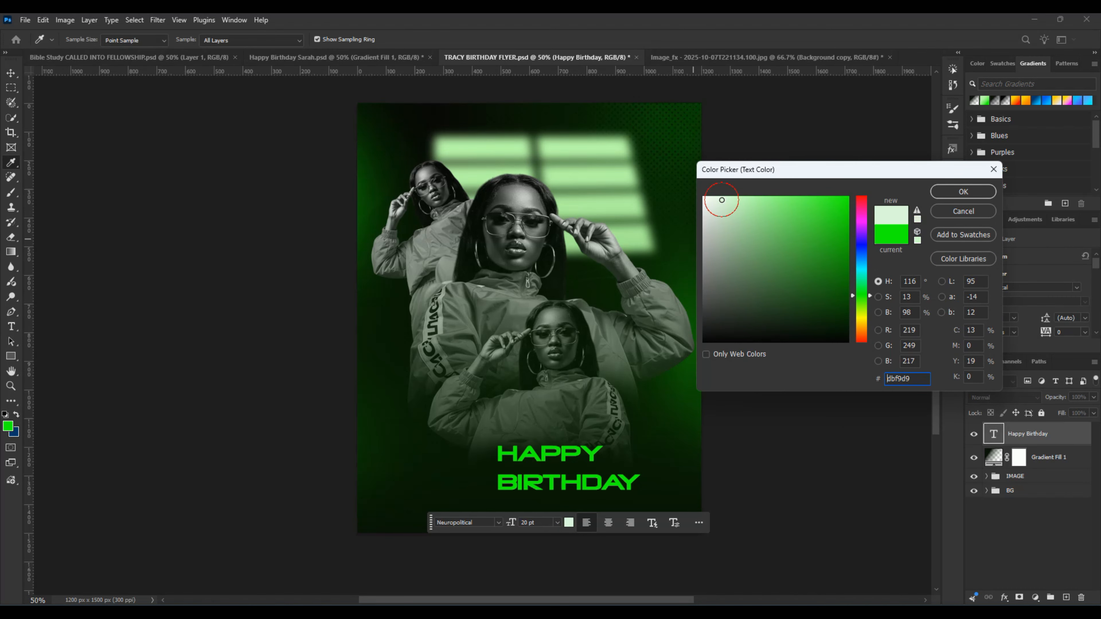
click(993, 169)
Step: Move the HAPPY BIRTHDAY text down and to the left, below the smallest front cut-out
key(v)
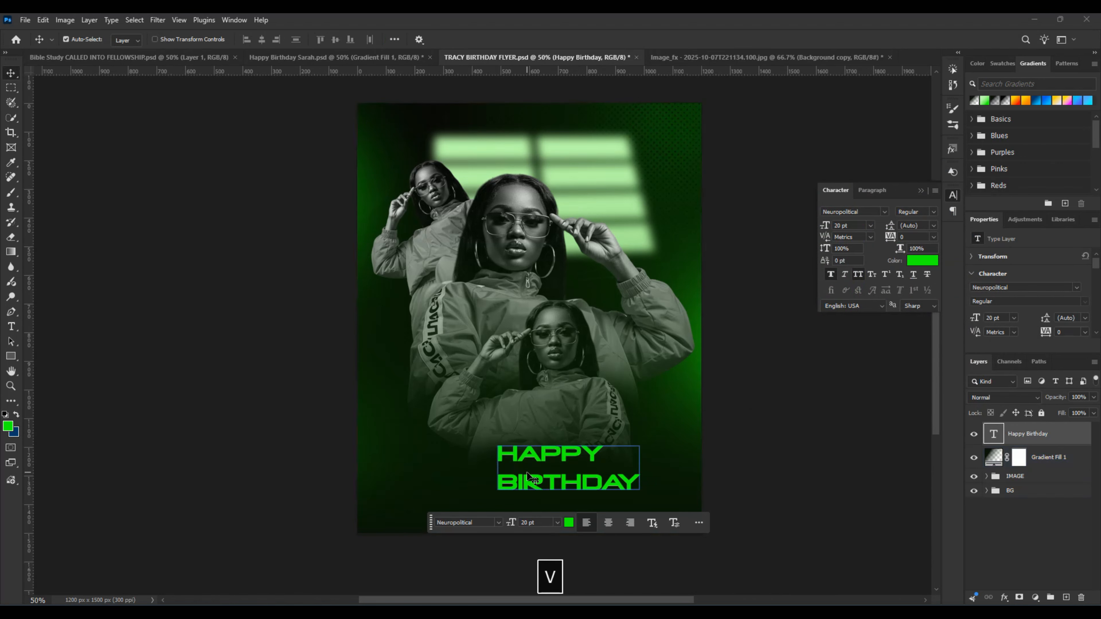
drag(524, 486, 485, 505)
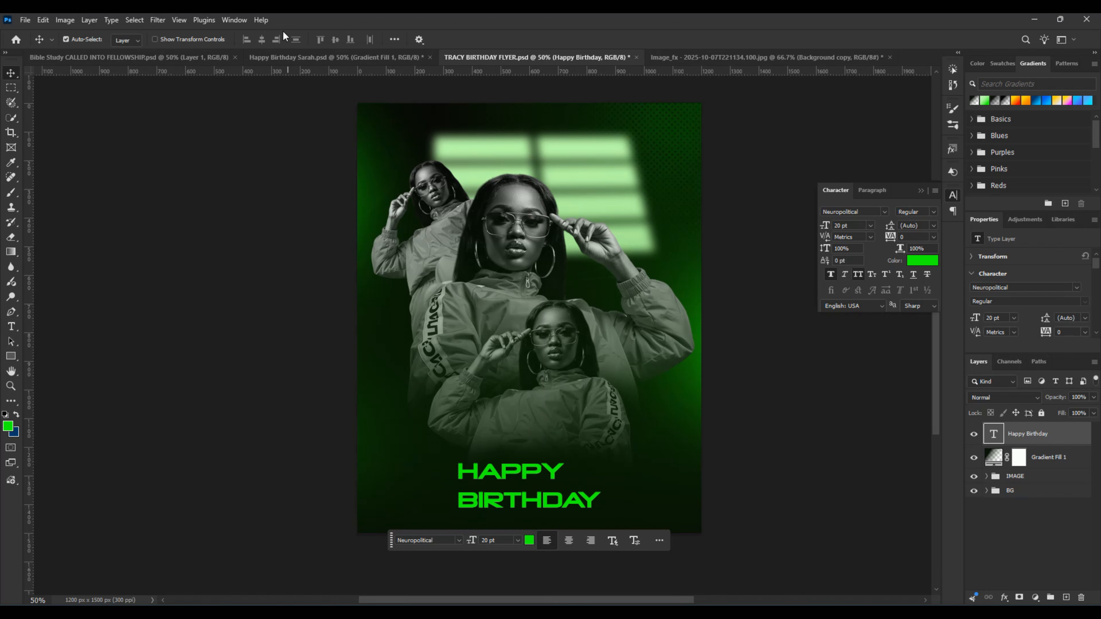
Step: In the reference birthday flyer, hide Layer 6 and examine the font settings of its title texts
click(303, 58)
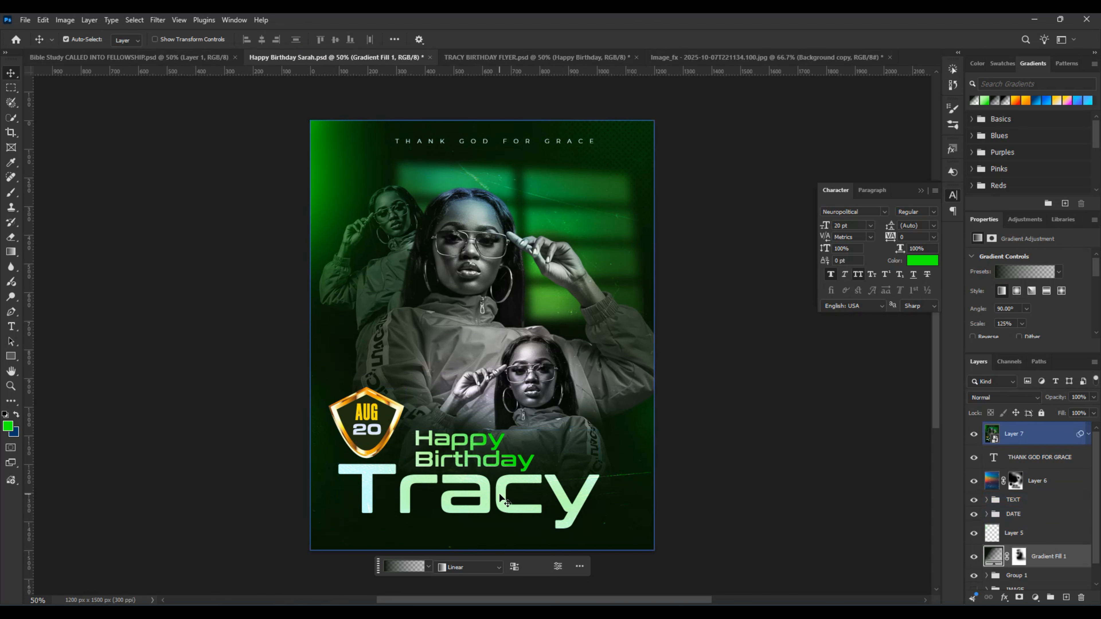
click(974, 485)
click(496, 512)
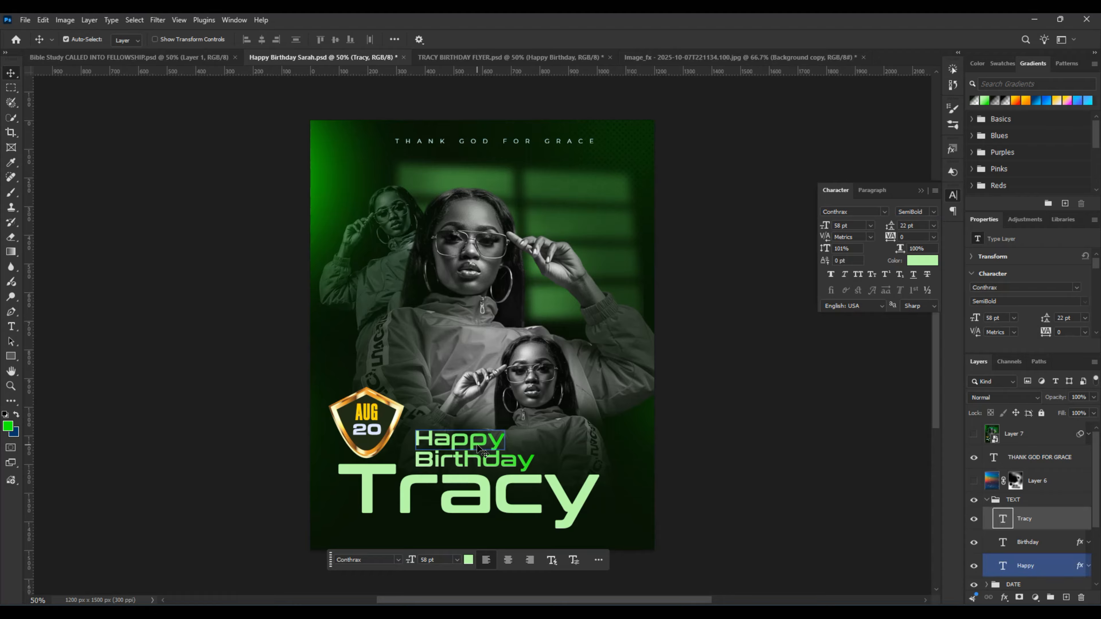
click(478, 449)
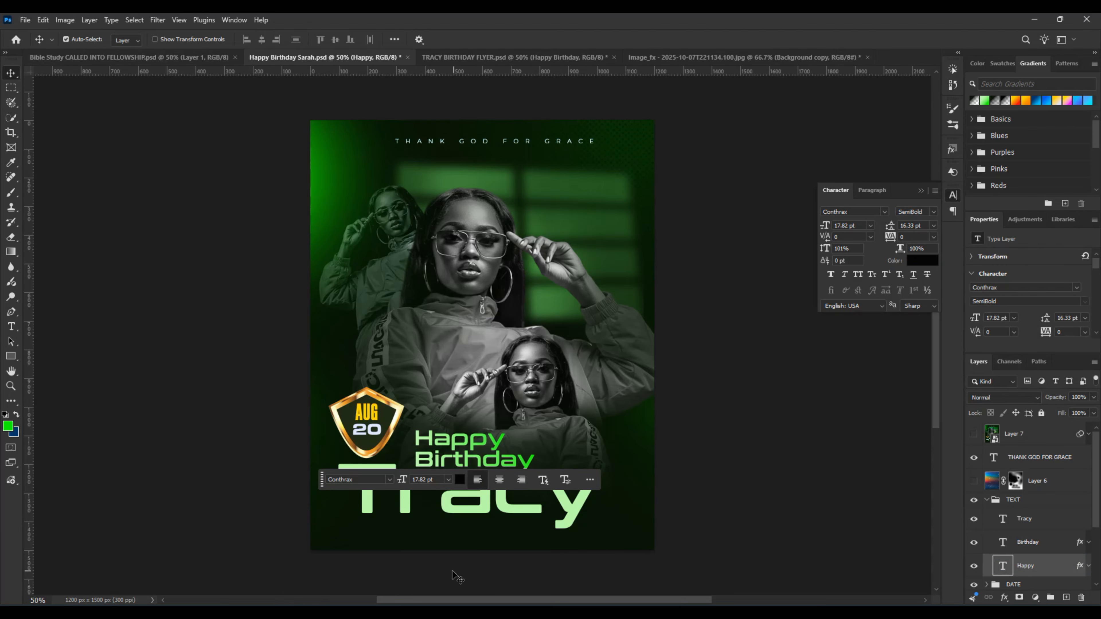
click(478, 513)
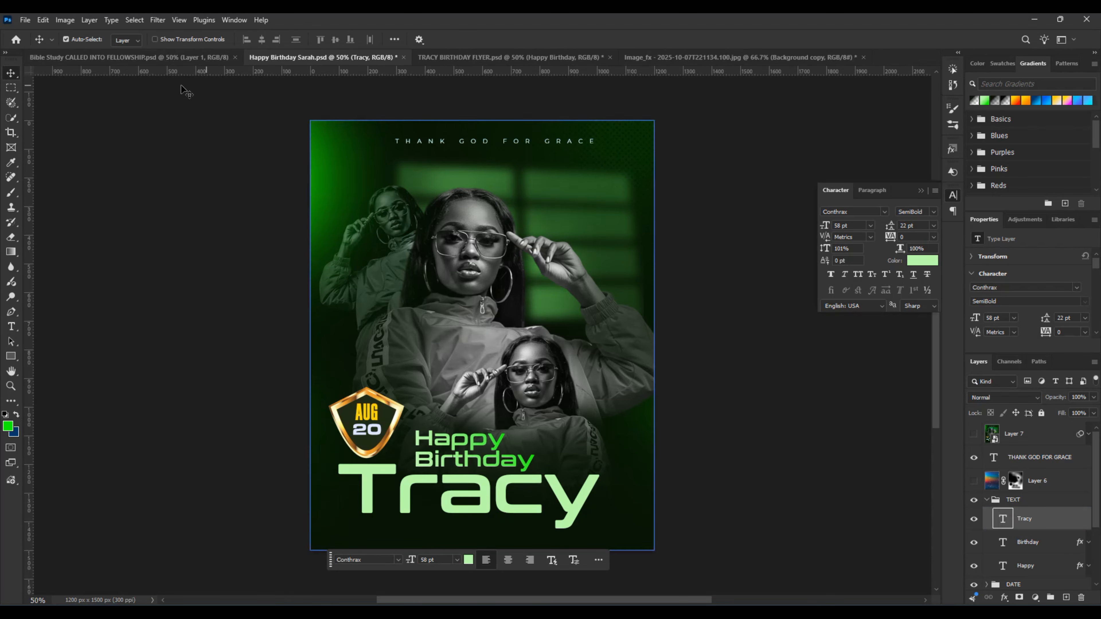
click(496, 64)
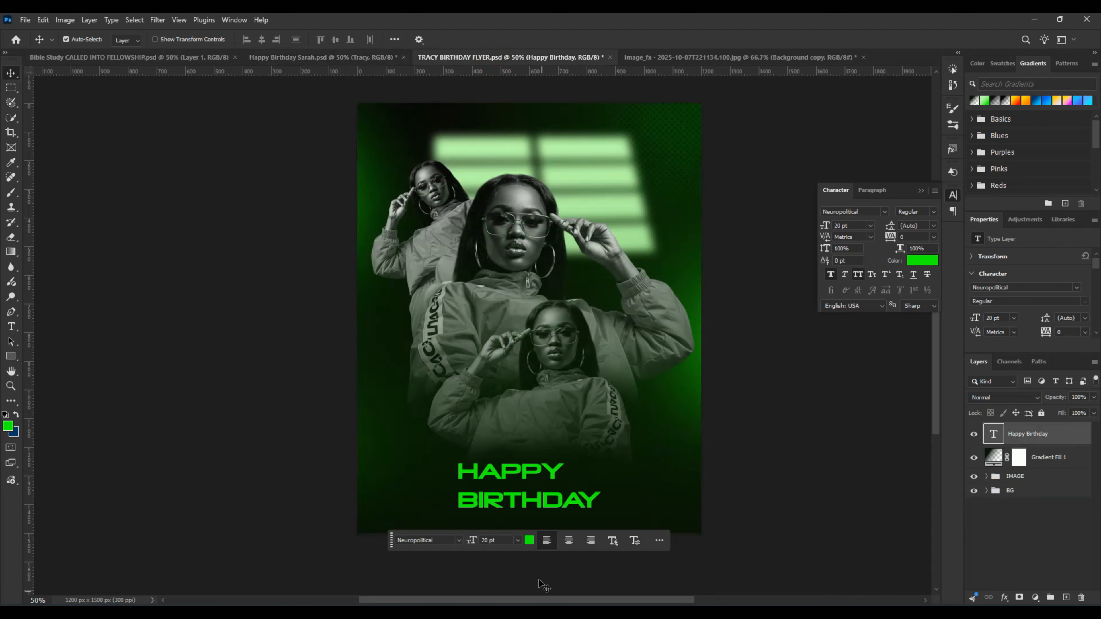
Step: Set the HAPPY BIRTHDAY text's font to Conthrax SemiBold in the working flyer
double_click(526, 500)
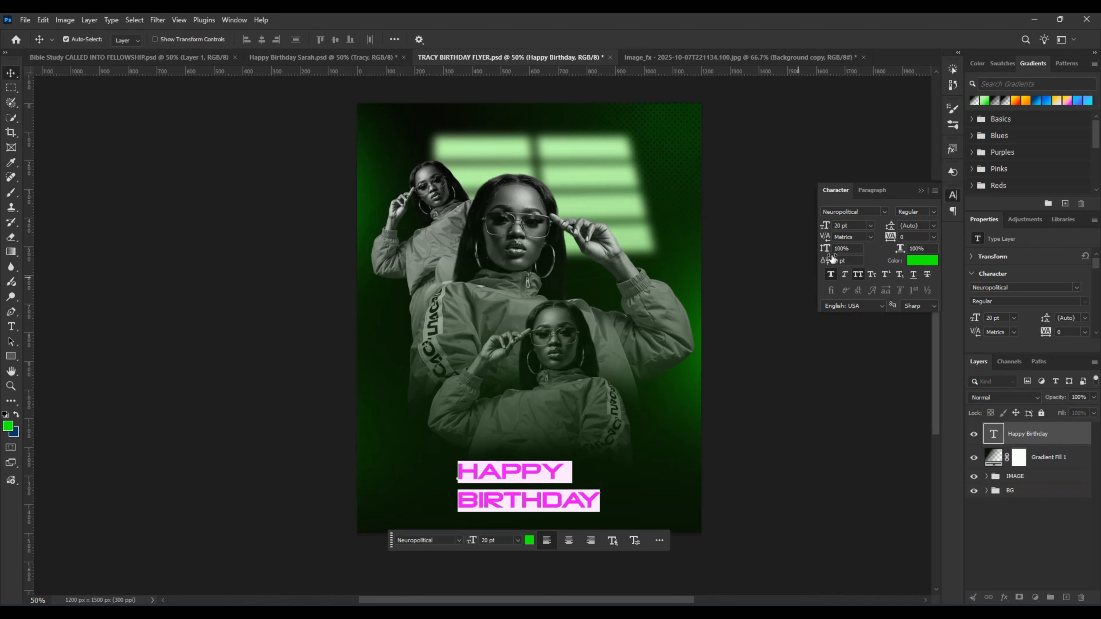
click(863, 212)
text(con)
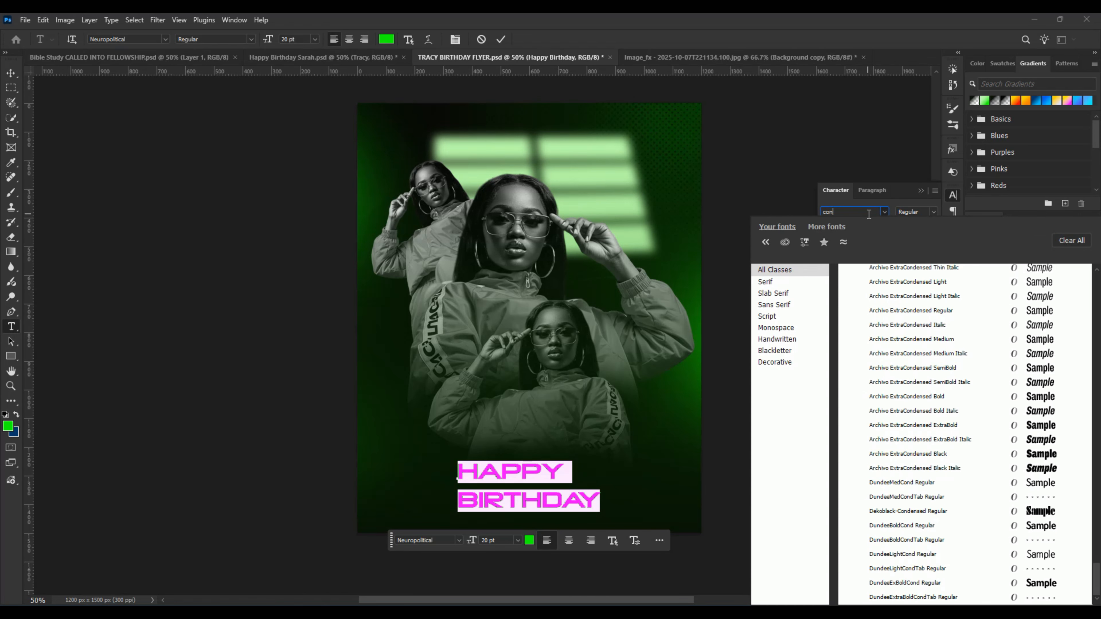
text(tra)
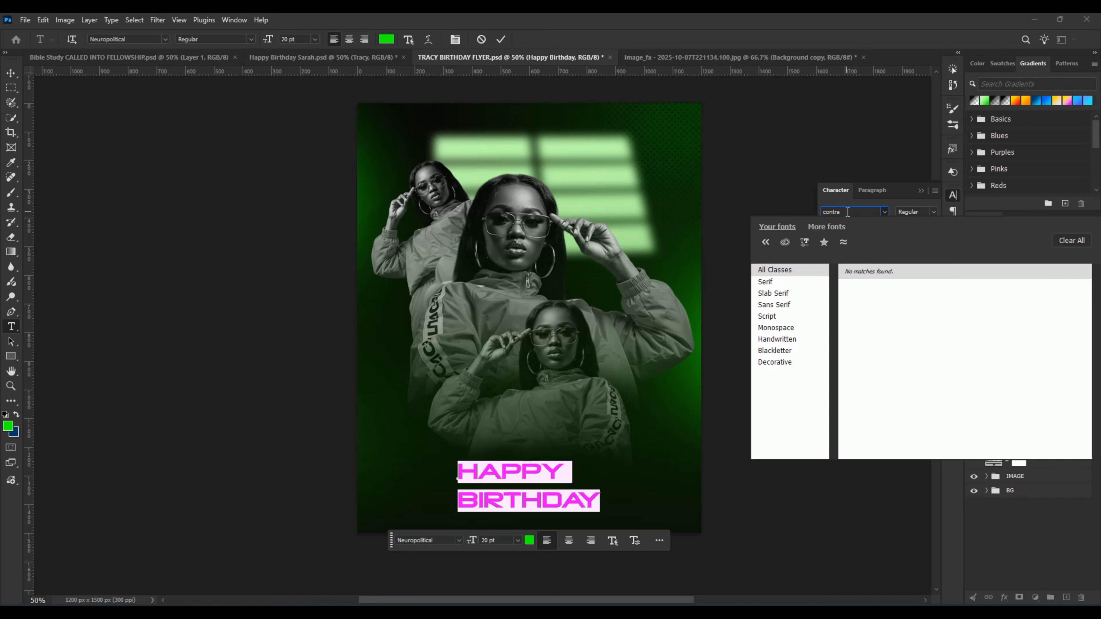
key(BackSpace)
key(BackSpace)
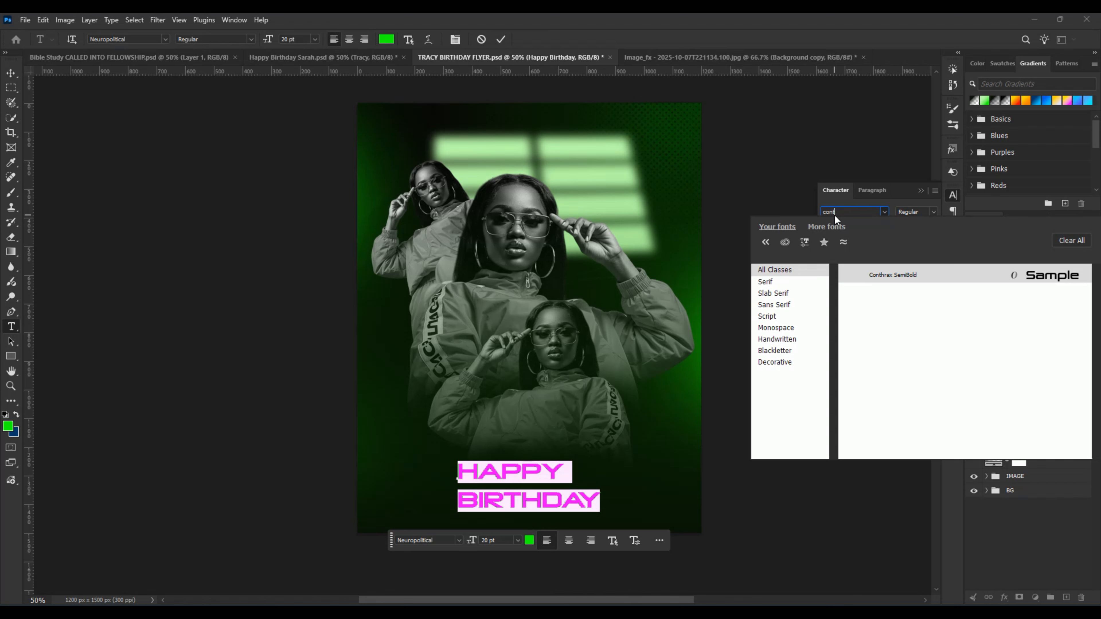
text(h)
click(892, 273)
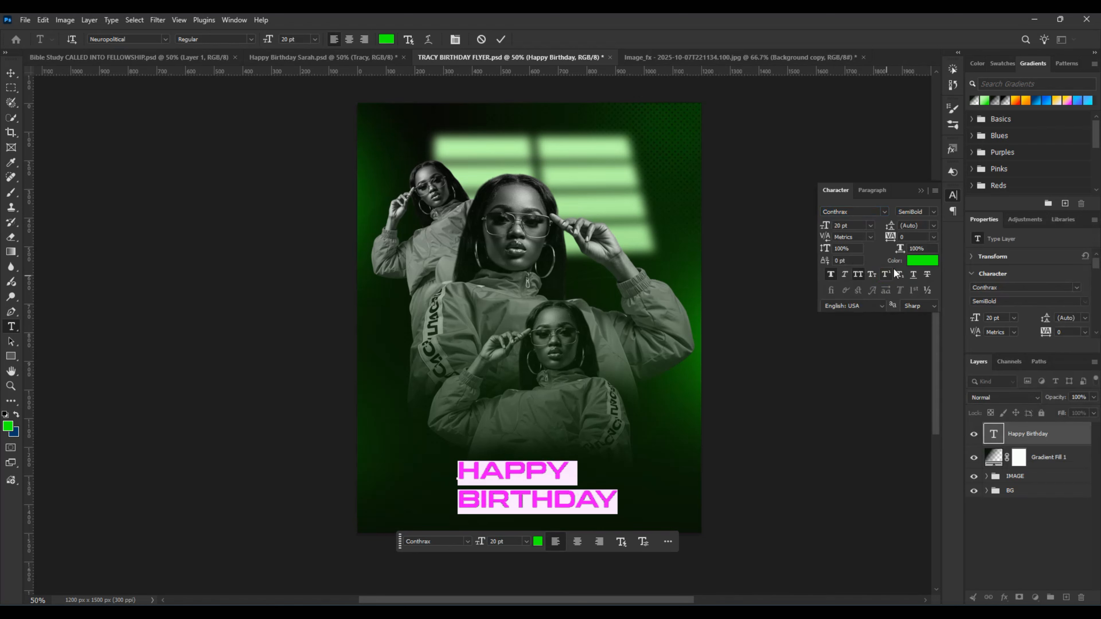
Step: Set the HAPPY BIRTHDAY text's size to 17 pt and commit the text edit
double_click(840, 226)
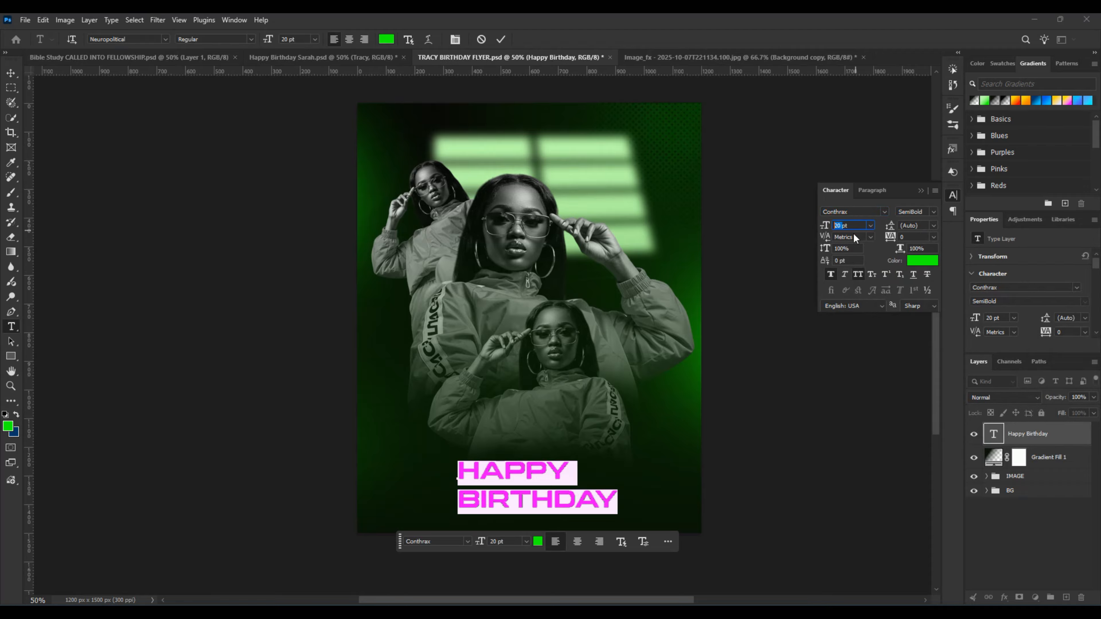
text(17pt)
click(501, 40)
key(v)
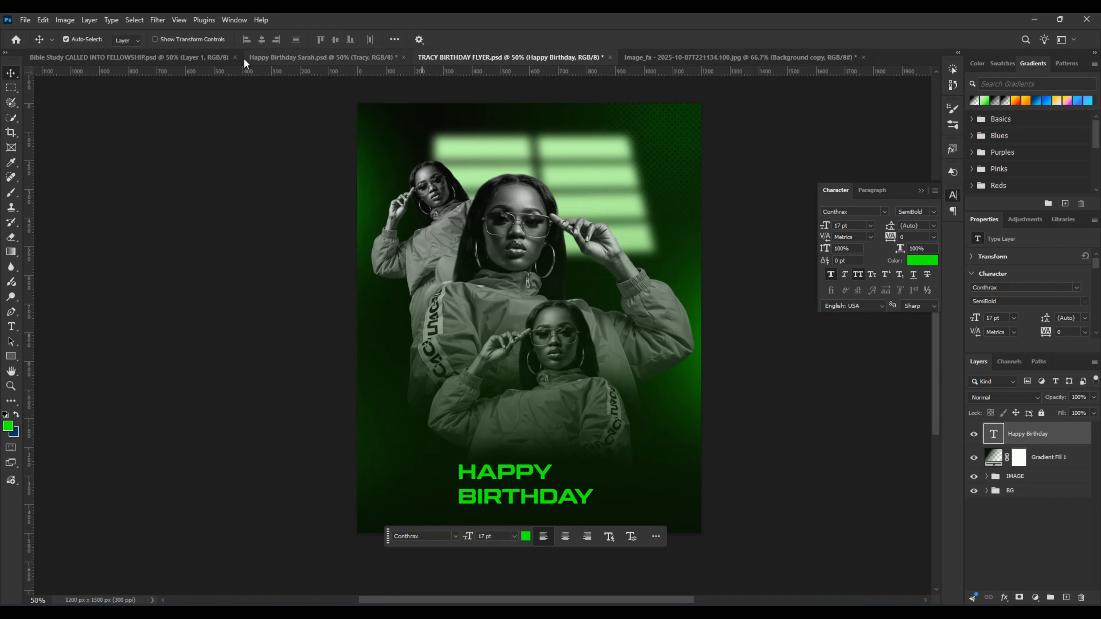
Step: Copy the Happy and Birthday text layers from the reference flyer into the working flyer, and delete the all-caps HAPPY BIRTHDAY text
click(288, 60)
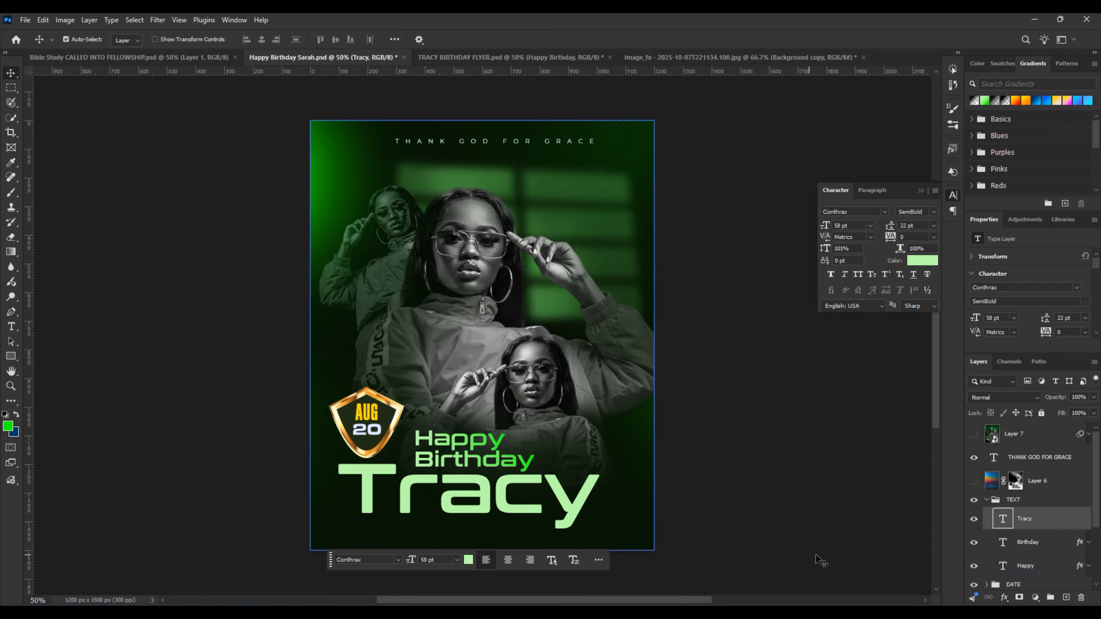
click(1023, 542)
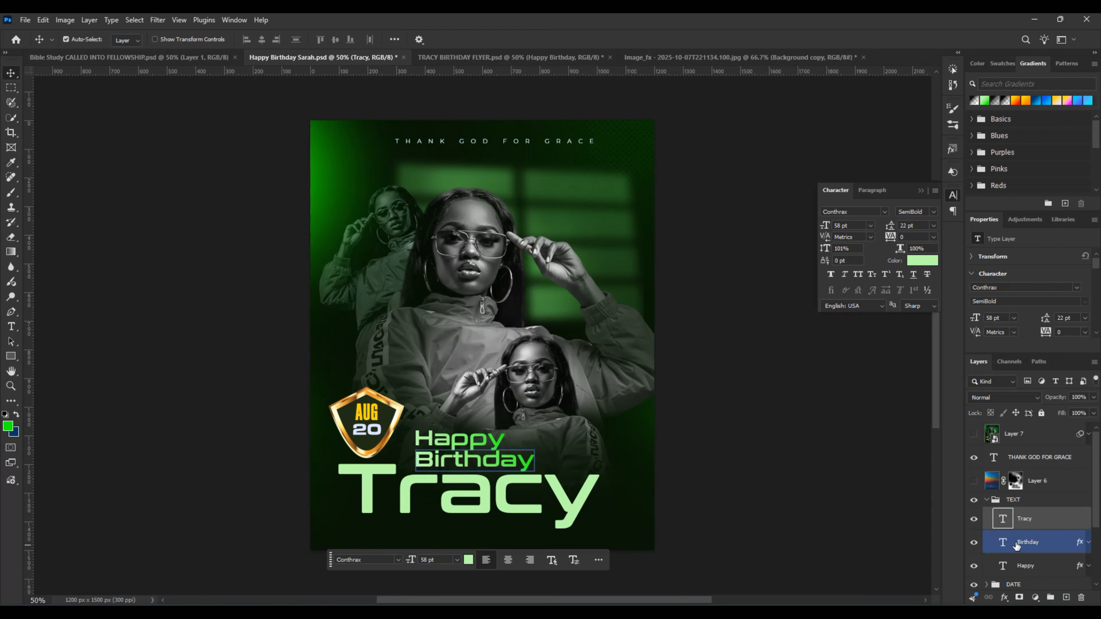
ctrl+click(1037, 561)
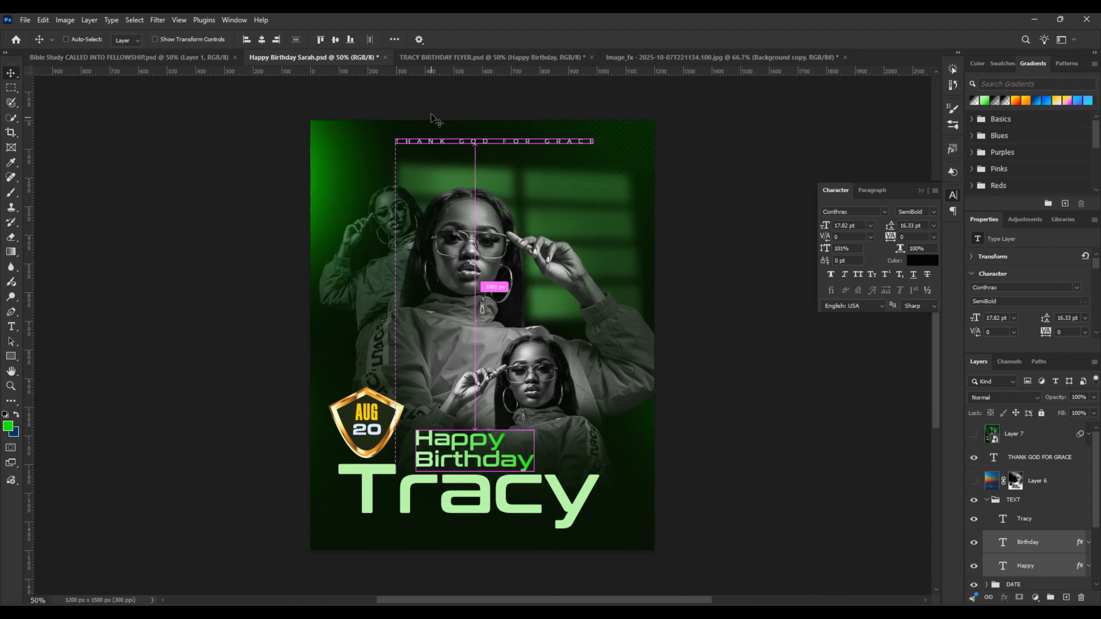
drag(473, 455, 471, 89)
drag(534, 445, 534, 446)
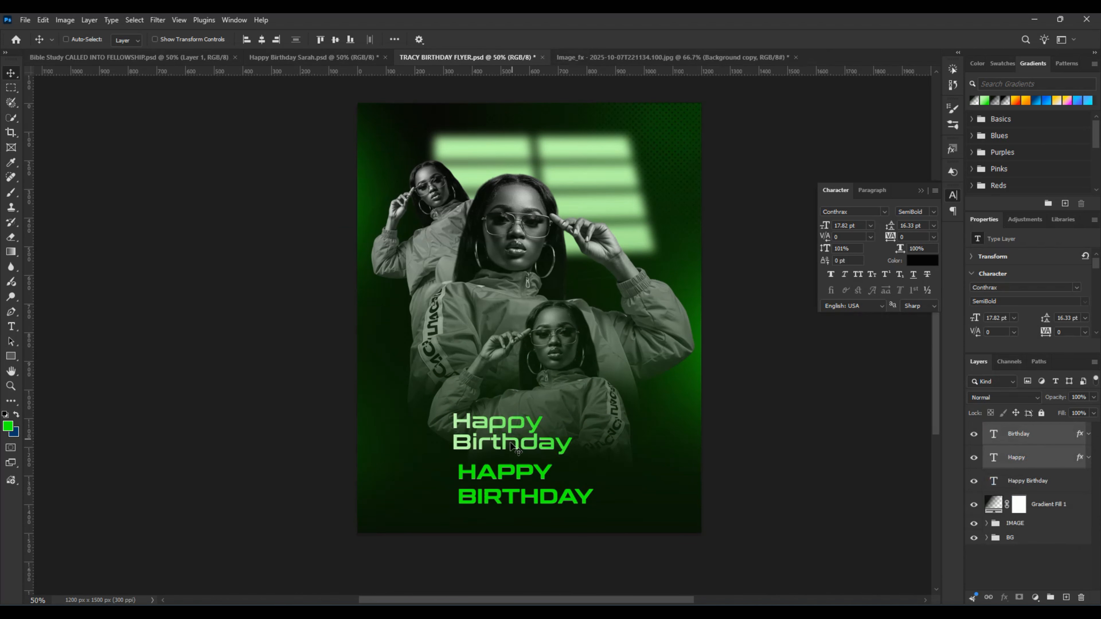
click(525, 502)
key(Delete)
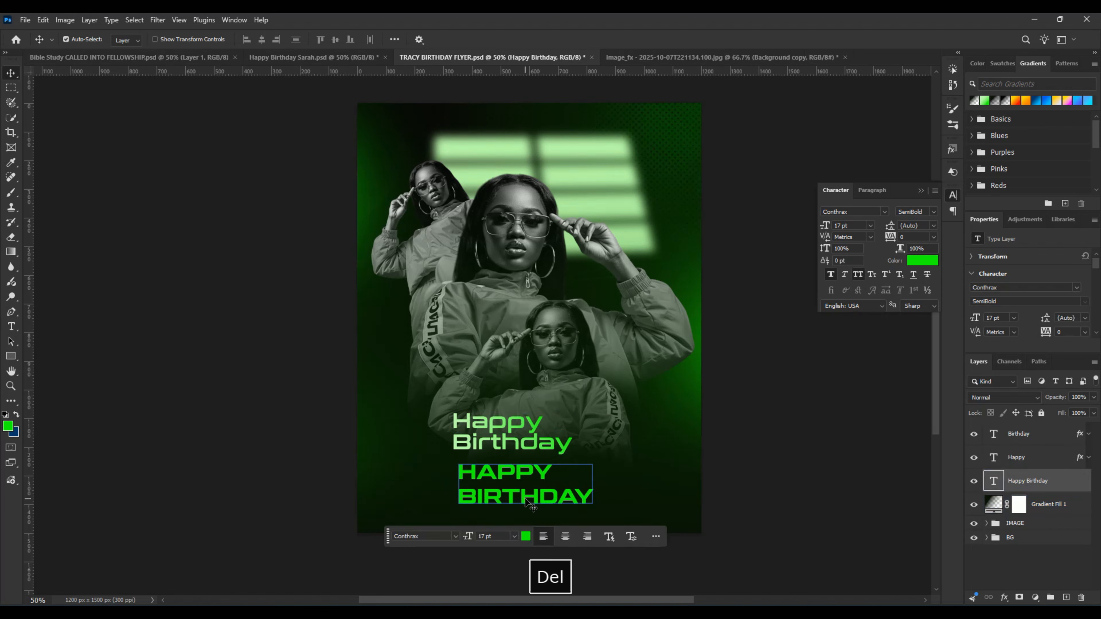
Step: Group the Happy and Birthday text layers and name the group TEXT
click(1022, 463)
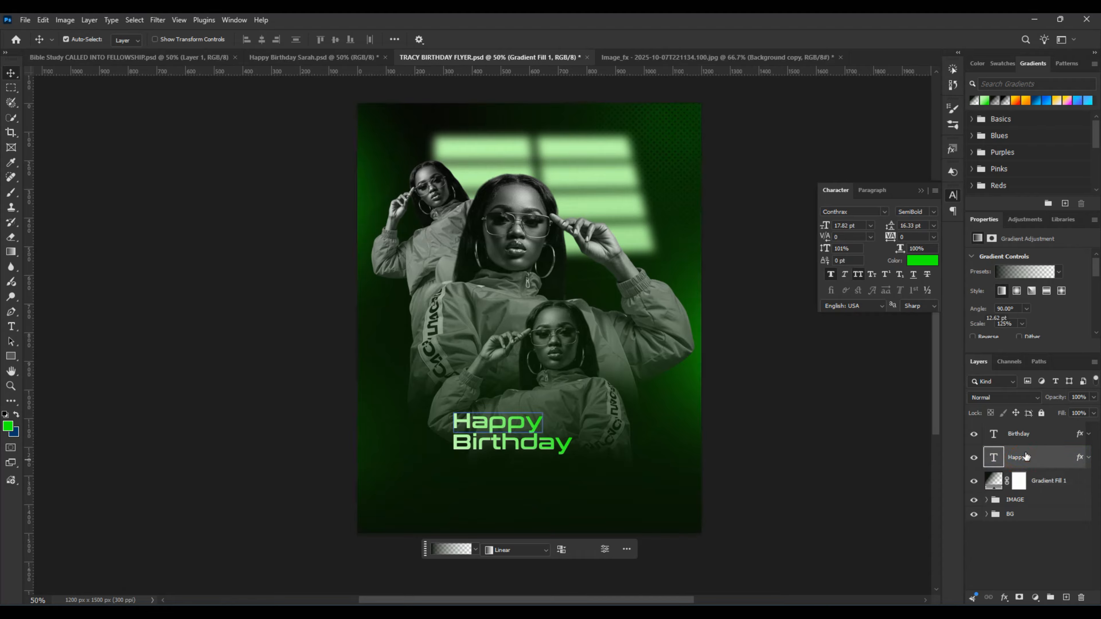
ctrl+click(1029, 435)
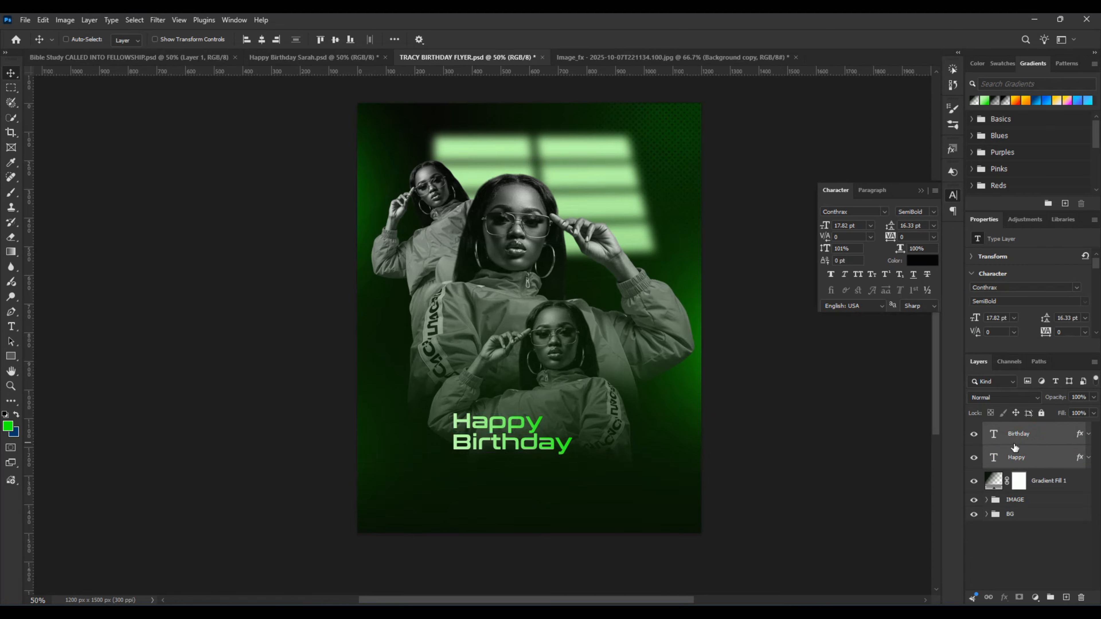
key(ctrl+g)
double_click(1014, 429)
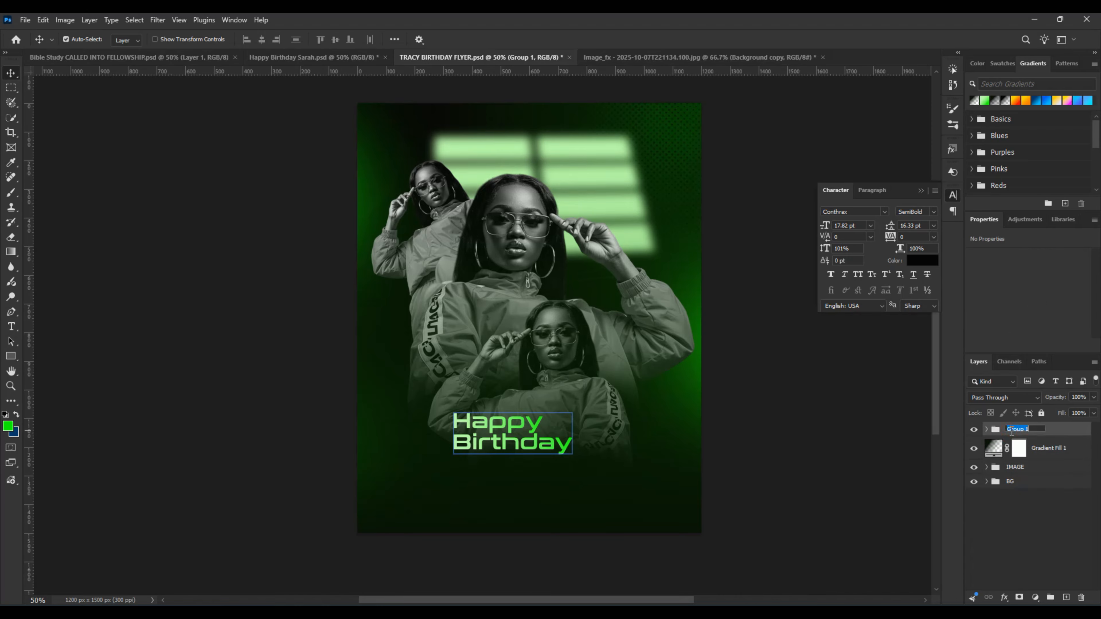
text(T)
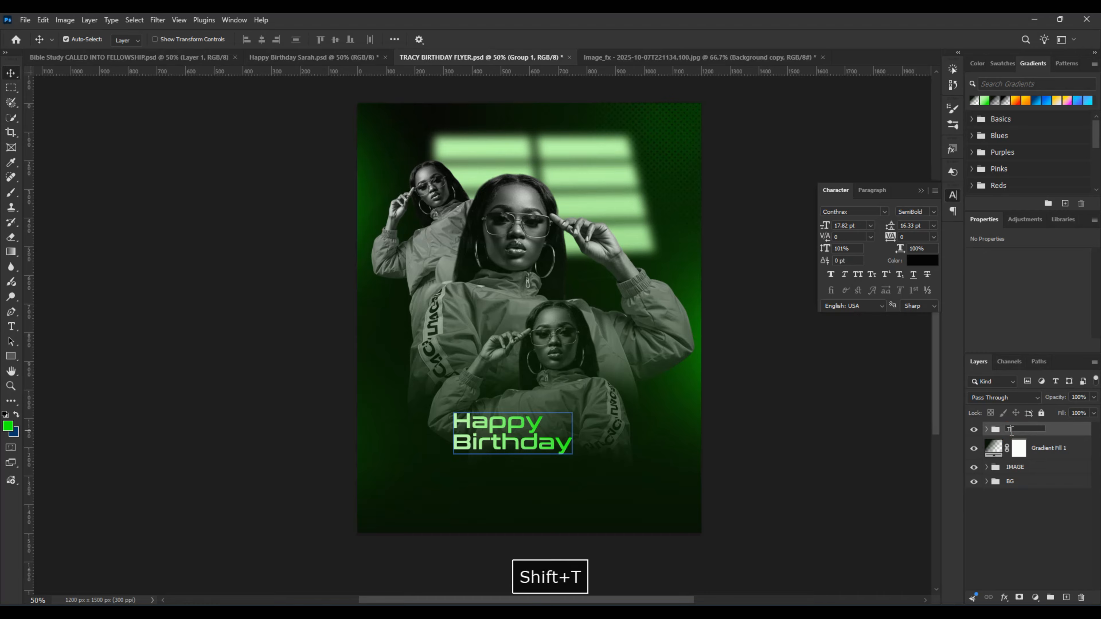
text(EXT)
key(Return)
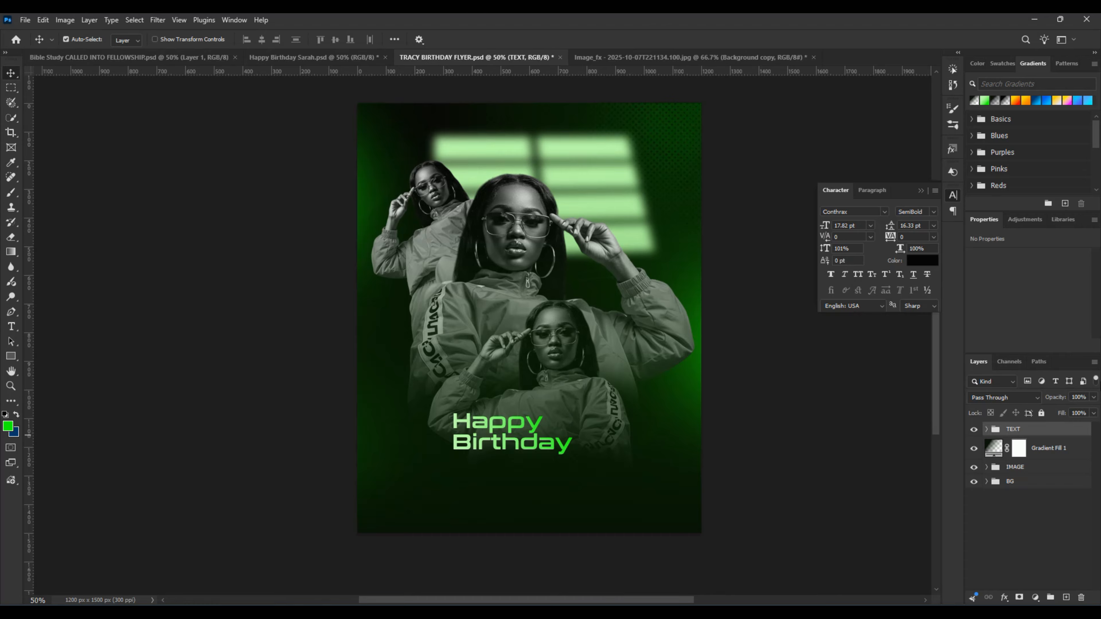
Step: Move the Happy and Birthday texts together to just below the lowest cut-out, and collapse the Birthday layer's effects list
drag(524, 449, 525, 498)
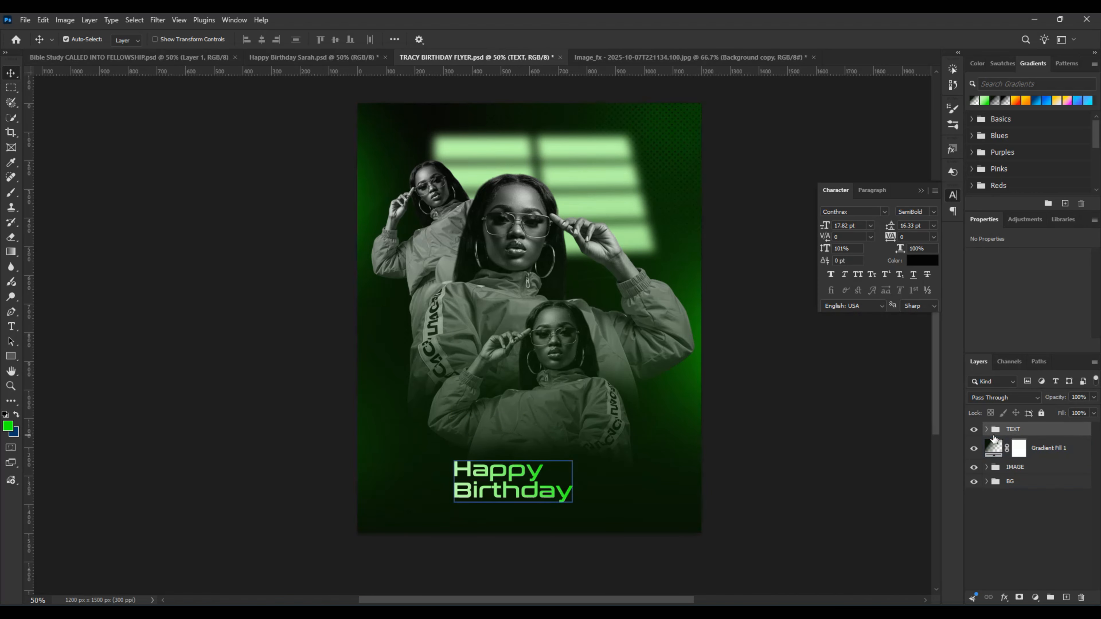
click(986, 429)
click(1040, 448)
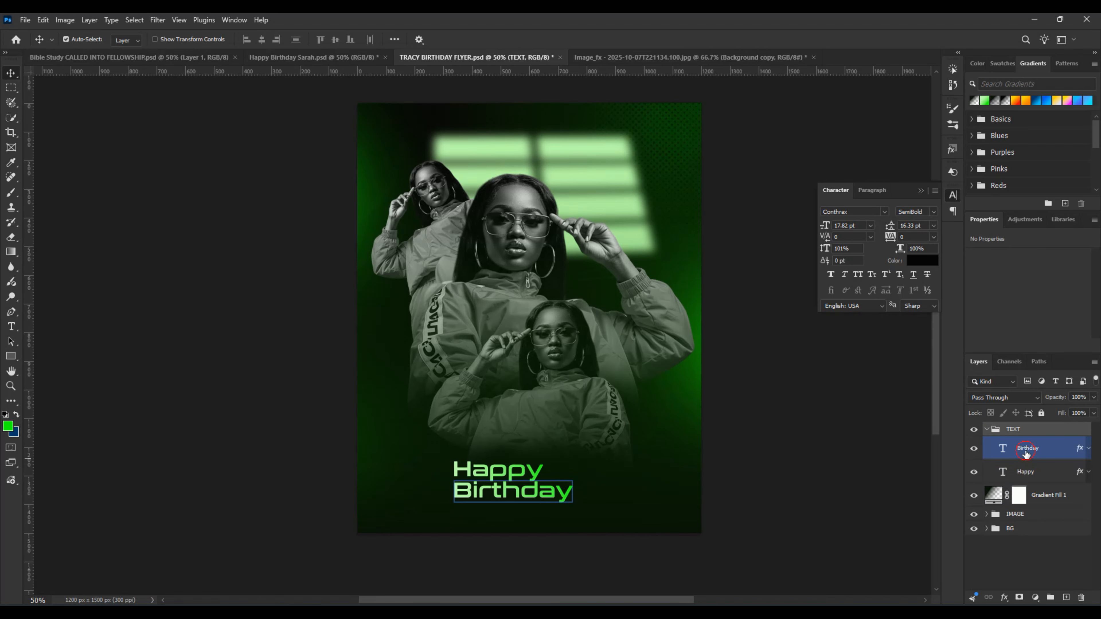
click(1088, 450)
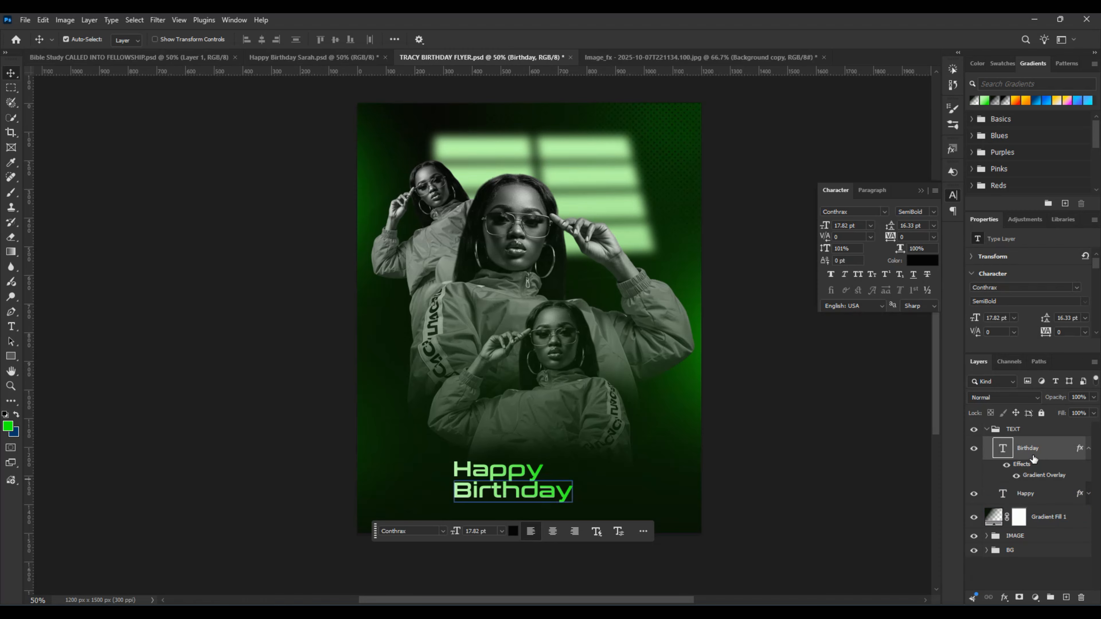
ctrl+click(1031, 493)
drag(456, 499, 455, 485)
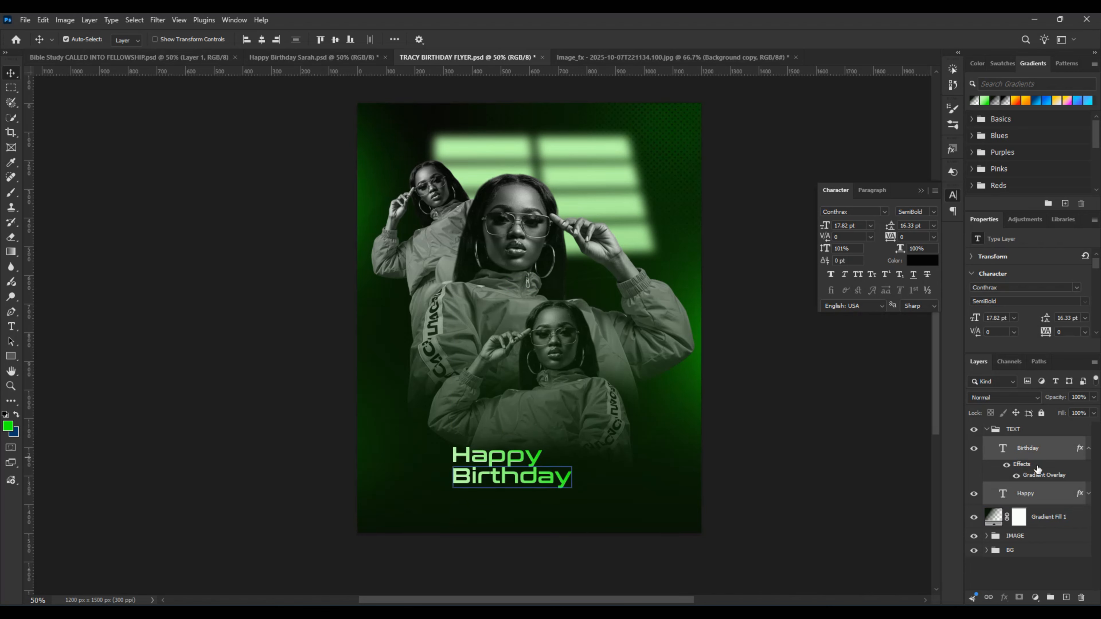
ctrl+click(1033, 494)
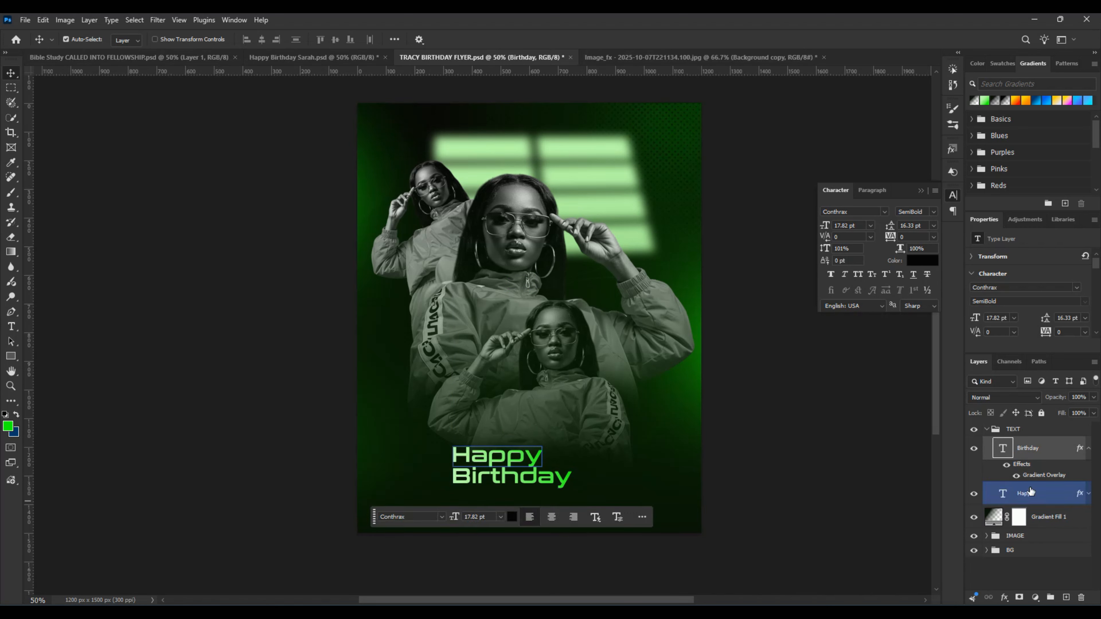
click(1087, 449)
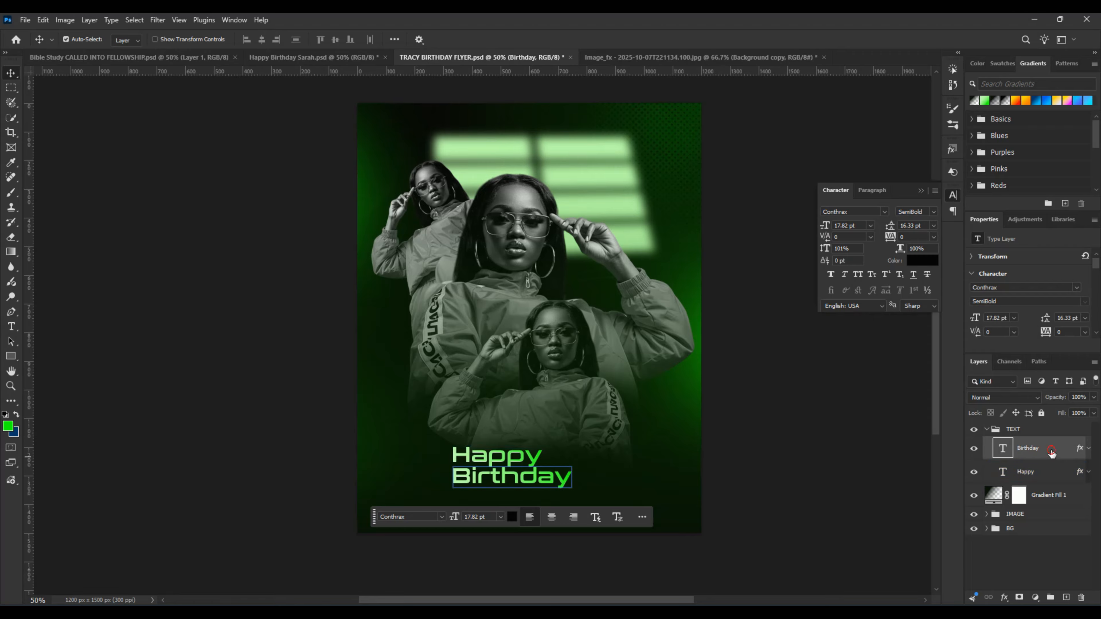
Step: Examine the Birthday layer's Gradient Overlay and the colors of its two gradient stops
double_click(1054, 450)
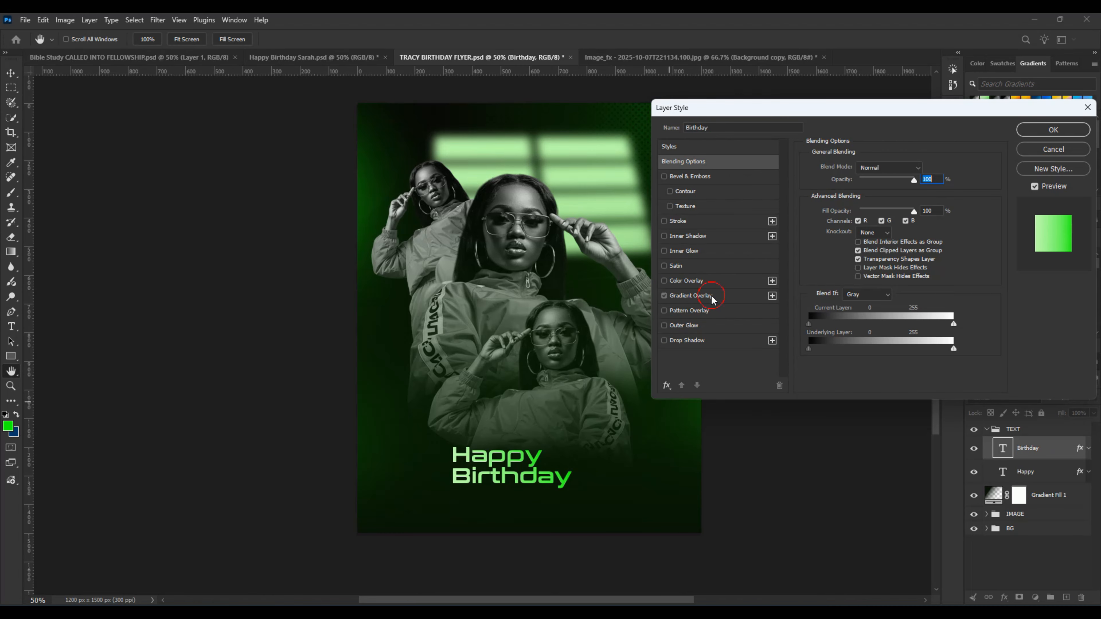
click(710, 298)
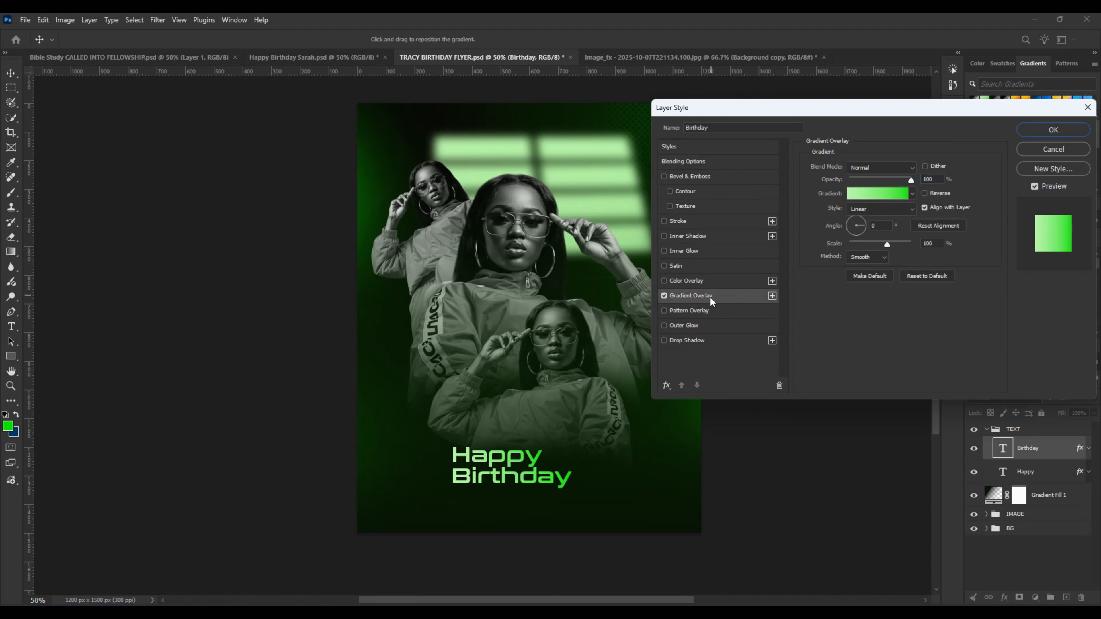
click(872, 195)
click(671, 335)
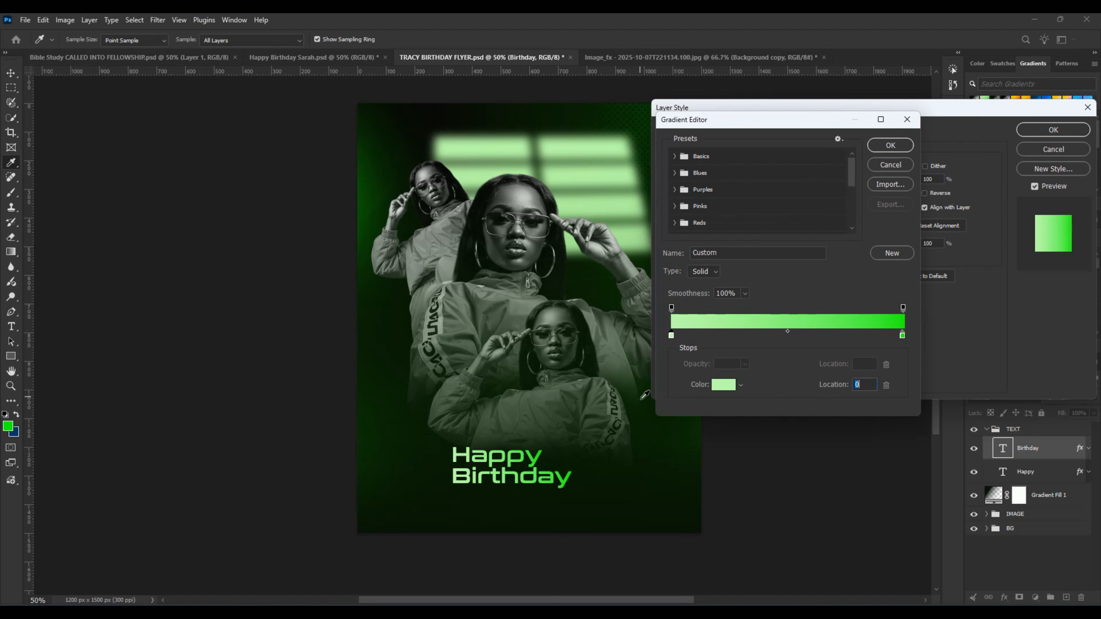
click(729, 387)
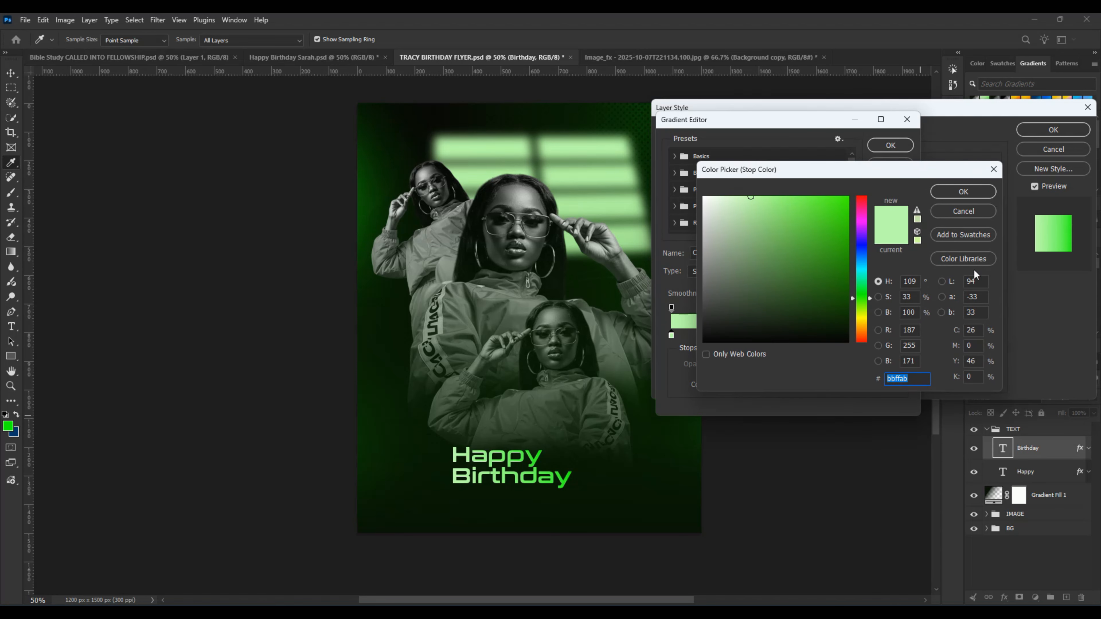
click(963, 192)
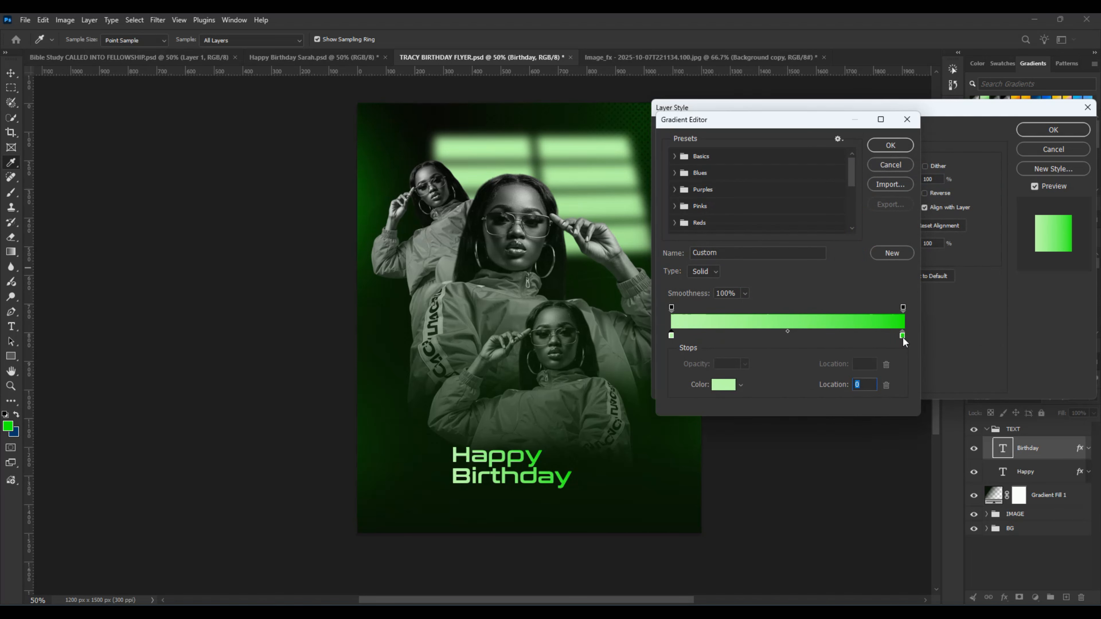
click(903, 335)
click(723, 384)
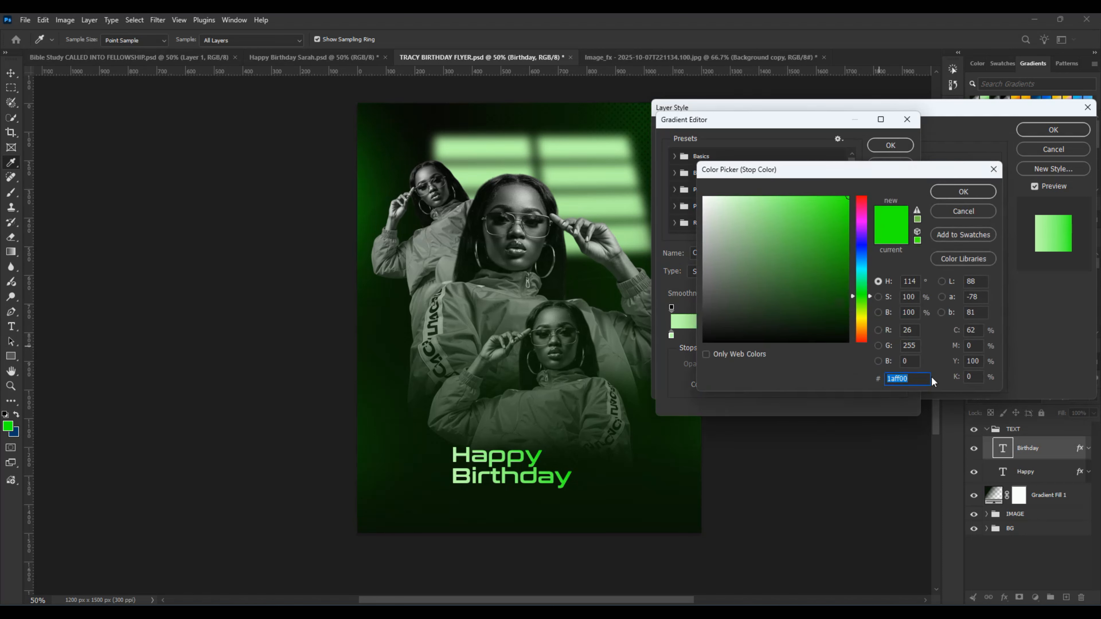
click(997, 169)
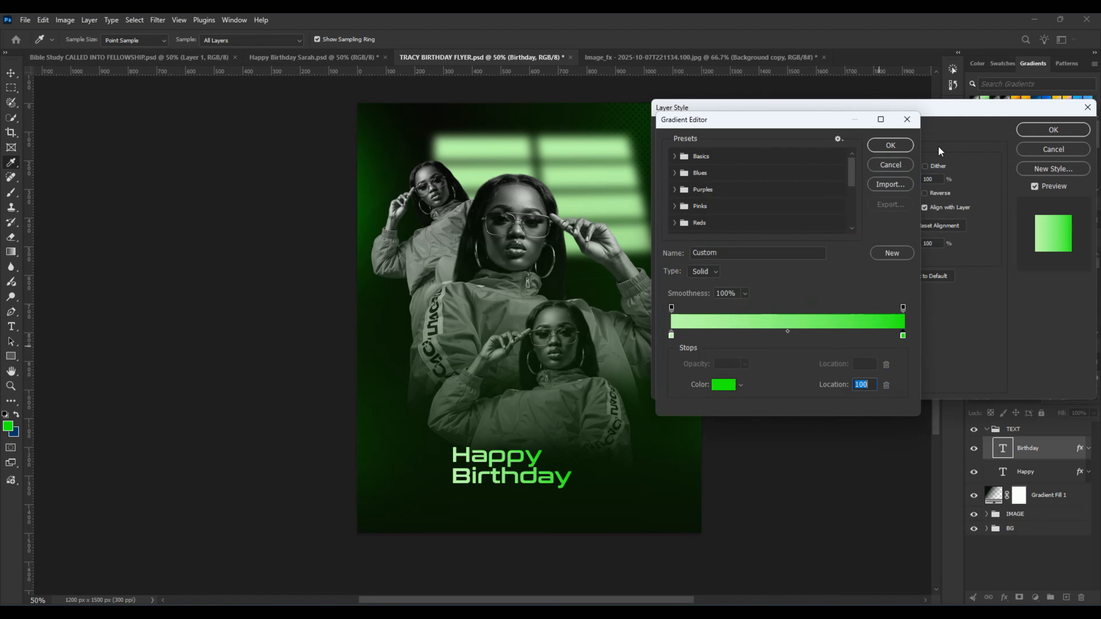
click(907, 119)
click(1053, 130)
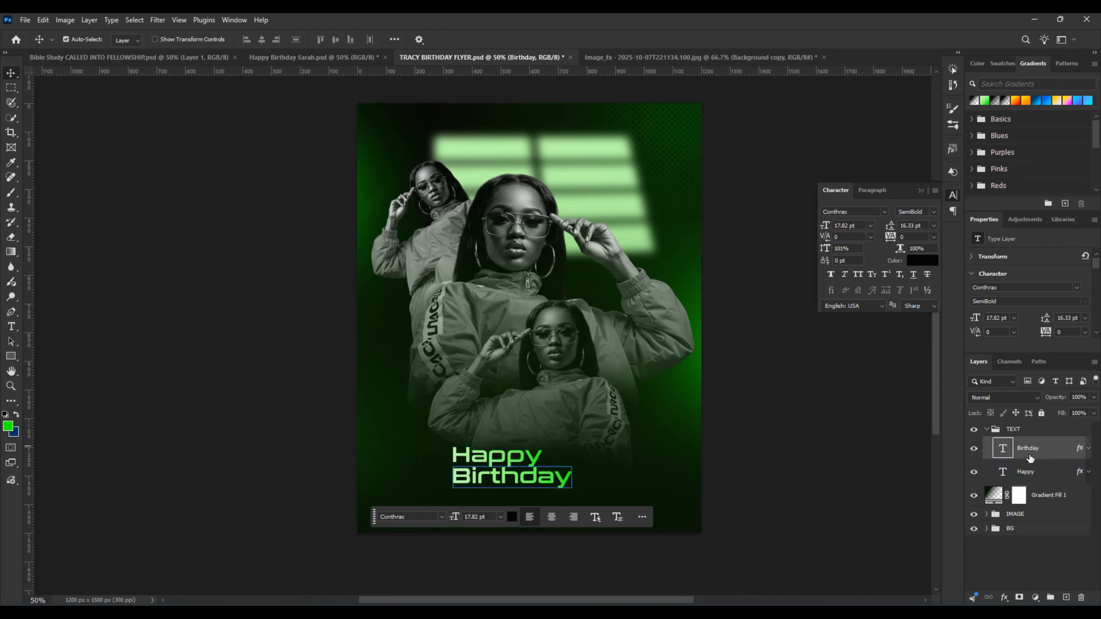
Step: Clear the layer style from the Happy text layer and move the contextual task bar clear of the title
right_click(1038, 472)
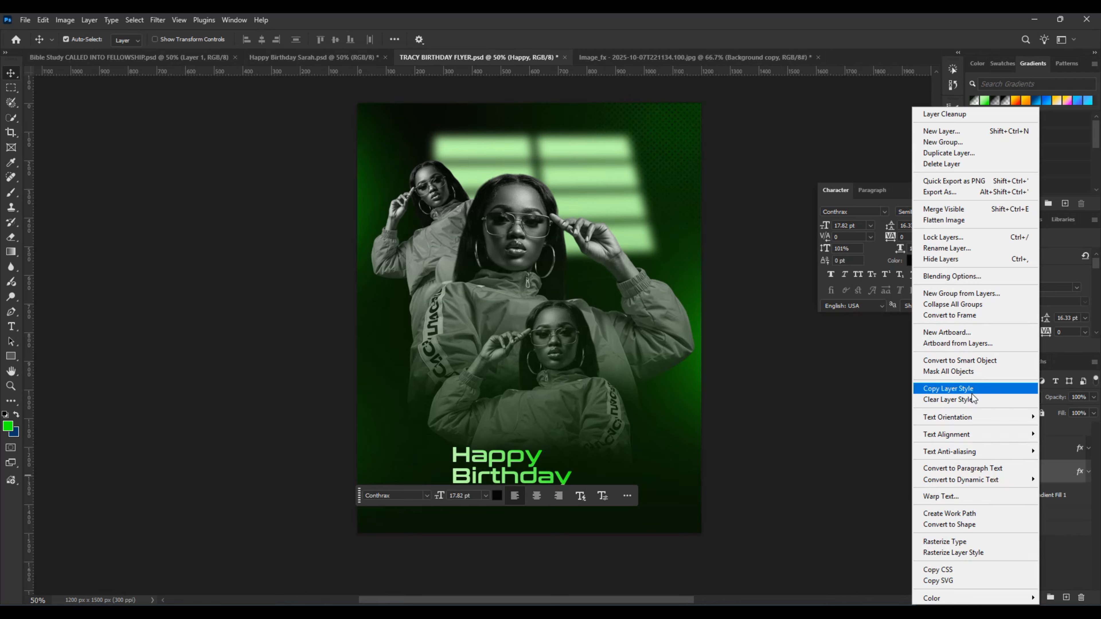
click(953, 399)
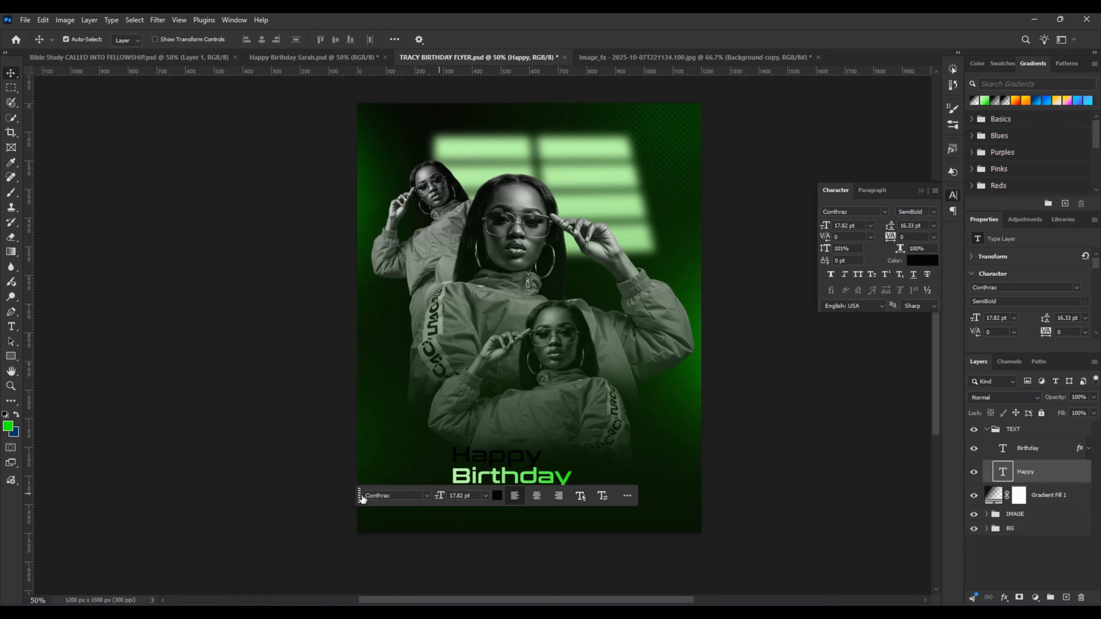
drag(362, 498, 370, 574)
Step: Copy the Birthday layer's Gradient Overlay effect onto the Happy layer and collapse the Happy layer's effects list
click(535, 481)
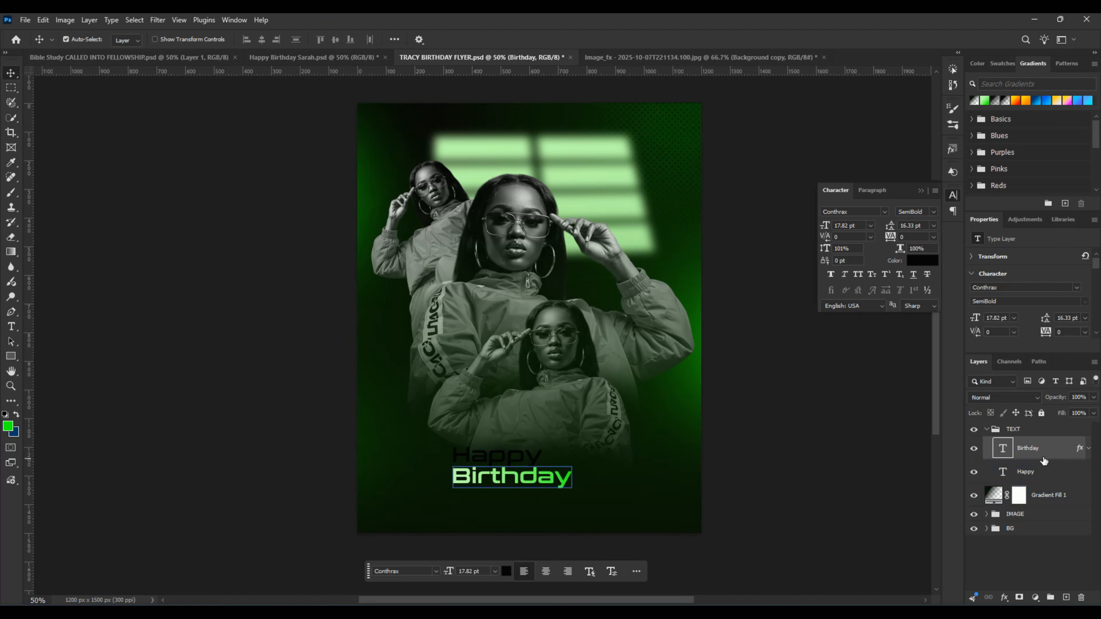
click(1053, 495)
click(1044, 471)
click(1068, 449)
click(1081, 470)
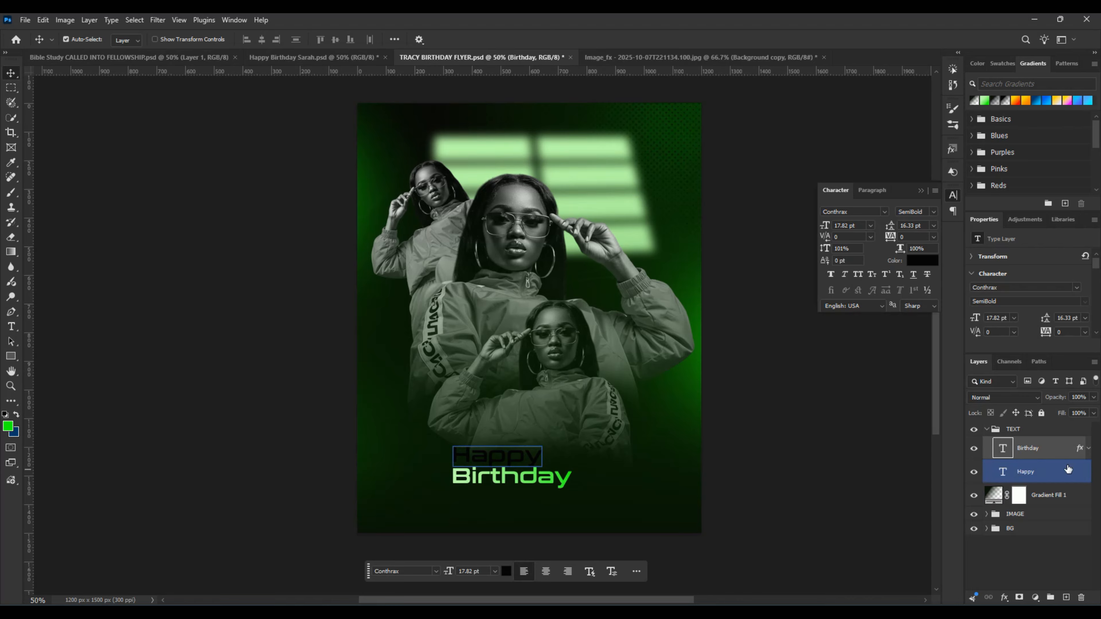
click(1078, 453)
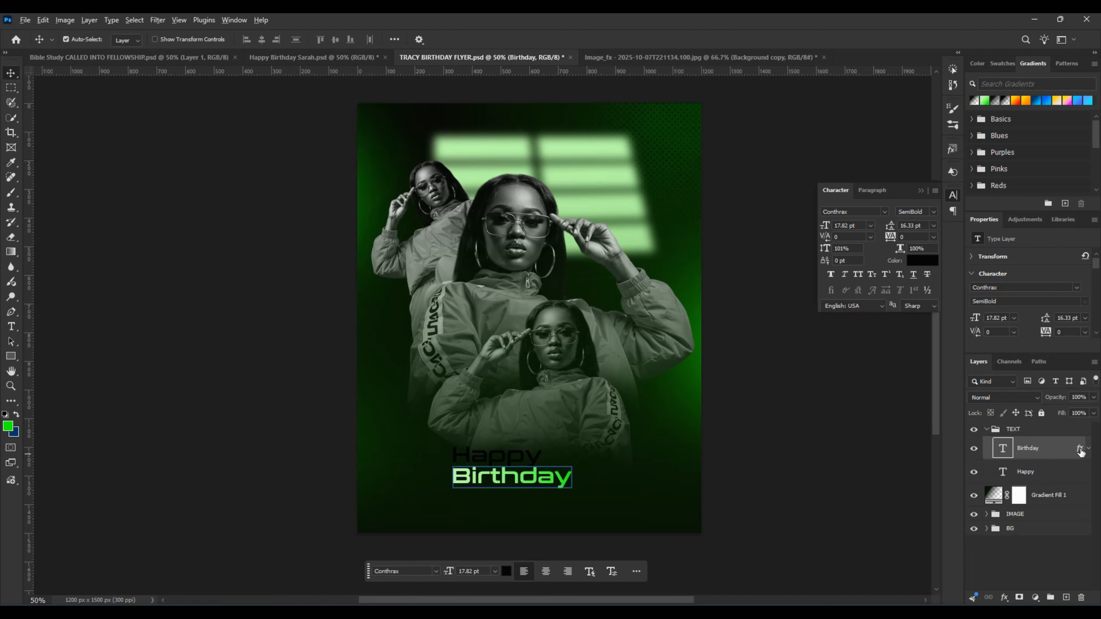
drag(1080, 452, 1057, 479)
click(577, 483)
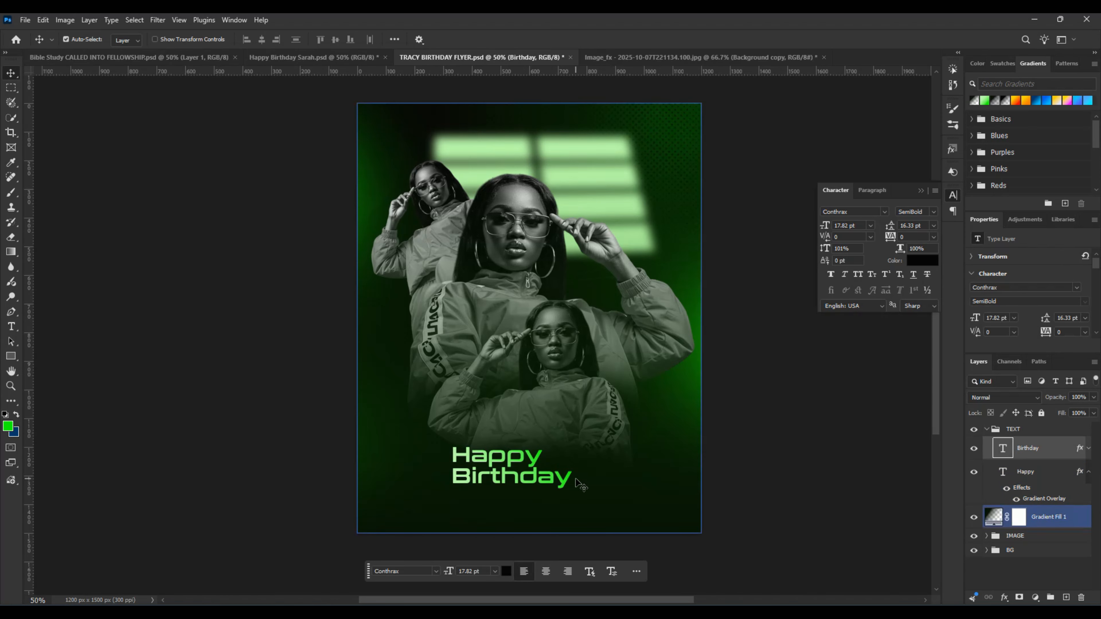
click(1077, 476)
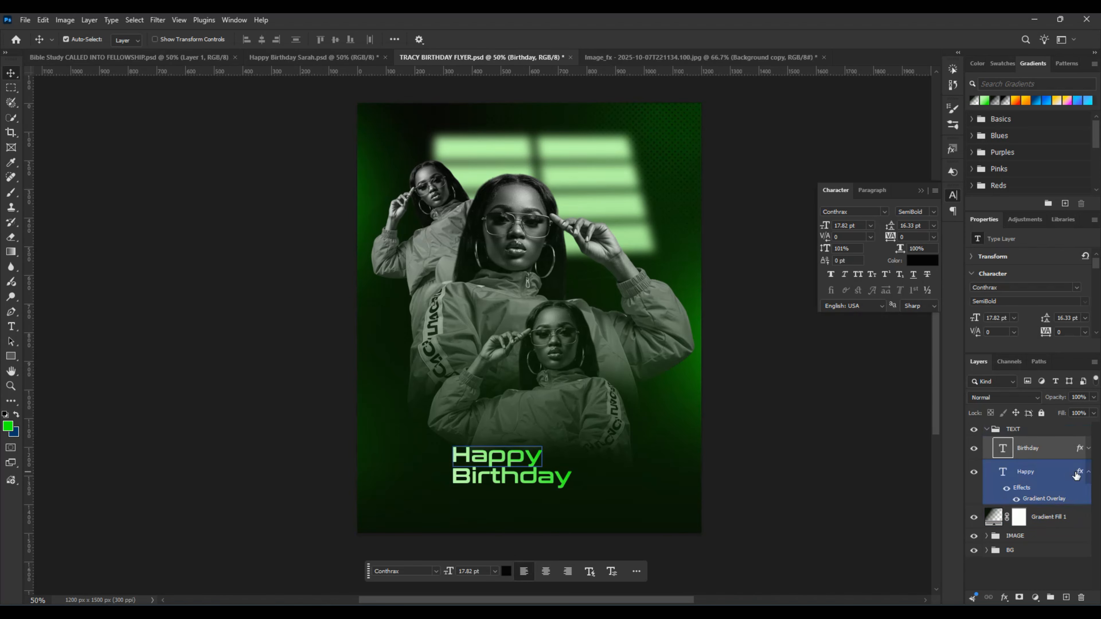
click(1087, 472)
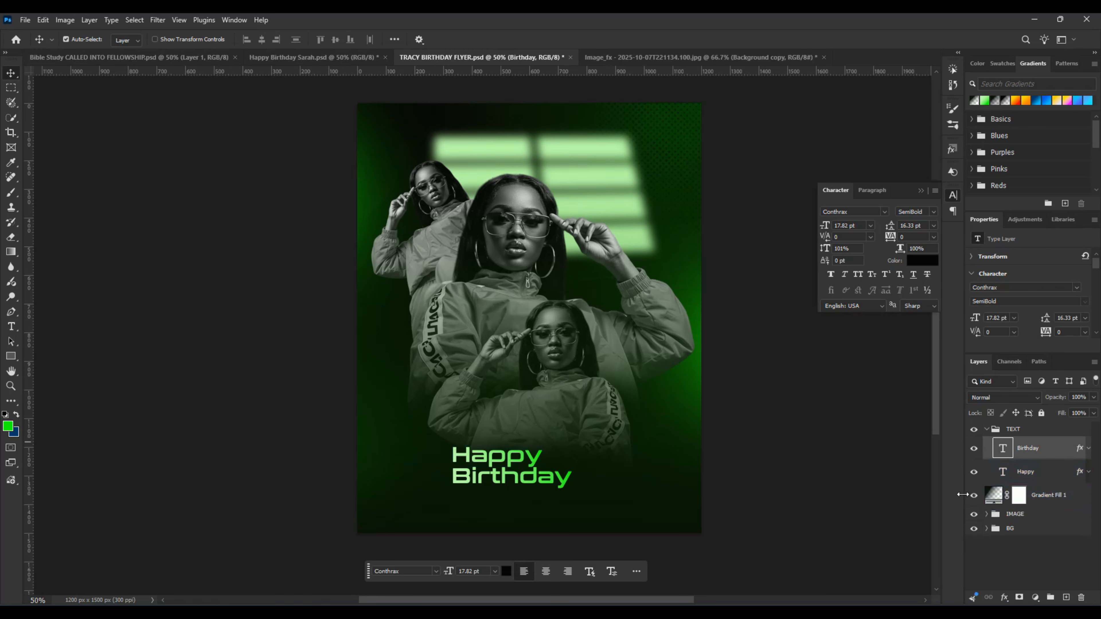
Step: Add a text layer reading "Tr" over the lower cut-outs, and check the large name text in the reference flyer
click(430, 520)
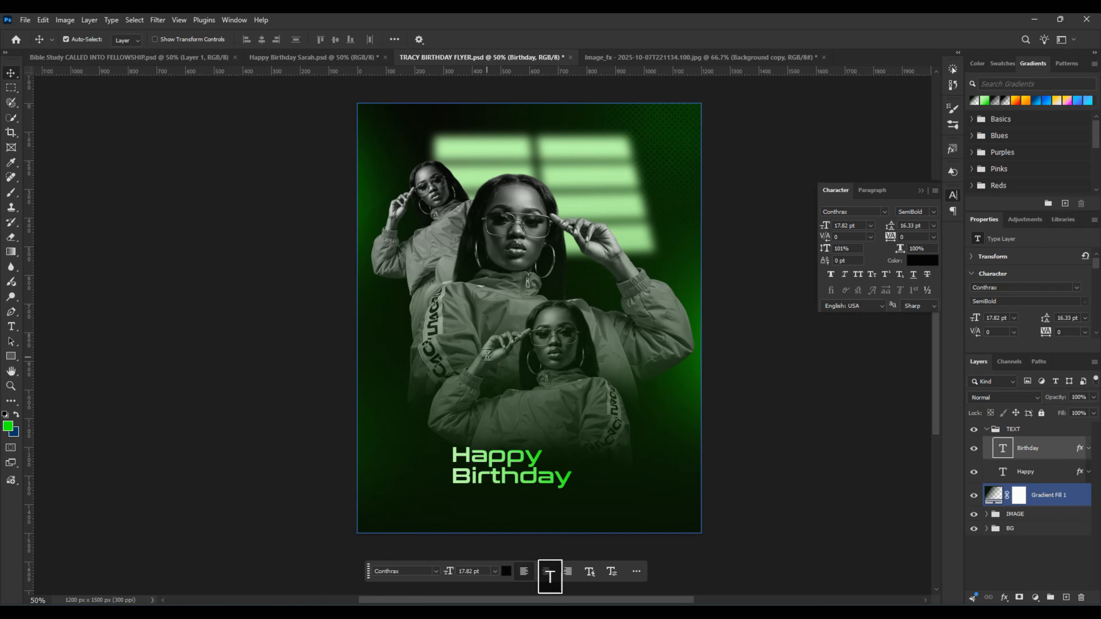
key(t)
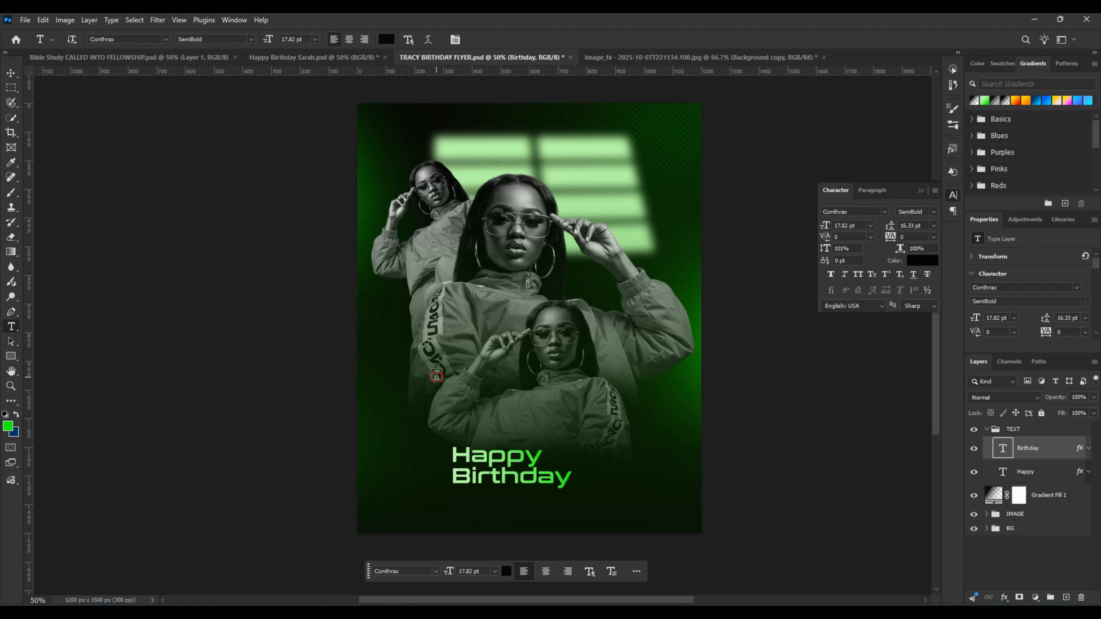
click(437, 375)
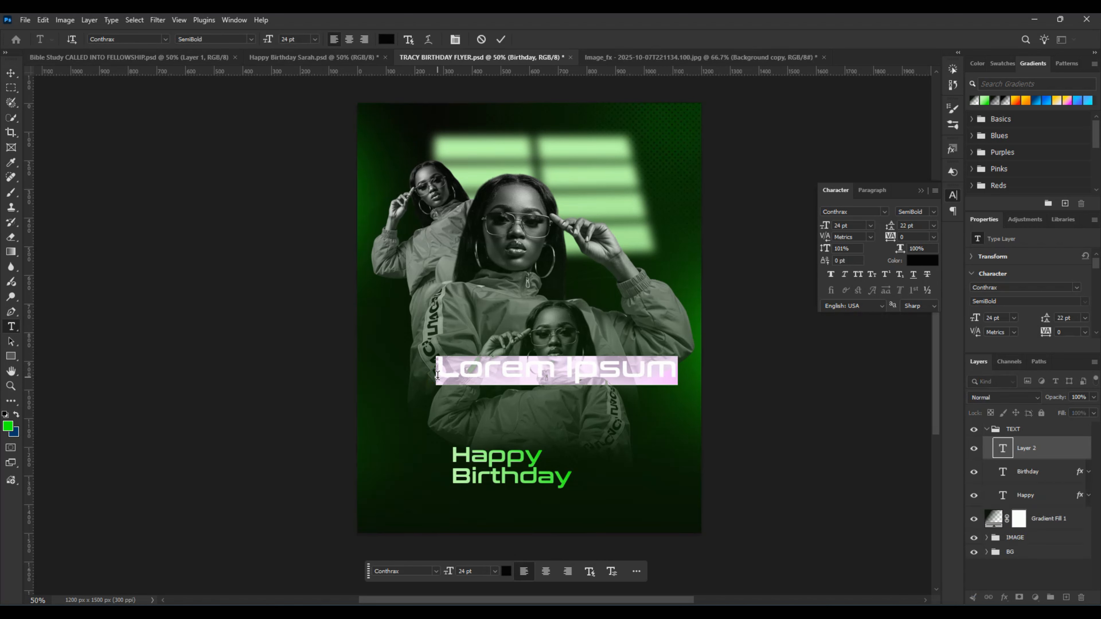
text(Tr)
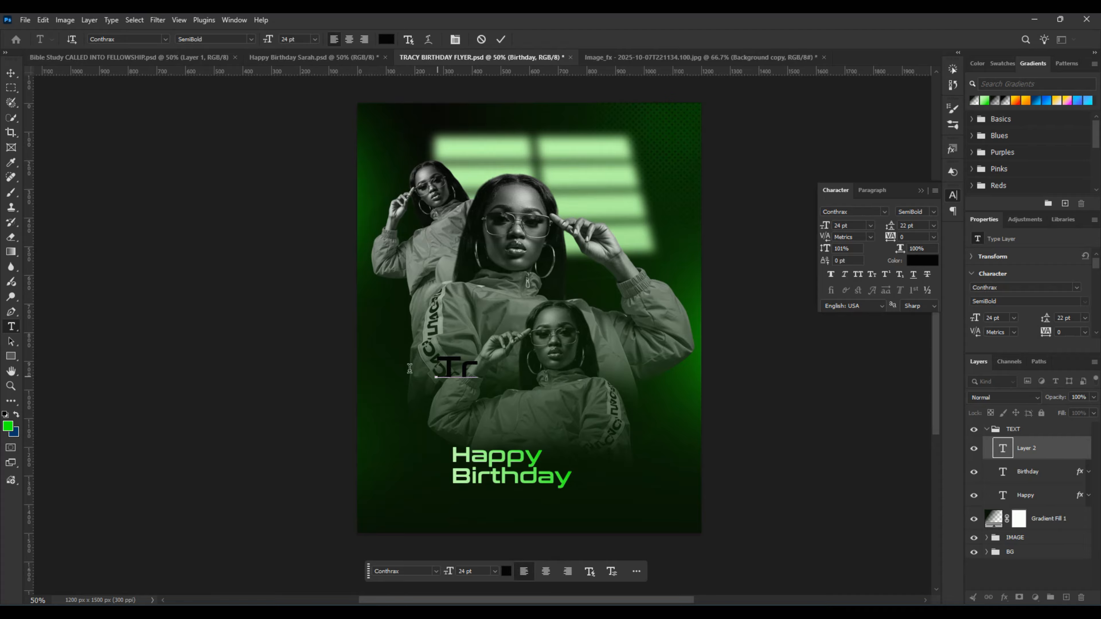
click(327, 60)
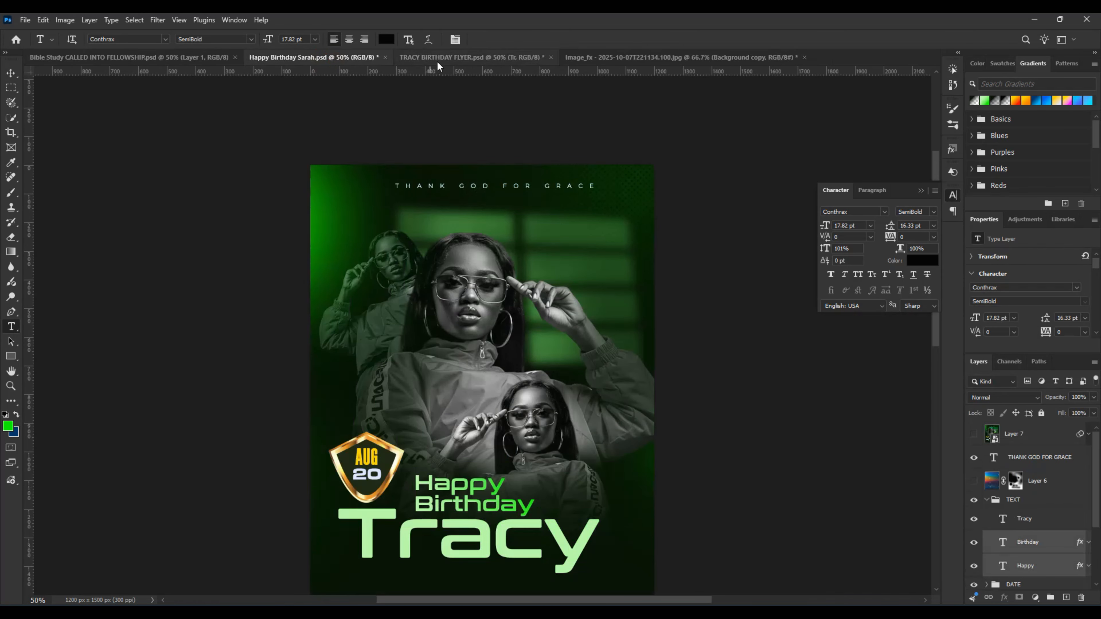
click(437, 58)
click(487, 375)
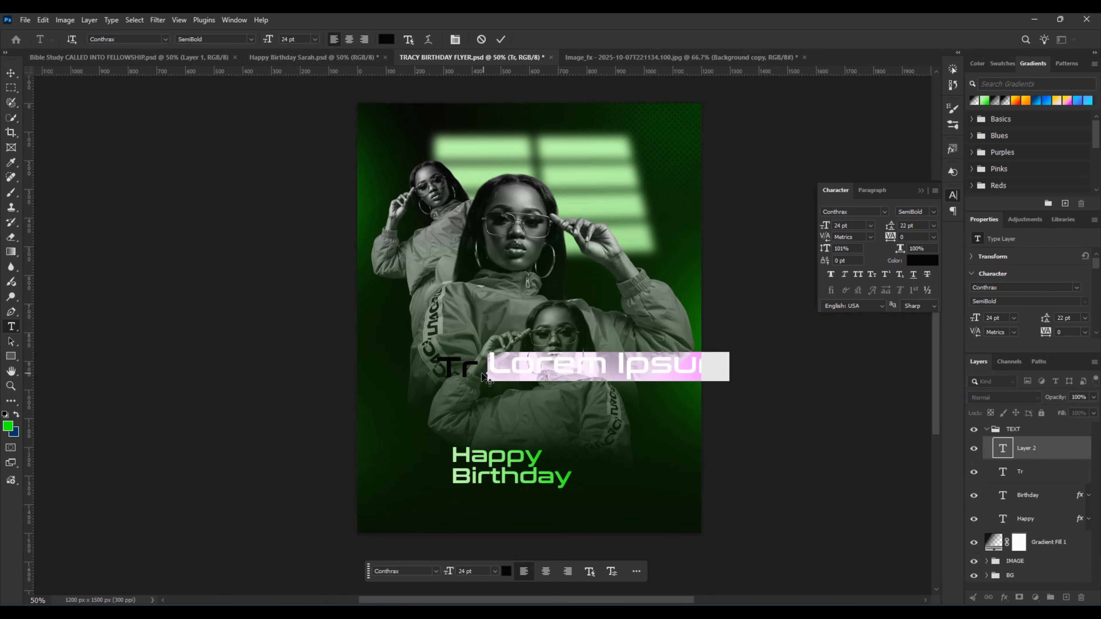
key(Escape)
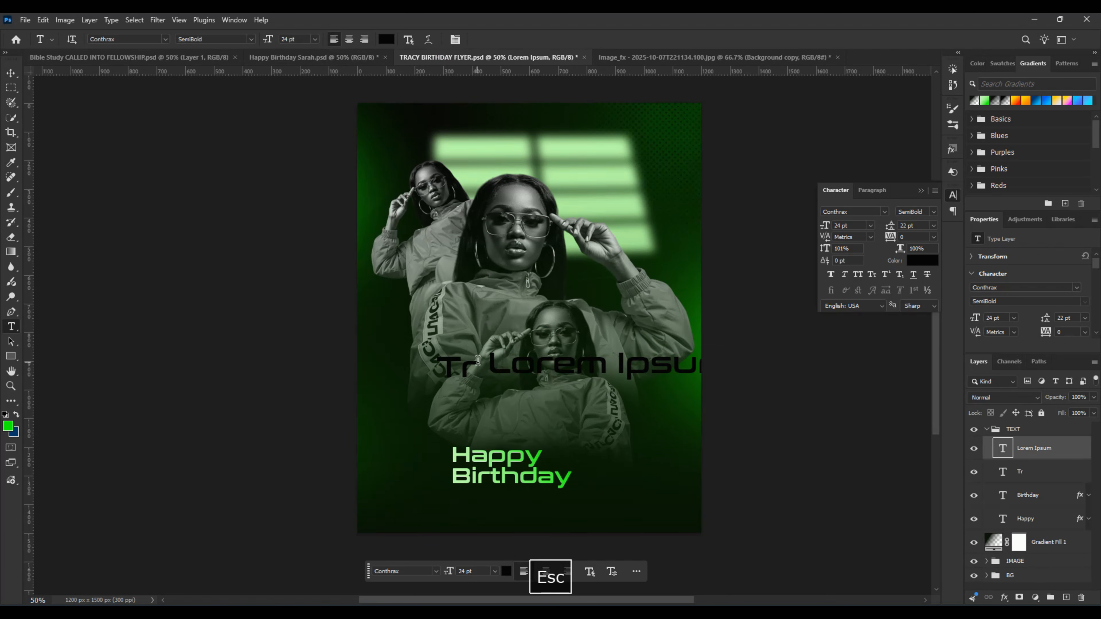
key(Escape)
key(ctrl+z)
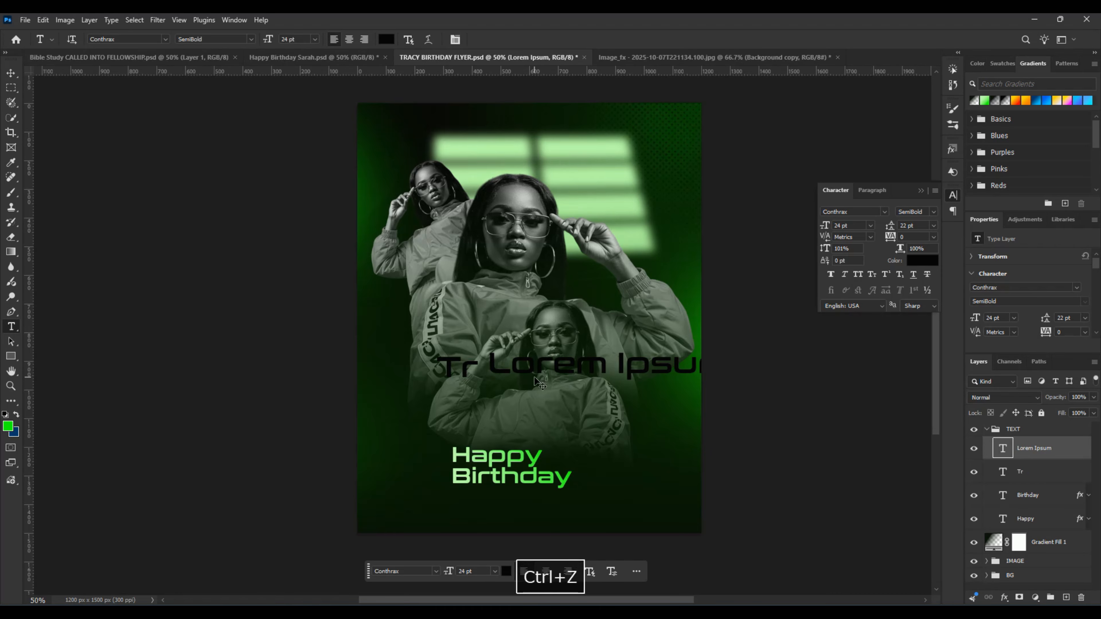
Step: Complete the celebrant's first name in the existing "Tr" text layer and commit the text
click(477, 375)
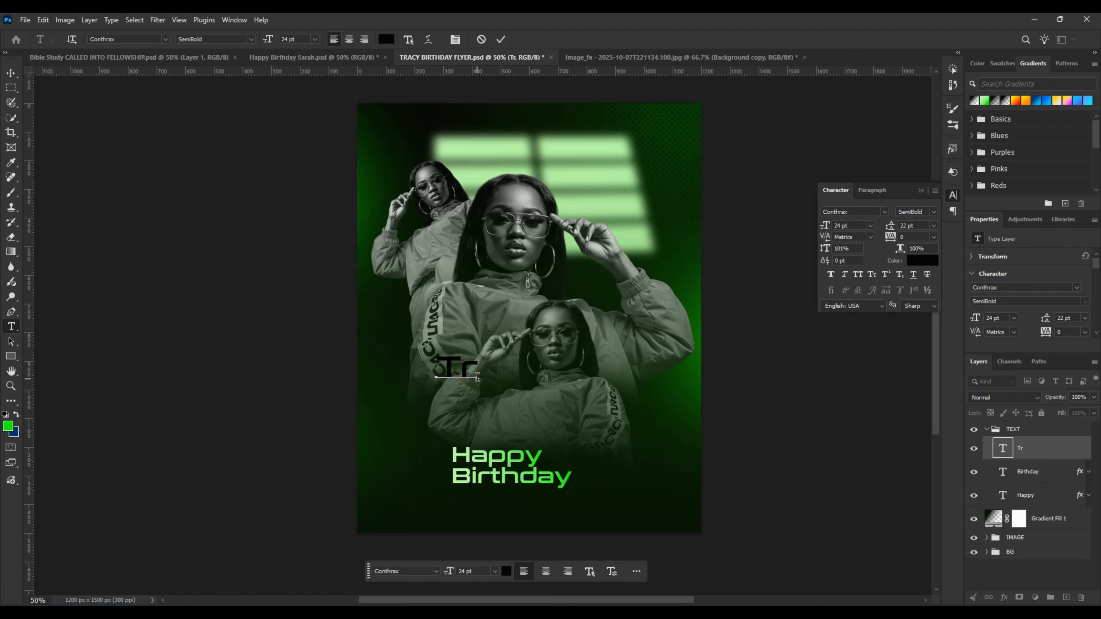
text(acy)
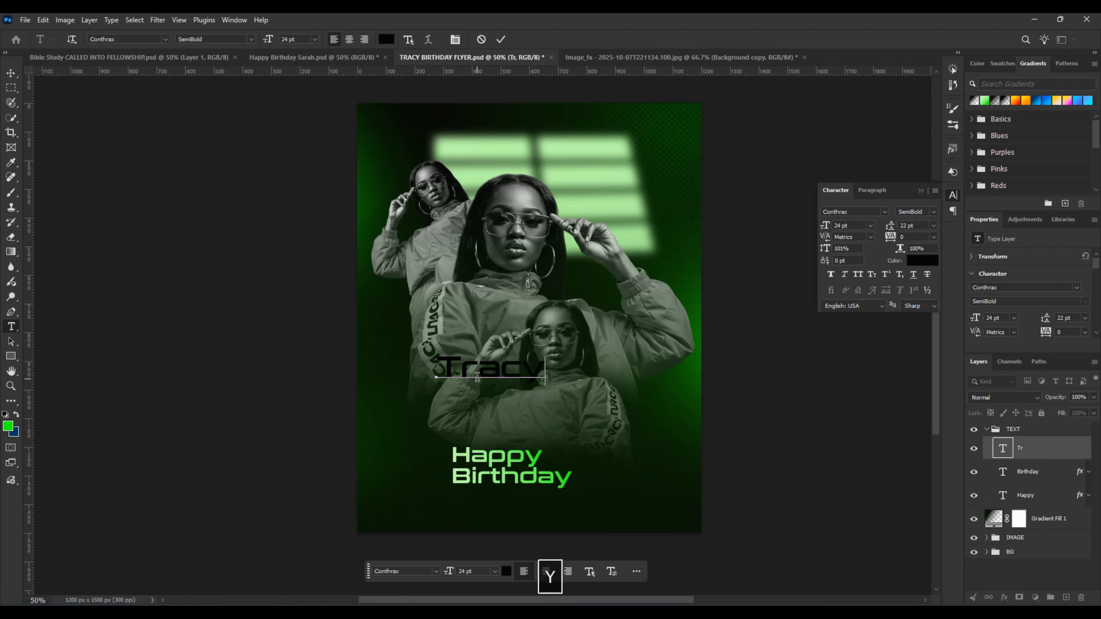
click(500, 39)
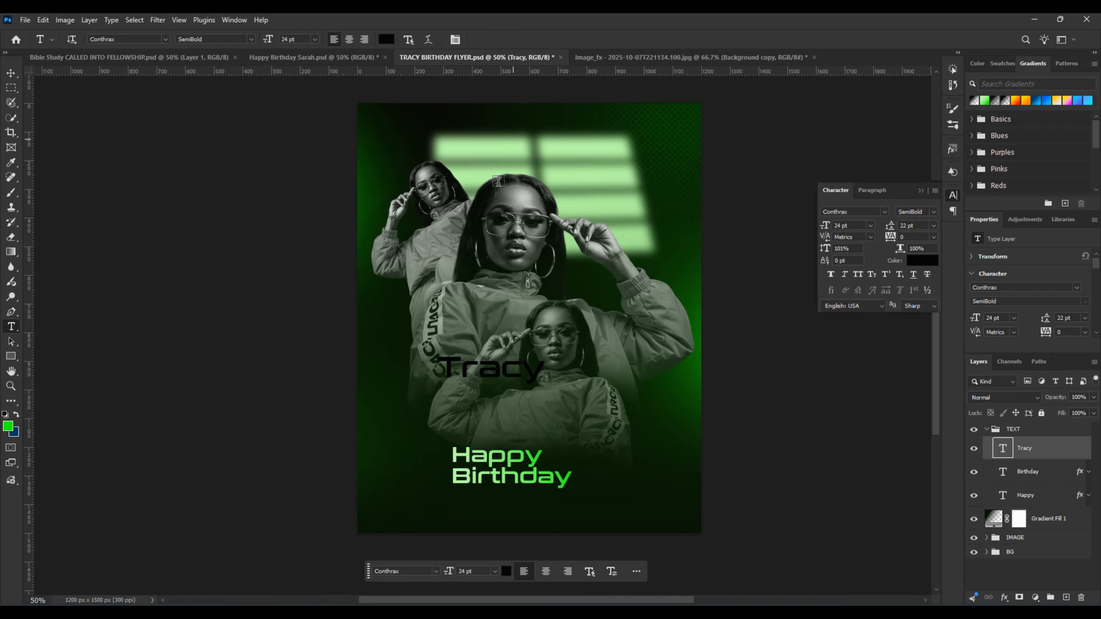
Step: Move the name text to the lower part of the flyer, beneath the title, and set its font size to 50 pt
key(v)
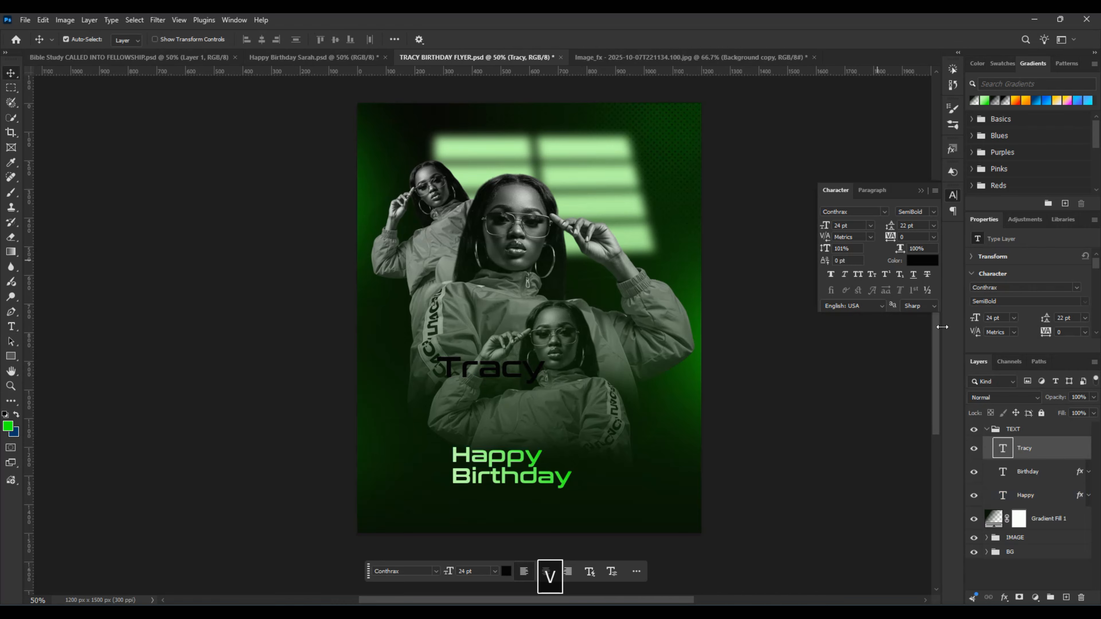
drag(842, 226, 820, 242)
text(58)
key(Return)
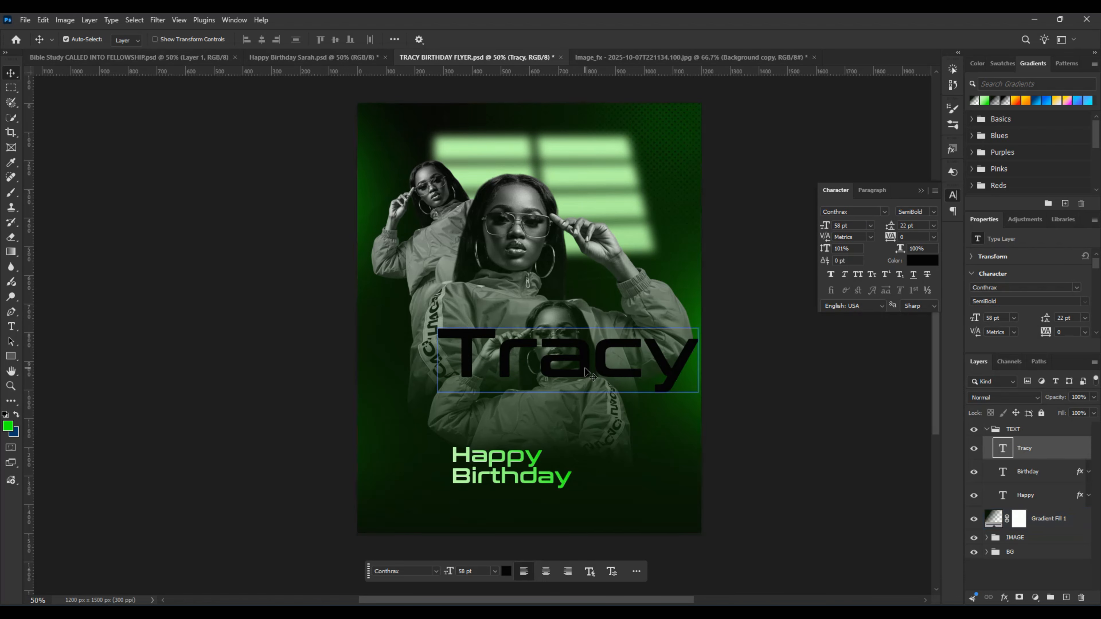
drag(585, 372, 537, 512)
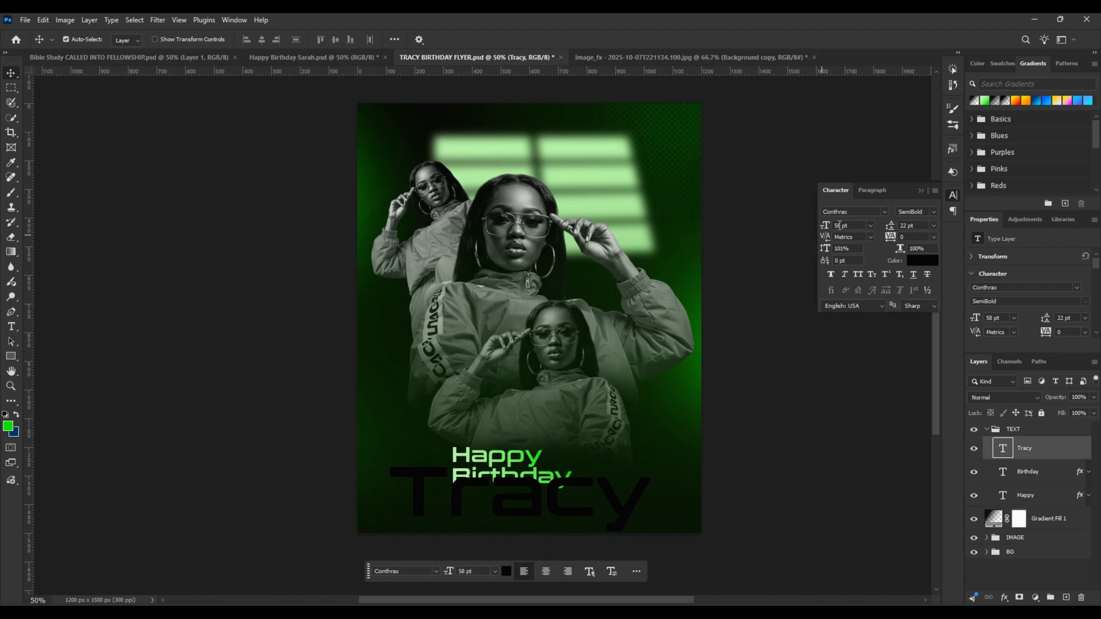
text(50)
key(Return)
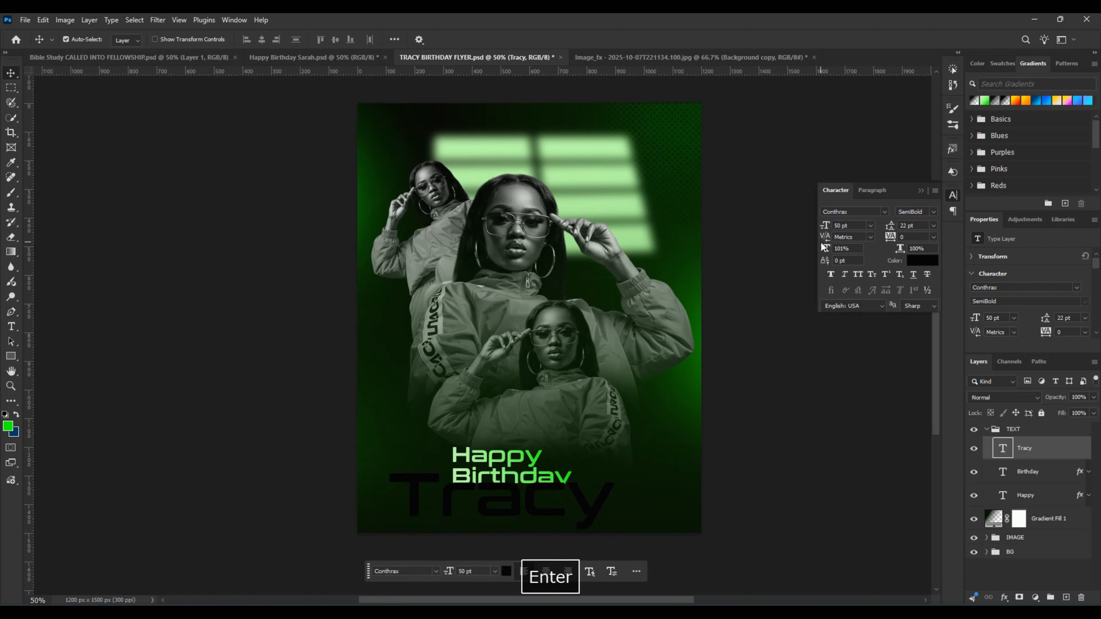
Step: Move the Happy and Birthday text layers up together so they sit just above the name
click(1027, 464)
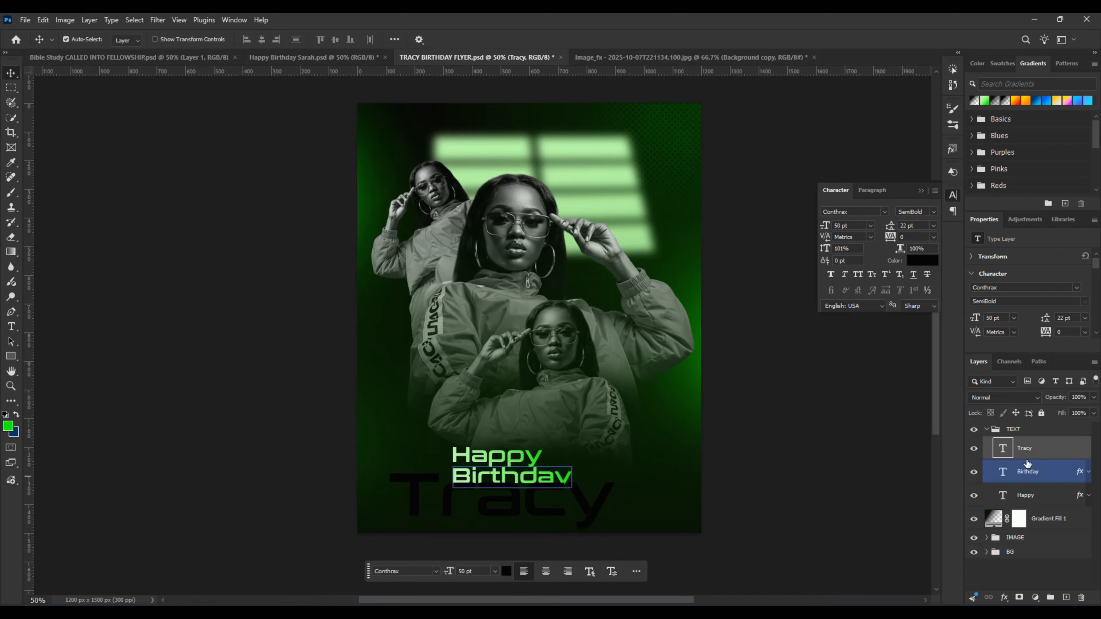
ctrl+click(1025, 495)
drag(551, 476, 552, 461)
Step: Apply the green gradient preset to the name text and set its Gradient Overlay angle to 0°
click(536, 488)
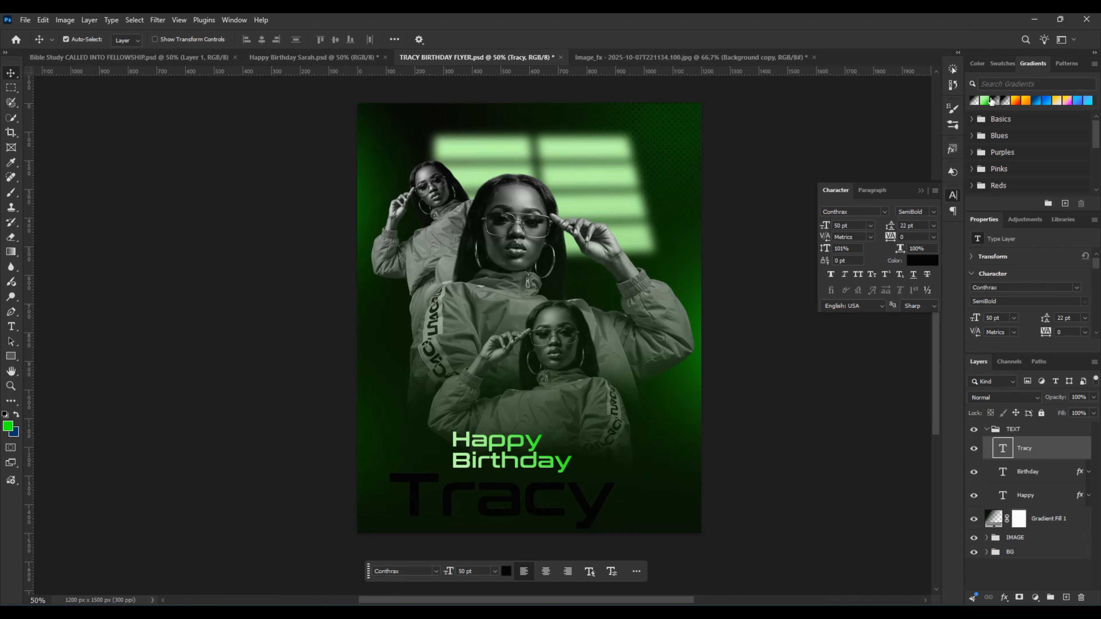
drag(985, 104, 541, 498)
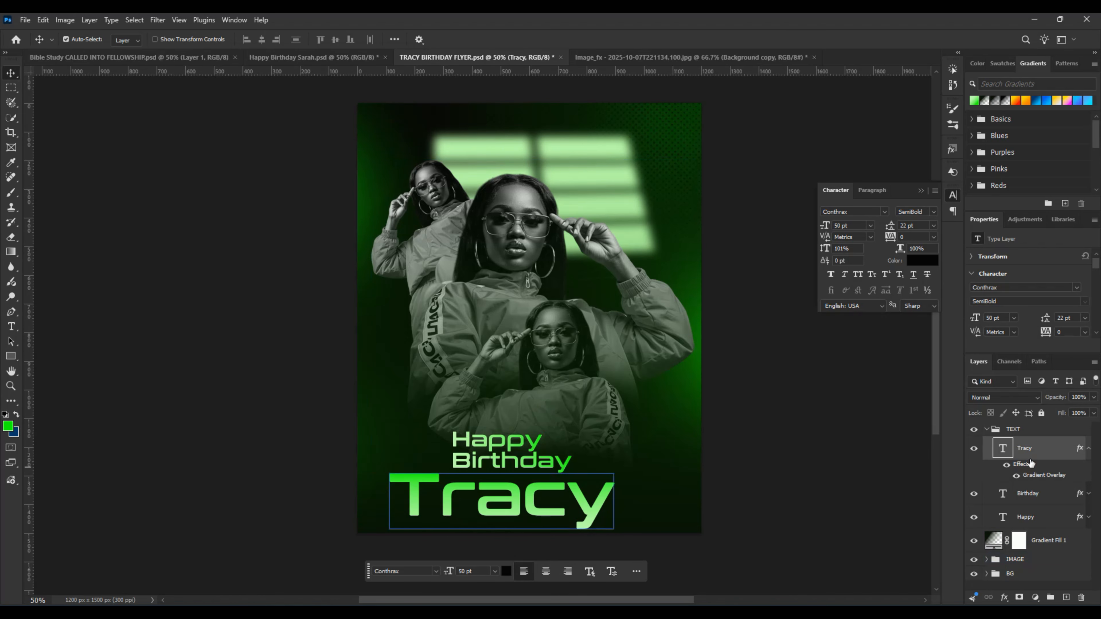
double_click(1043, 451)
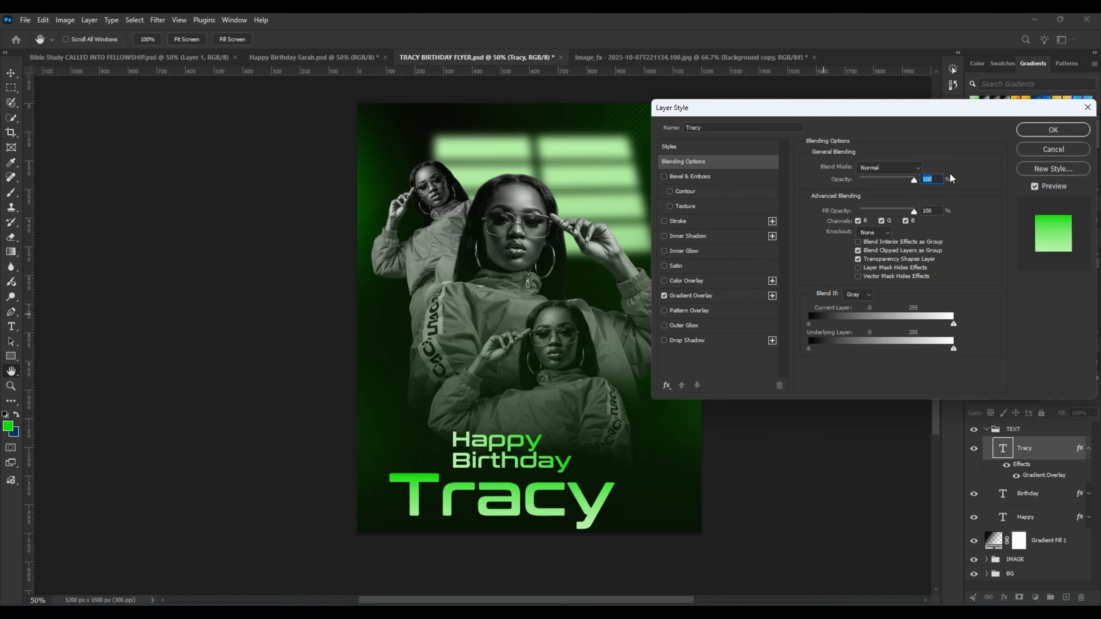
click(711, 299)
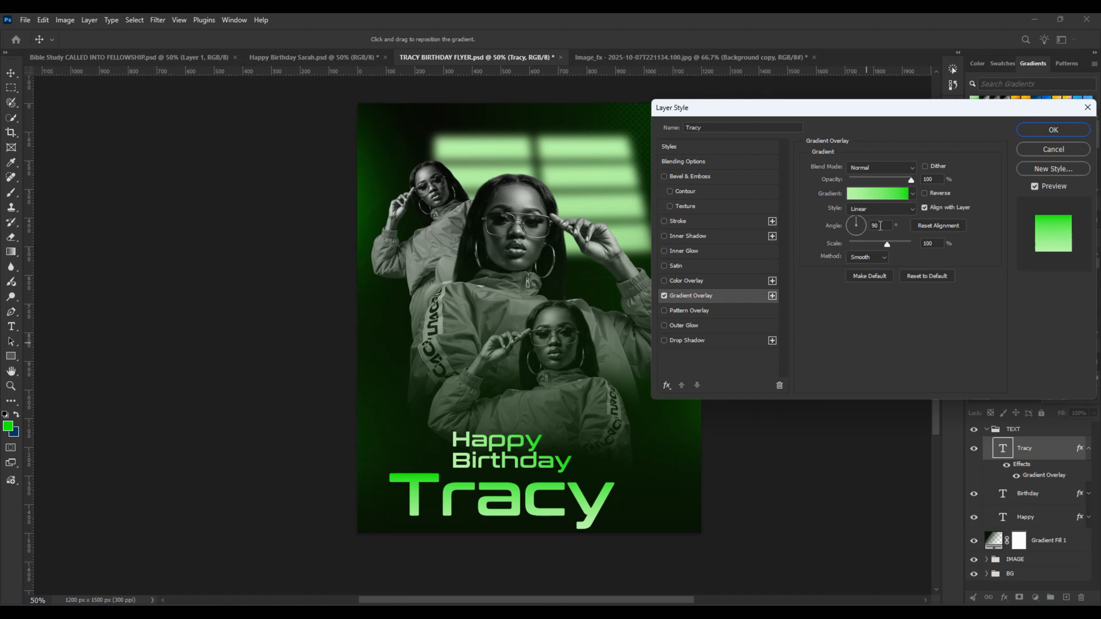
drag(880, 225, 863, 225)
text(0)
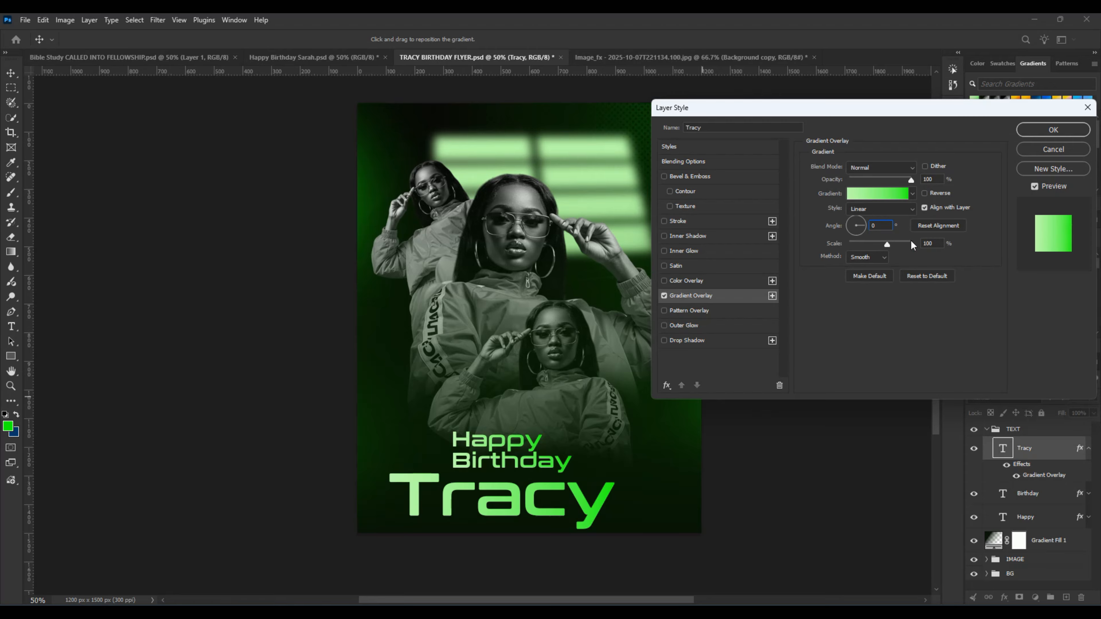
Step: Change the starting color stop of the name's Gradient Overlay to a paler green
click(882, 195)
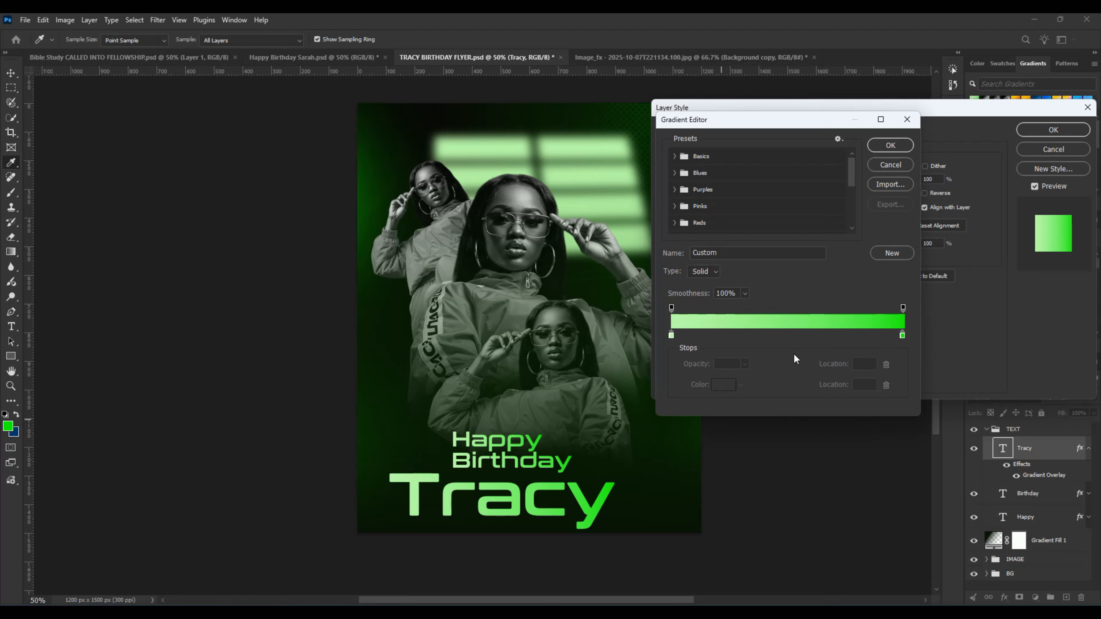
click(671, 335)
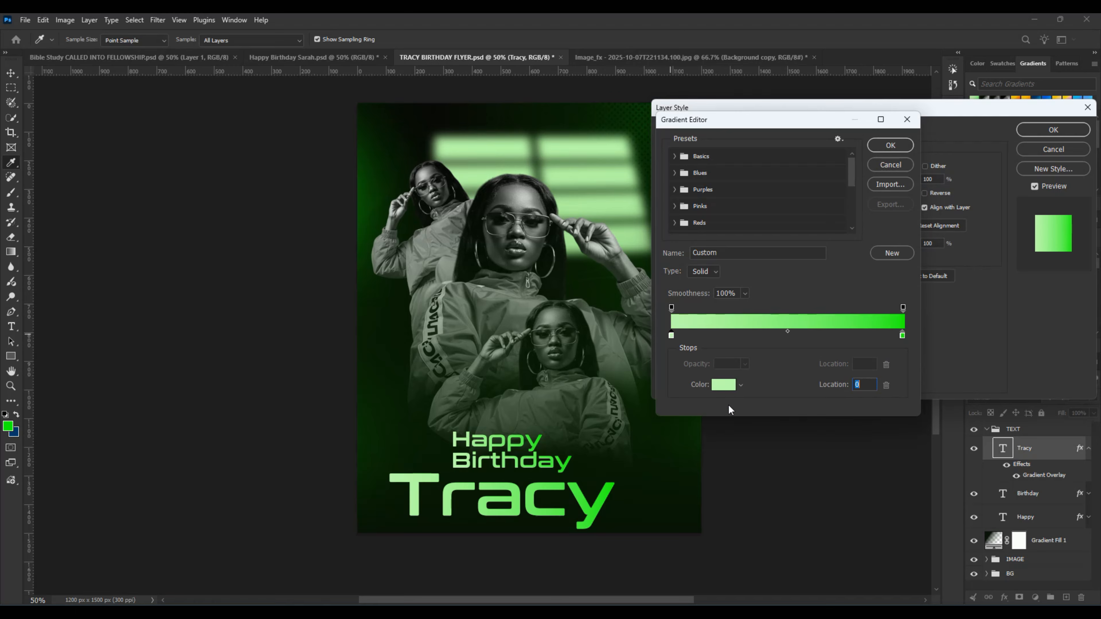
click(724, 385)
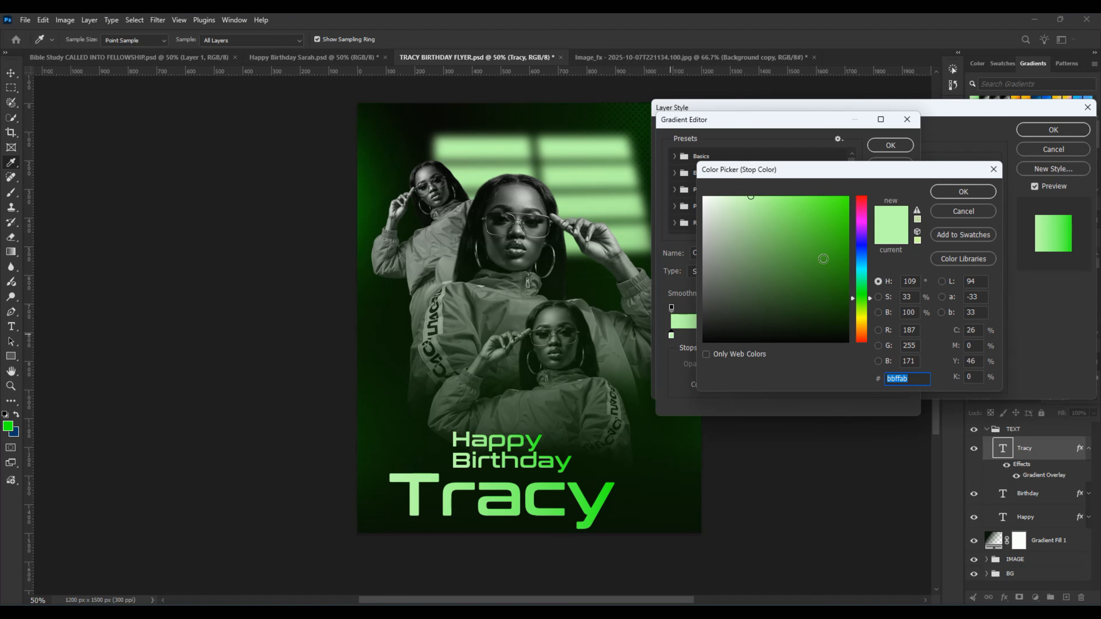
drag(748, 197, 741, 191)
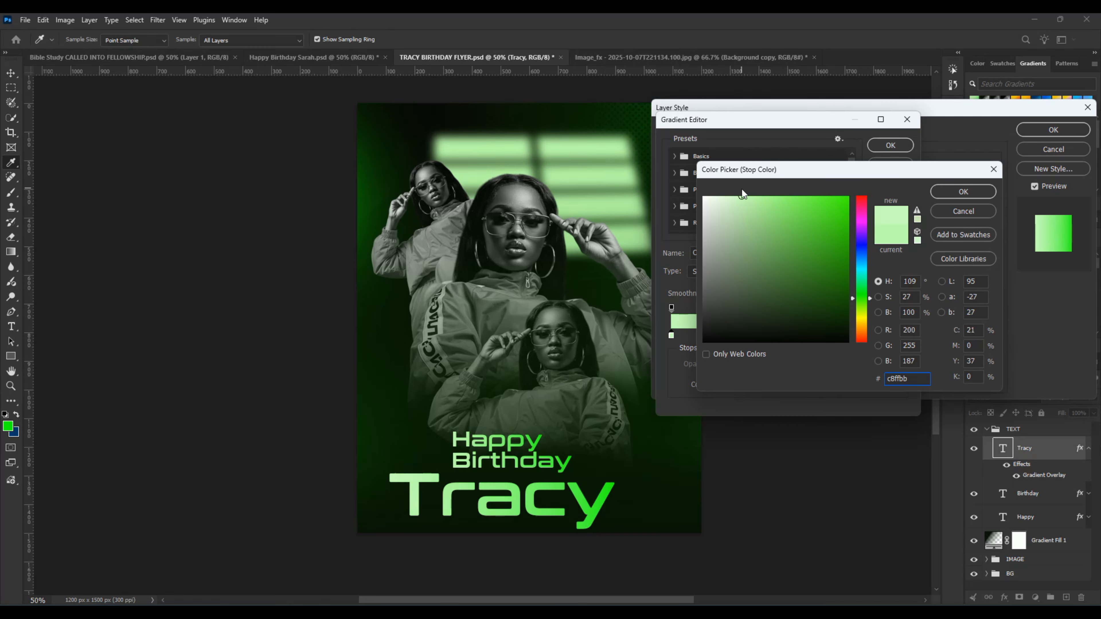
click(960, 191)
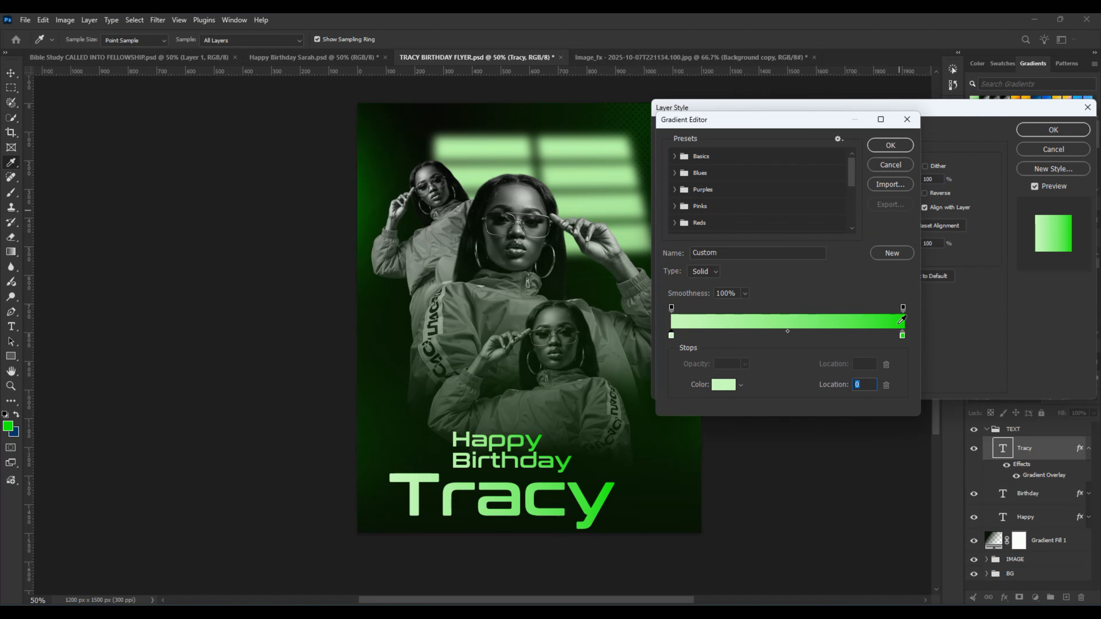
Step: Shift the end stop of the name's gradient to a slightly bluish green and nudge the name text slightly to the right
click(902, 334)
click(723, 385)
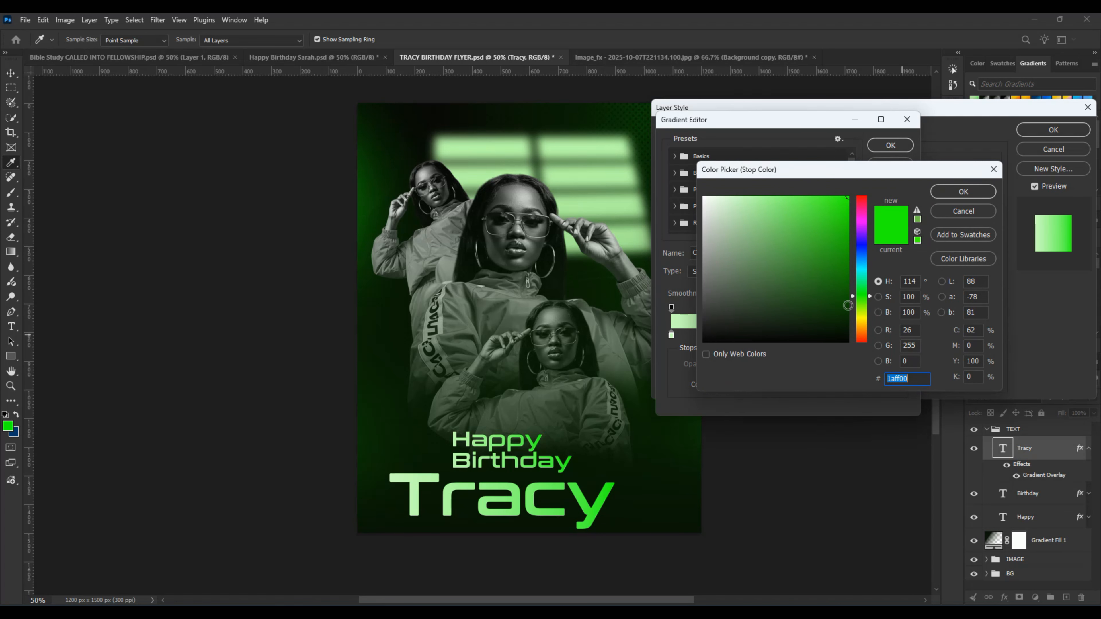
click(865, 316)
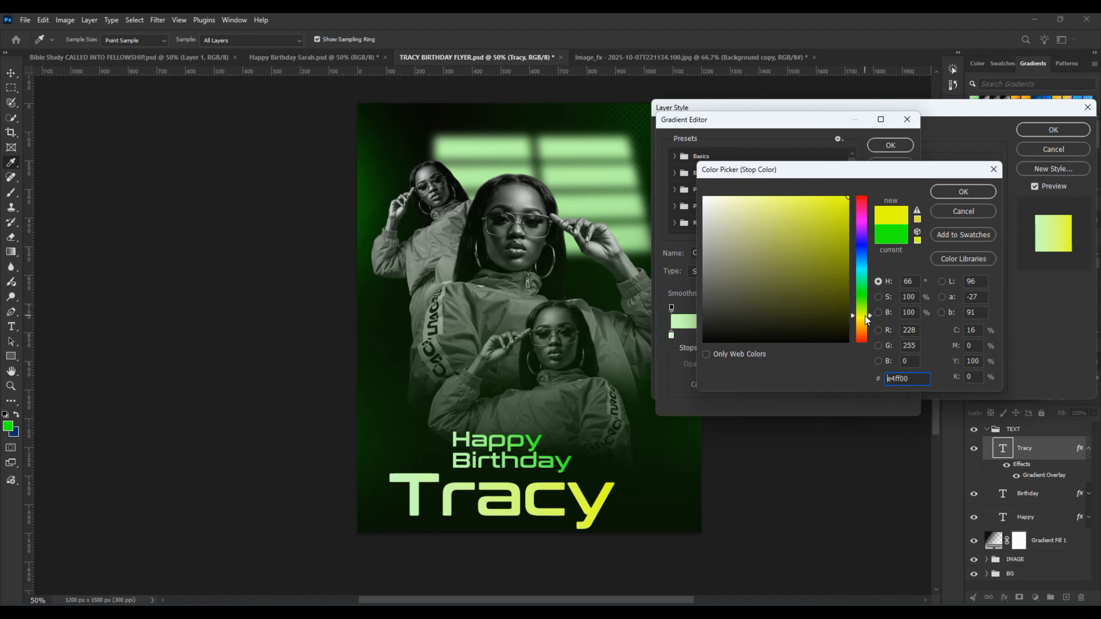
click(864, 307)
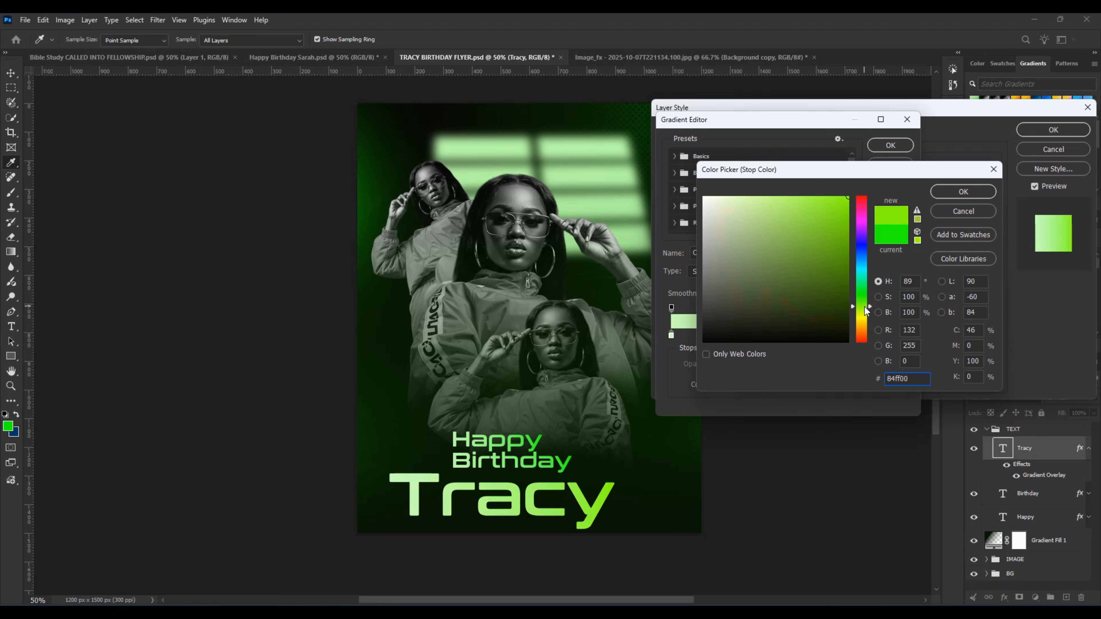
click(866, 274)
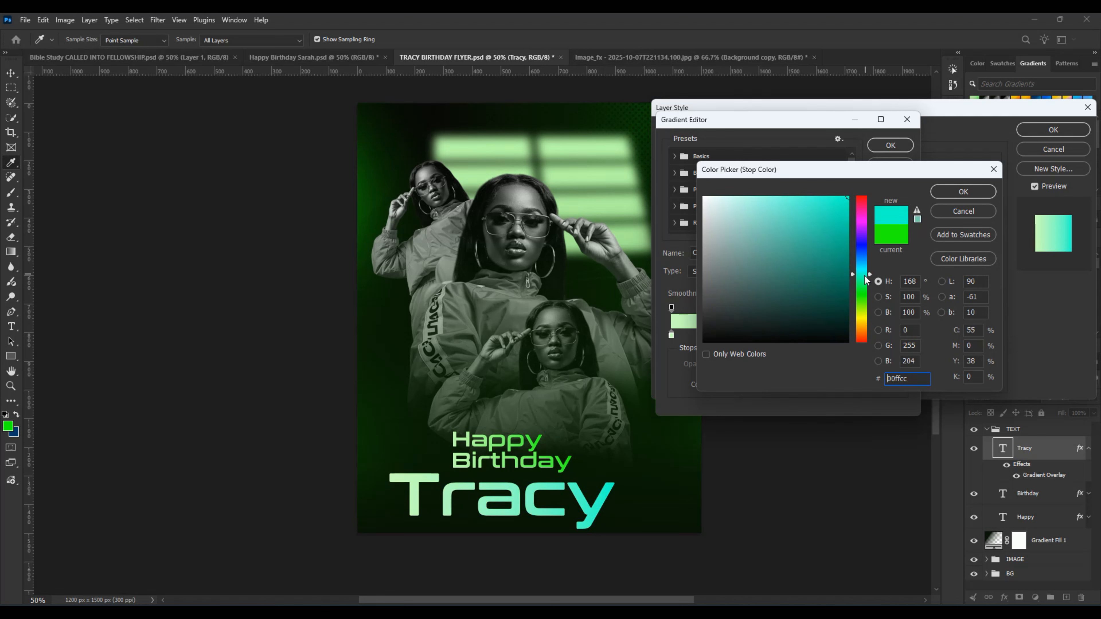
click(864, 277)
click(864, 285)
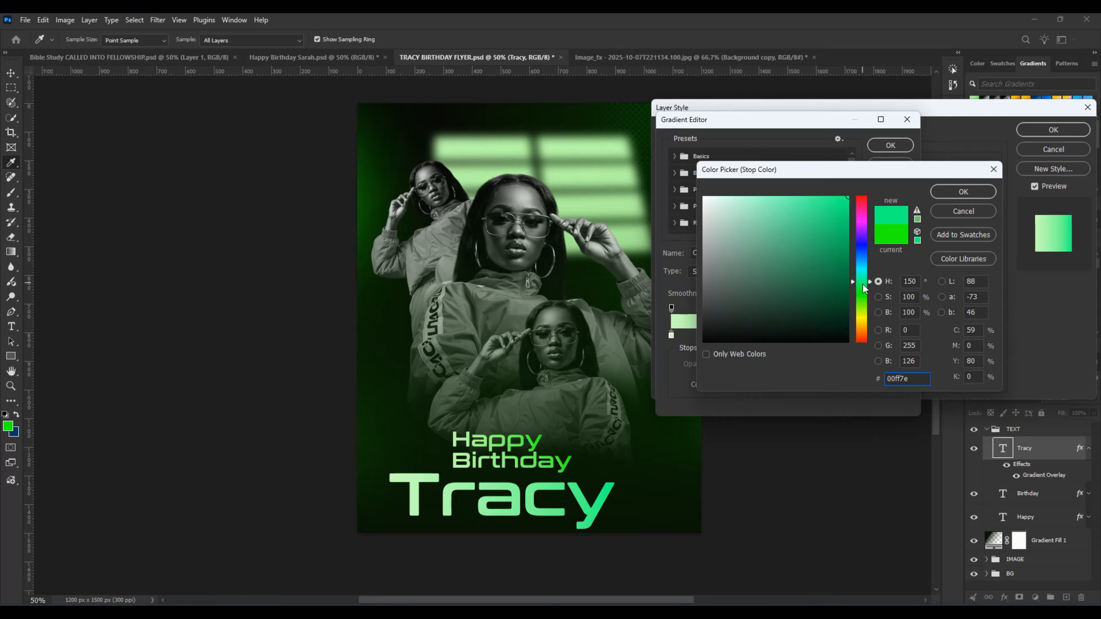
click(863, 287)
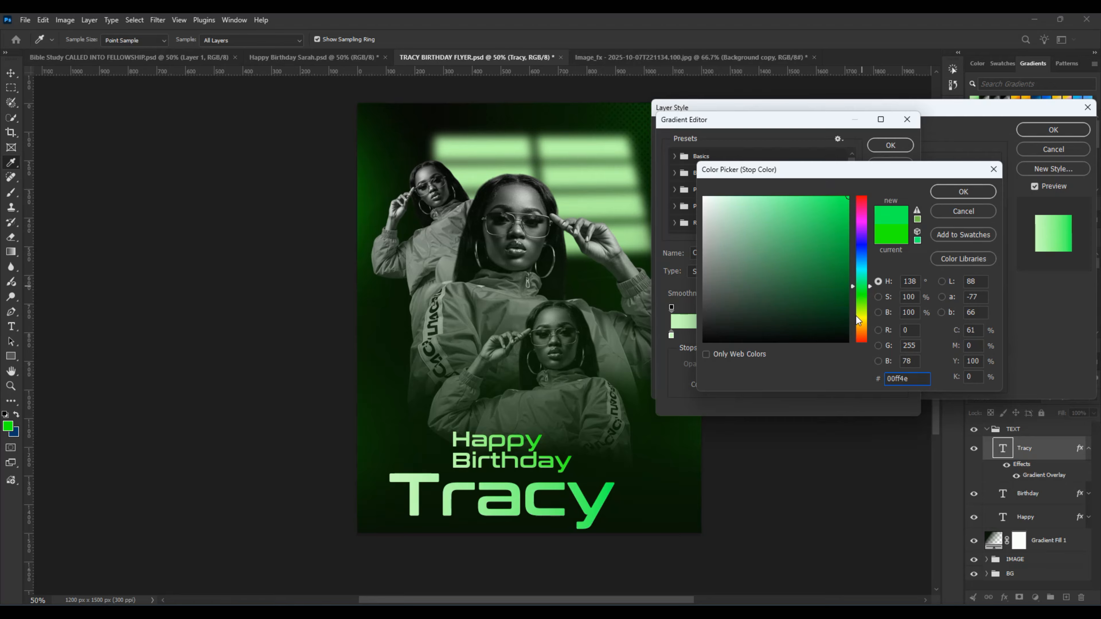
click(963, 191)
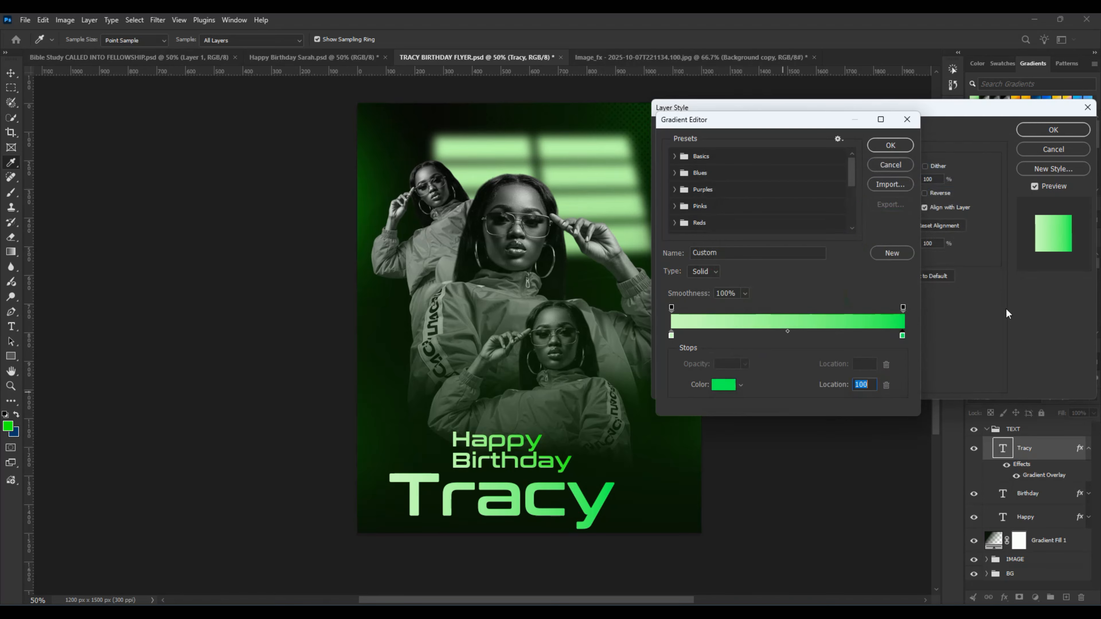
click(890, 145)
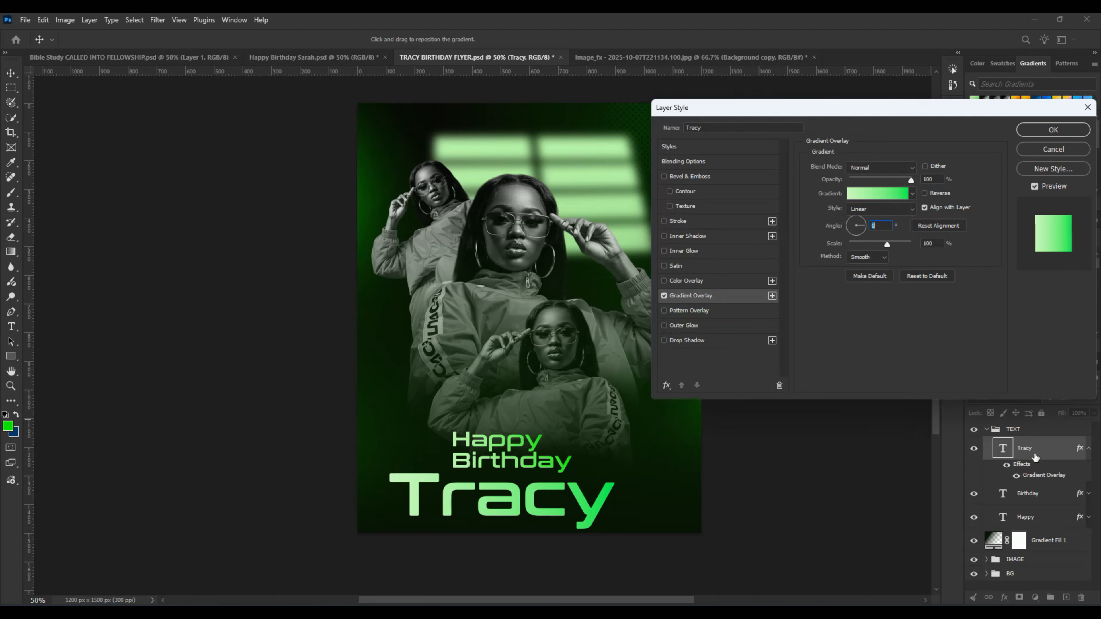
click(1062, 138)
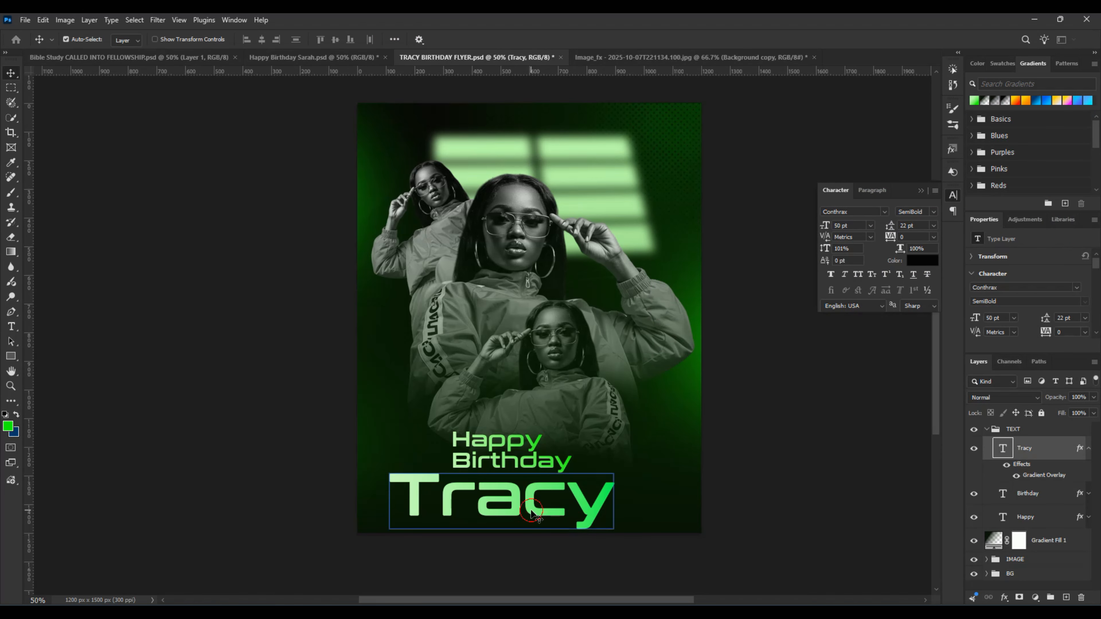
drag(527, 516, 537, 516)
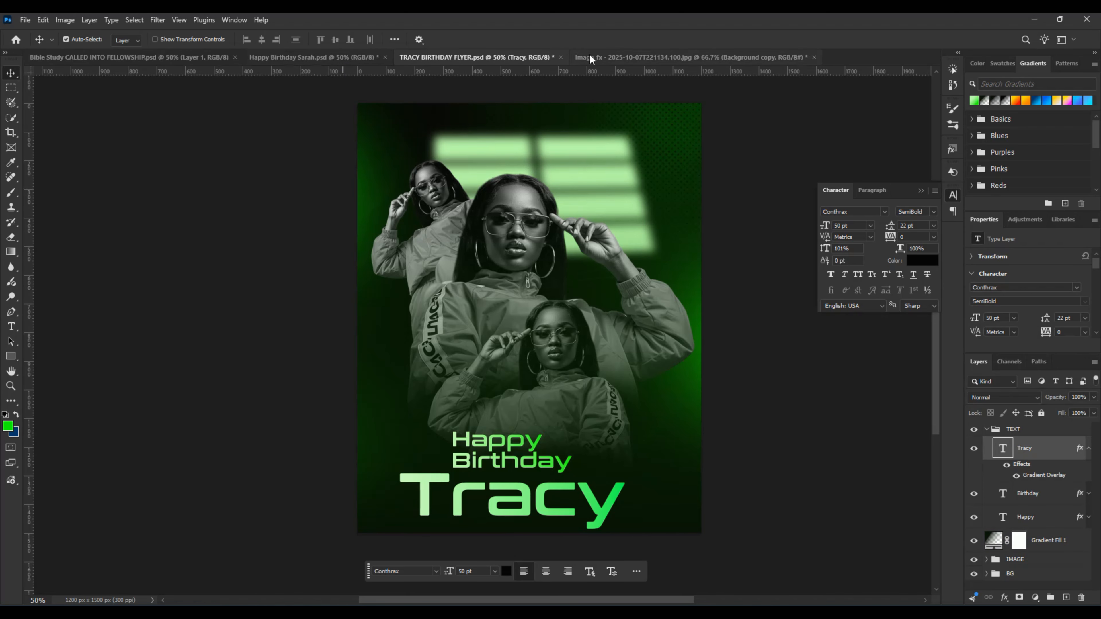
Step: Copy the "THANK GOD FOR GRACE" line from the reference flyer to the top center of this flyer and collapse the TEXT group
click(351, 59)
drag(469, 195, 493, 92)
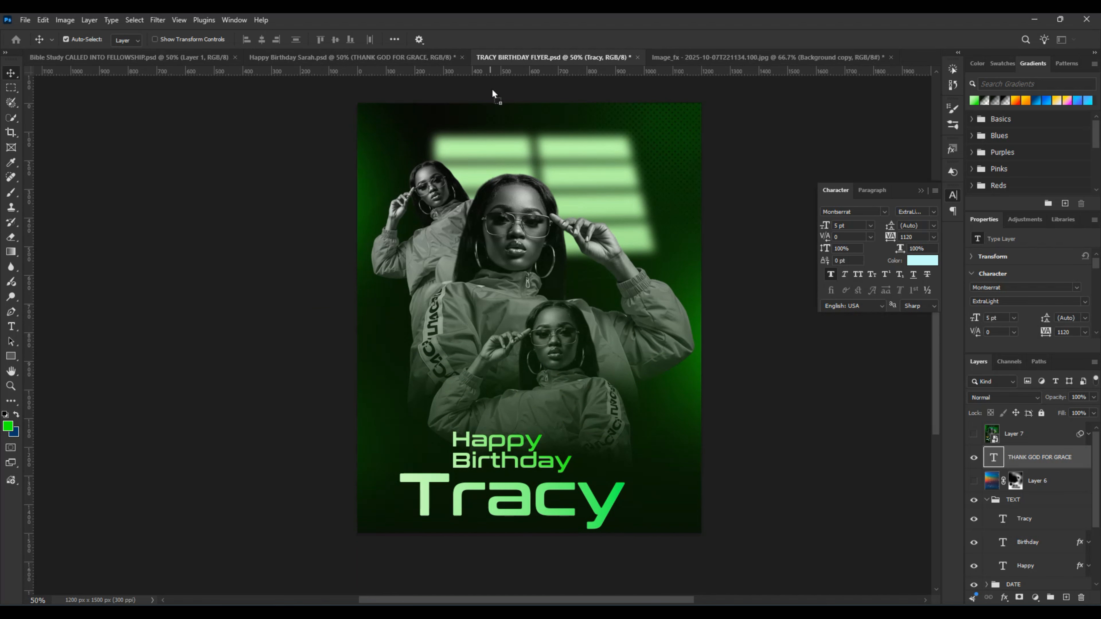
drag(513, 130, 519, 177)
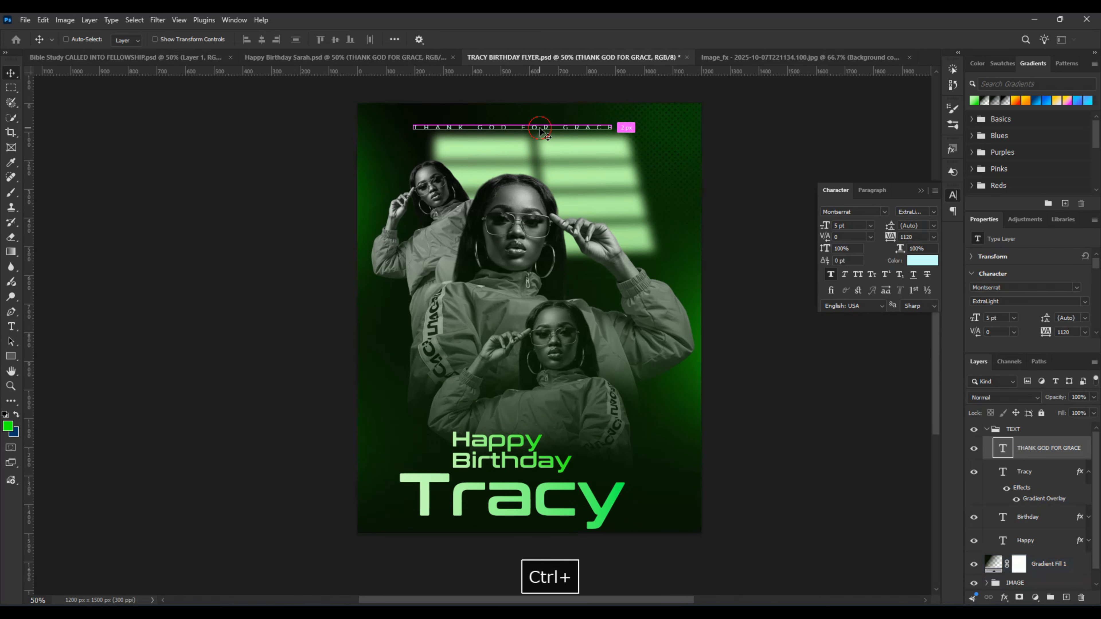
drag(541, 129, 551, 127)
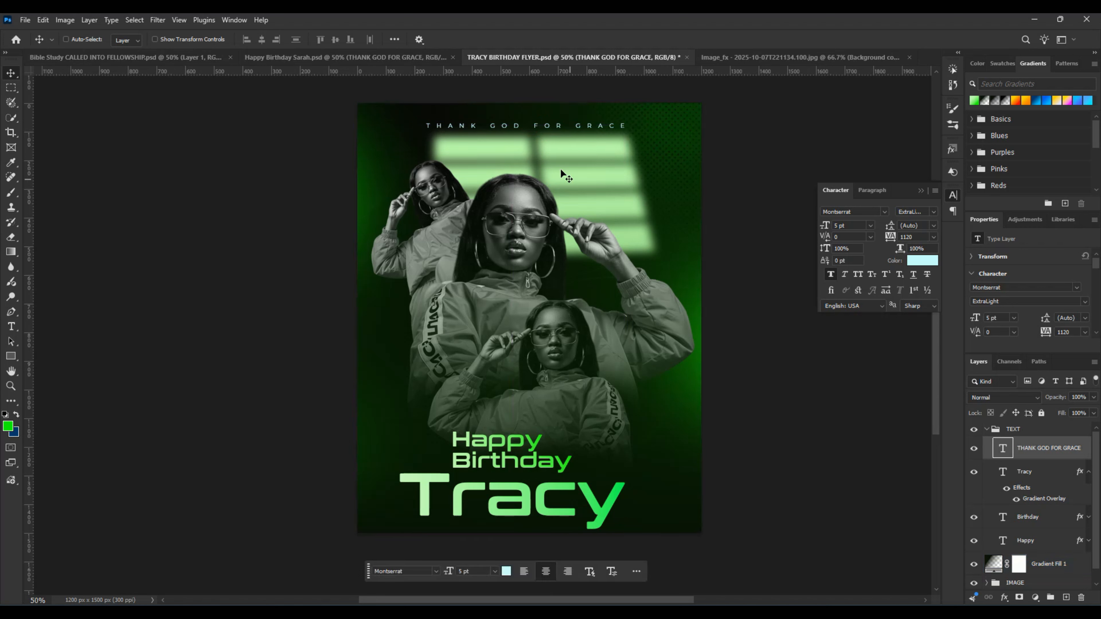
click(986, 429)
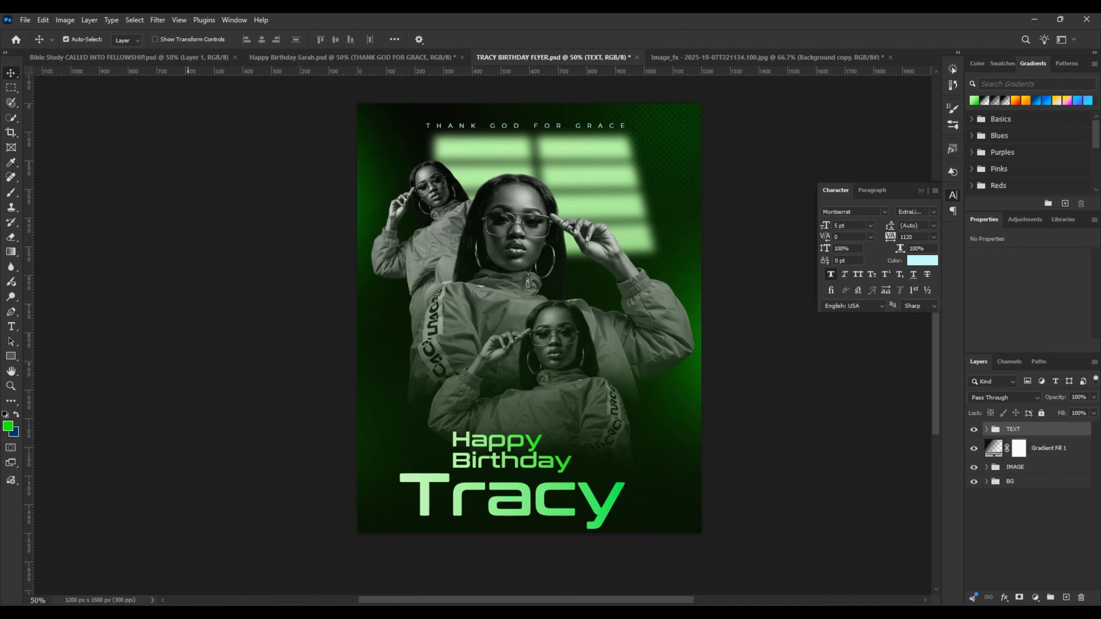
Step: Place the colorful scratched texture image 9a5af3d90c8bec498dc8b4f7ec4397a5 on top of the flyer, scaled to about 41% so it covers the canvas
key(alt+Tab)
click(187, 243)
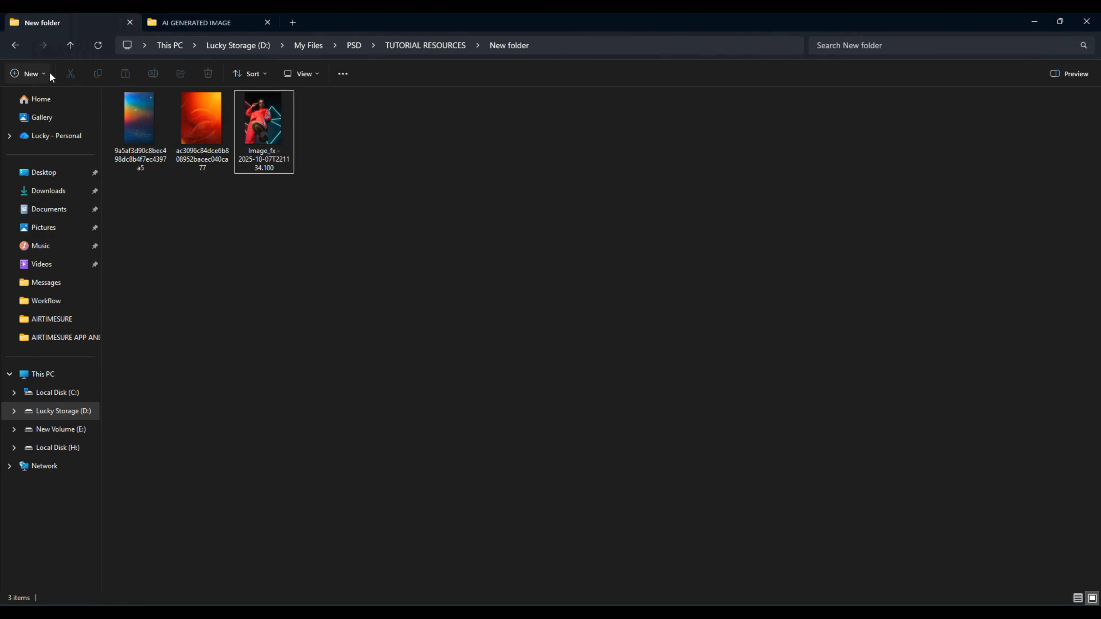
drag(144, 127, 571, 322)
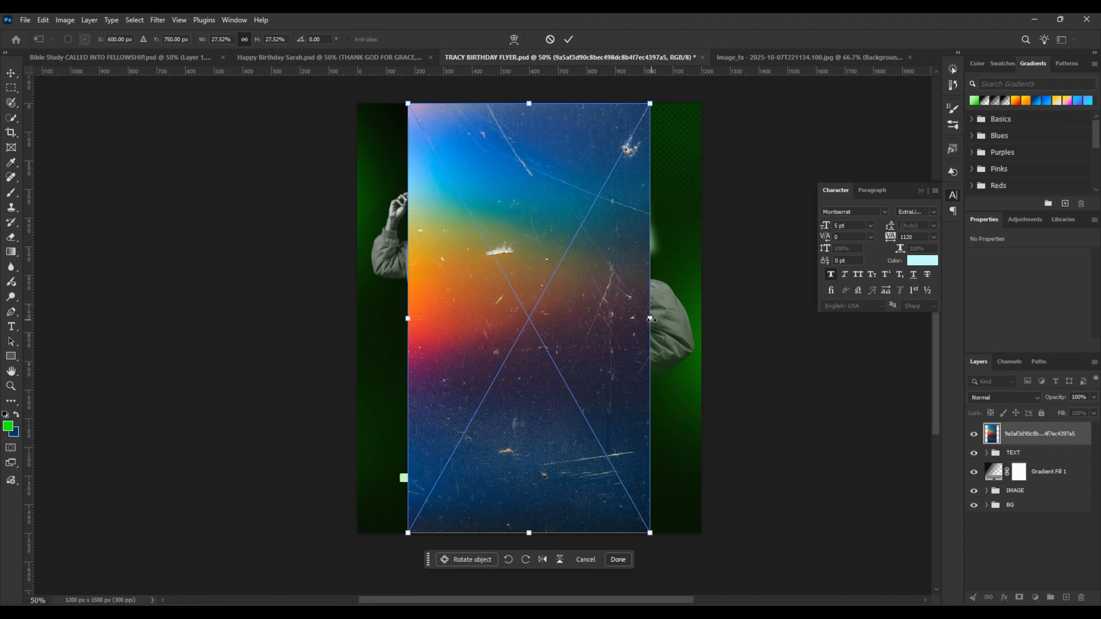
drag(650, 319, 709, 326)
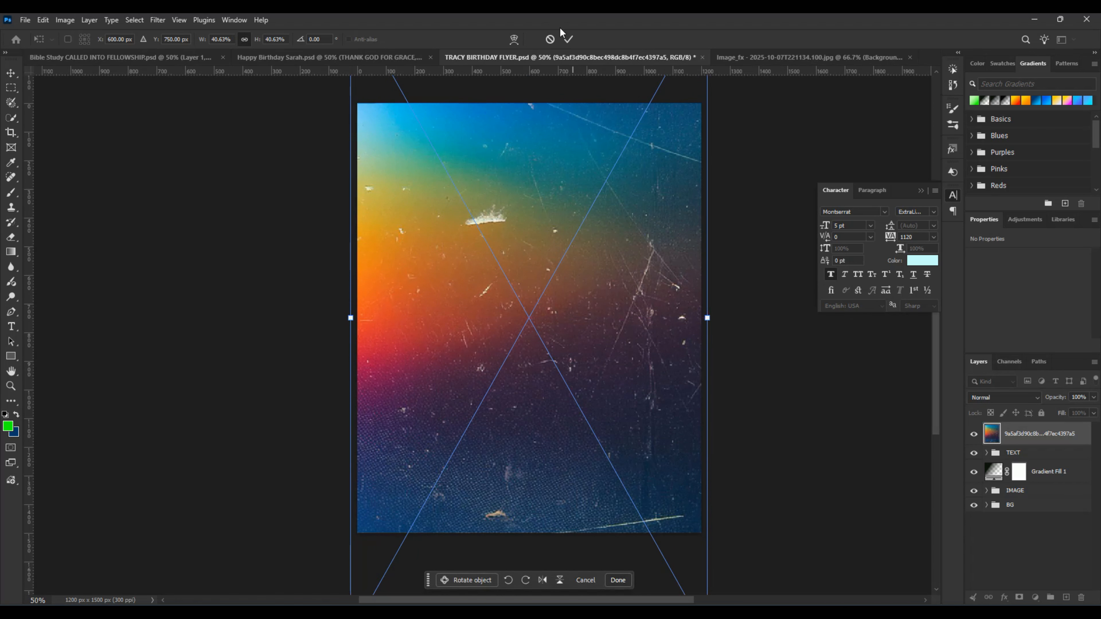
click(568, 41)
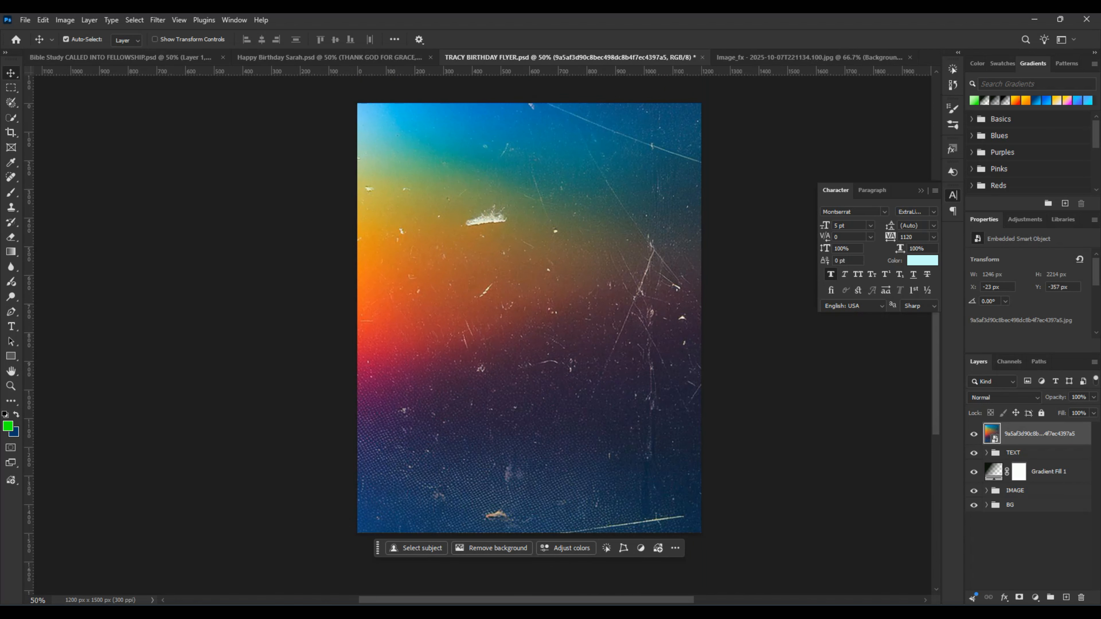
Step: Set the texture layer's blend mode to Soft Light
drag(1014, 435, 1015, 442)
click(994, 397)
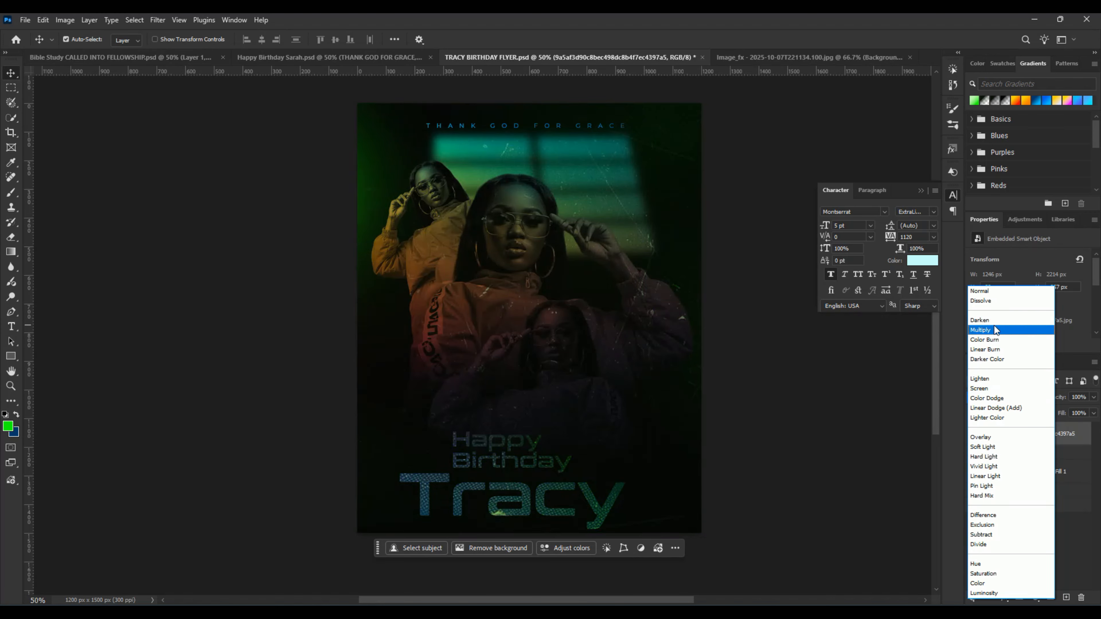
click(995, 448)
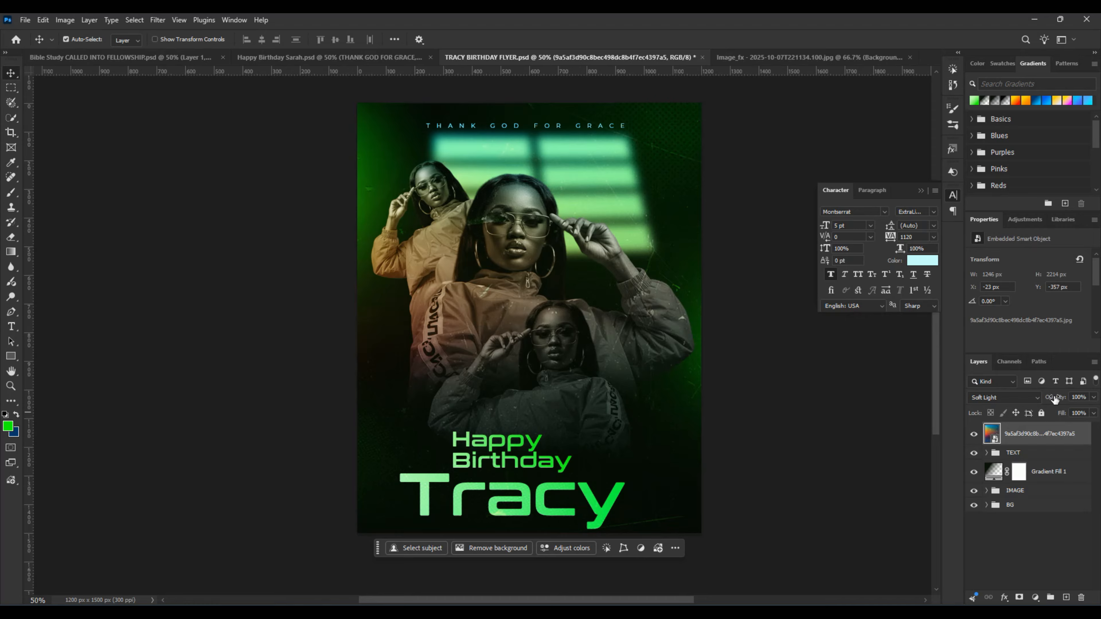
Step: Add a layer mask to the texture and paint it out over the cut-outs and the flyer's left side with a soft 500–700 px black brush
click(1019, 598)
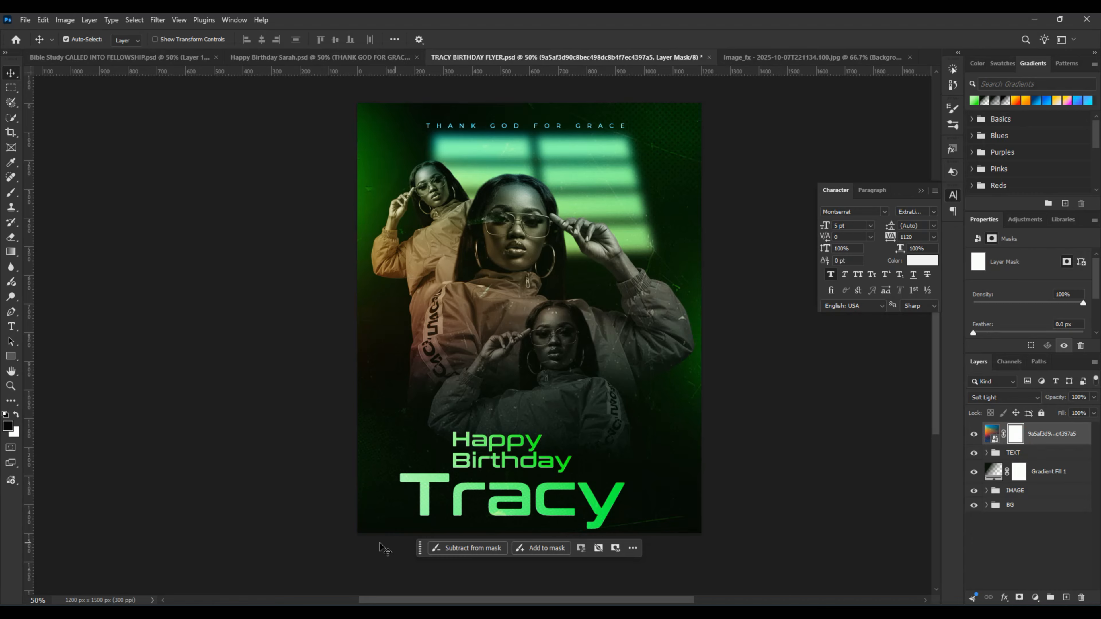
key(b)
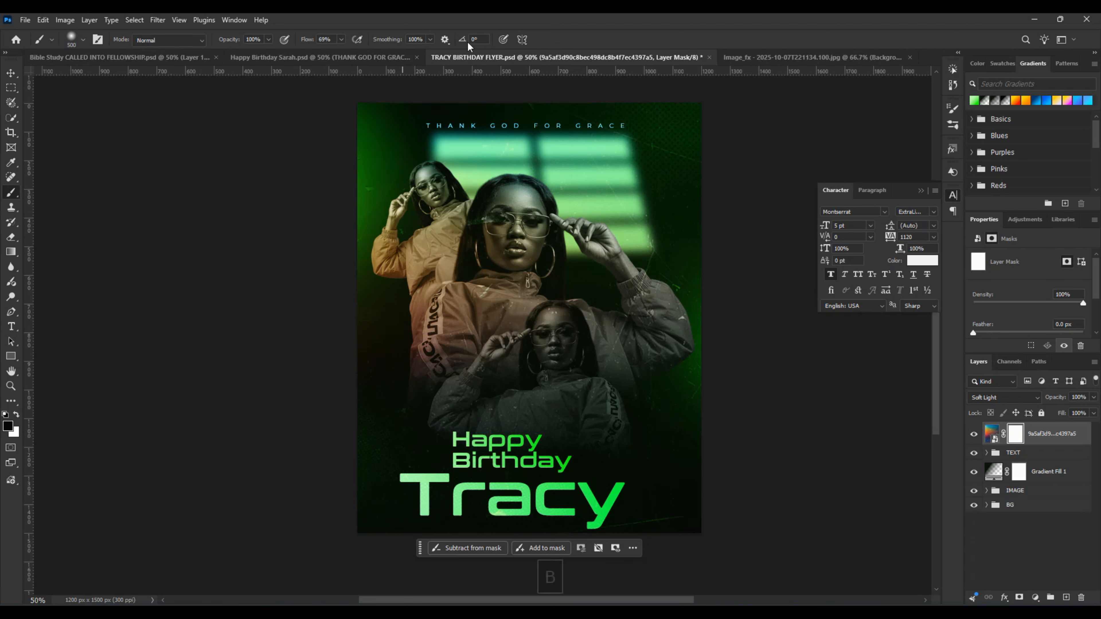
key(bracketright)
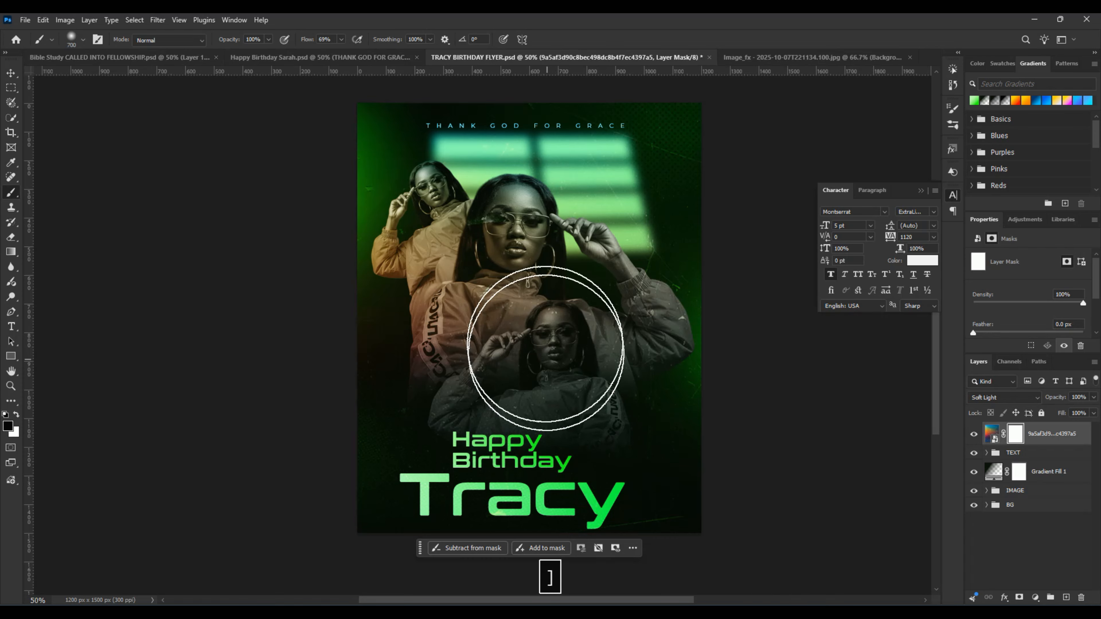
key(bracketright)
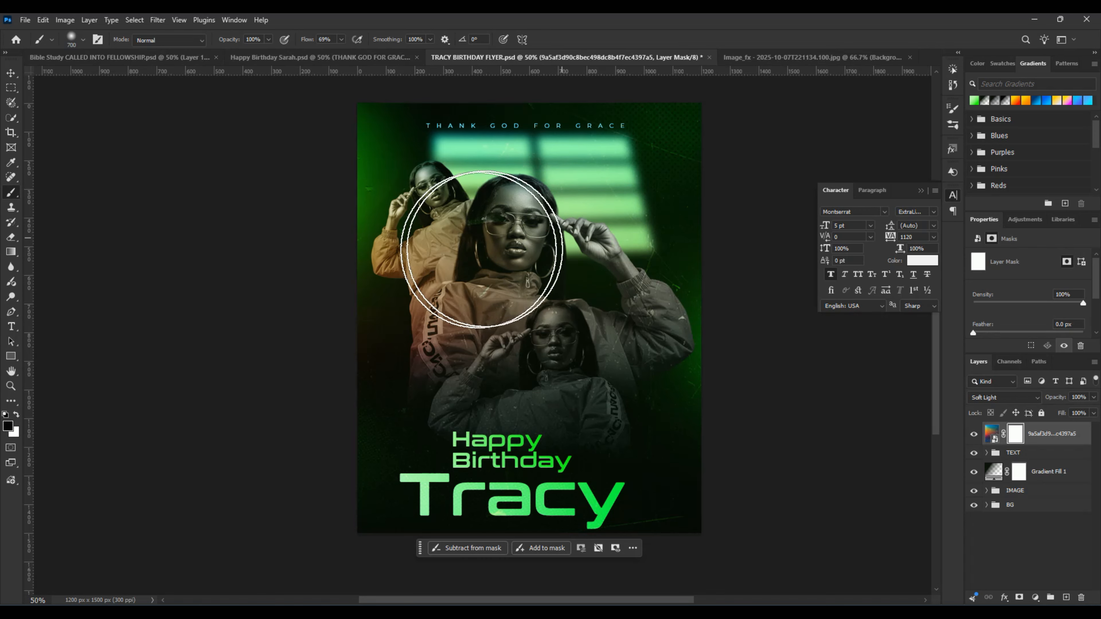
mouse_move(472, 249)
mouse_down()
mouse_move(504, 278)
mouse_move(443, 352)
mouse_up()
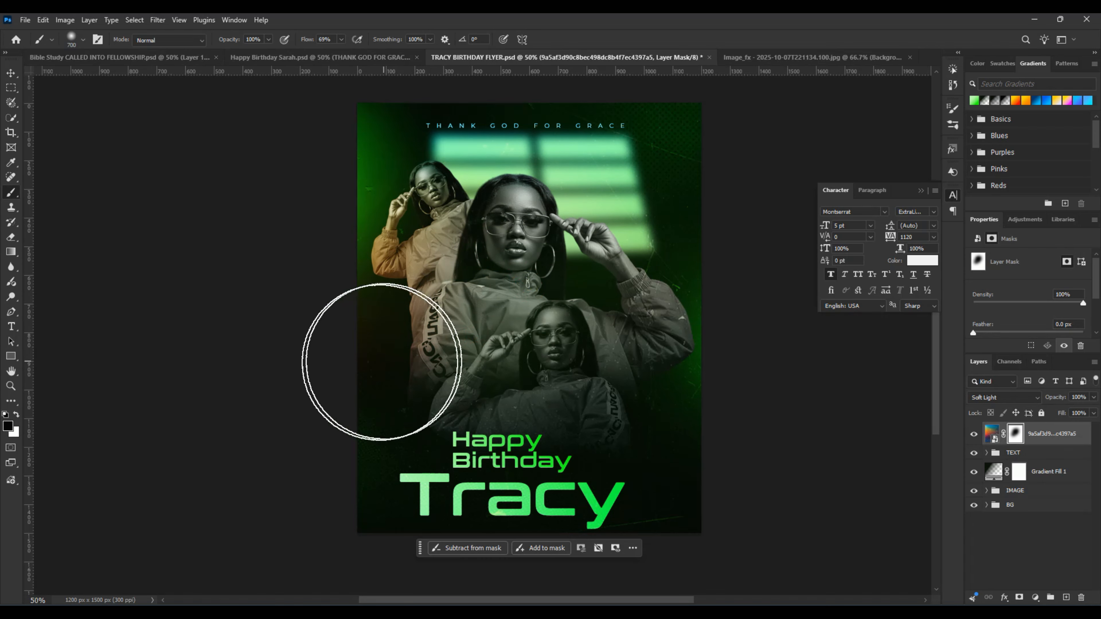
key(bracketleft)
key(bracketleft)
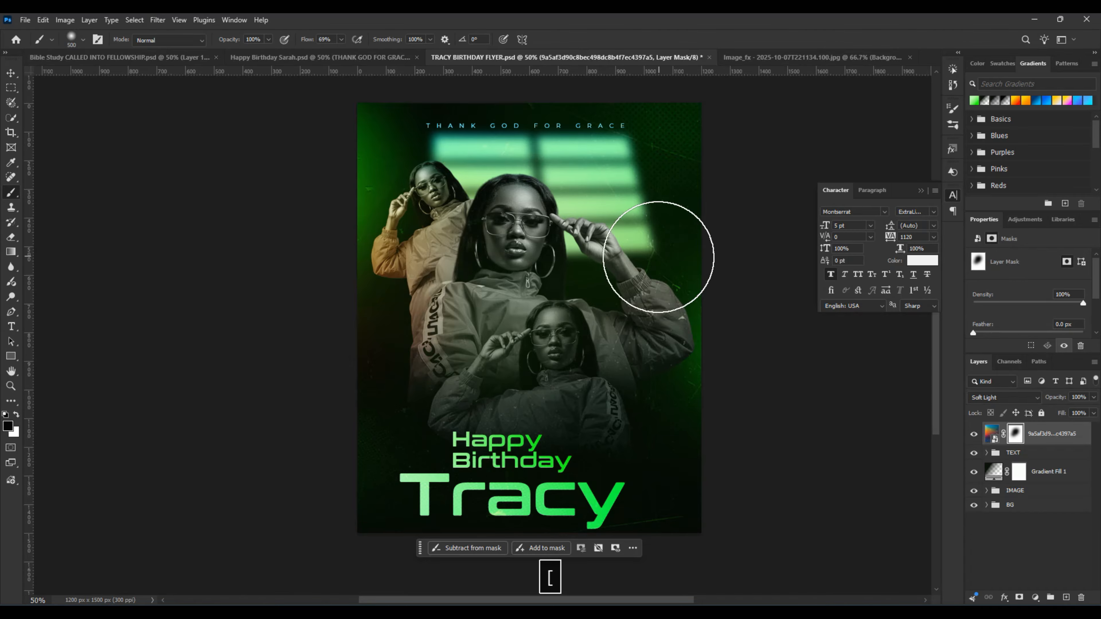
mouse_move(435, 236)
mouse_down()
mouse_move(397, 270)
mouse_move(412, 239)
mouse_move(430, 226)
mouse_move(390, 288)
mouse_move(405, 251)
mouse_move(365, 288)
mouse_move(422, 286)
mouse_move(394, 321)
mouse_move(424, 332)
mouse_move(369, 360)
mouse_move(451, 396)
mouse_up()
mouse_move(380, 330)
mouse_down()
mouse_move(331, 469)
mouse_move(360, 496)
mouse_move(359, 472)
mouse_up()
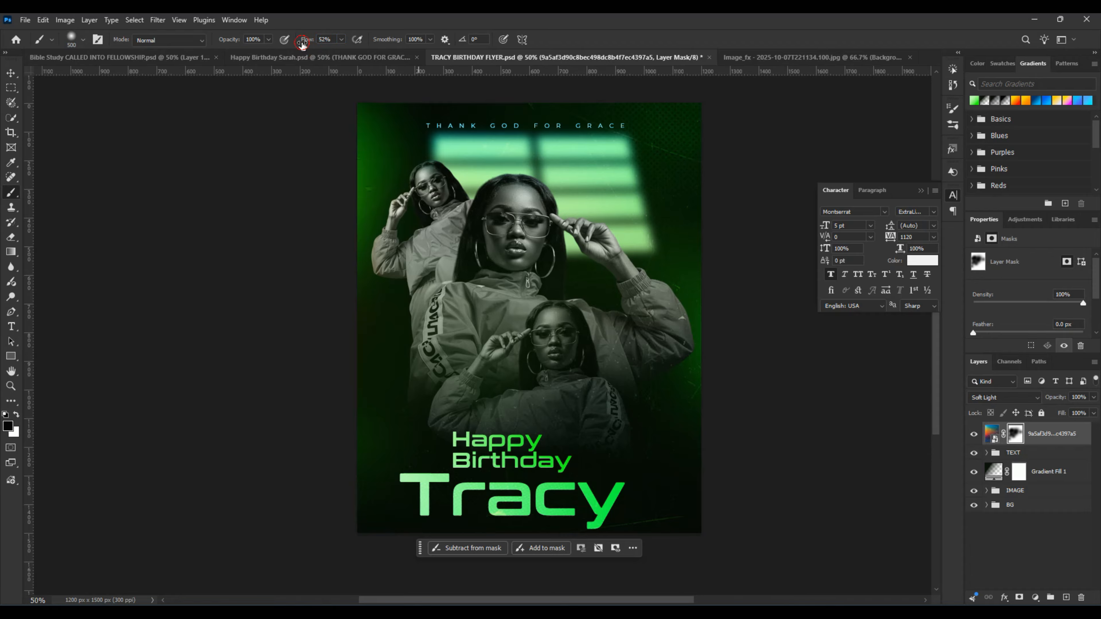
Step: Mask the texture off the flyer's upper right area and the adjoining window light with an 800 px brush at 46% flow
key(bracketright)
key(bracketright)
key(bracketright)
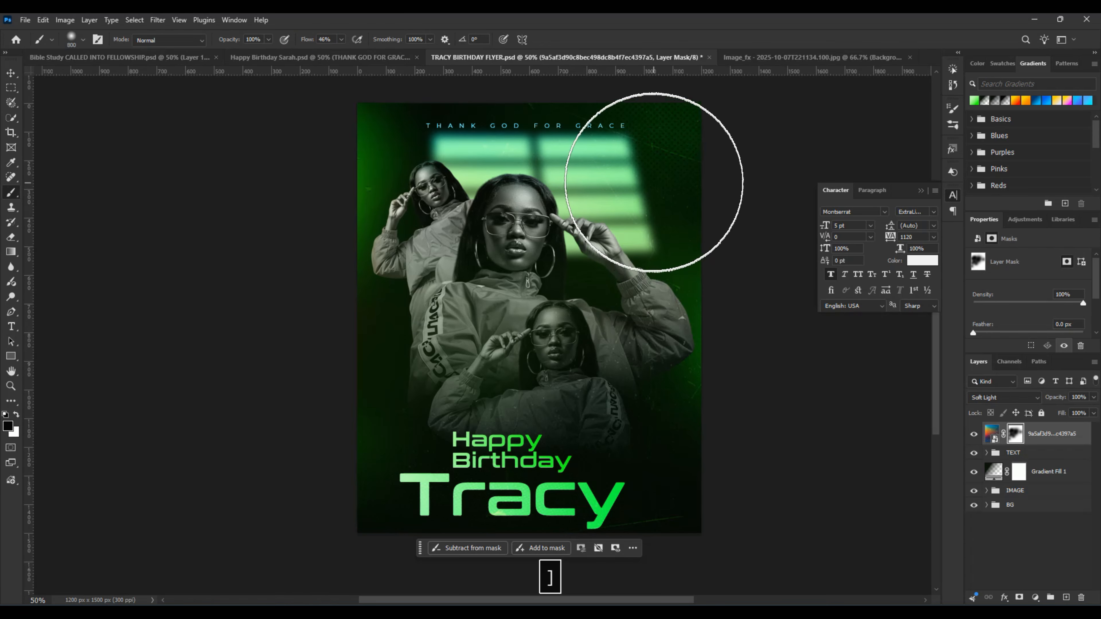
mouse_move(594, 151)
mouse_down()
mouse_move(660, 161)
mouse_move(653, 168)
mouse_move(697, 192)
mouse_up()
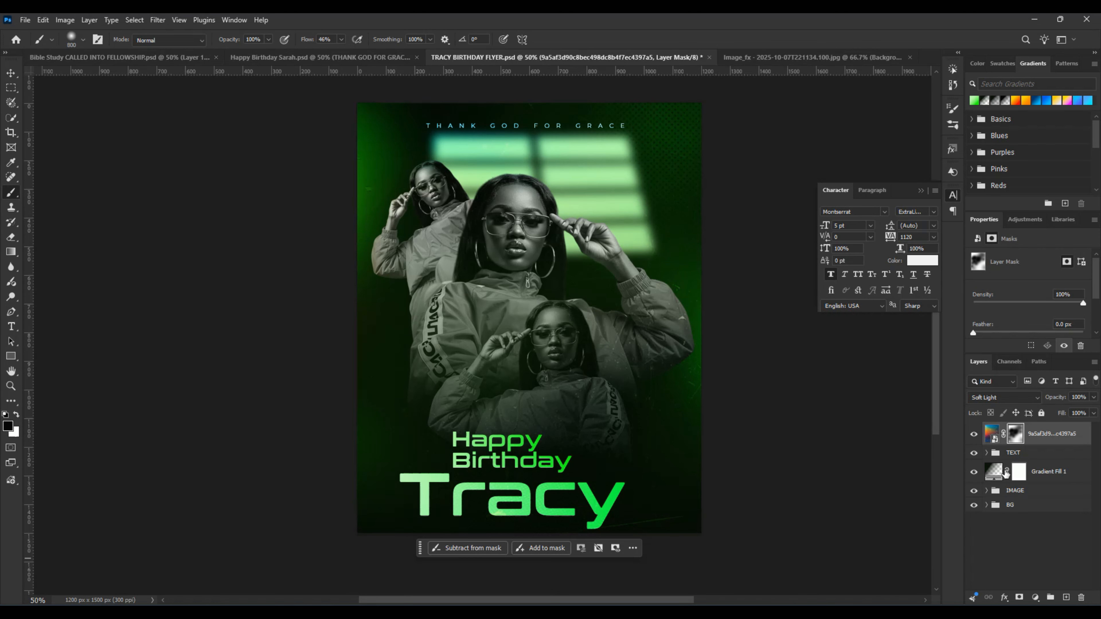
Step: Paint black on the Gradient Fill 1 mask over the women's faces with progressively smaller soft brushes to clear the gradient there
click(997, 474)
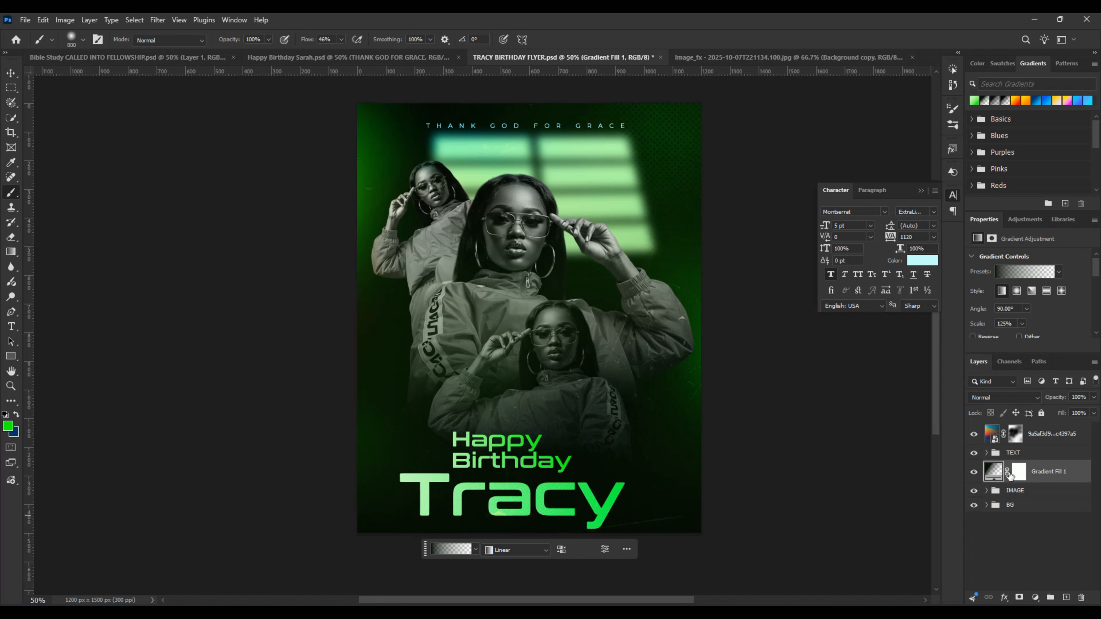
click(1020, 473)
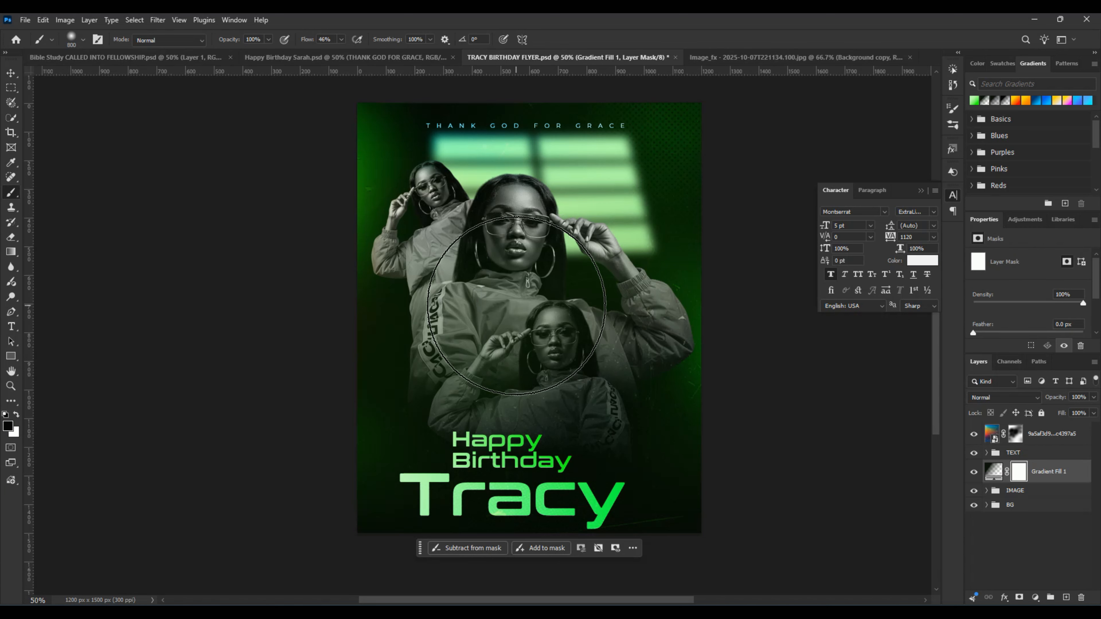
key(bracketleft)
key(bracketleft)
key(bracketleft)
key(bracketleft)
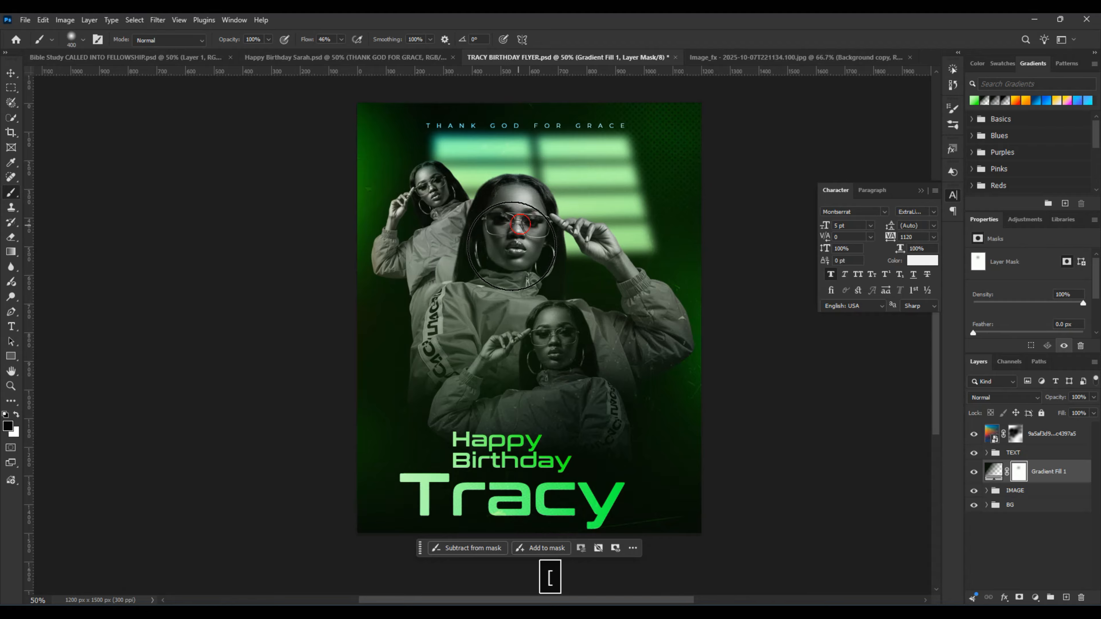
key(bracketleft)
key(bracketleft)
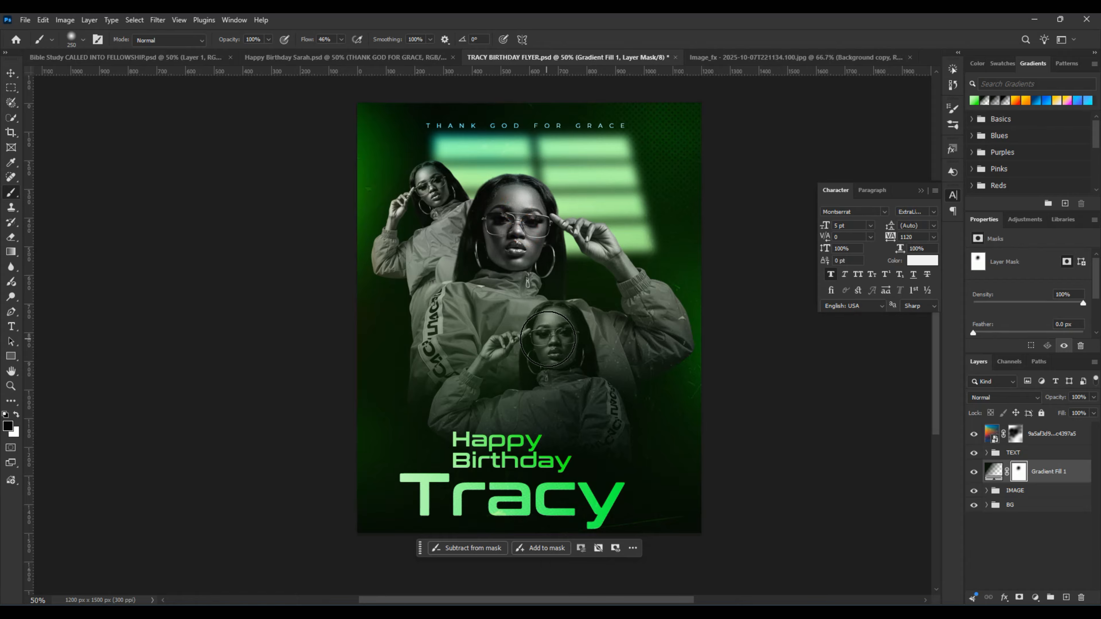
click(551, 325)
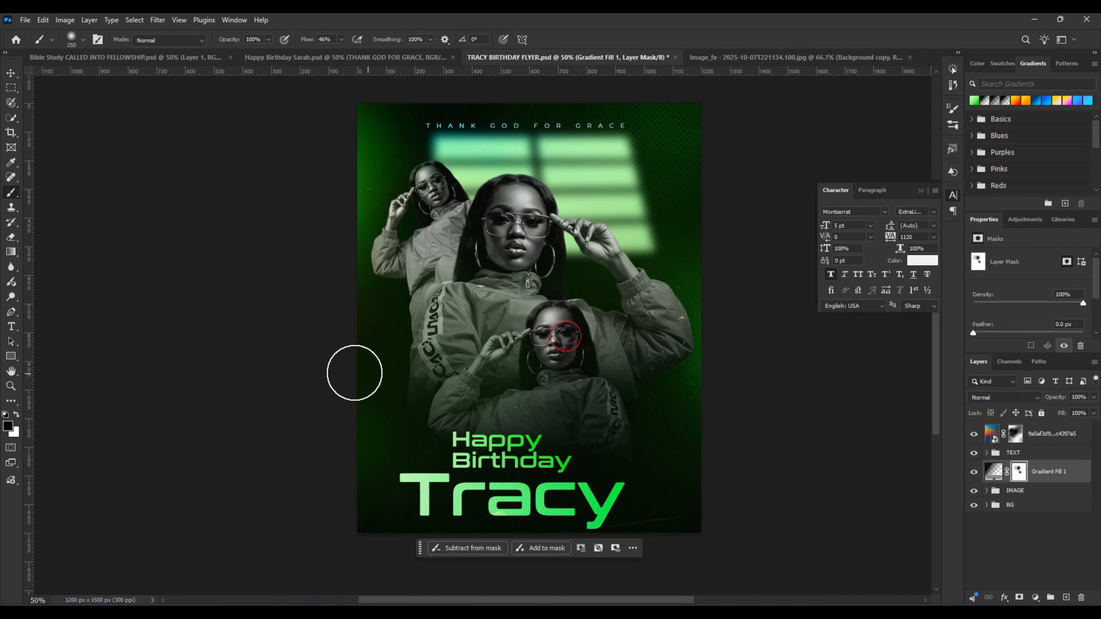
click(535, 212)
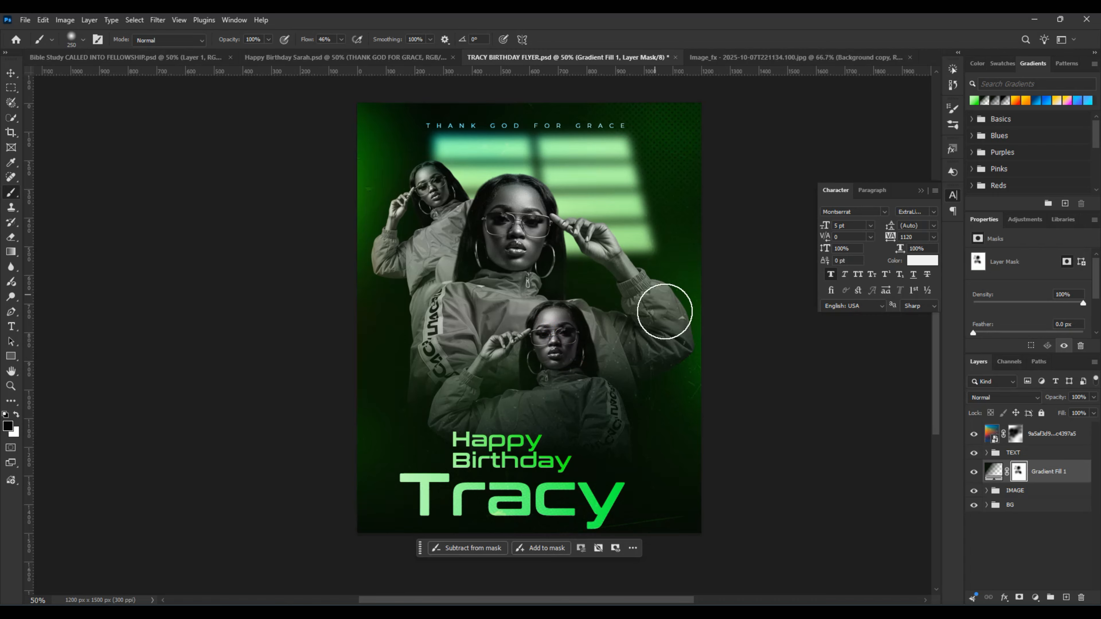
Step: Paint on the texture layer's mask with a 500 px brush to remove its tint from the window light and the tagline
click(1017, 434)
key(bracketright)
key(bracketright)
key(bracketright)
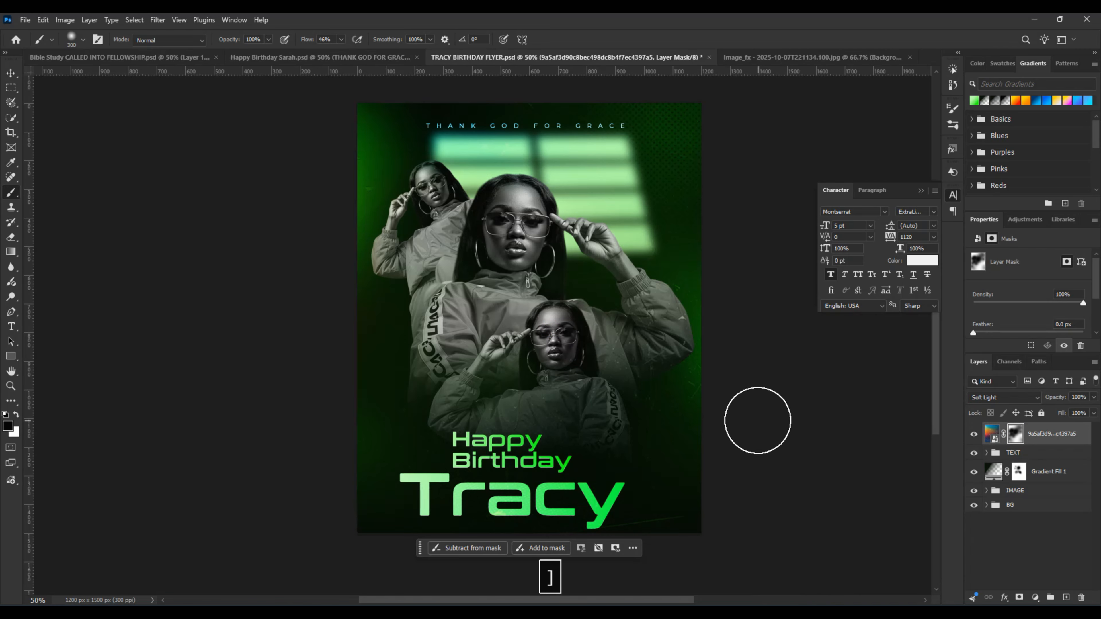
mouse_move(612, 166)
mouse_down()
mouse_move(628, 221)
mouse_move(613, 159)
mouse_up()
drag(619, 199, 608, 161)
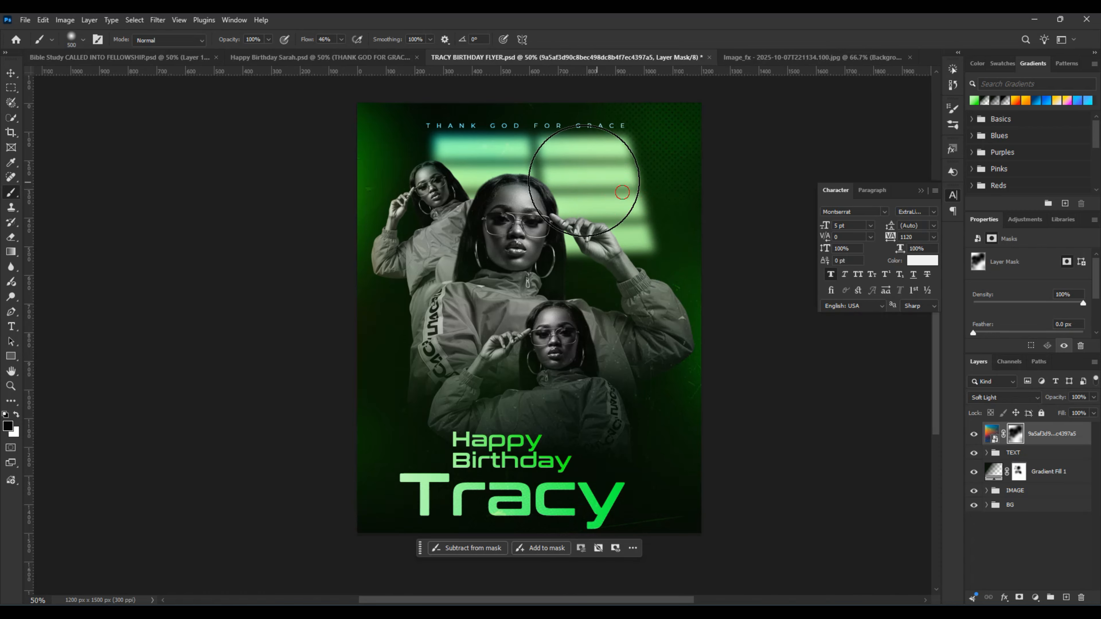
mouse_move(559, 157)
mouse_down()
mouse_move(508, 155)
mouse_move(498, 128)
mouse_move(415, 128)
mouse_up()
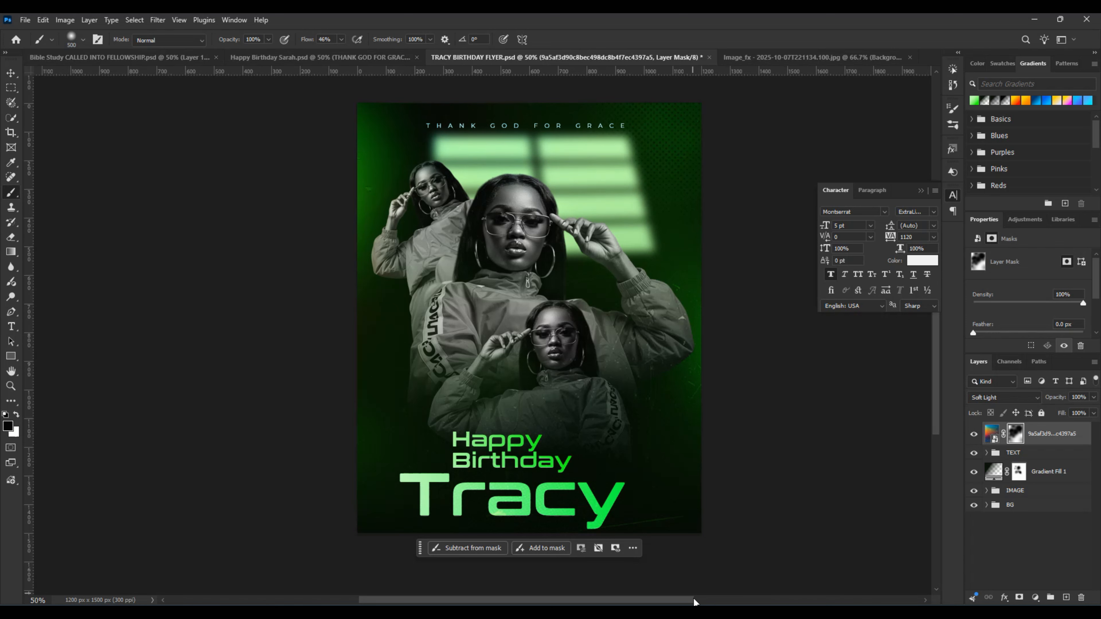
Step: Compare the flyer with and without the texture overlay, leaving the texture layer hidden
click(974, 434)
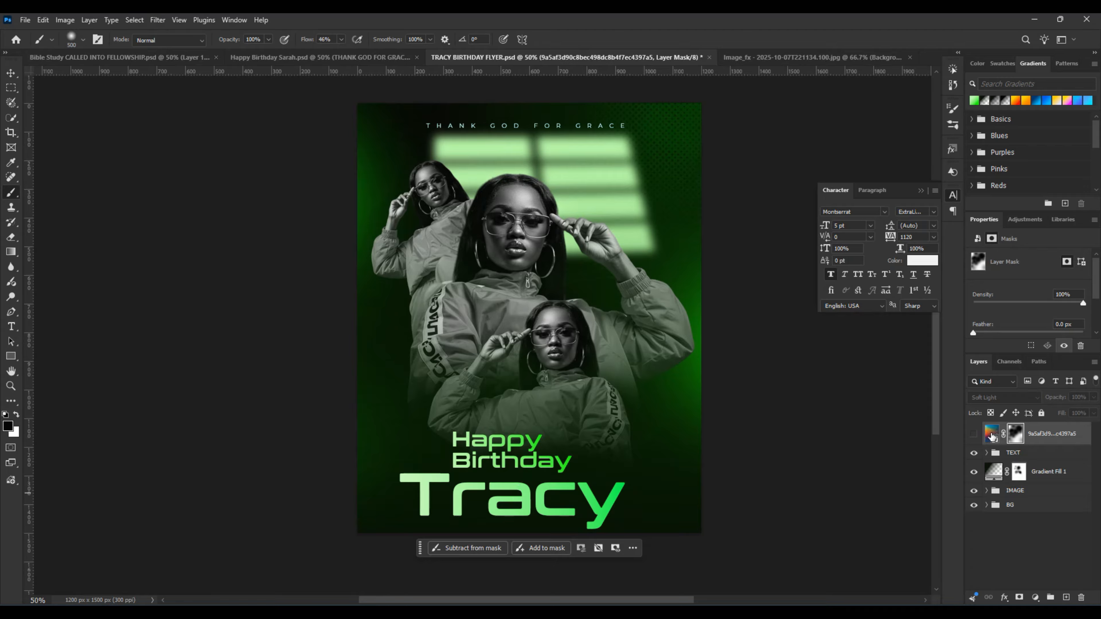
click(973, 435)
key(v)
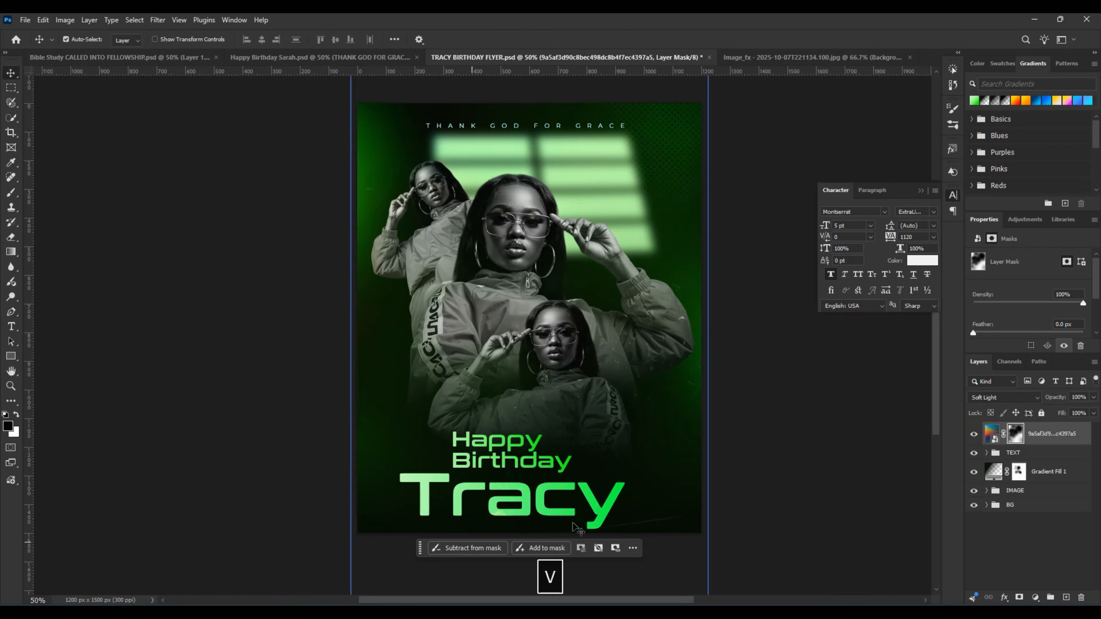
click(973, 434)
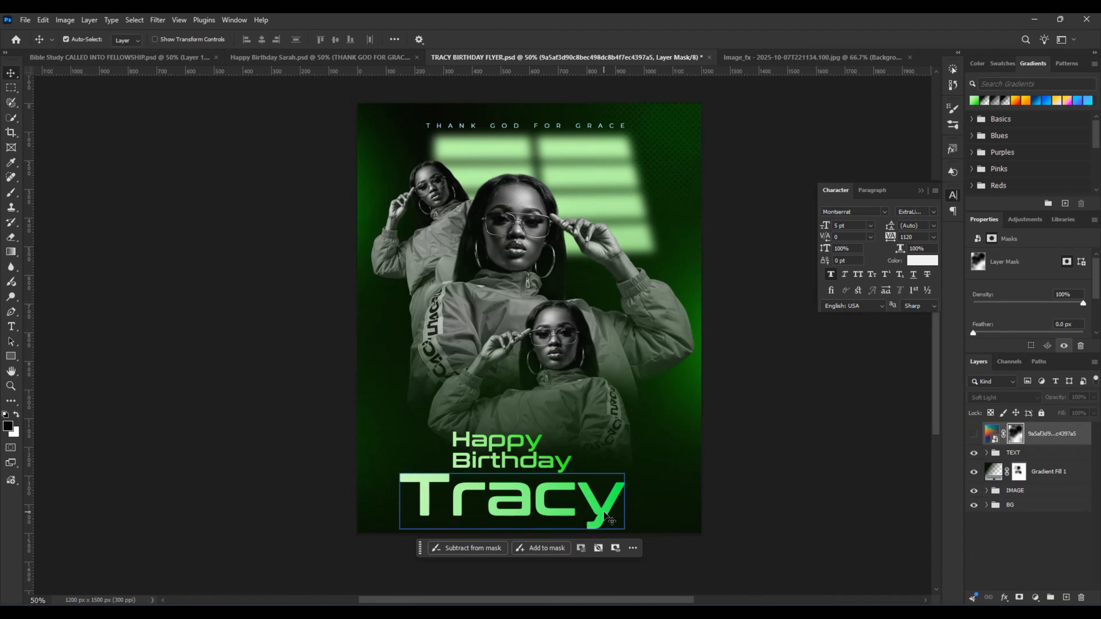
Step: Nudge the large name text slightly to the left and collapse the TEXT group
drag(606, 516, 606, 513)
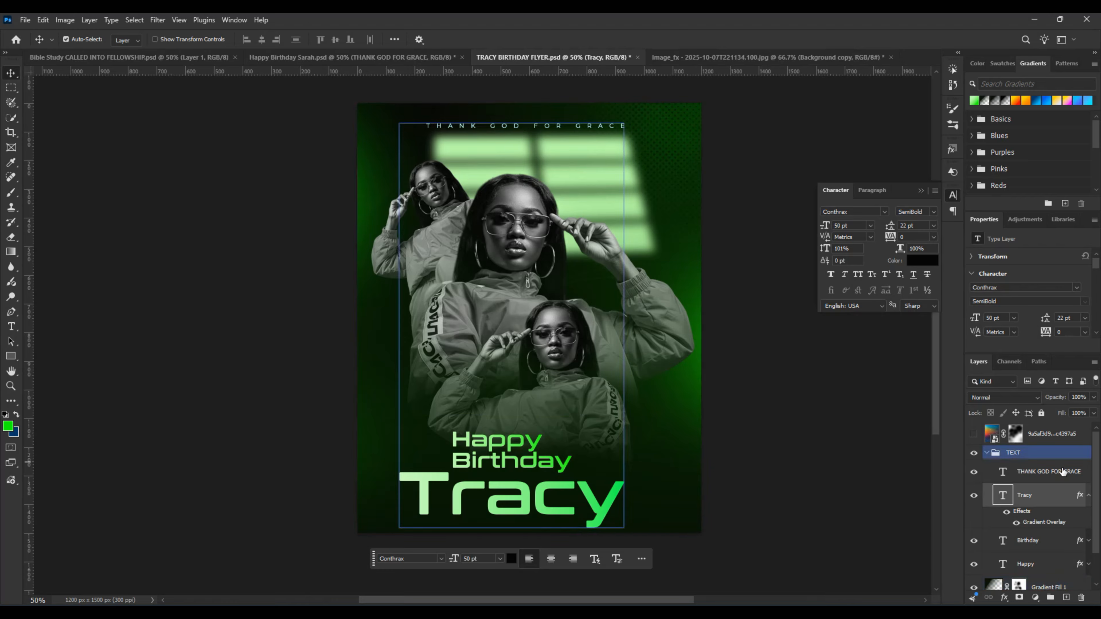
click(987, 453)
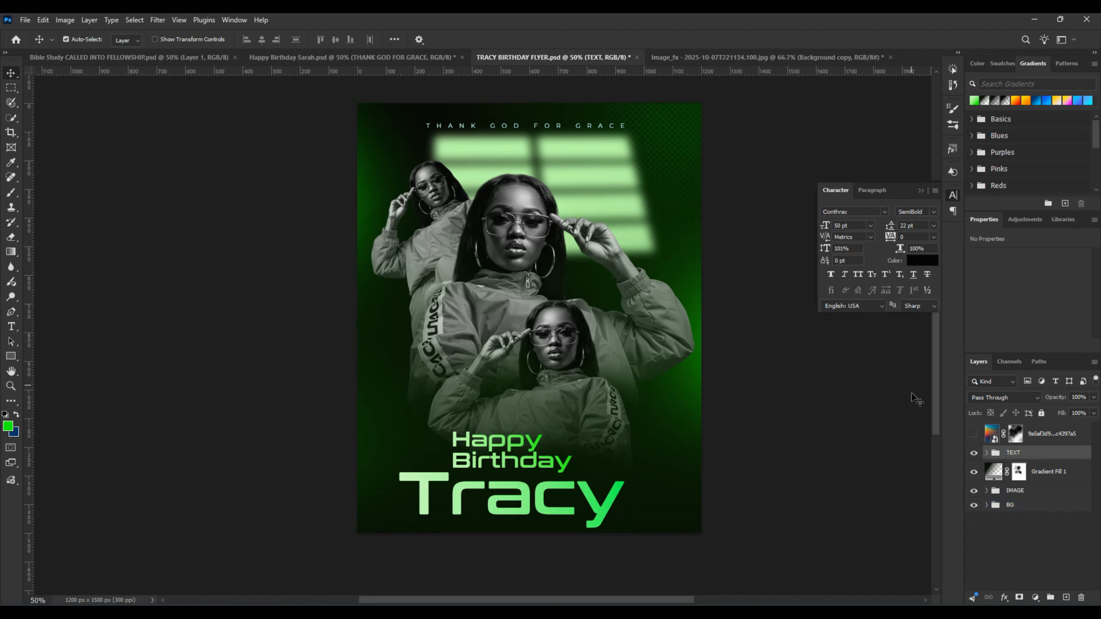
click(493, 512)
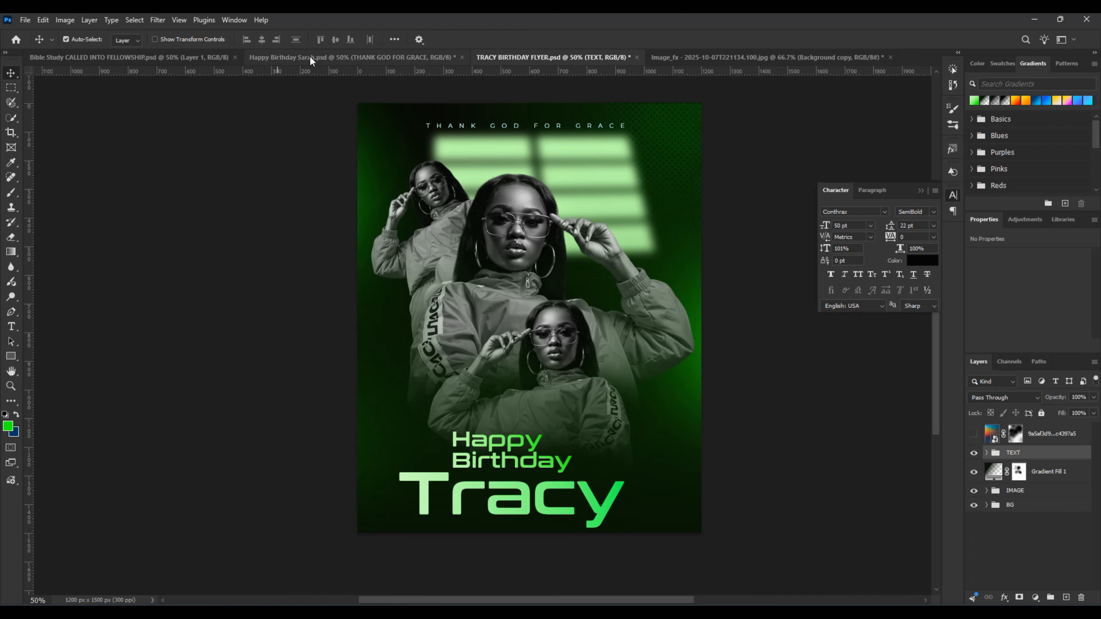
Step: Copy the gold AUG 20 DATE badge group from the other birthday flyer document and place it beside the Happy Birthday text
click(311, 61)
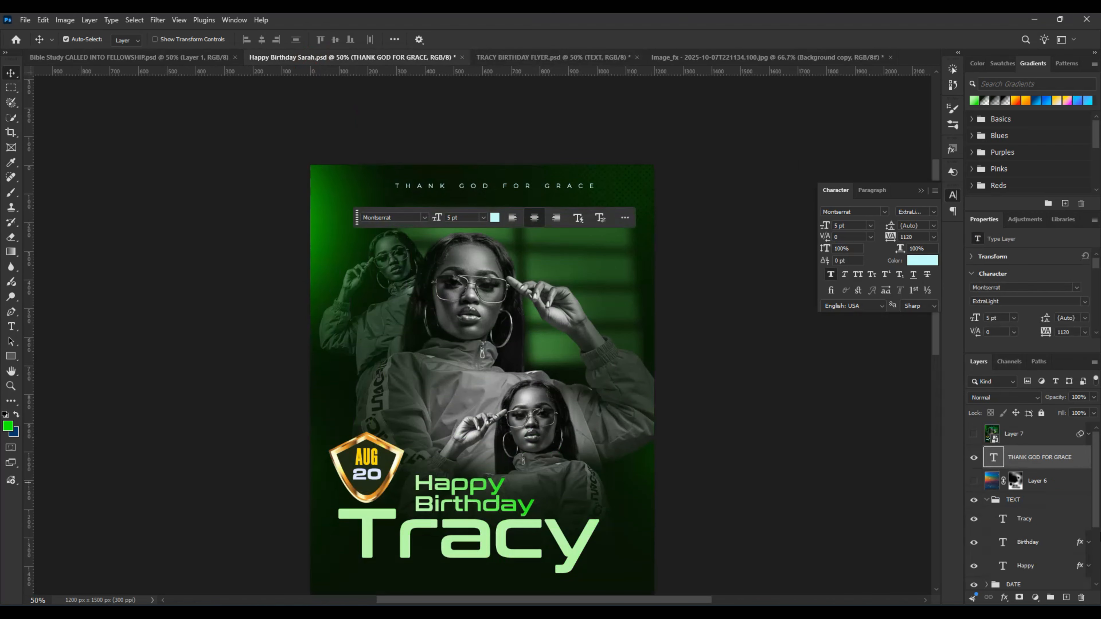
click(983, 524)
click(1010, 500)
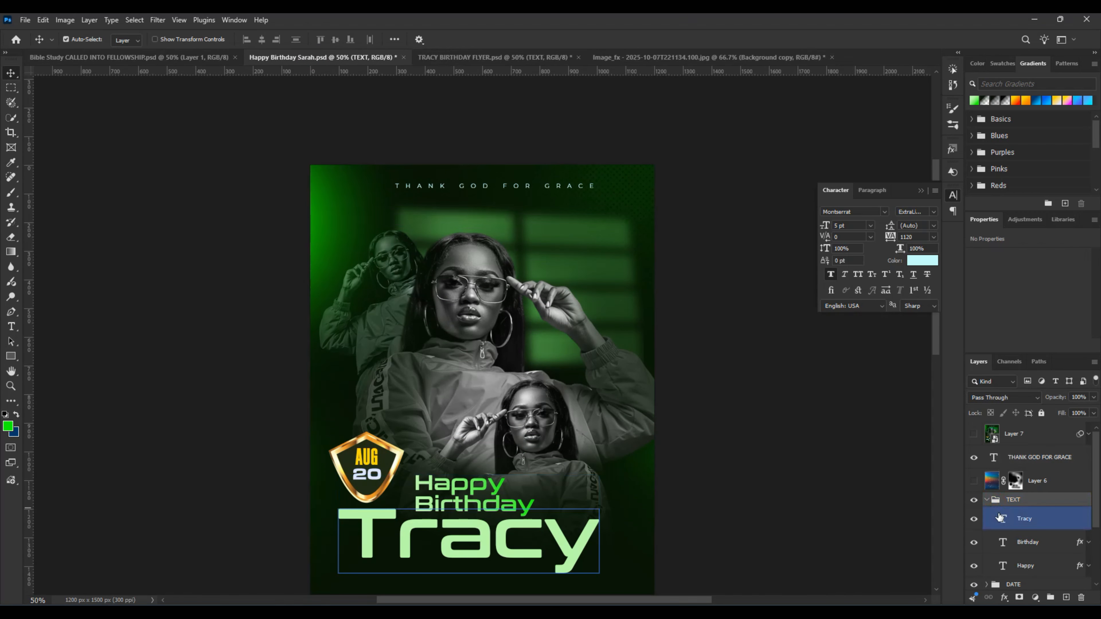
scroll(1028, 542, down, 1)
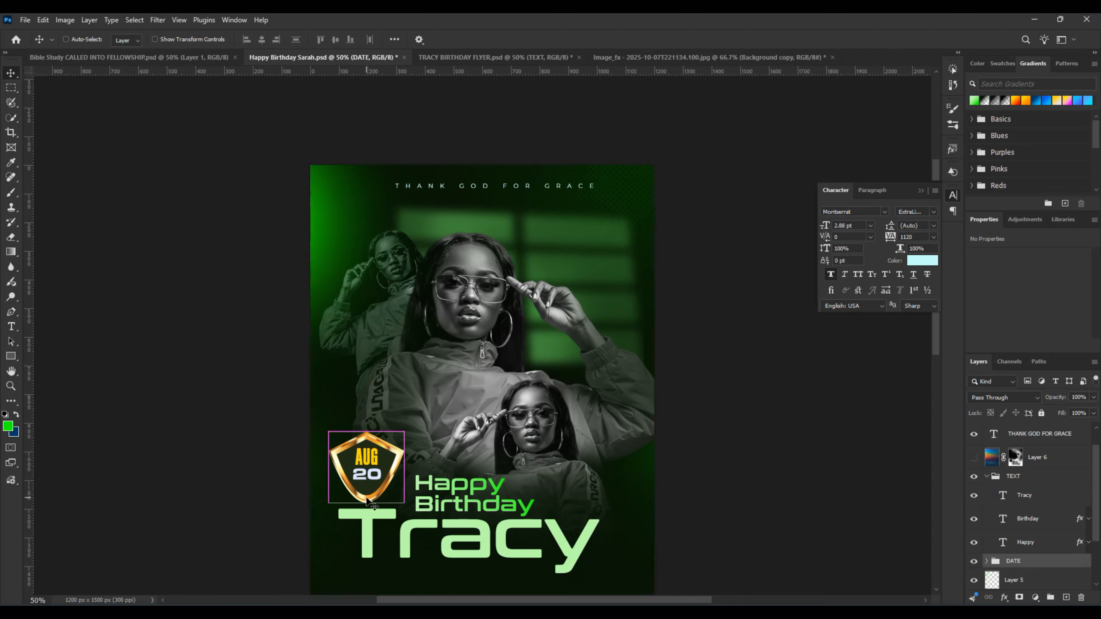
drag(366, 466, 500, 65)
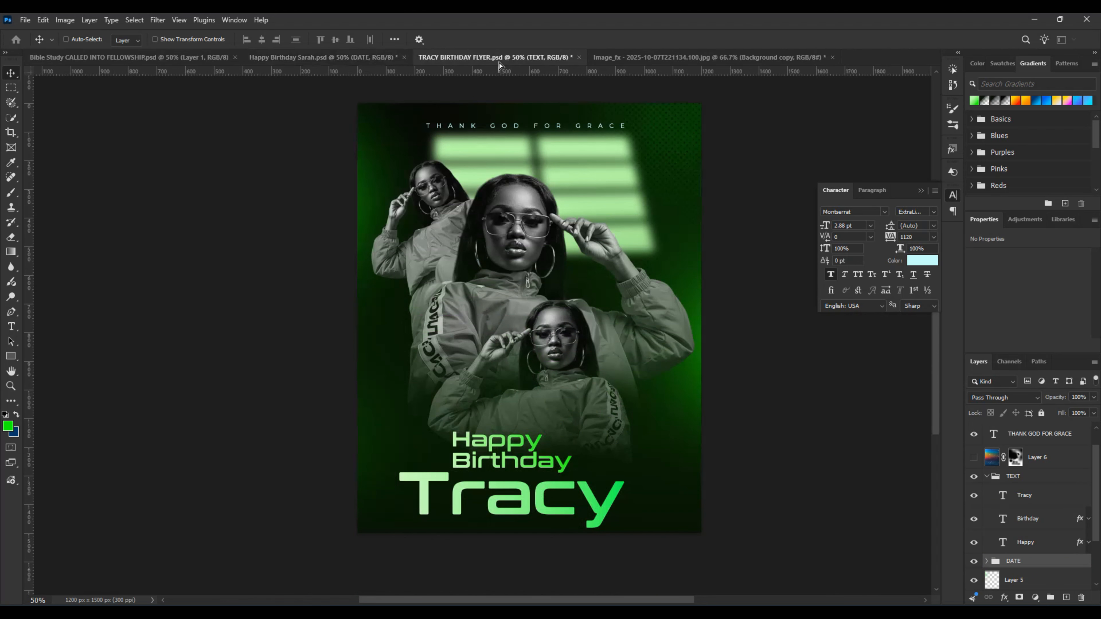
drag(403, 449, 428, 455)
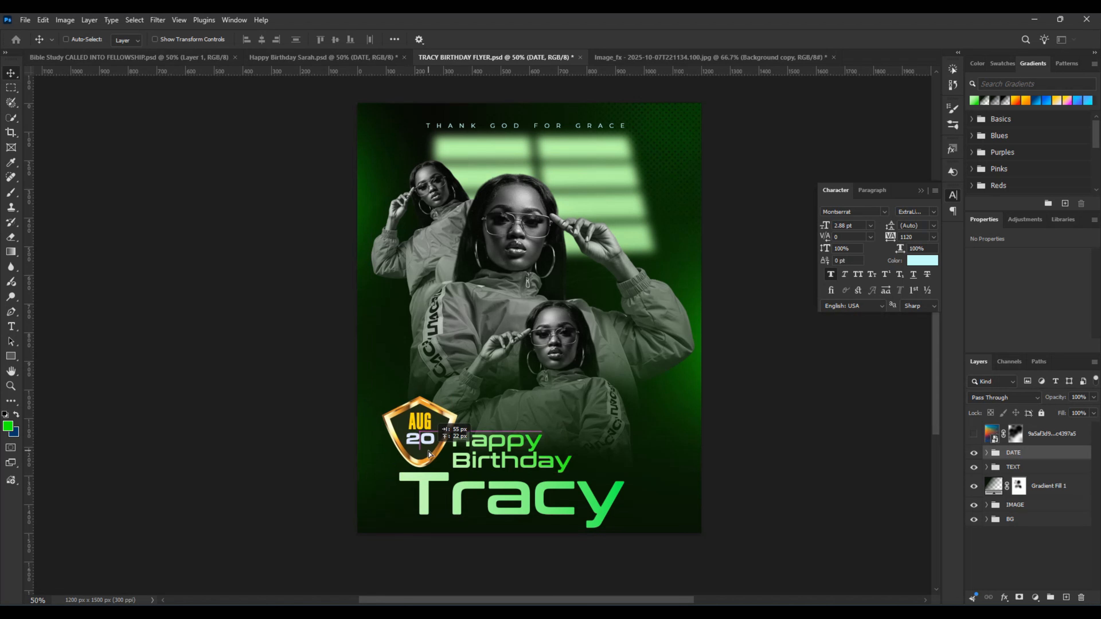
Step: Shift the Happy and Birthday text layers slightly right, away from the date badge, and collapse the TEXT group
click(980, 468)
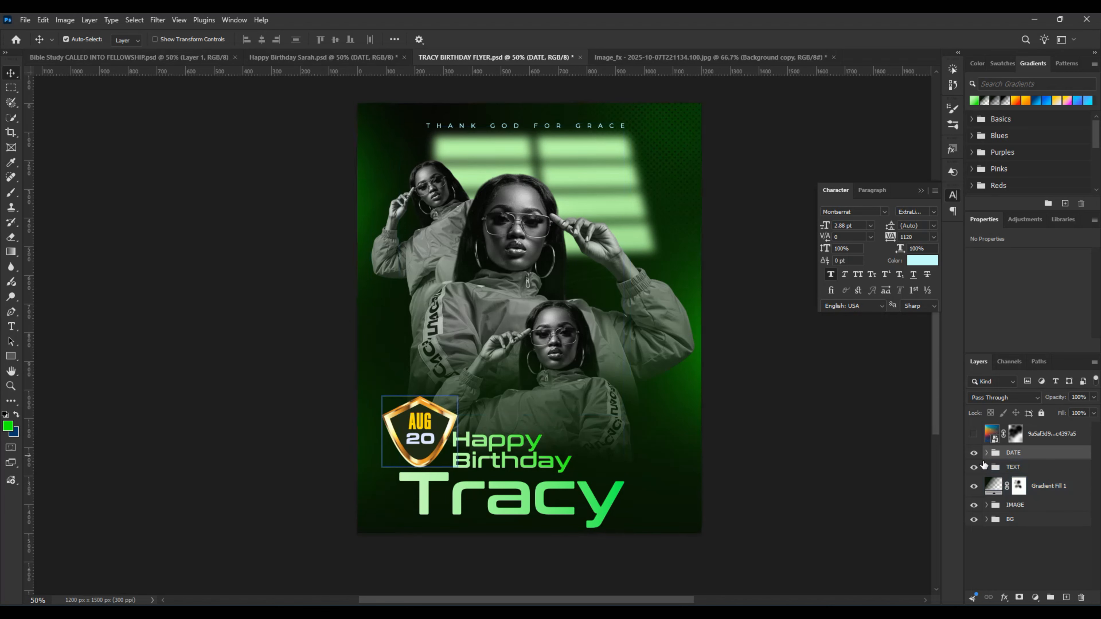
click(986, 467)
click(1043, 537)
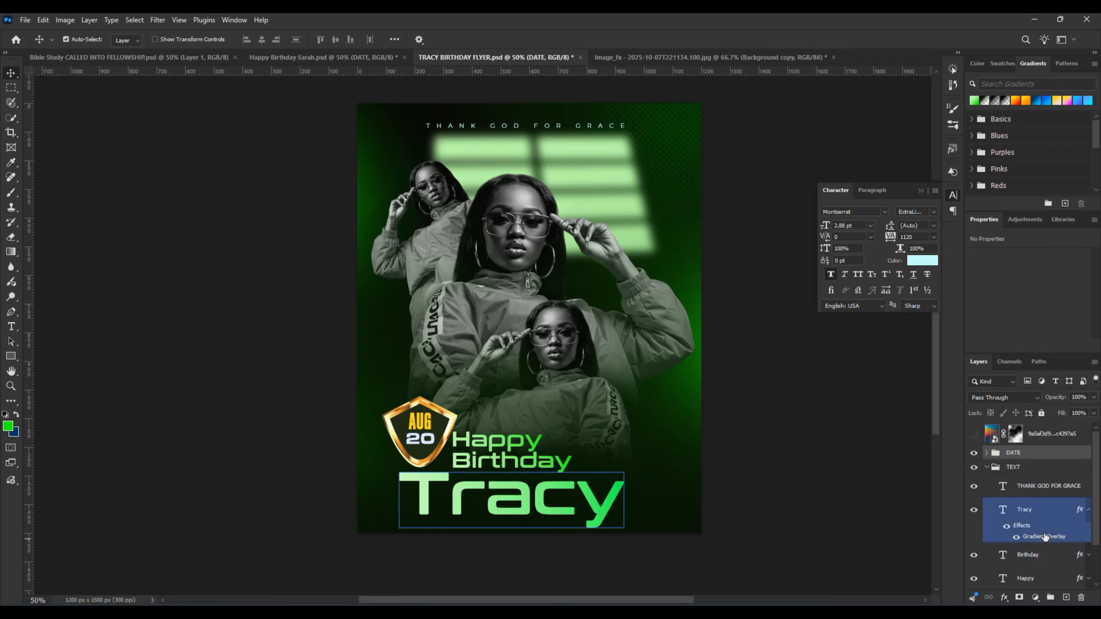
click(1089, 510)
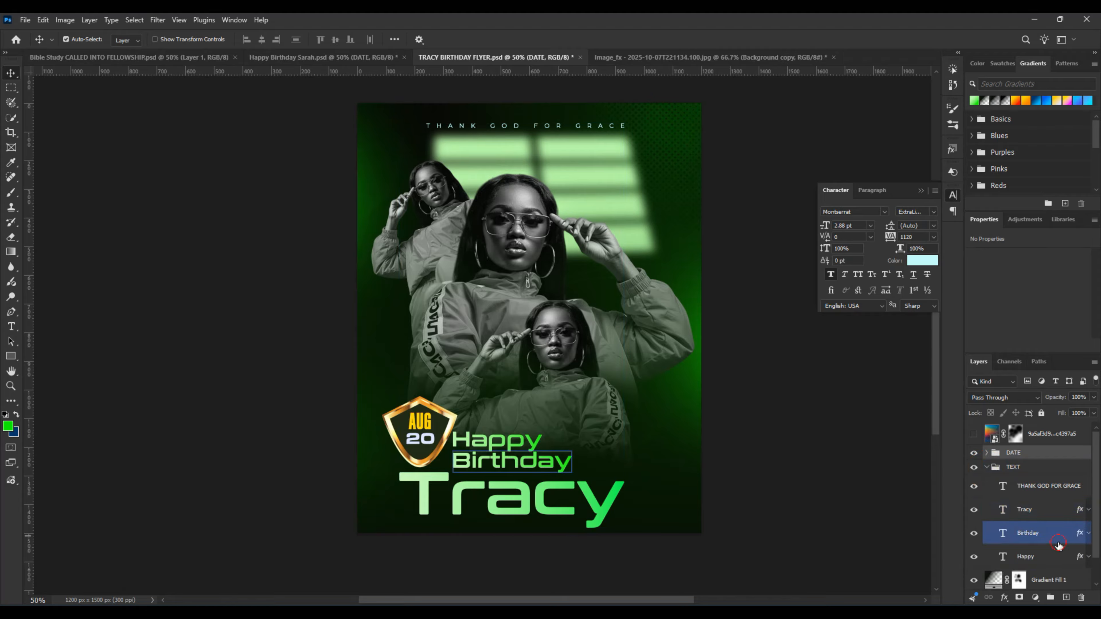
ctrl+click(468, 469)
drag(465, 476, 510, 461)
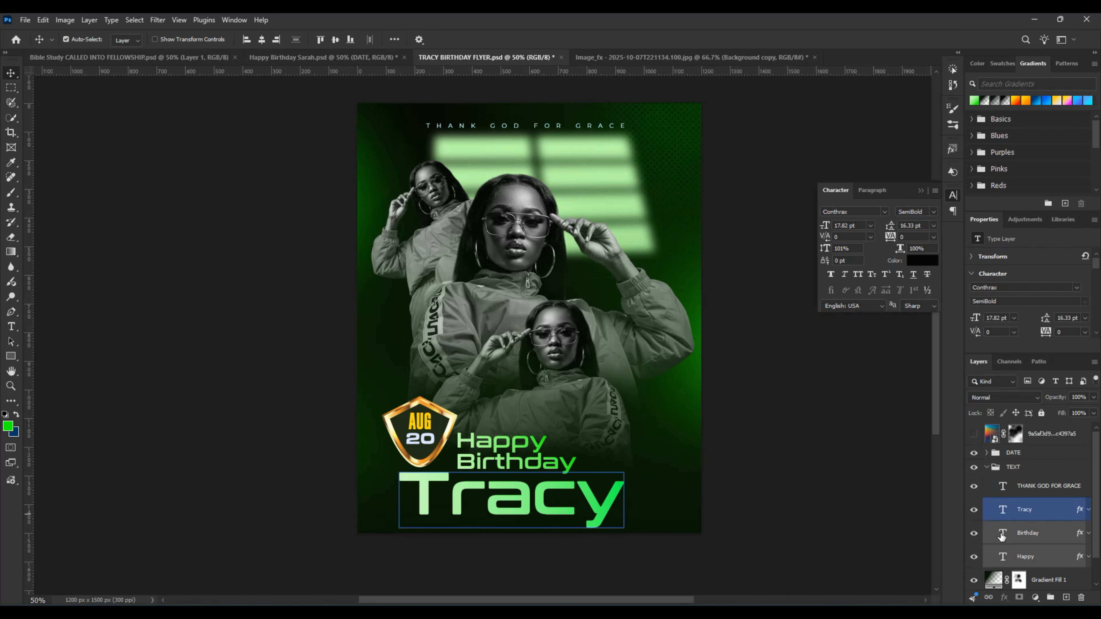
click(997, 467)
click(986, 467)
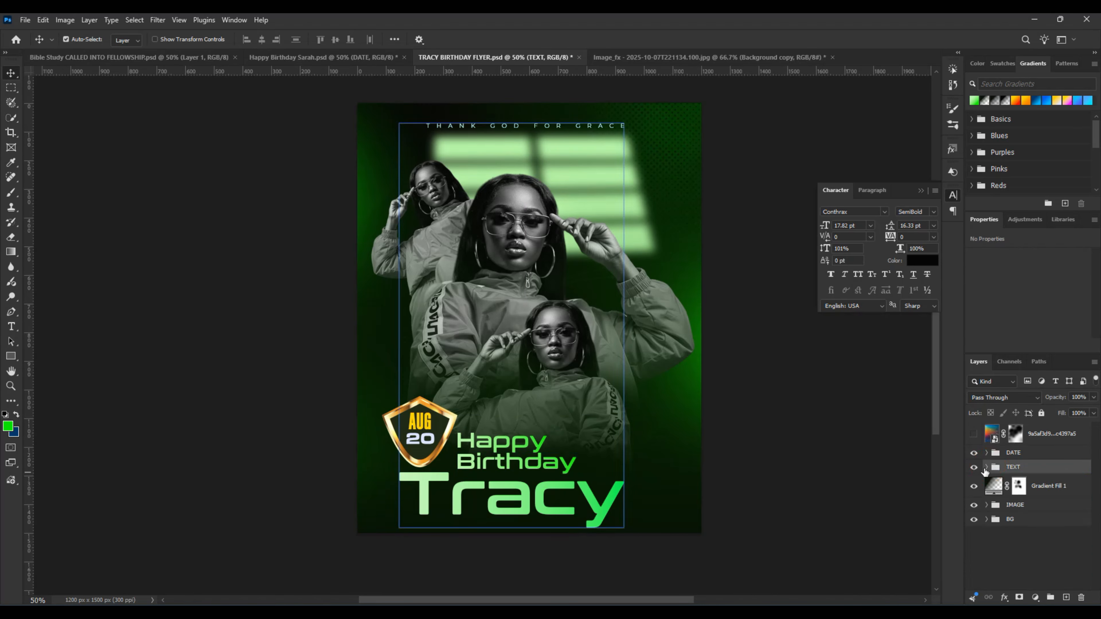
Step: Preview the flyer with the texture overlay shown, then hide the overlay again
click(974, 434)
scroll(589, 385, up, 3)
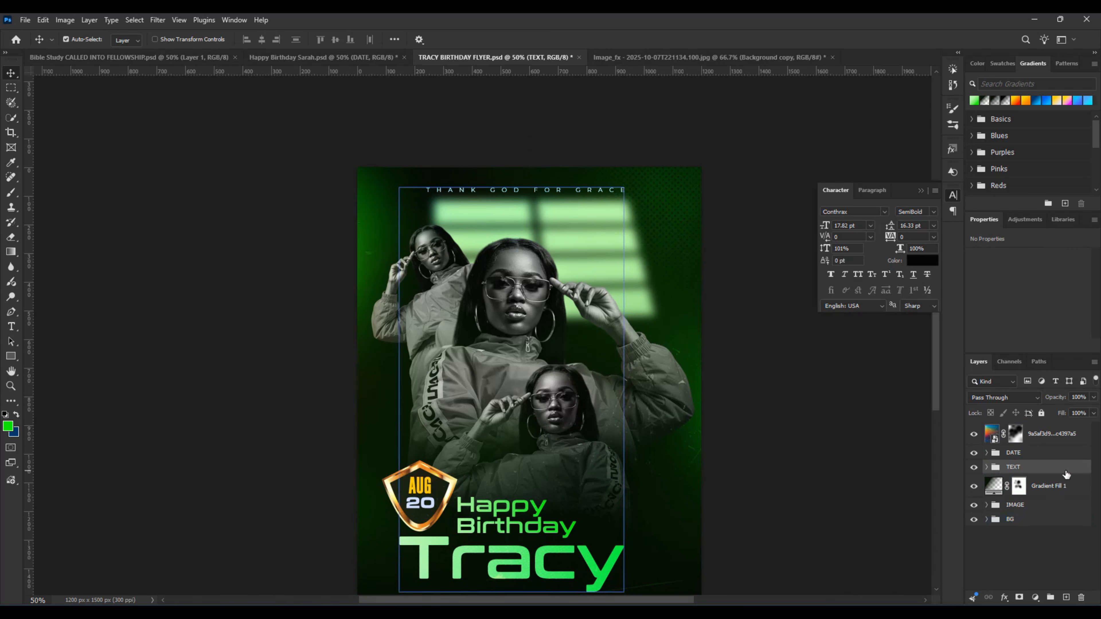
click(976, 440)
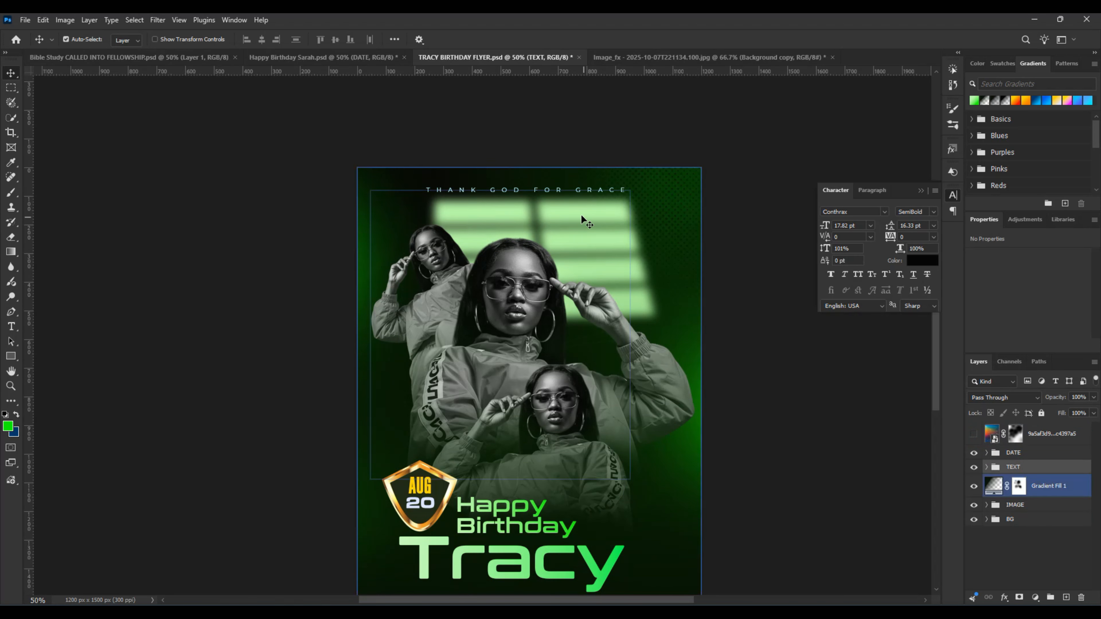
Step: Nudge the THANK GOD FOR GRACE tagline slightly upward and collapse the TEXT group
click(545, 191)
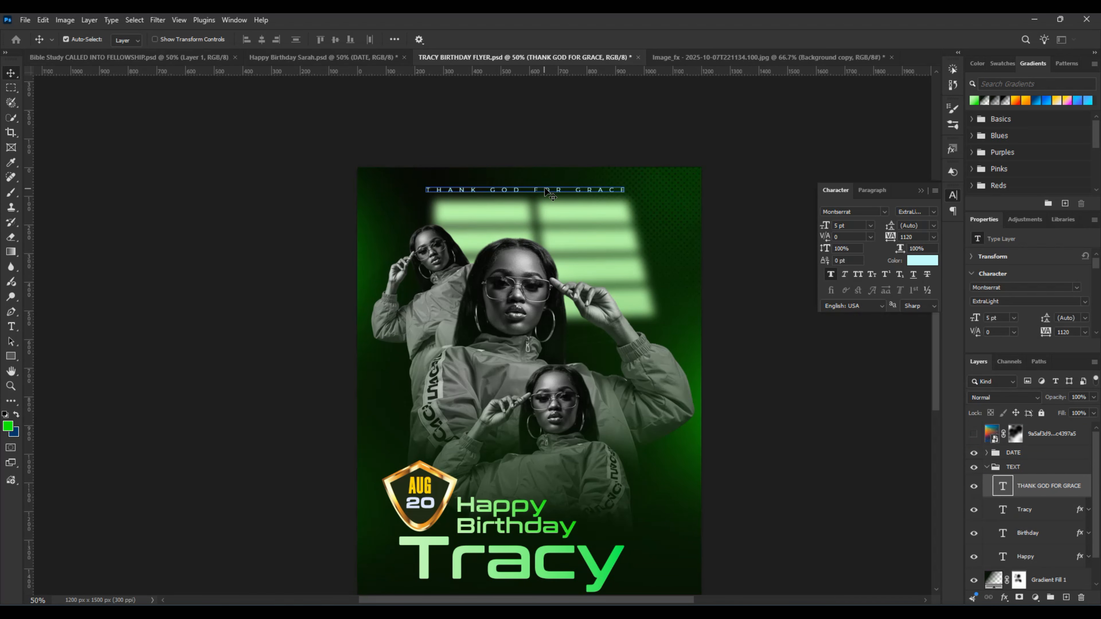
drag(545, 191, 547, 189)
click(1014, 466)
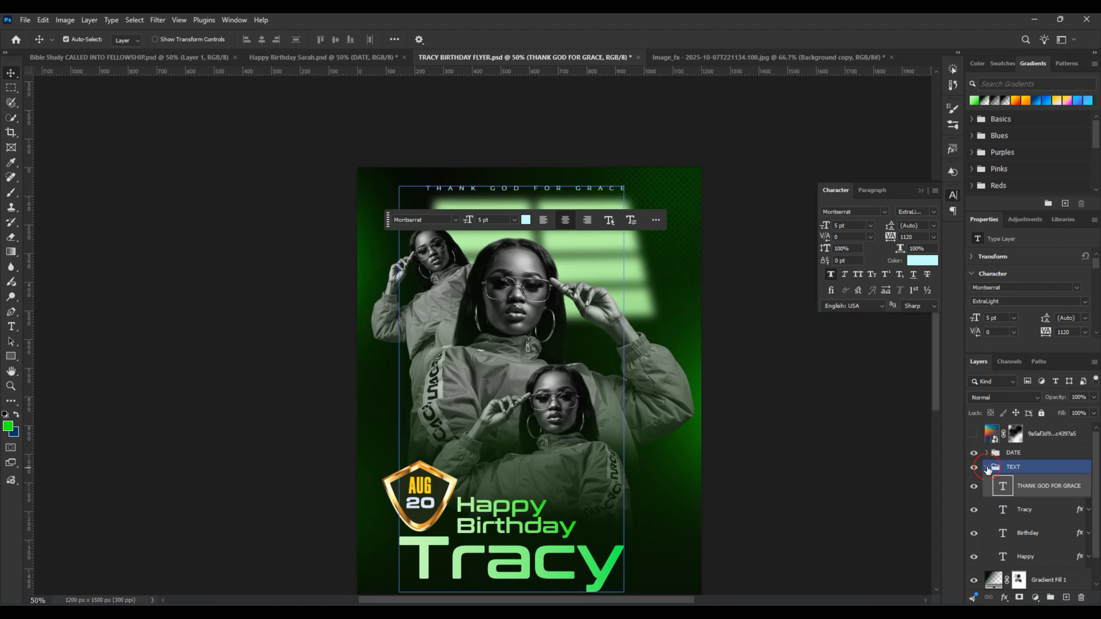
click(986, 467)
Step: Show the texture overlay layer and collapse the floating Character settings to reveal the full flyer
click(975, 435)
scroll(711, 479, down, 3)
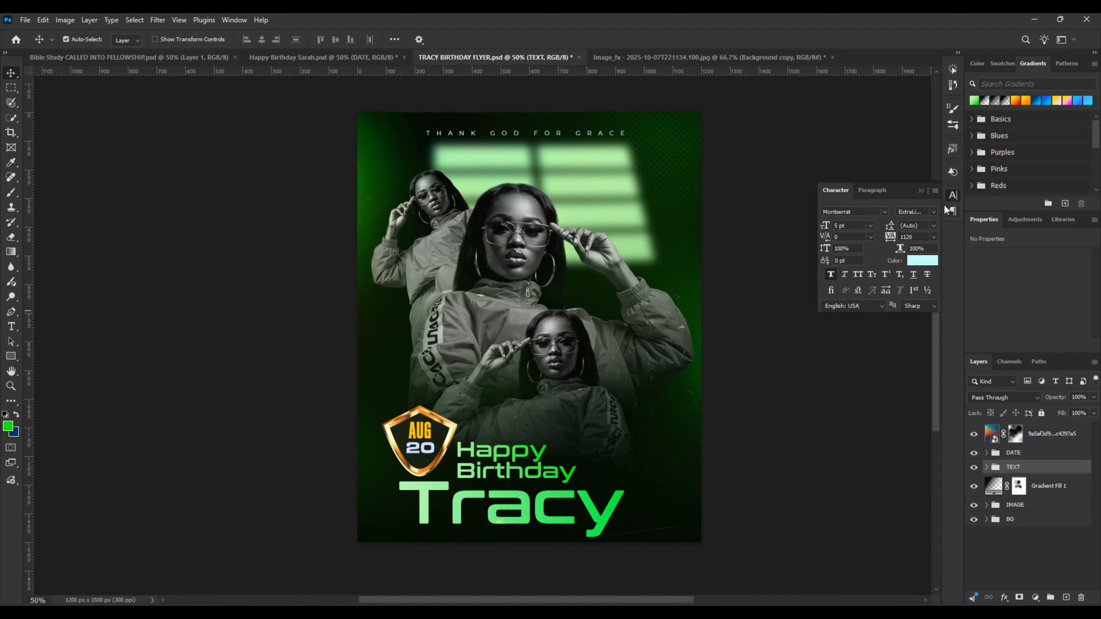
click(921, 191)
click(624, 304)
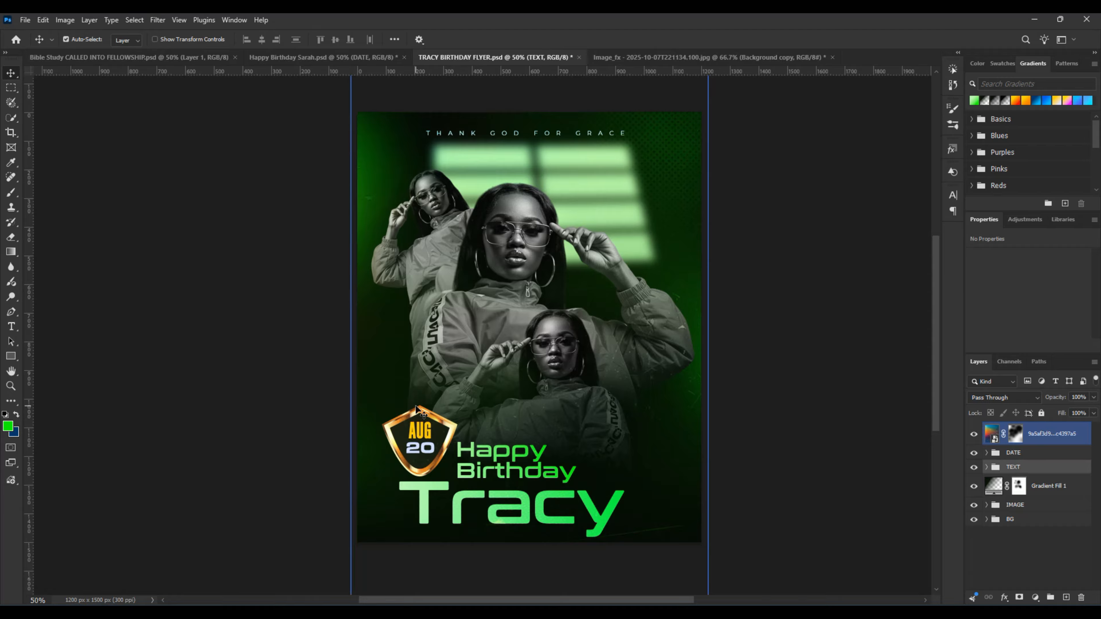
click(132, 479)
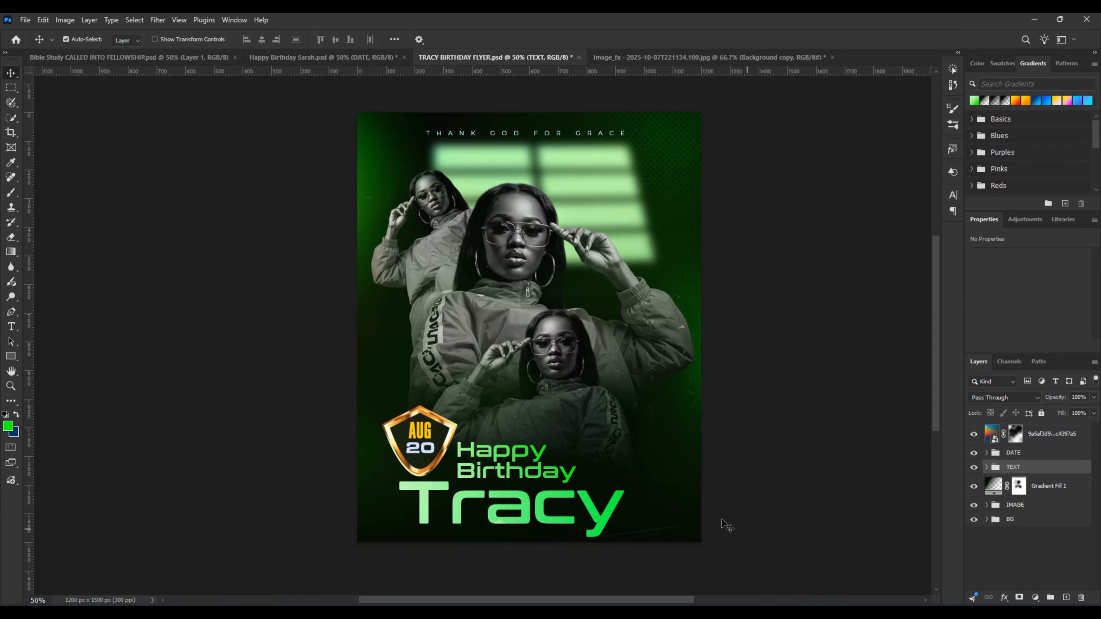
Step: Paint black on the texture layer's mask over the AUG 20 badge with a 250 px soft brush to remove its tint
click(1034, 504)
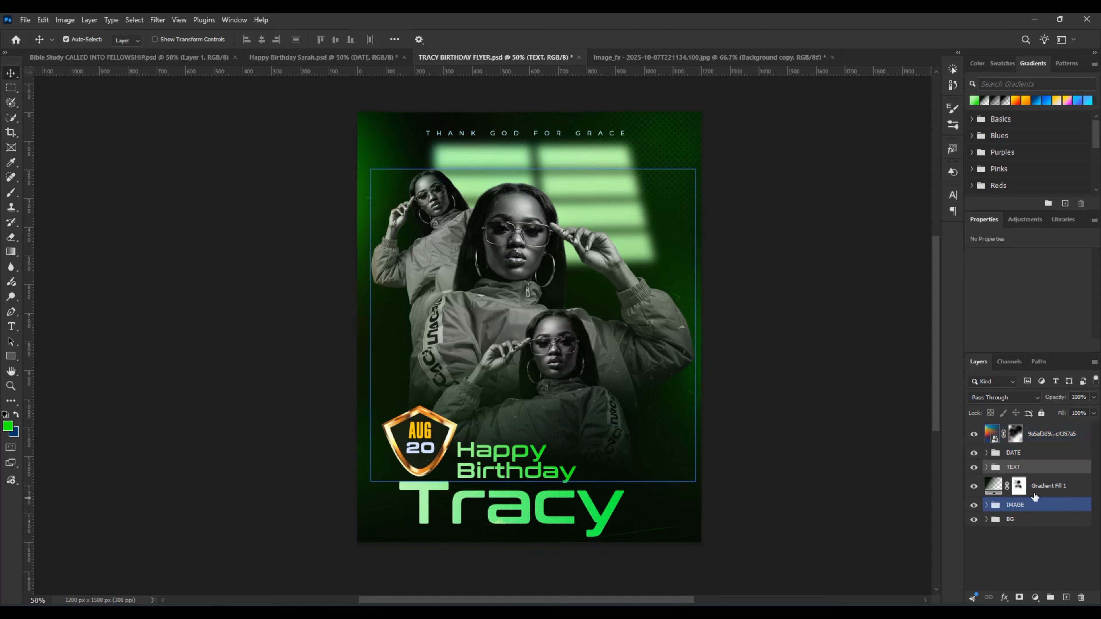
click(1028, 434)
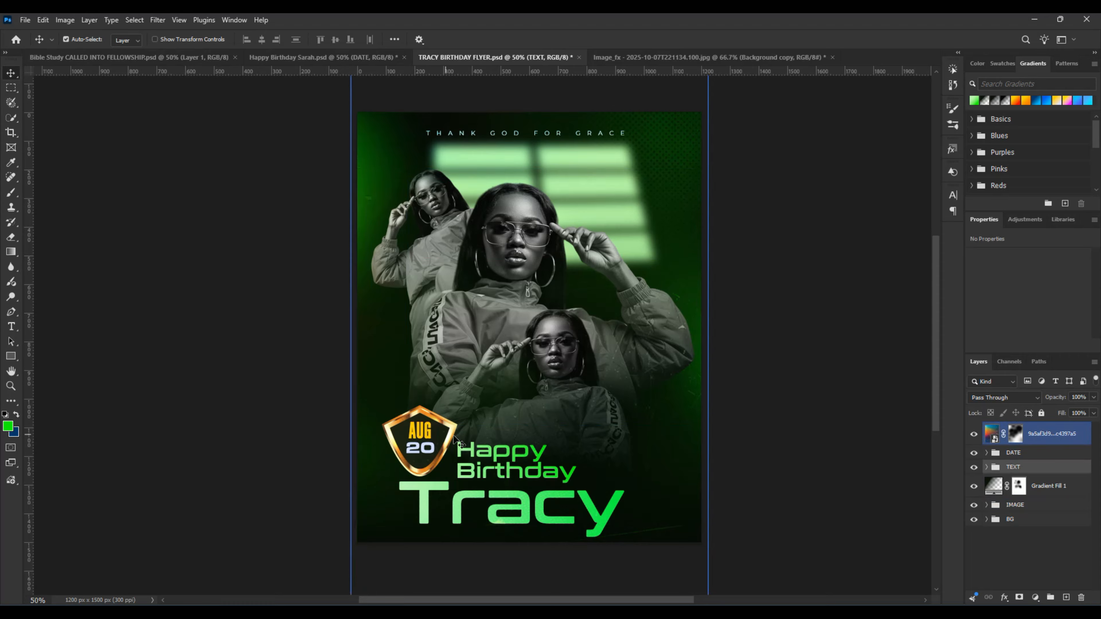
click(1012, 435)
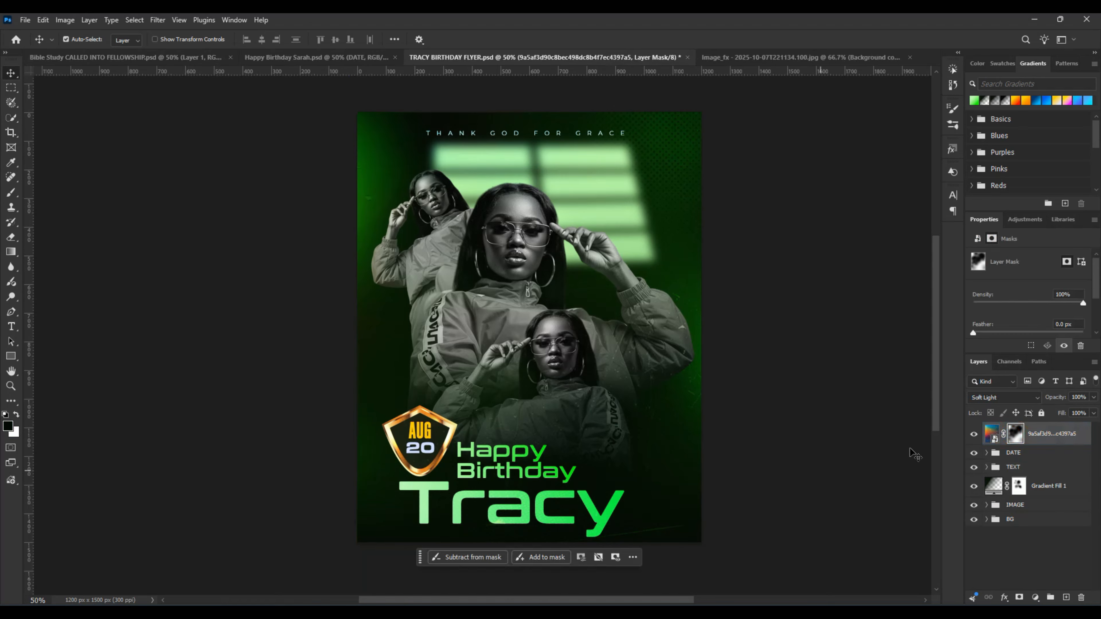
key(b)
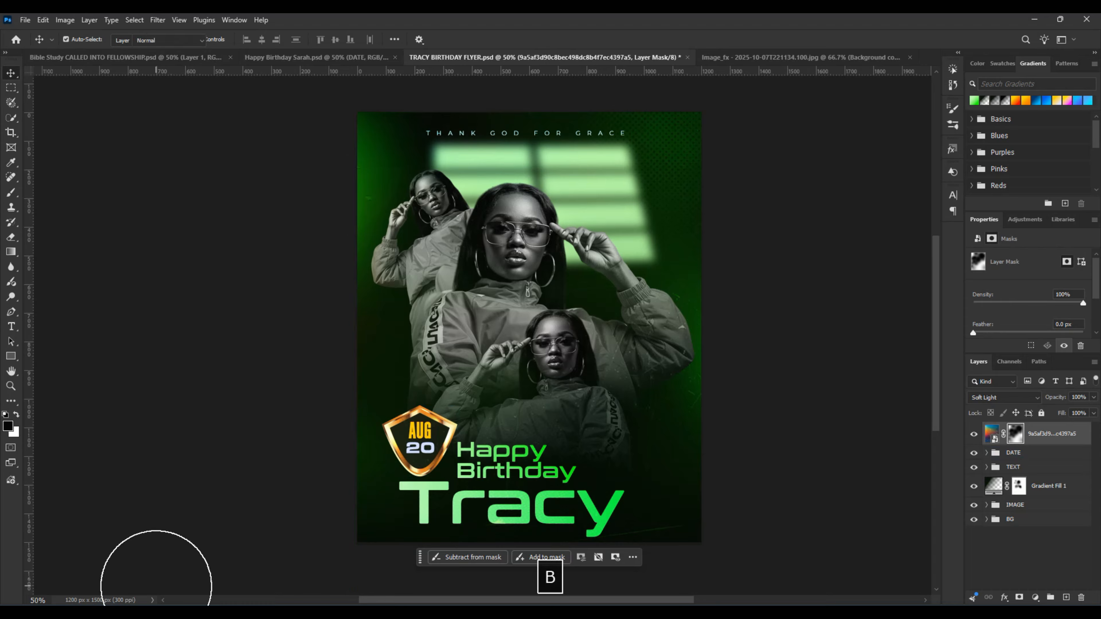
key(bracketleft)
key(bracketleft)
key(bracketleft)
key(bracketleft)
key(bracketleft)
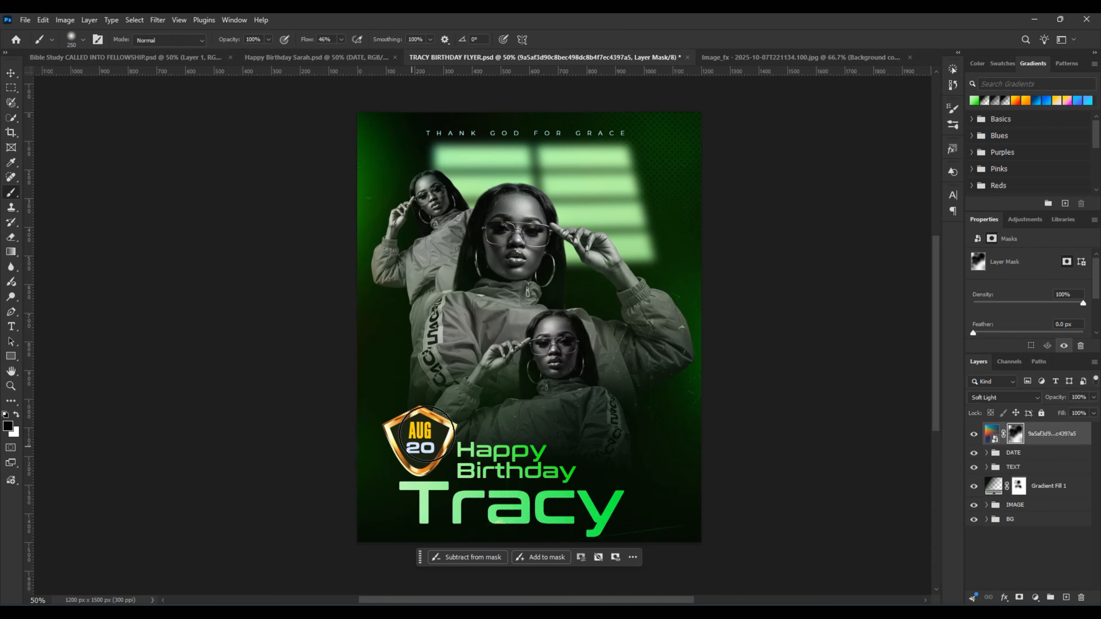
drag(430, 449, 423, 438)
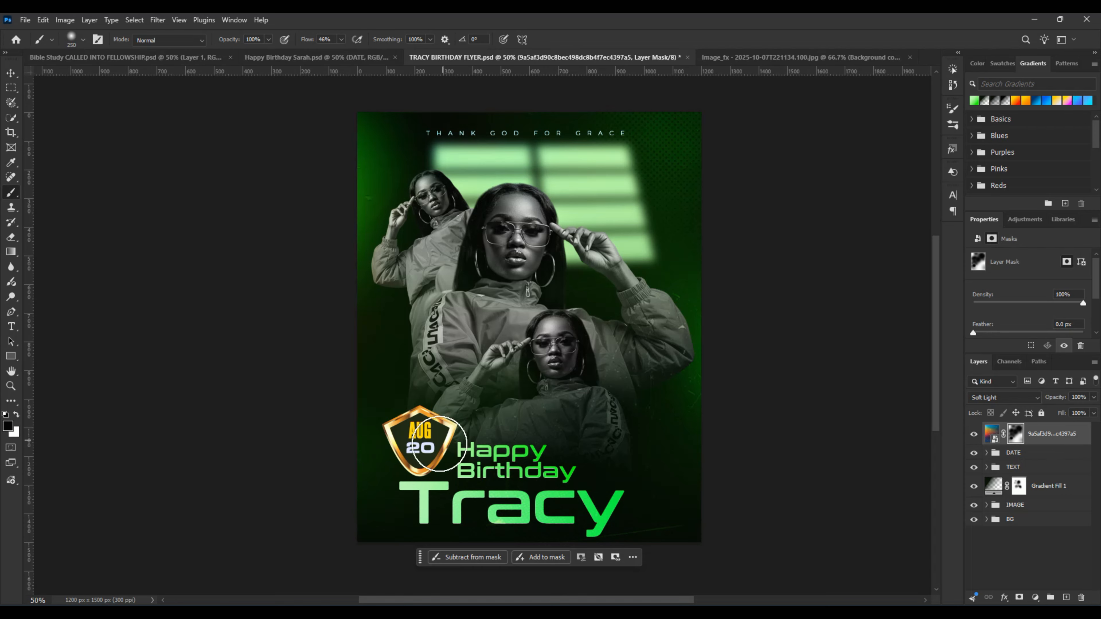
mouse_move(422, 430)
mouse_down()
mouse_move(397, 444)
mouse_move(424, 443)
mouse_up()
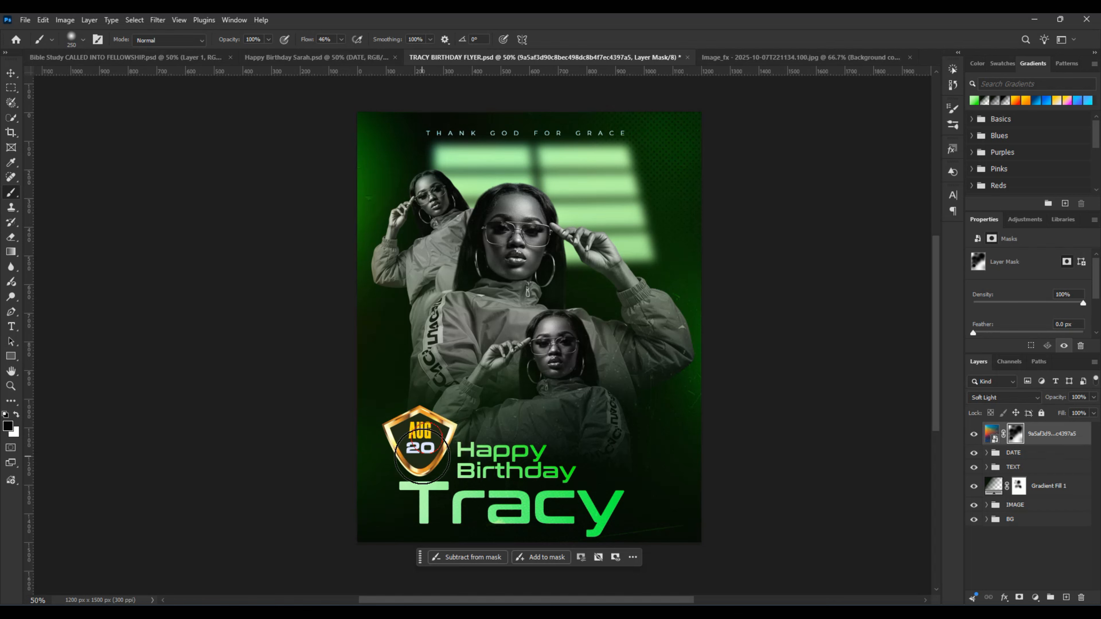
Step: Paint black on the texture layer's mask over the large figure's lower sleeve and the front figure's jacket with a 400 px brush
key(bracketright)
key(bracketright)
key(bracketright)
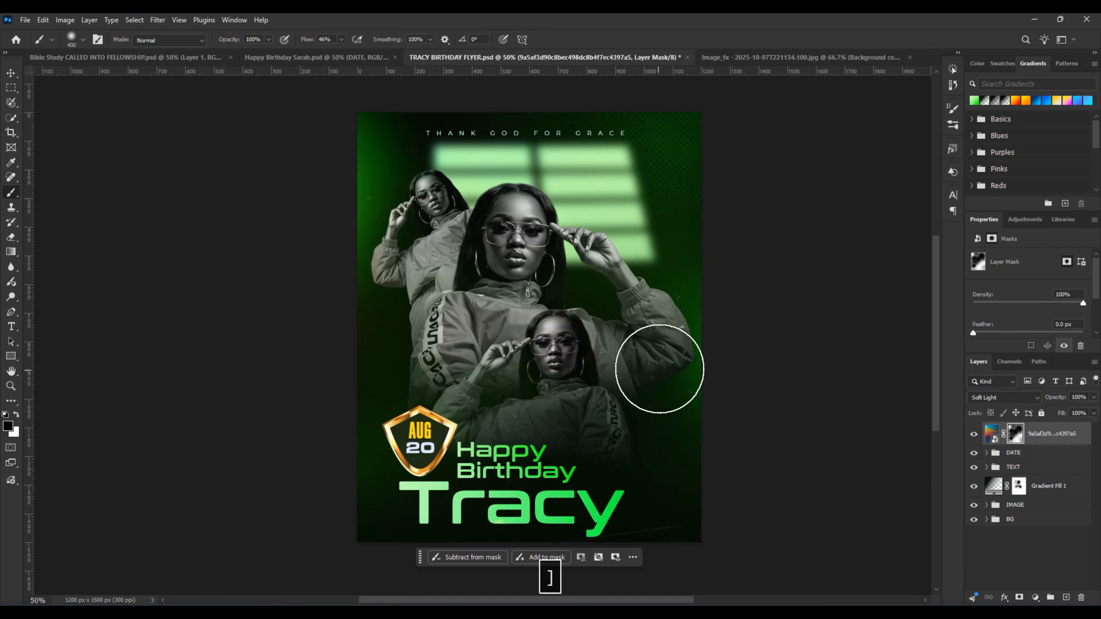
drag(651, 359, 579, 422)
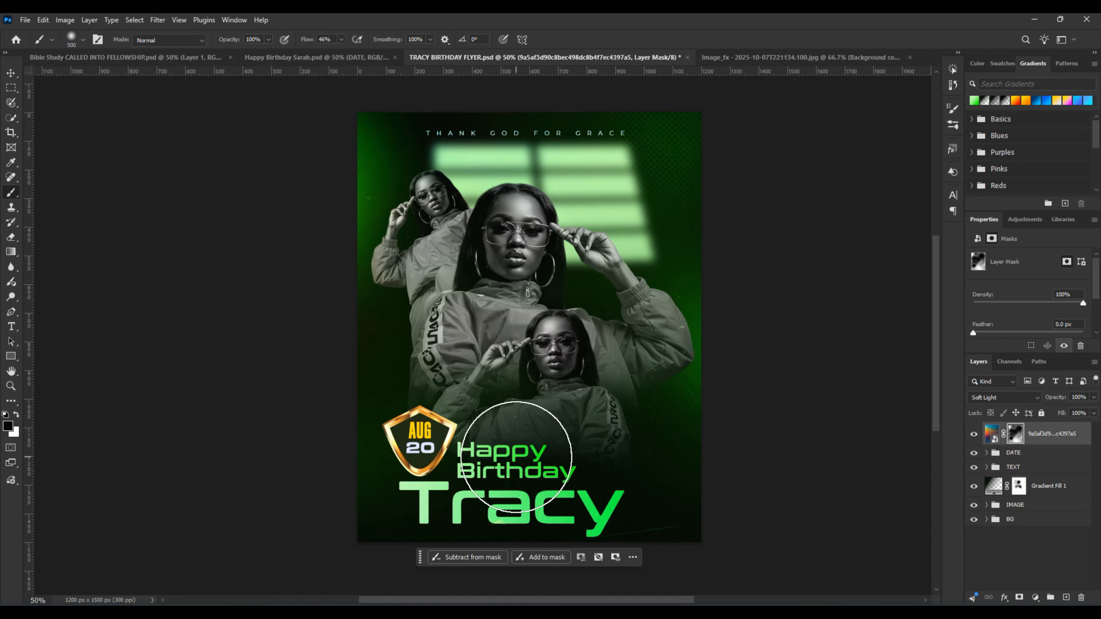
key(v)
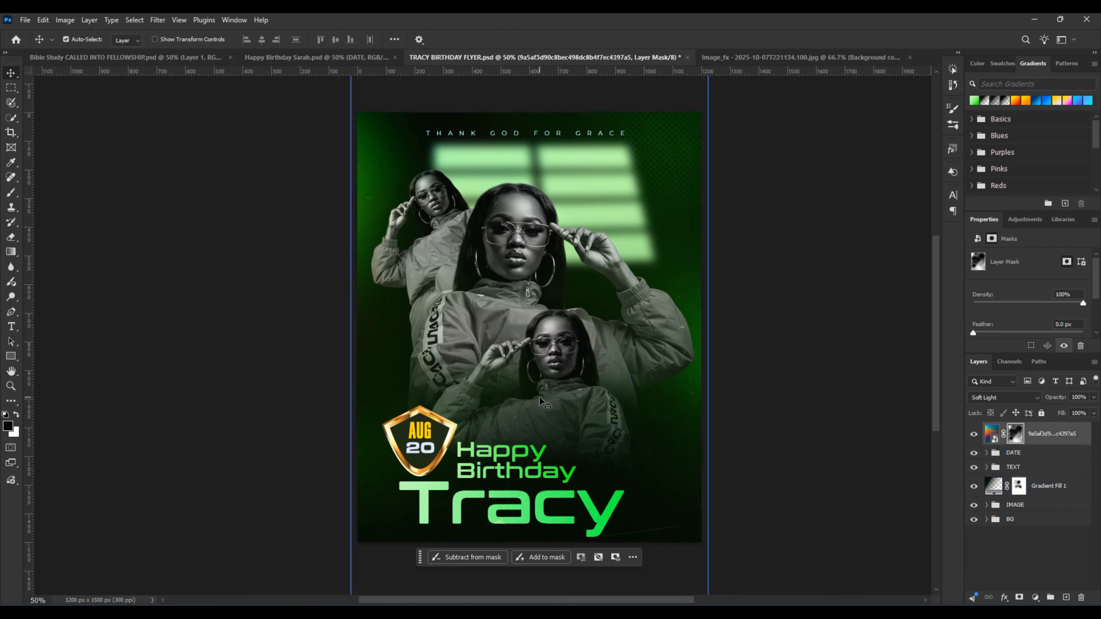
key(ctrl)
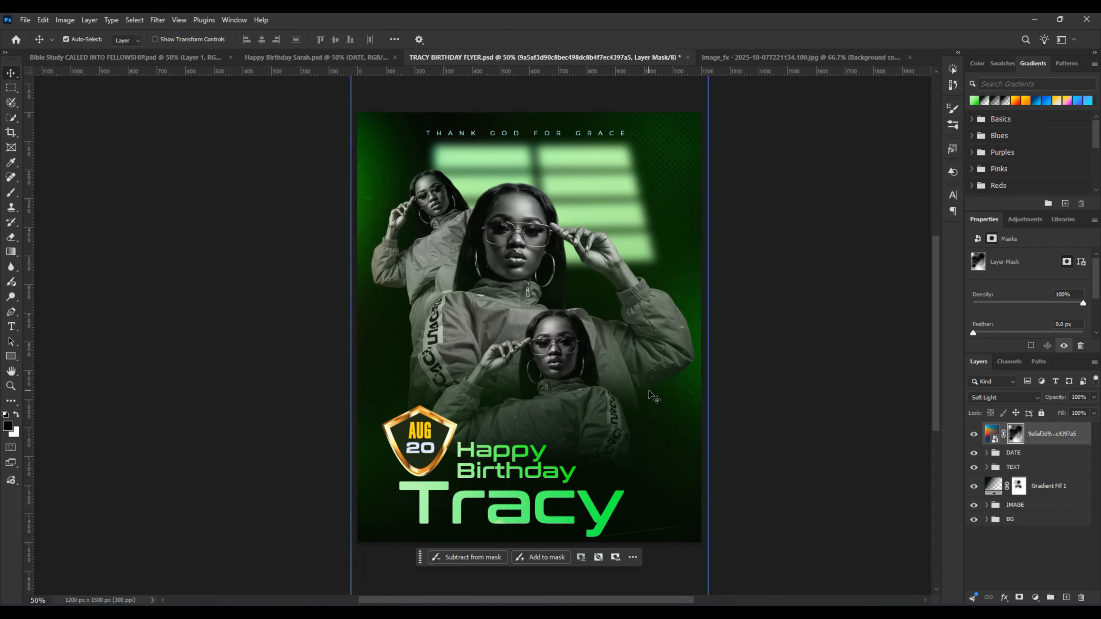